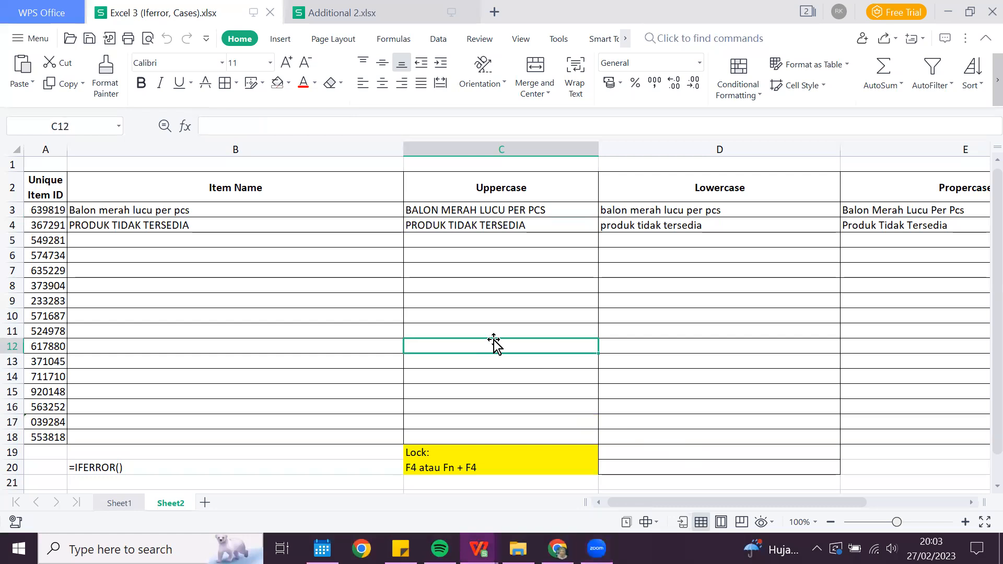
Step: Examine the exercise table on Sheet2, including the IFERROR note and the Uppercase, Lowercase and Propercase columns
left_click(479, 170)
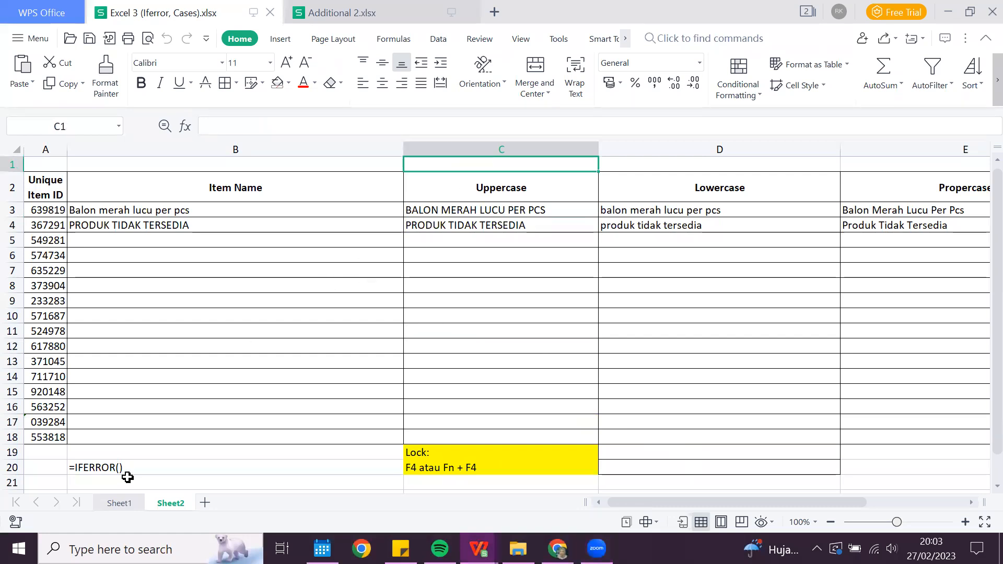
key("XF86MonBrightnessDown")
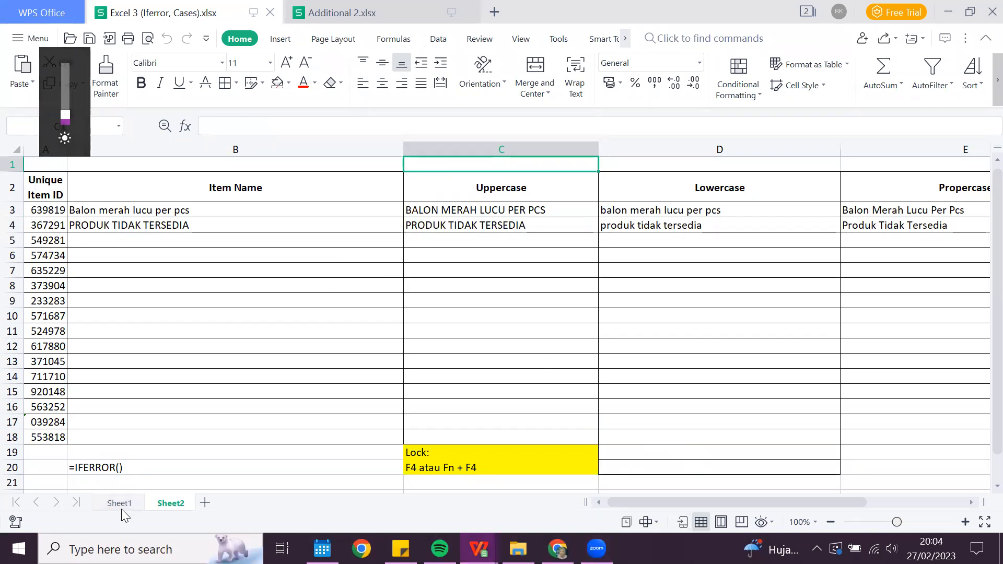
left_click(90, 466)
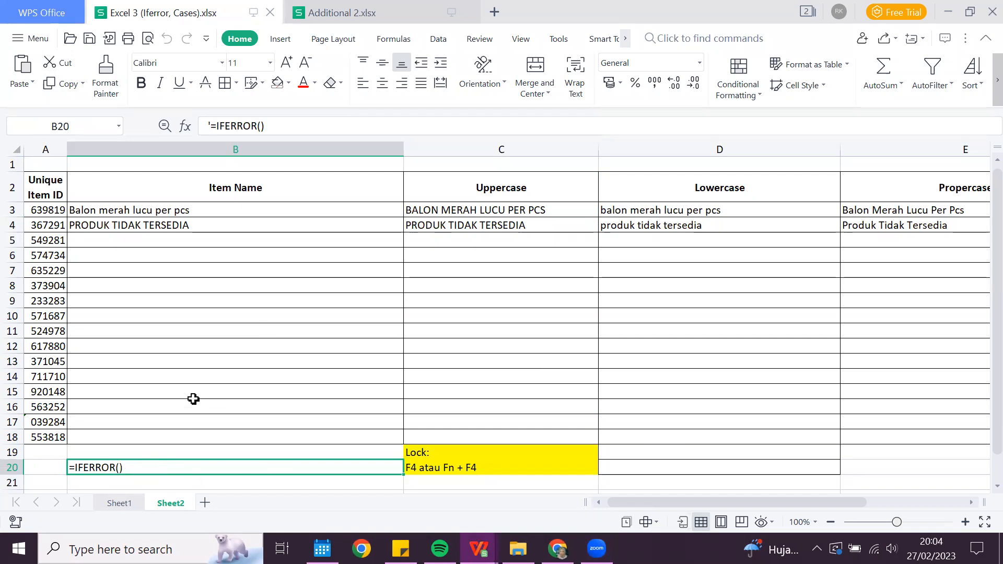
left_click(111, 456)
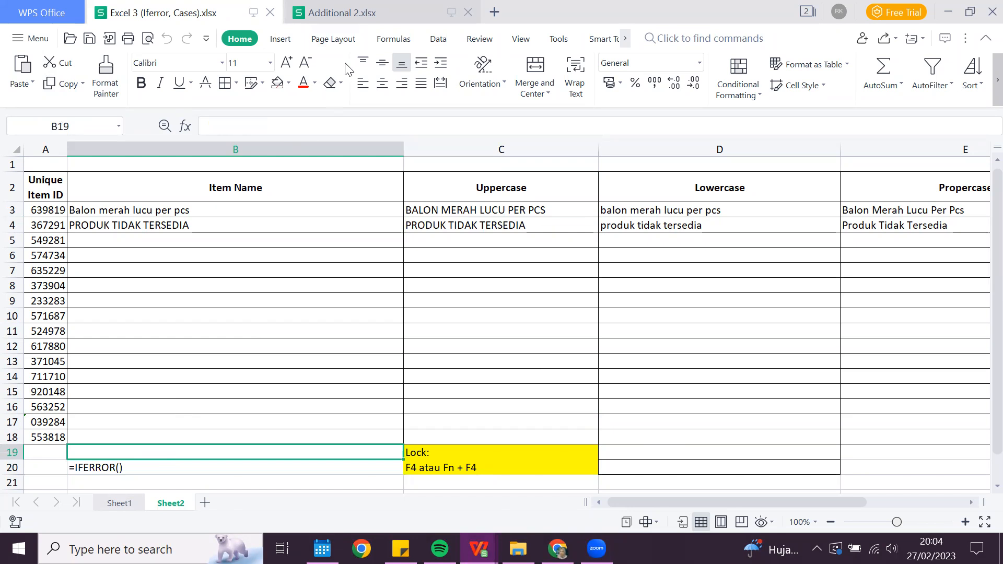
left_click(490, 191)
left_click(651, 190)
left_click(952, 196)
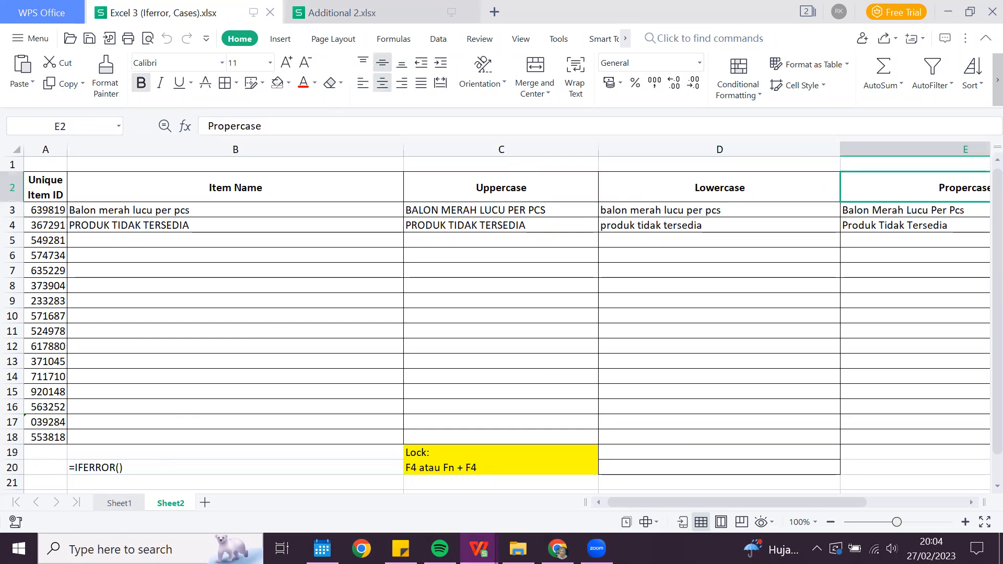
left_click_drag(897, 522, 888, 522)
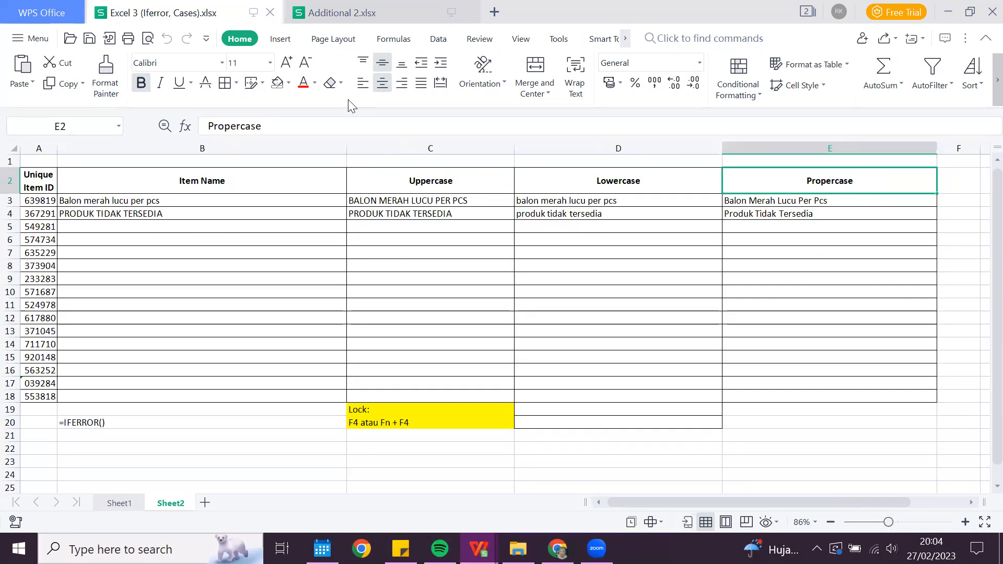
left_click(343, 12)
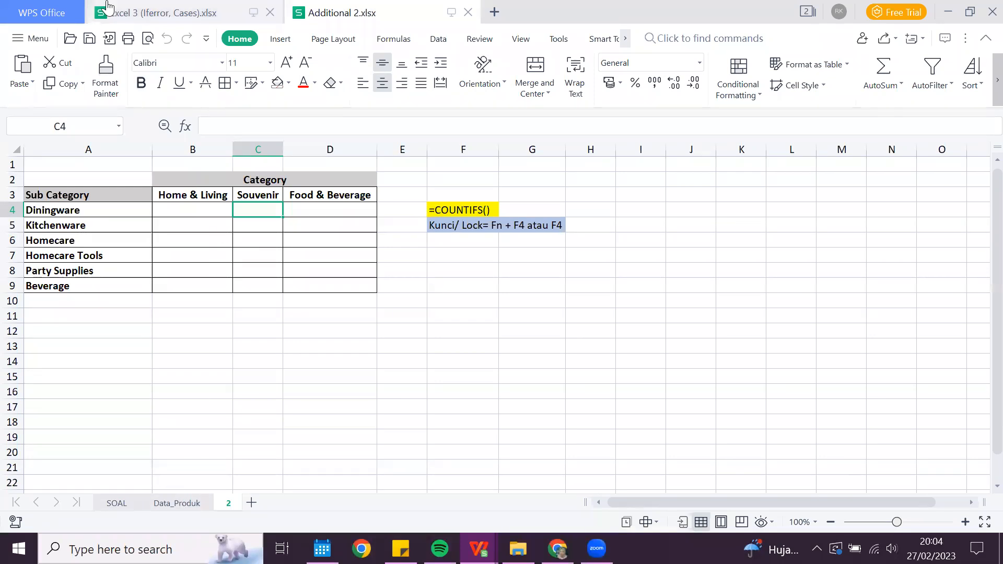
left_click(107, 7)
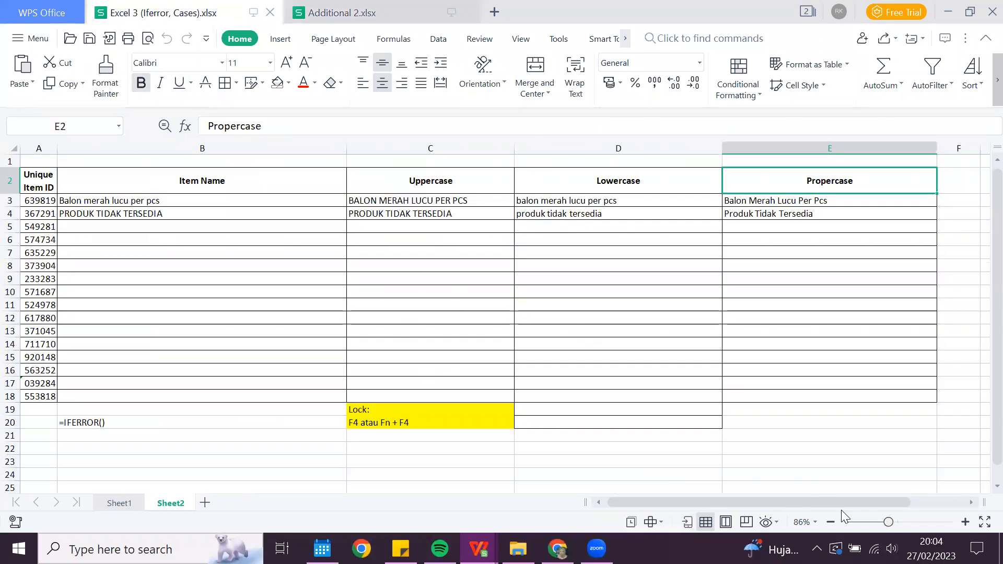
left_click_drag(890, 524, 896, 524)
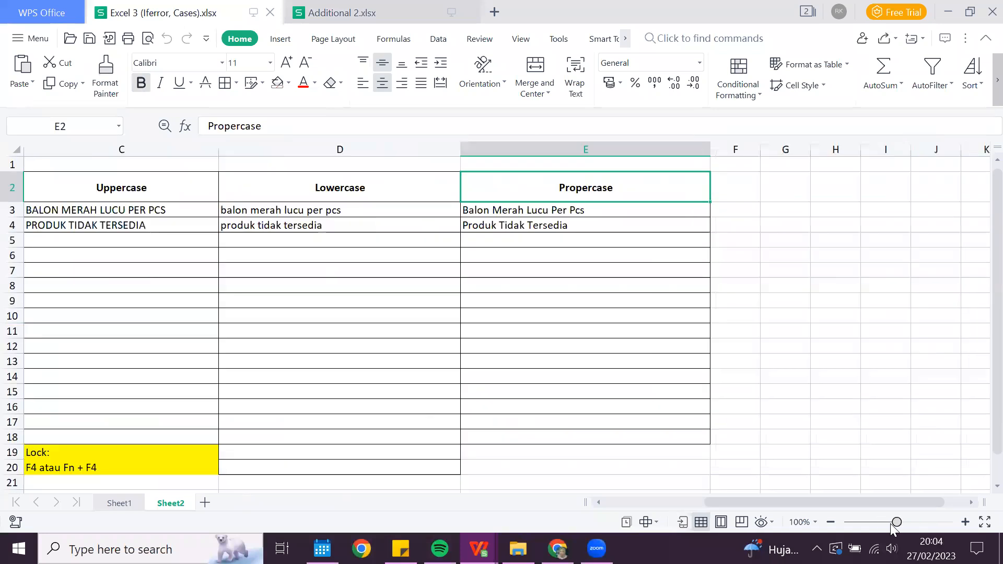
left_click(648, 500)
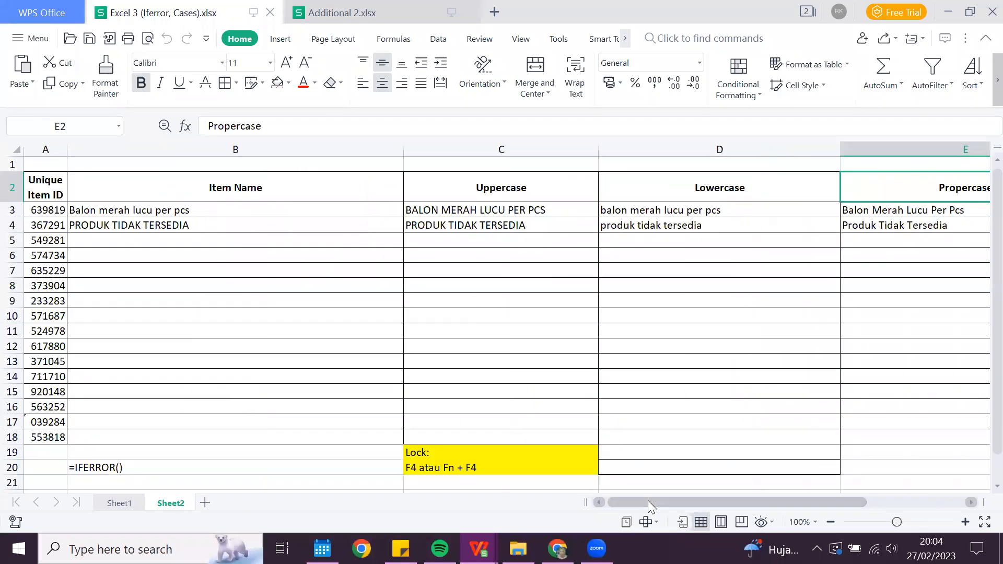
left_click(311, 300)
left_click(178, 228)
left_click(263, 355)
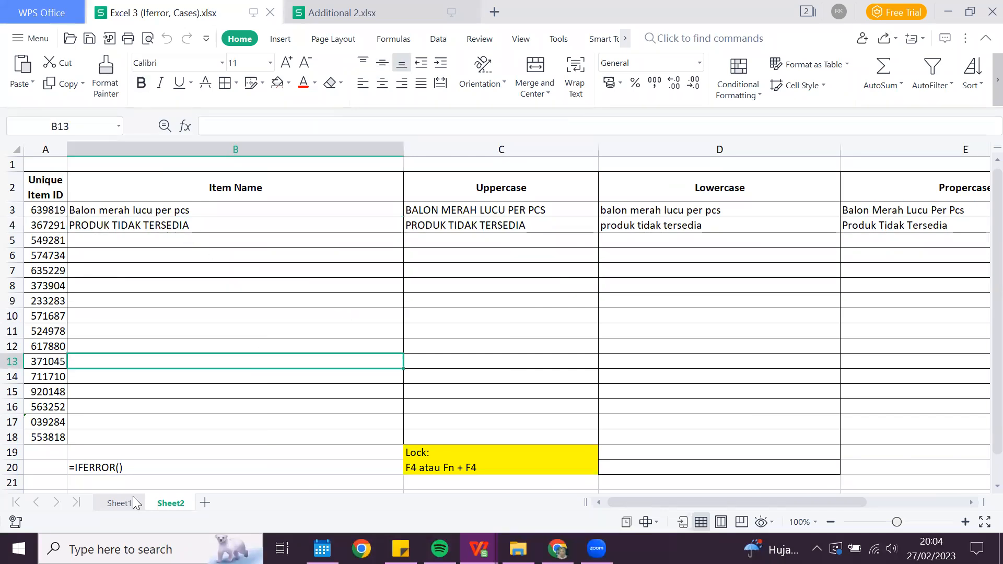
Step: Examine the source product list on Sheet1, covering the Unique Item ID, Item Name, Category and Sub Category columns
left_click(133, 499)
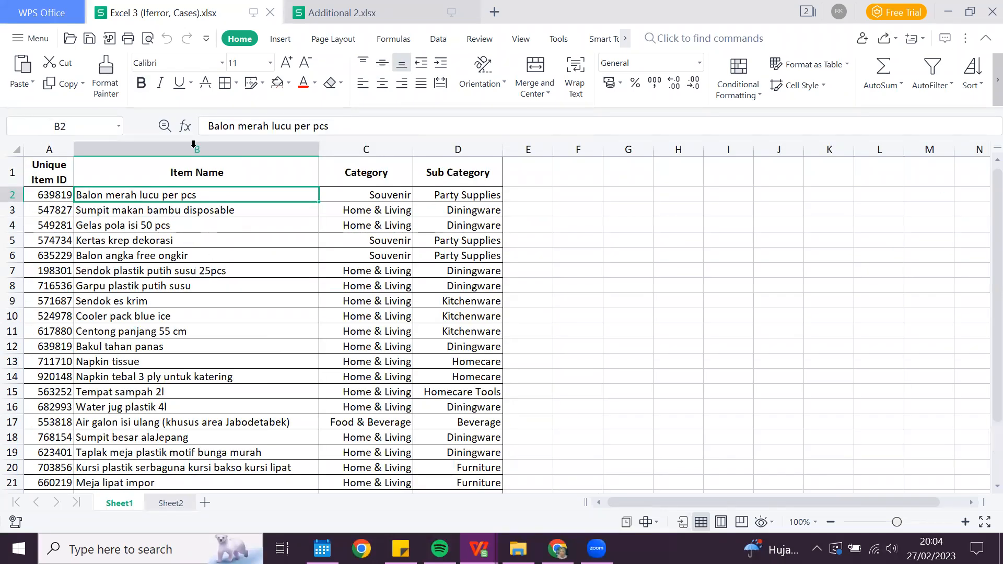
left_click_drag(57, 149, 414, 149)
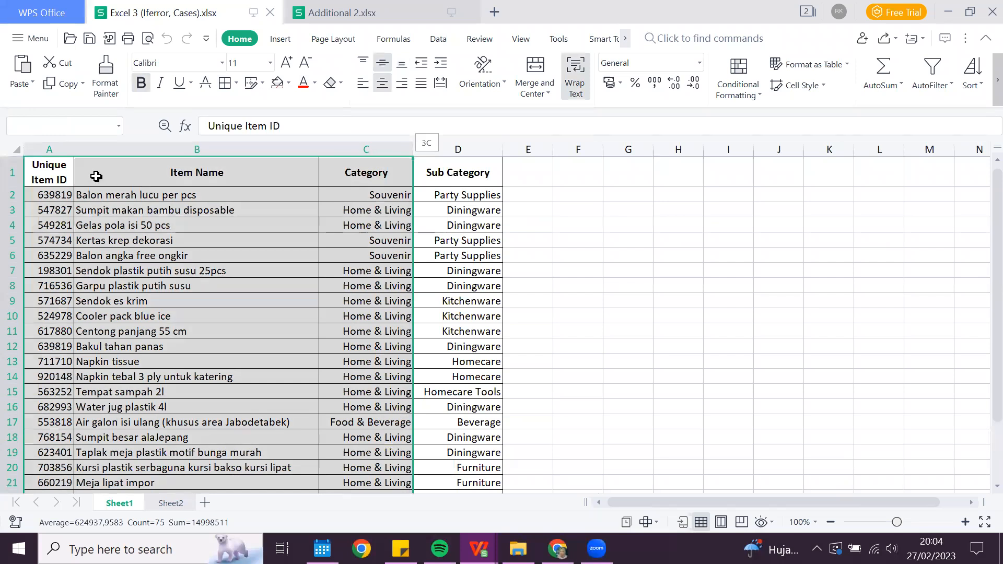
left_click(208, 174)
key("shift+Right")
key("shift+Down")
scroll(405, 307, "down", 7)
scroll(242, 331, "up", 7)
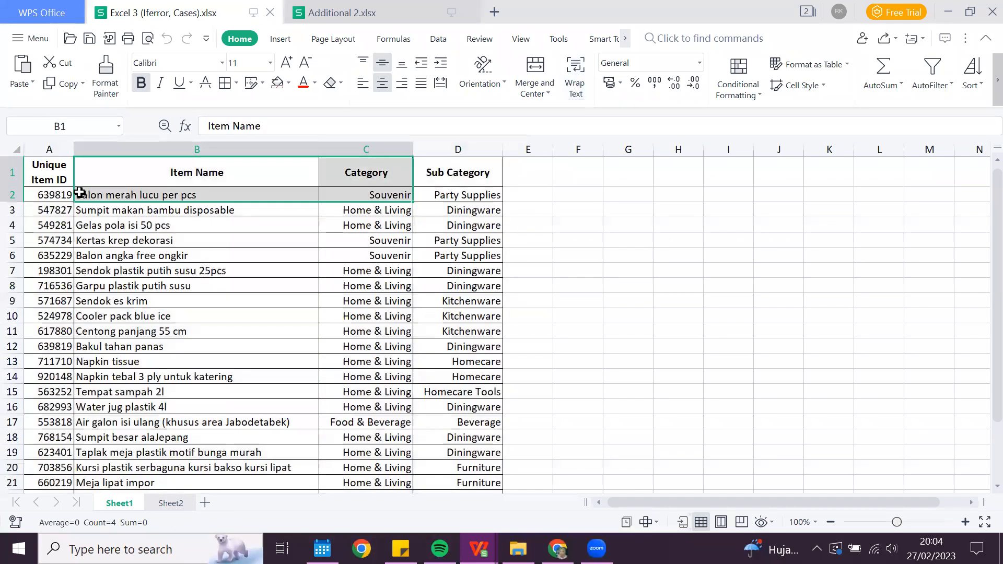
left_click(154, 225)
left_click(50, 146)
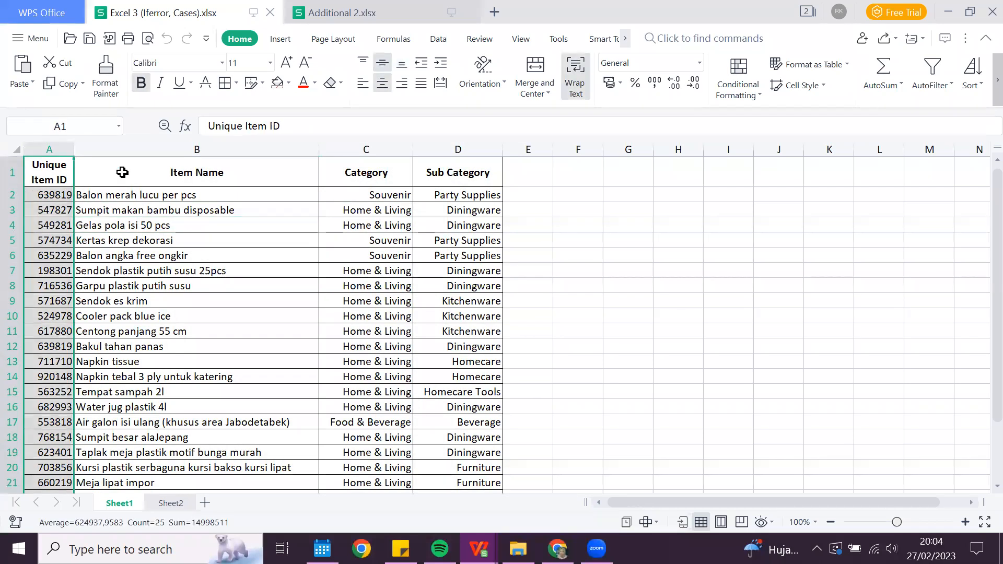
left_click(122, 172)
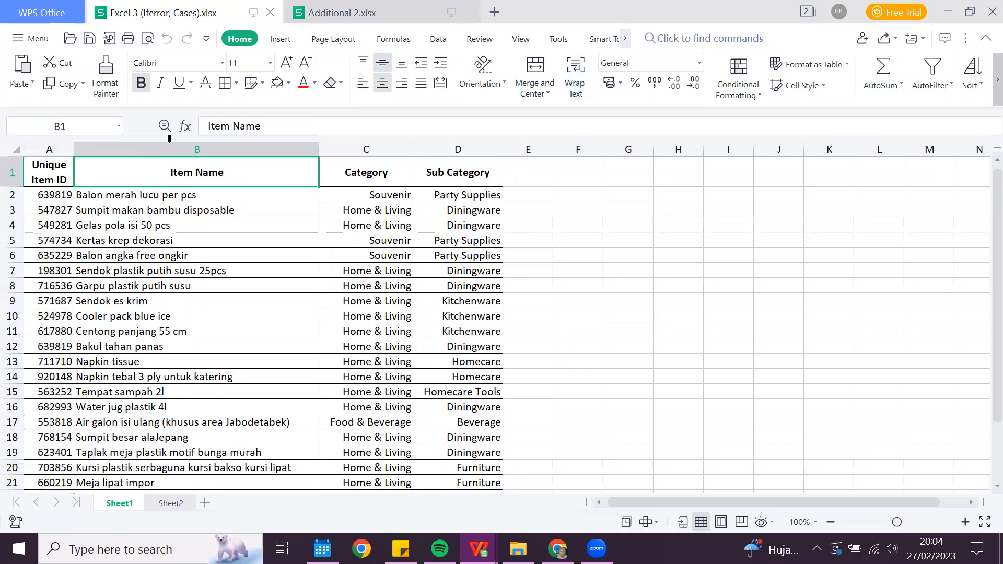
left_click(169, 140)
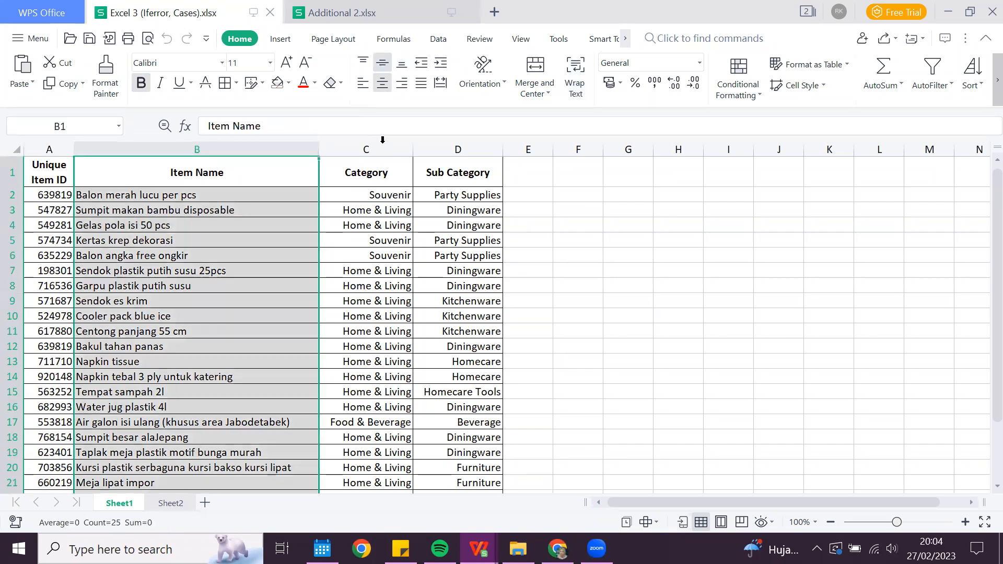
left_click(383, 140)
left_click(138, 204)
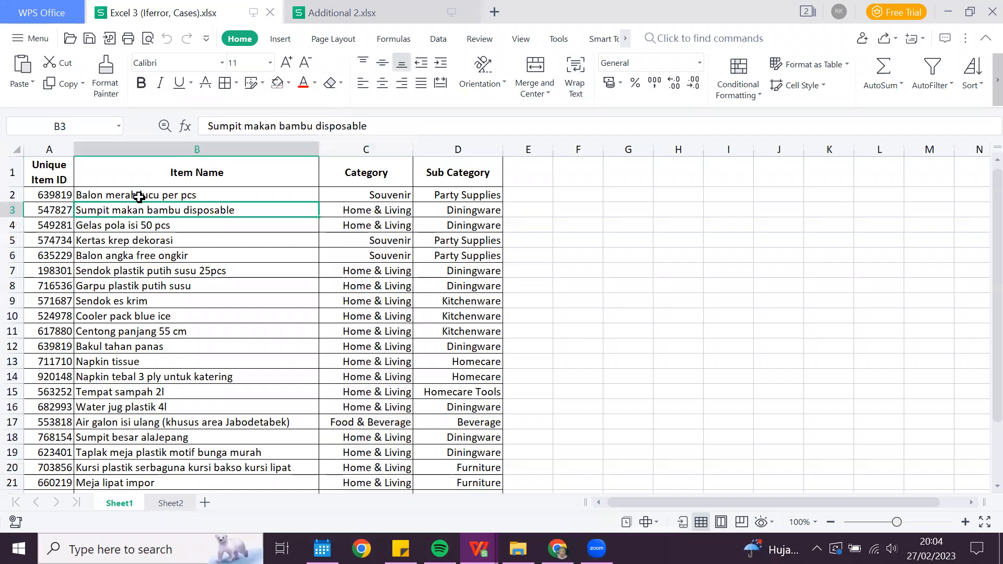
left_click(448, 151)
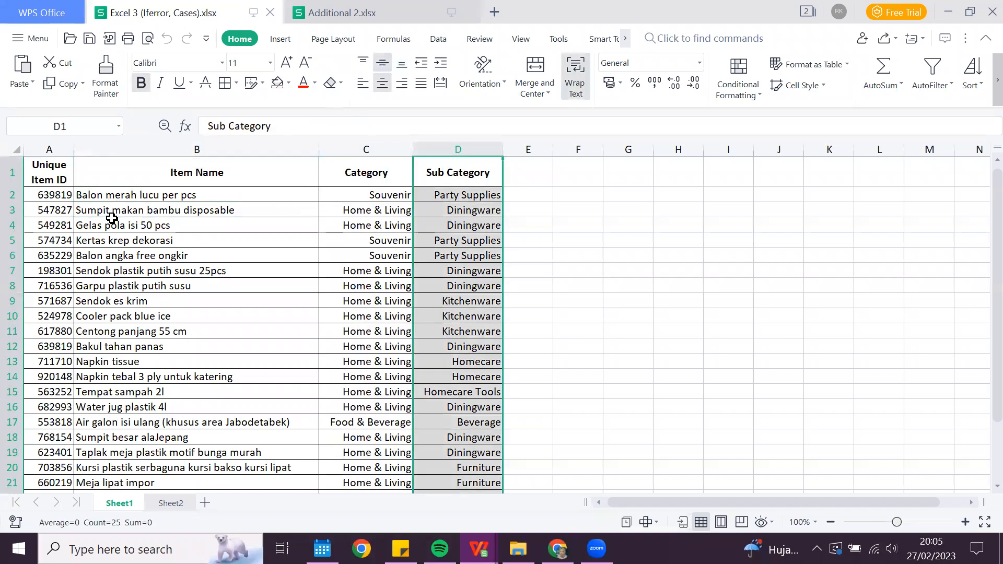
left_click(62, 226)
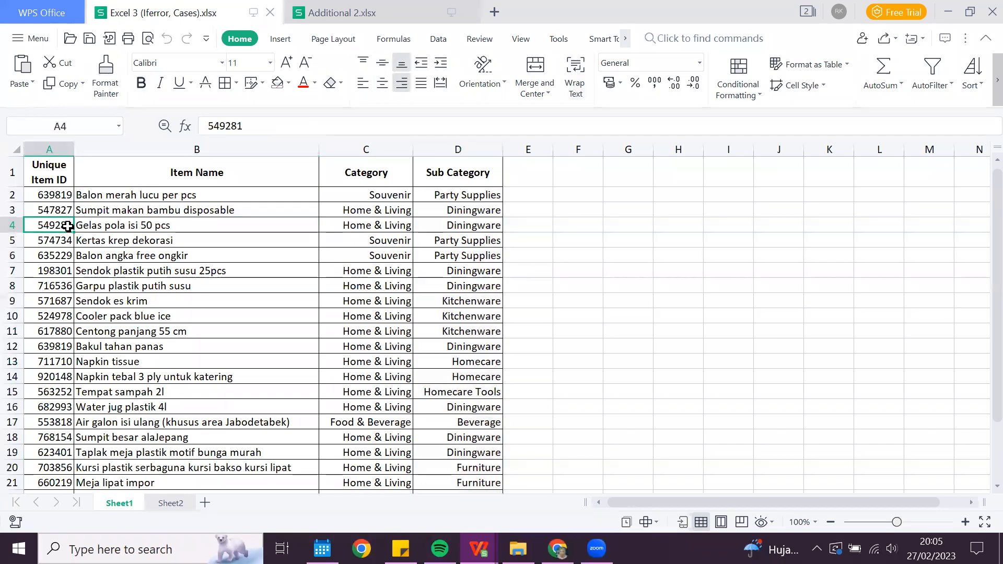
left_click(100, 225)
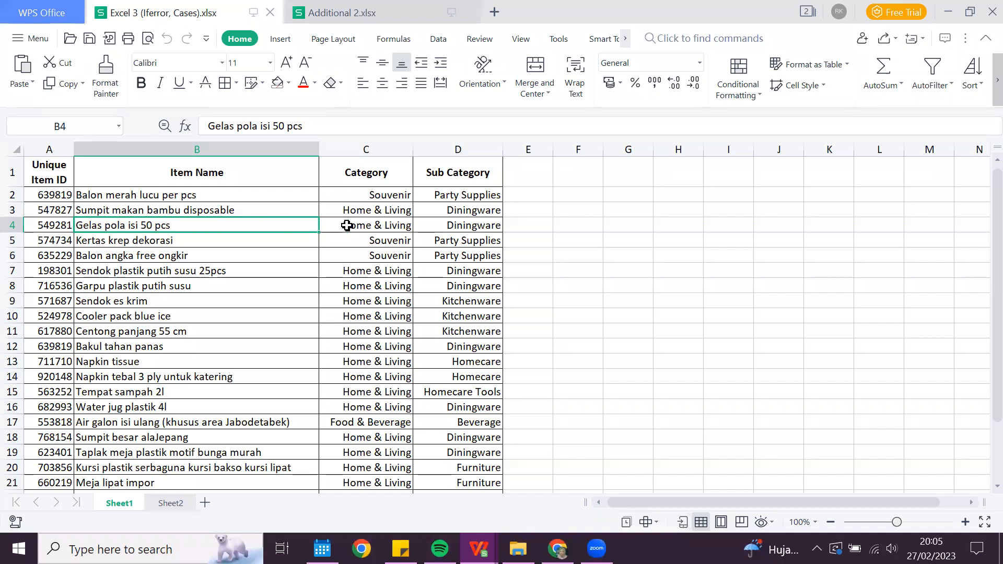
key("Right")
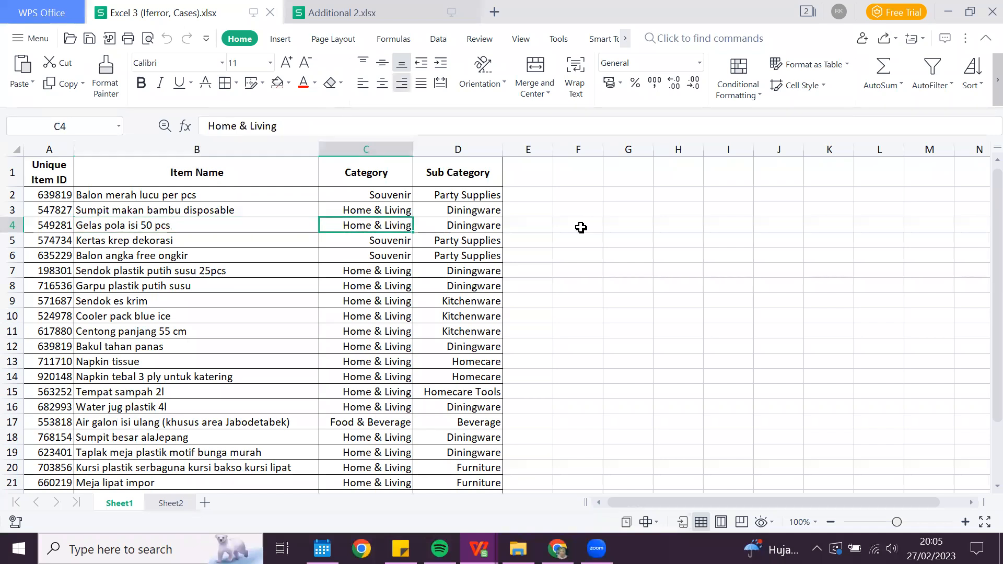
key("Right")
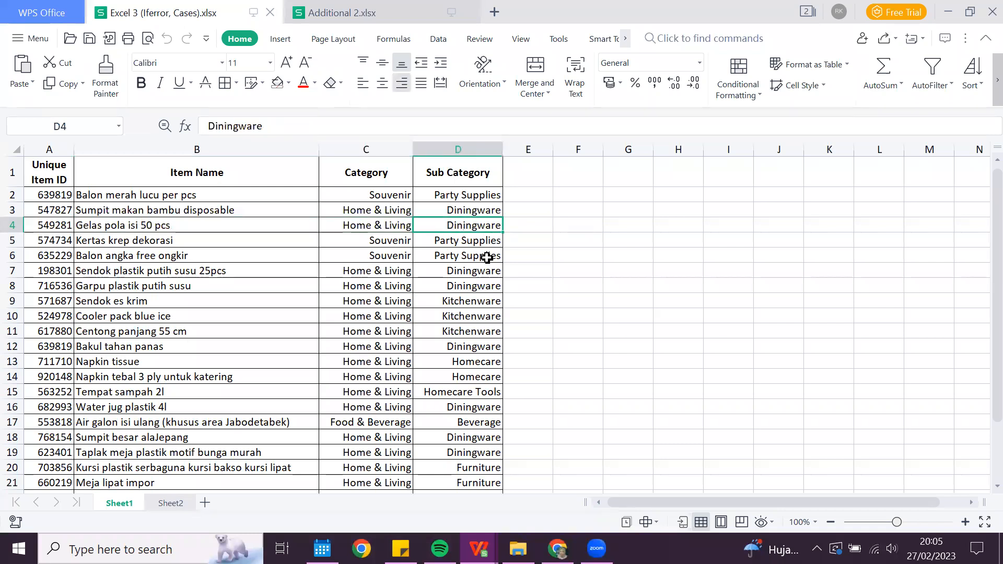
Step: Compare the Unique Item IDs in A3:A18 of Sheet2 with the Unique Item ID column of the product list on Sheet1
left_click(171, 503)
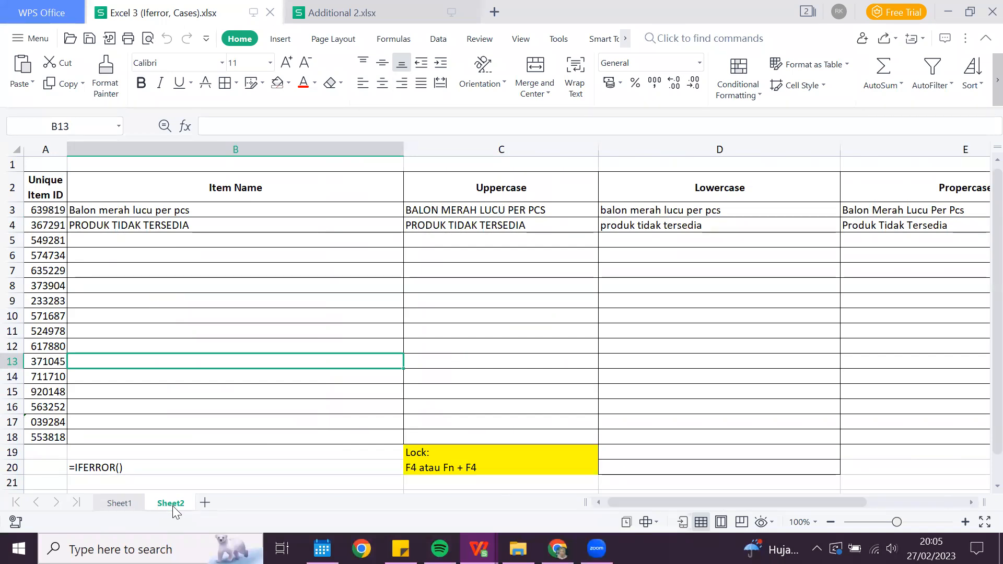
left_click(111, 272)
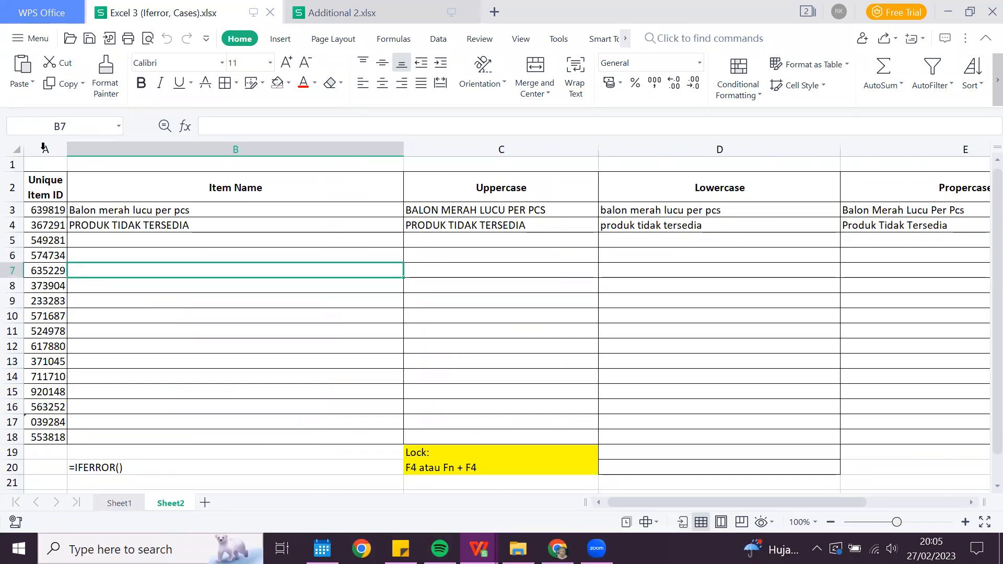
left_click(45, 192)
left_click_drag(47, 212, 50, 437)
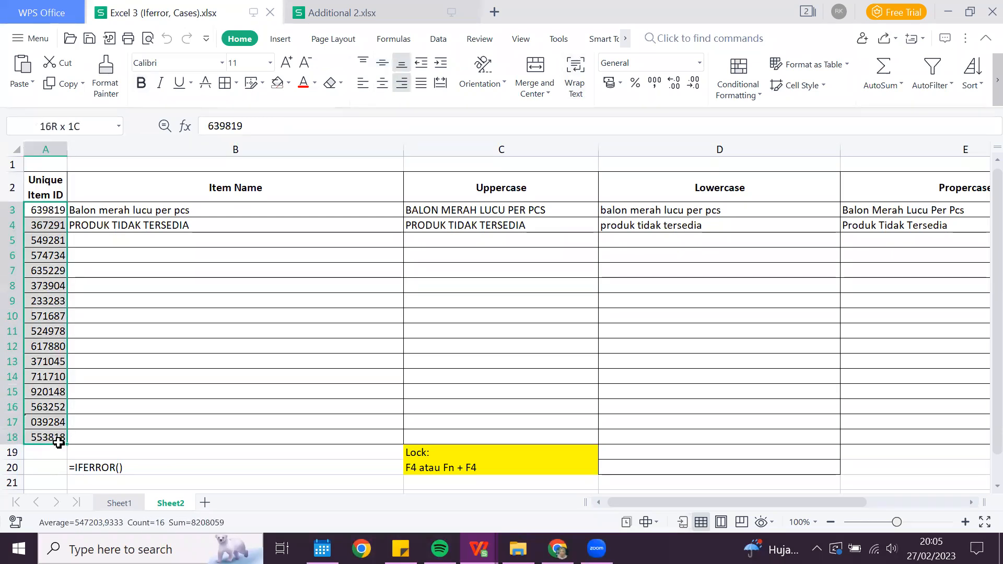
left_click(58, 363)
left_click_drag(49, 210, 58, 440)
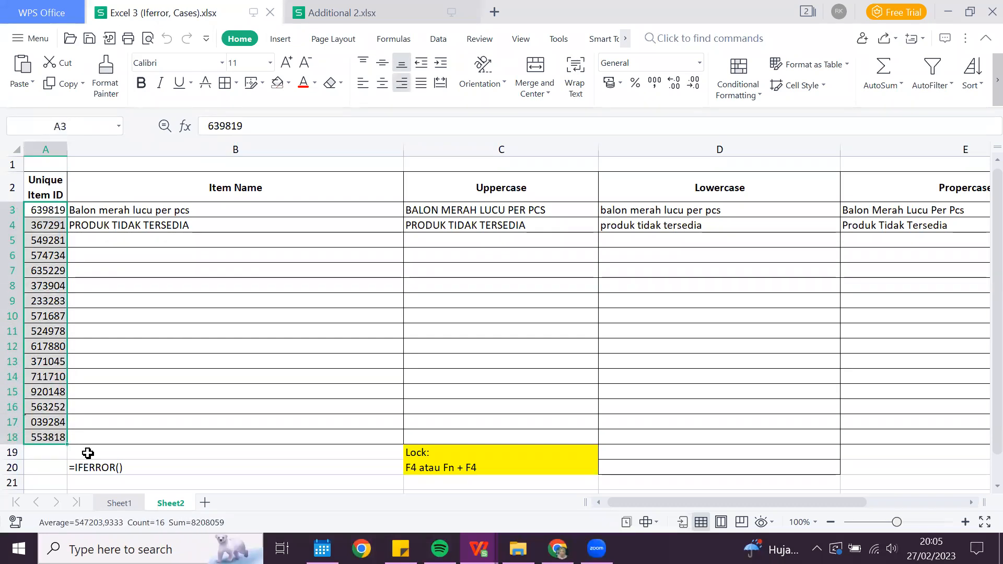
left_click(123, 500)
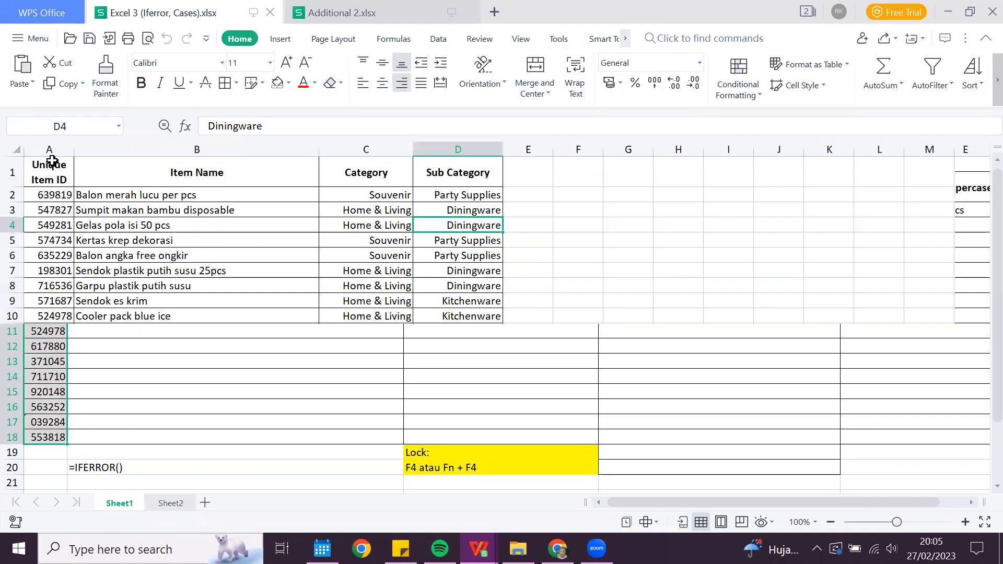
left_click(49, 150)
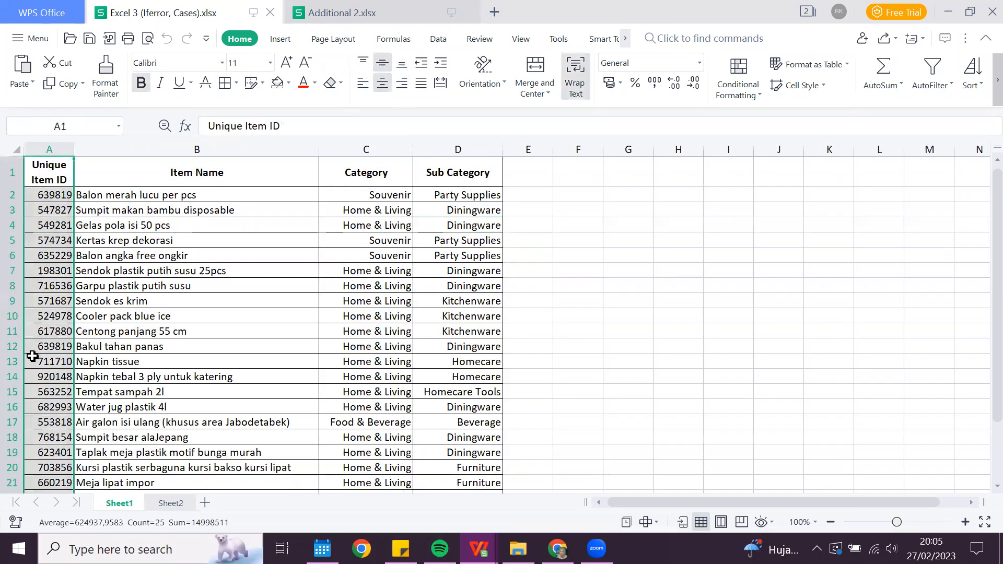
left_click(49, 196)
key("shift+Down")
key("shift+Down")
key("shift+Down")
key("shift+Down")
key("shift+Down")
key("shift+Down")
key("shift+Down")
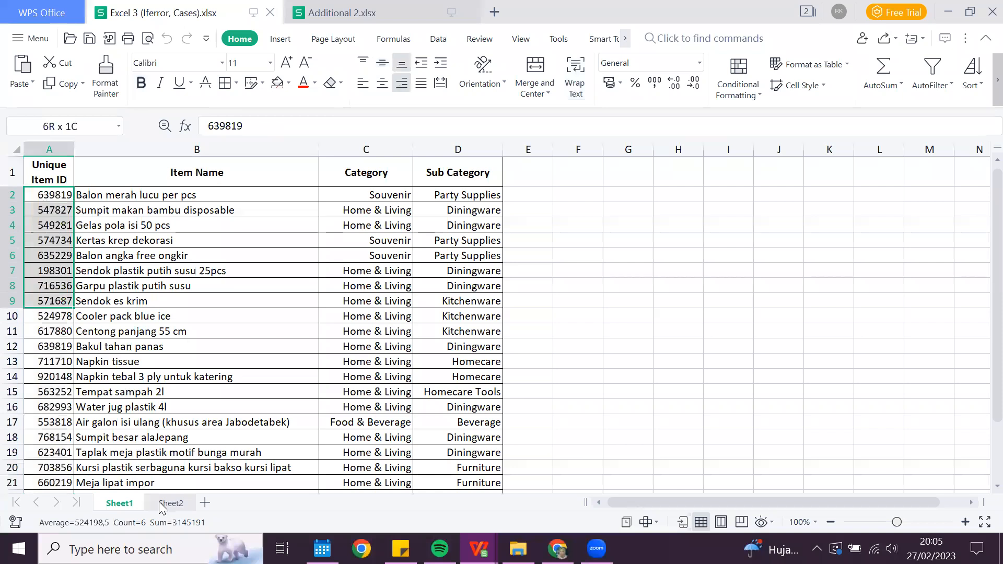
key("shift+Down")
key("shift+Down")
key("shift+Down")
key("shift+Down")
key("shift+Down")
key("shift+Up")
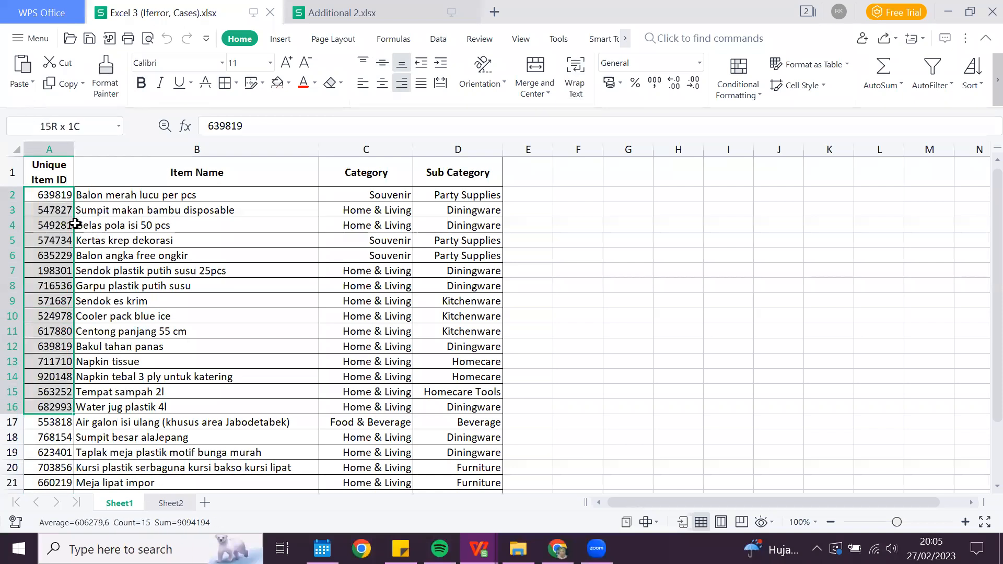
key("shift+Up")
left_click(163, 504)
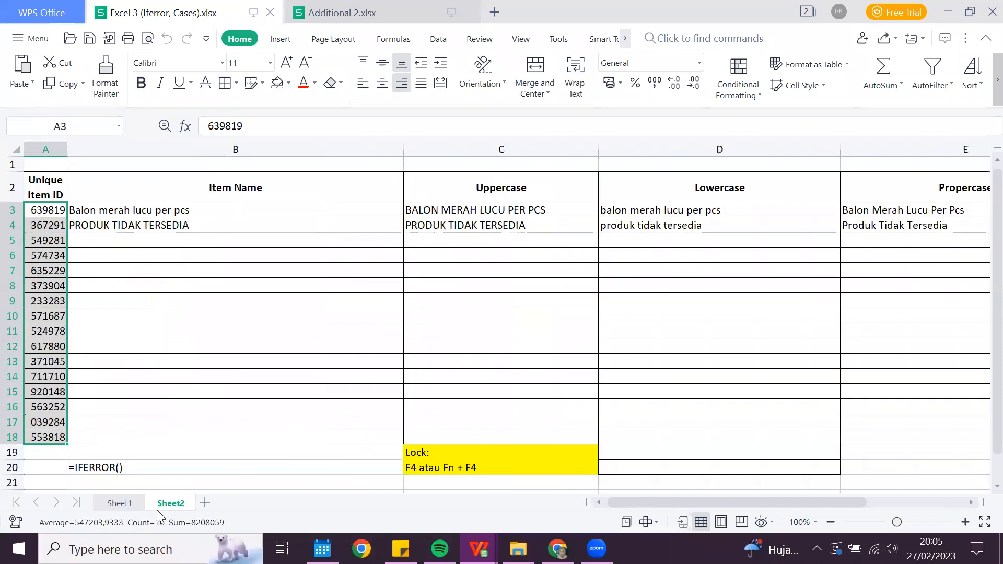
key("ctrl+Page_Up")
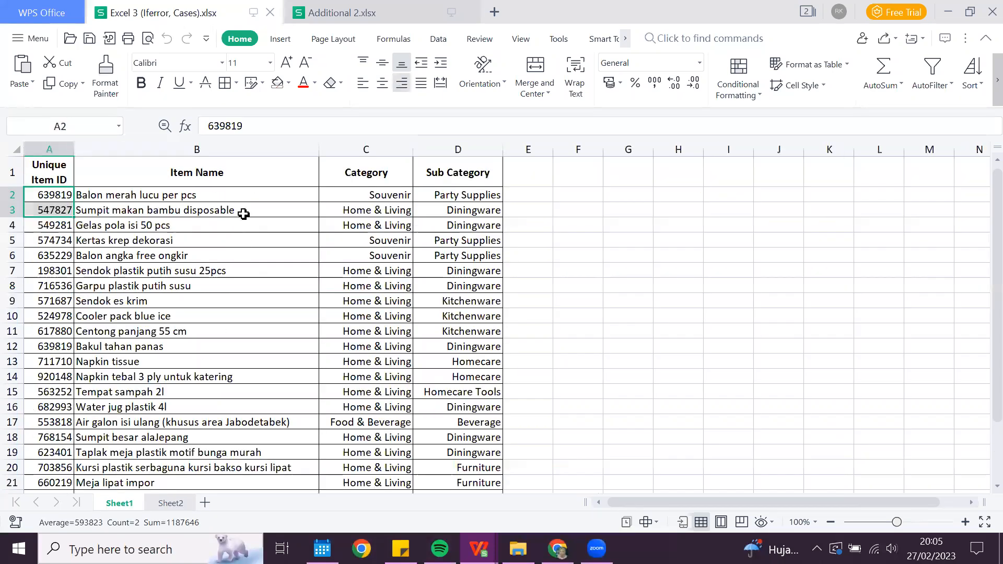
Step: Begin a VLOOKUP in B3 of Sheet2 with A3 as the lookup value and Sheet1 columns A:D as the table array
key("ctrl+Page_Down")
left_click(278, 206)
type("=vl")
key("Tab")
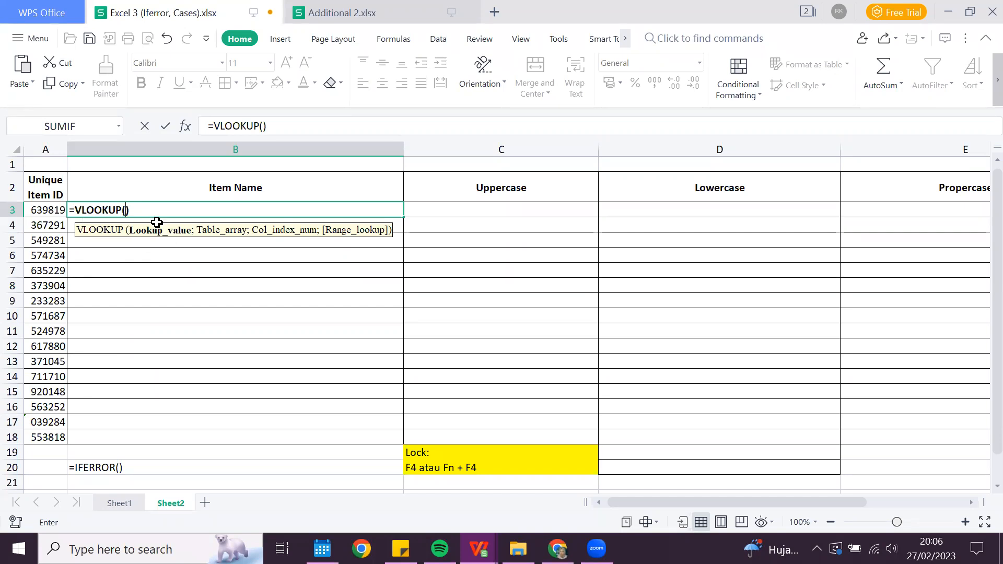
left_click(48, 210)
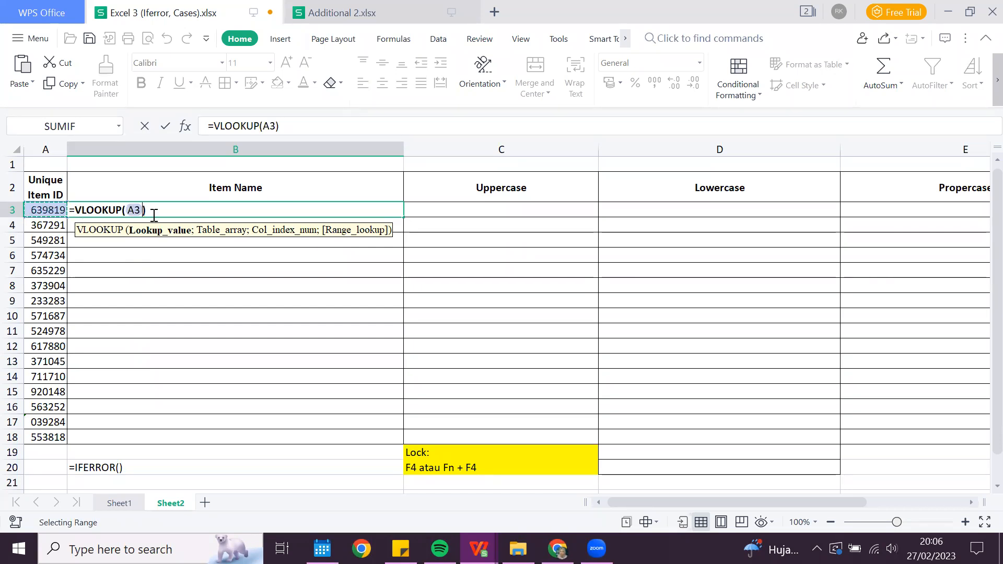
type(";")
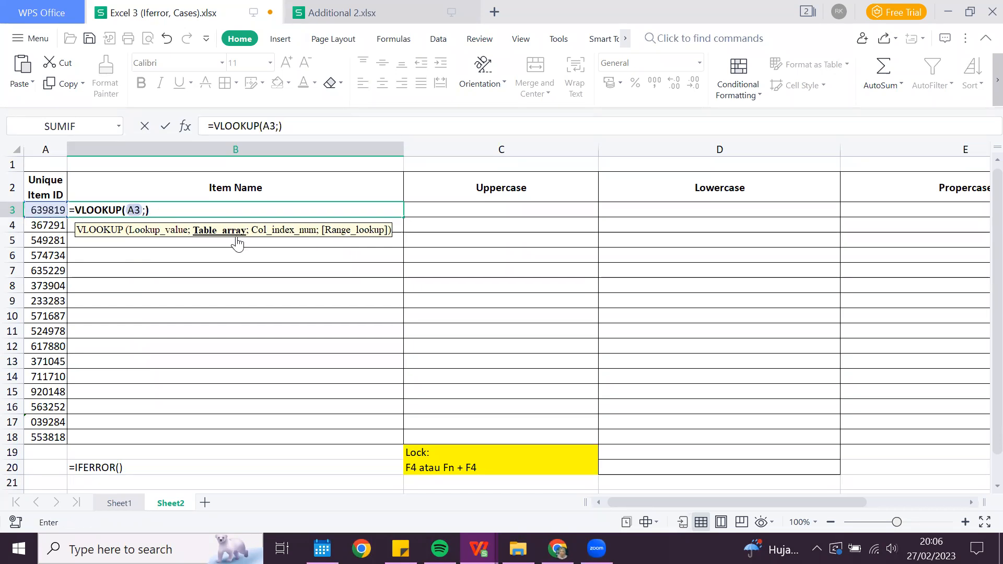
left_click(117, 503)
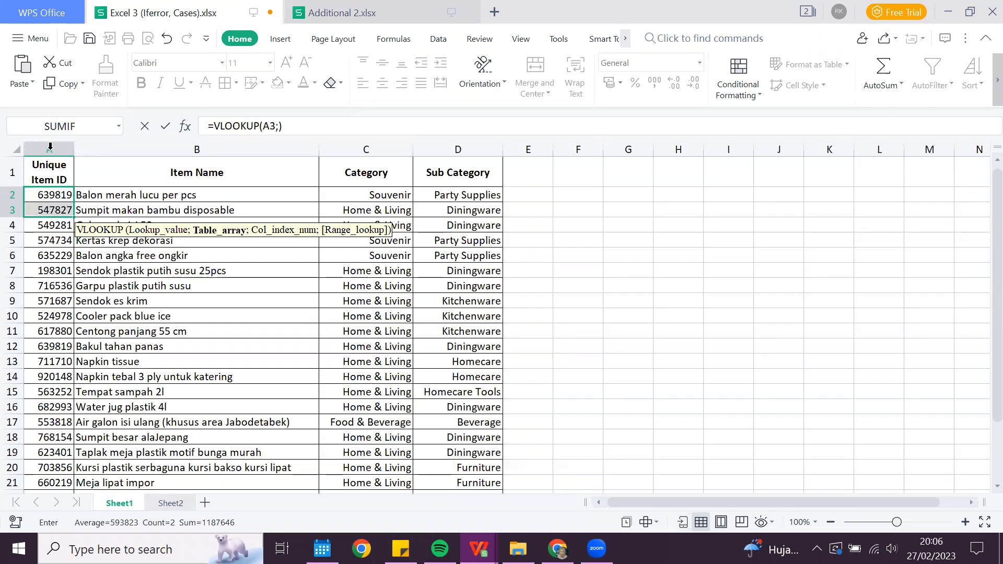
left_click(50, 149)
left_click_drag(448, 143, 449, 144)
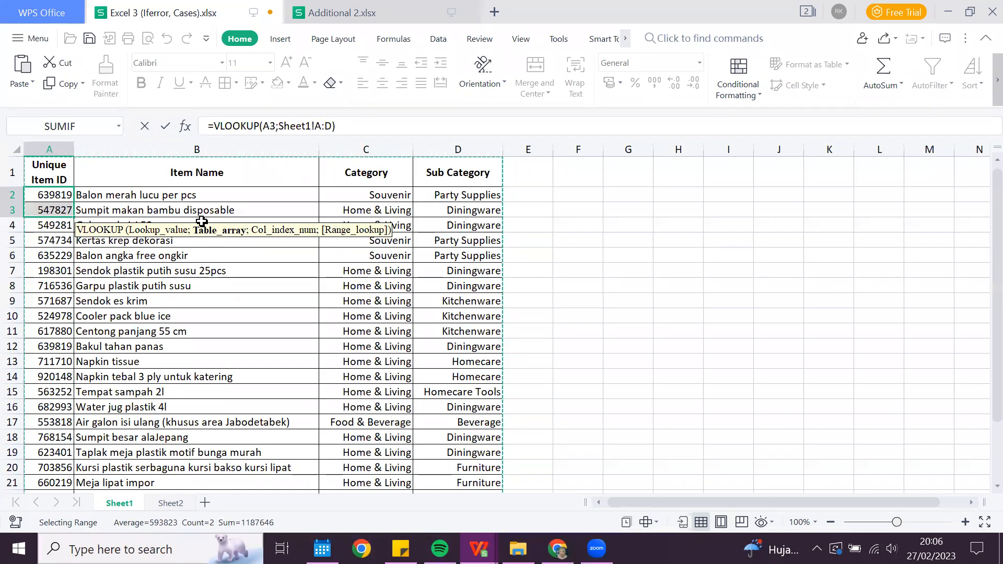
type(";")
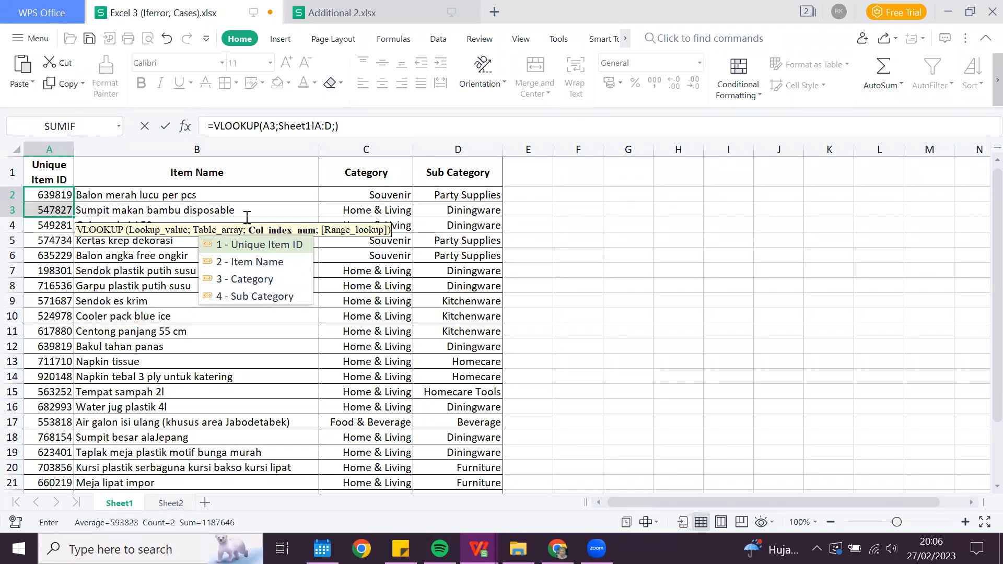
Step: Complete the VLOOKUP in B3 with column index 2 and FALSE for an exact match, and check it against A3
left_click(279, 232)
type("2")
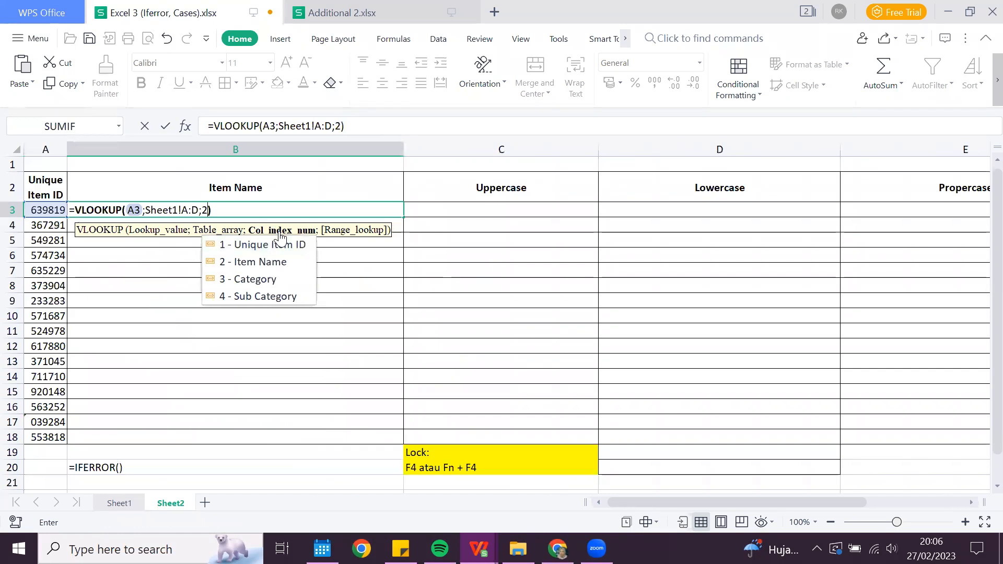
type(";")
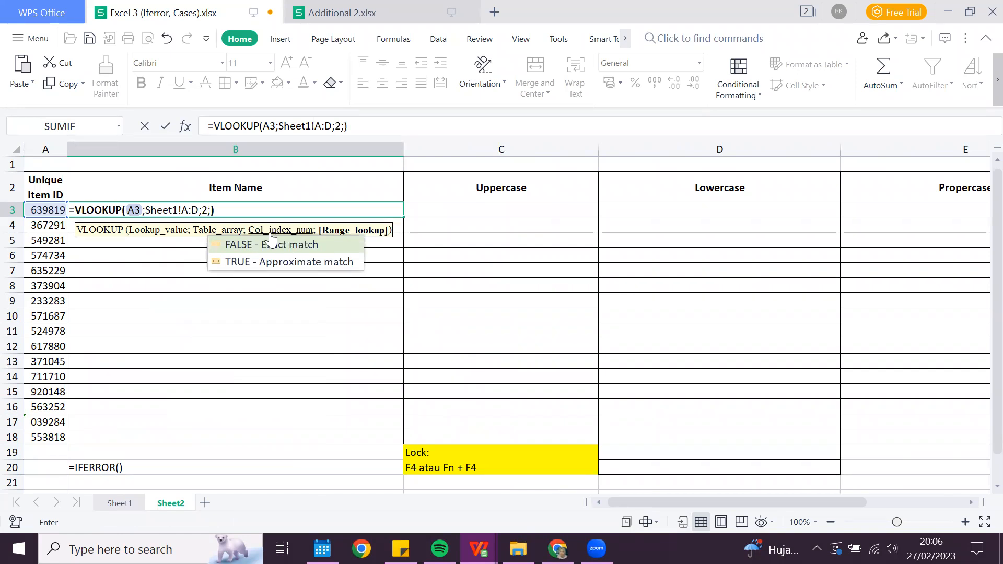
type("FALS")
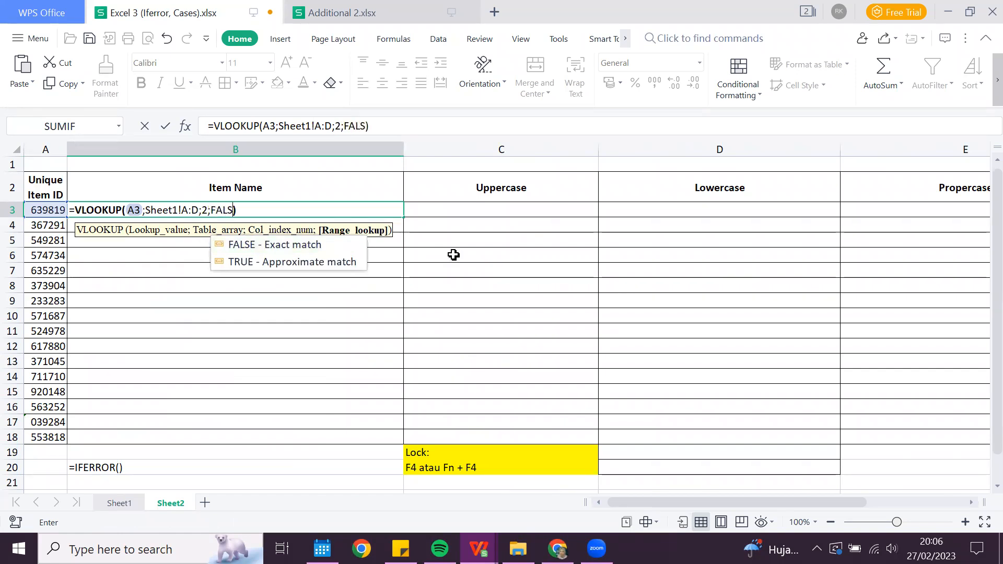
type("E")
key("Return")
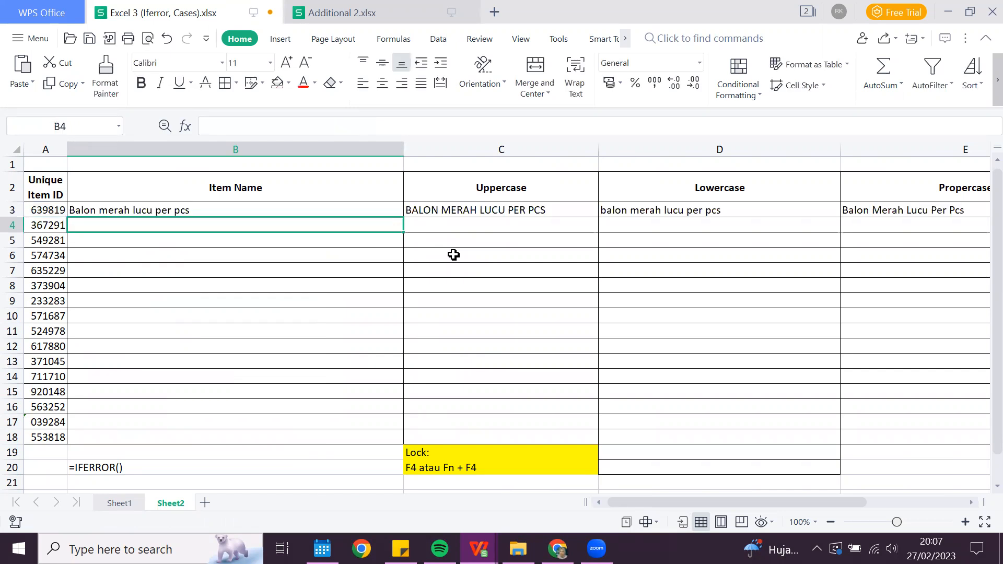
left_click(319, 209)
left_click(48, 211)
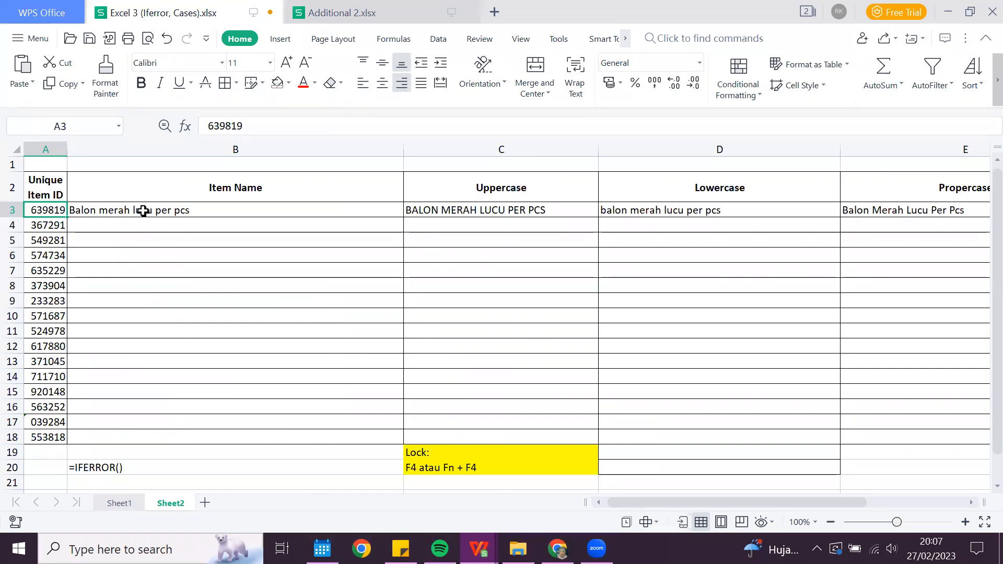
left_click(217, 211)
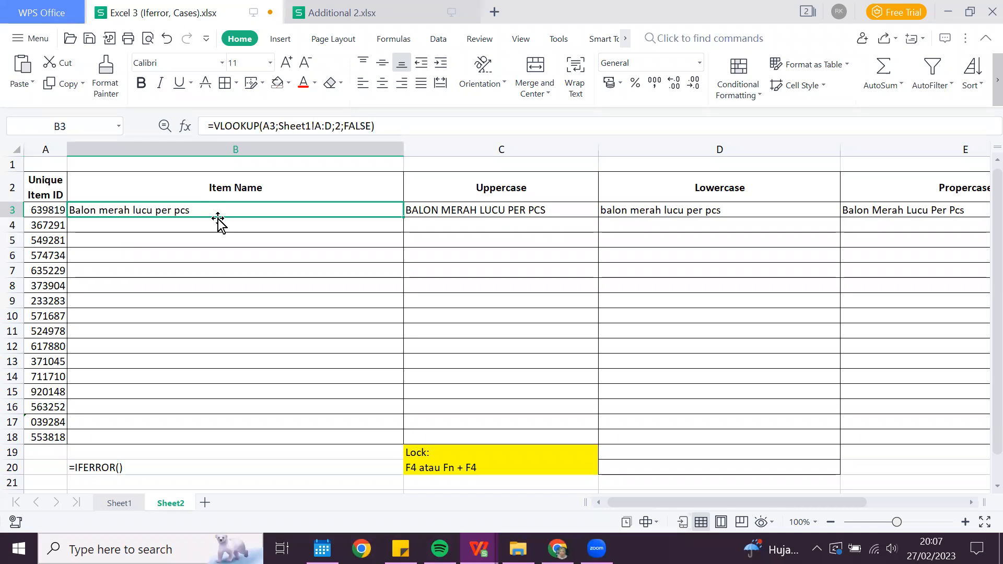
Step: Begin a VLOOKUP in B4 of Sheet2 with A4 as the lookup value
left_click(207, 224)
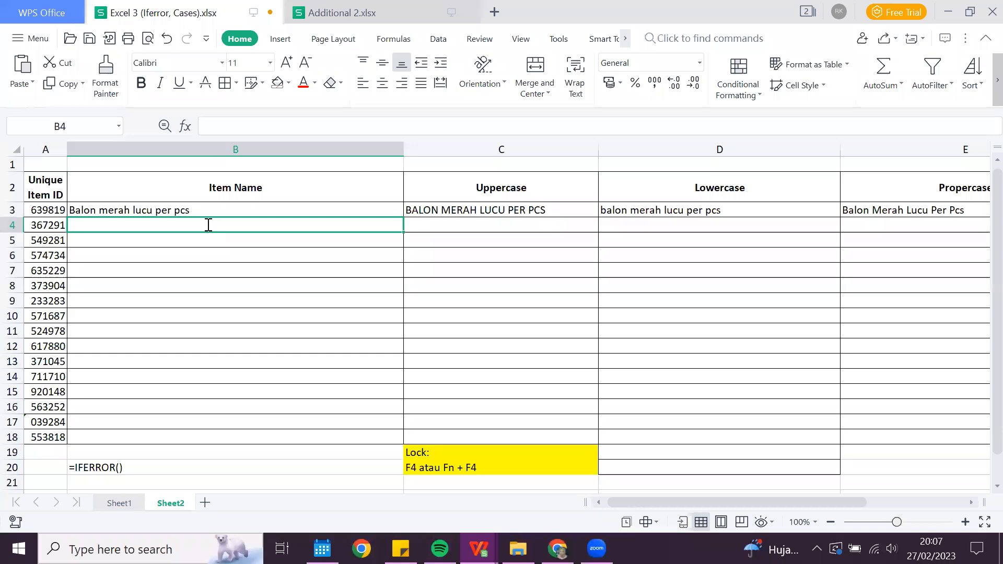
type("=V")
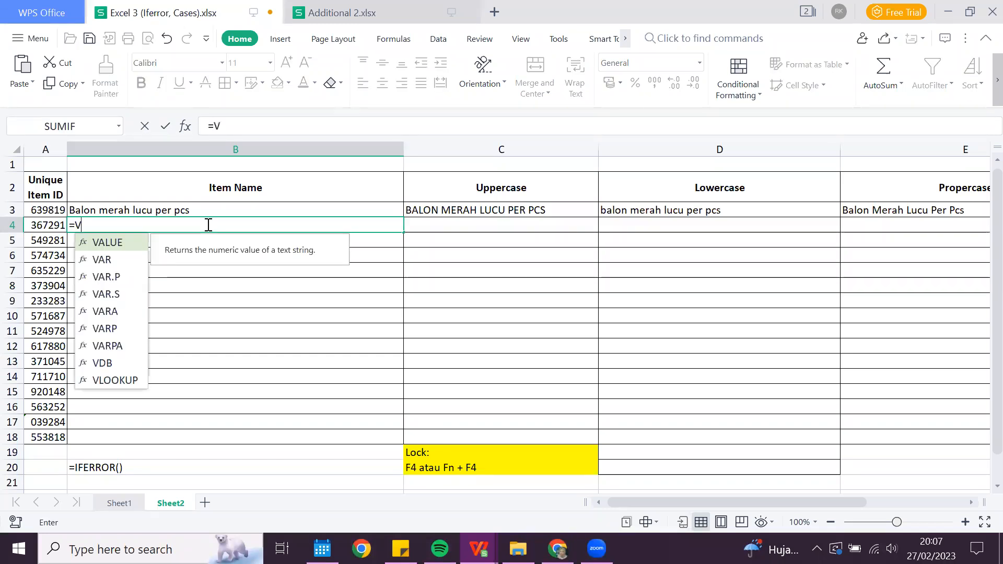
type("L")
key("Tab")
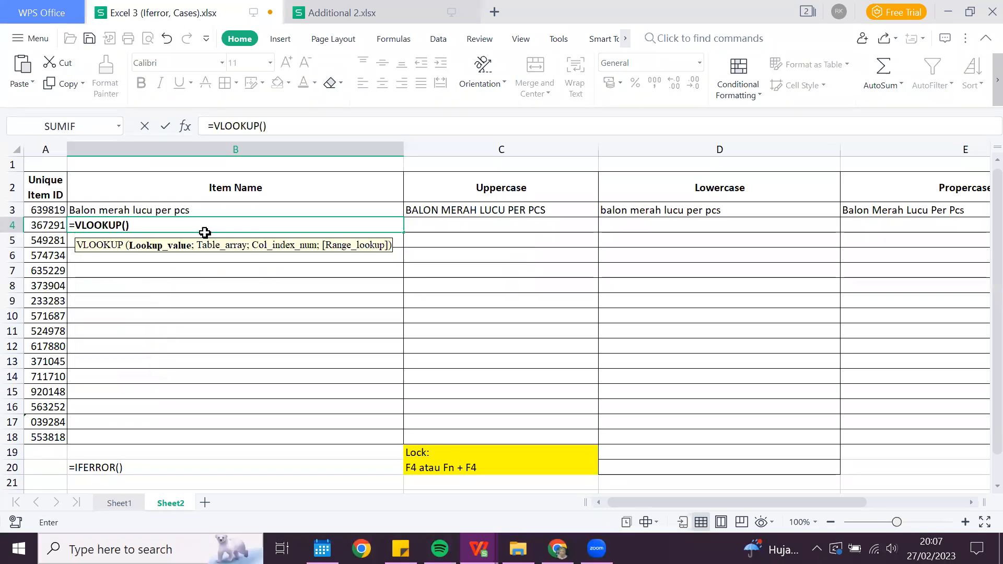
left_click(39, 225)
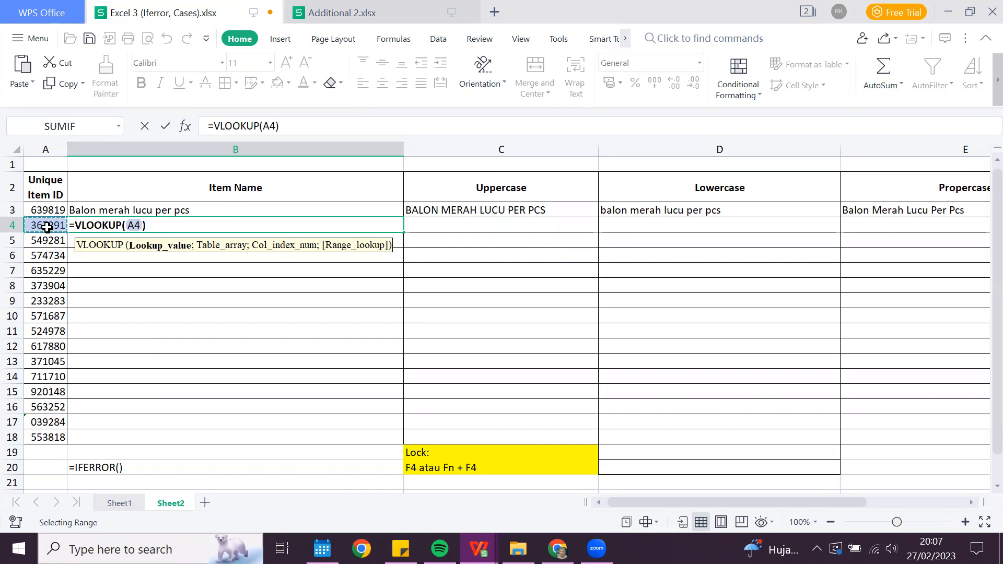
type(";")
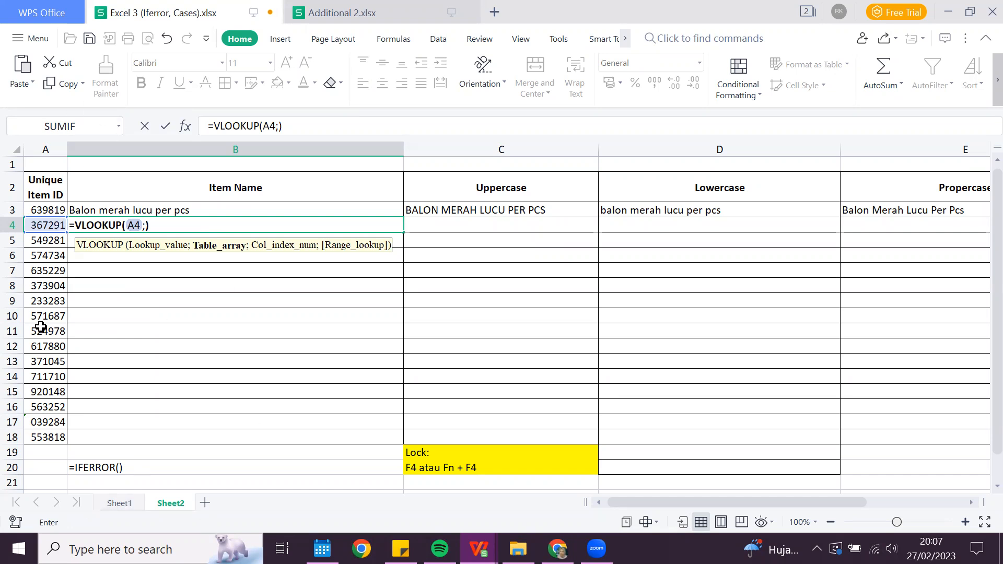
Step: Set columns A:D of Sheet1 as the table array of the VLOOKUP in B4
left_click(119, 503)
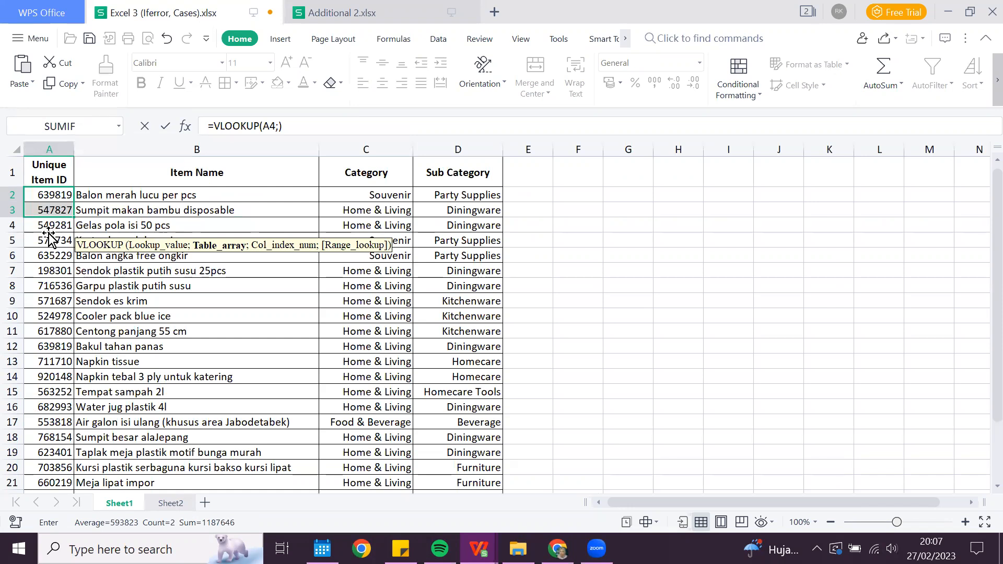
key("ctrl+Page_Down")
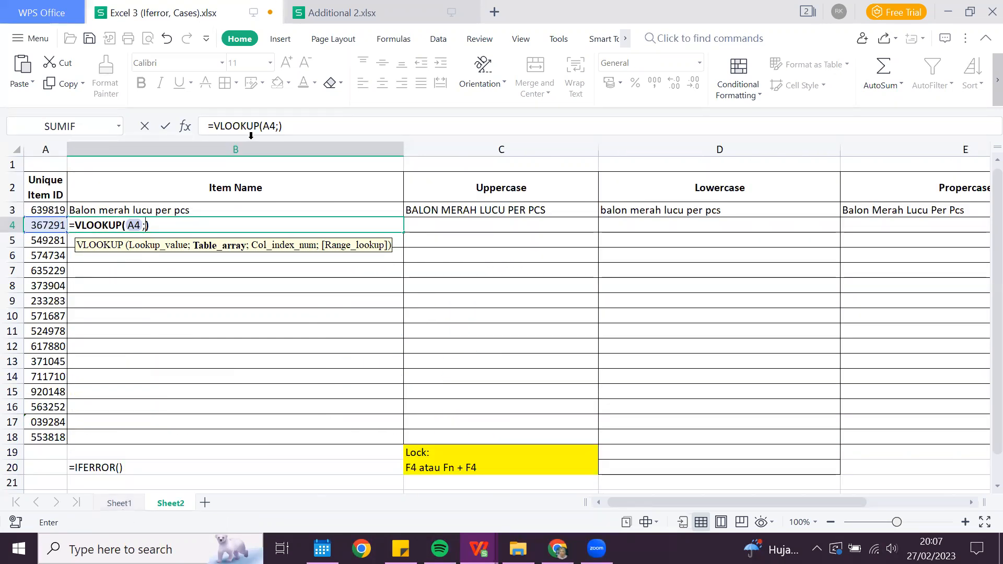
key("ctrl+Page_Up")
left_click_drag(49, 149, 197, 149)
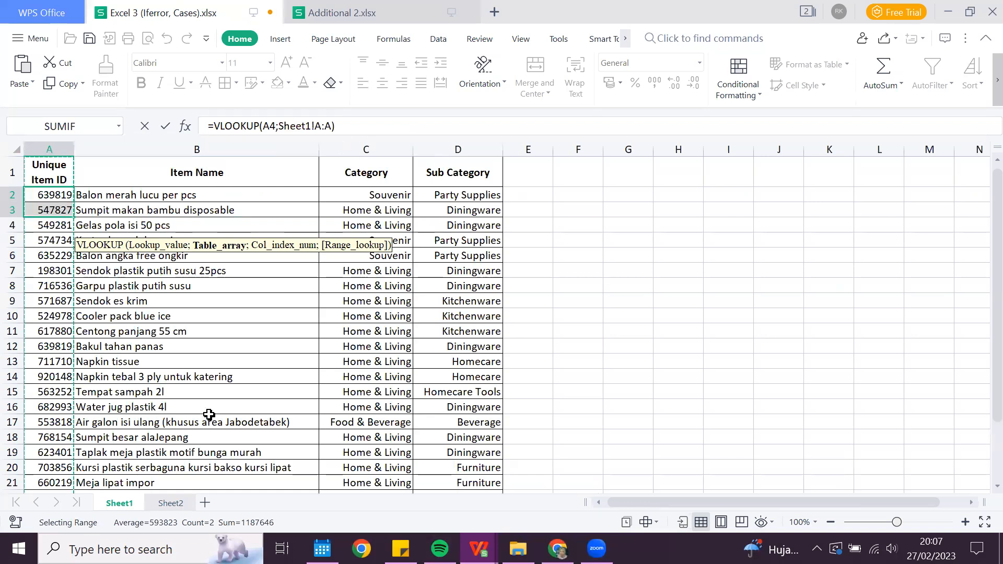
key("shift+Right")
key("shift+Right")
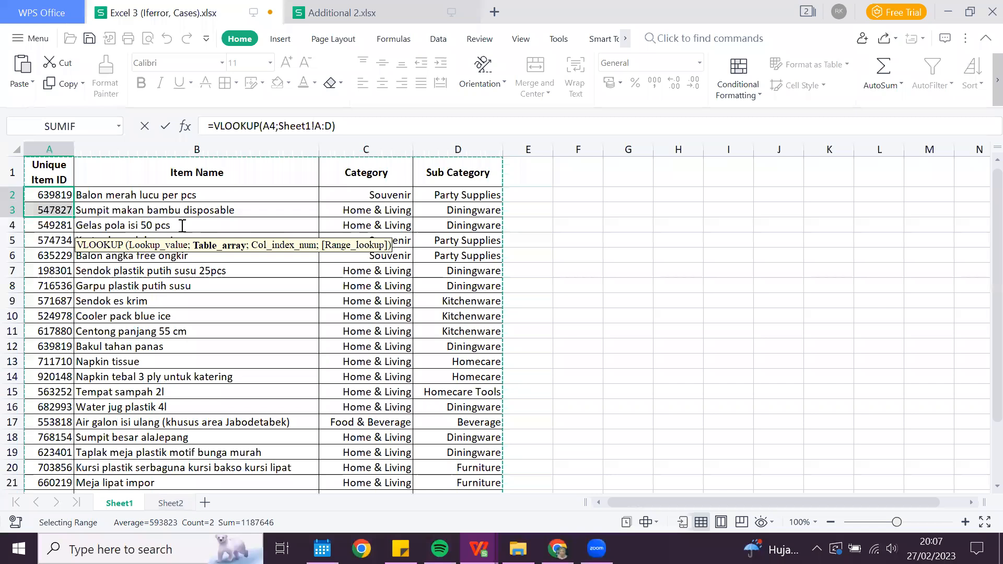
key("ctrl+Page_Down")
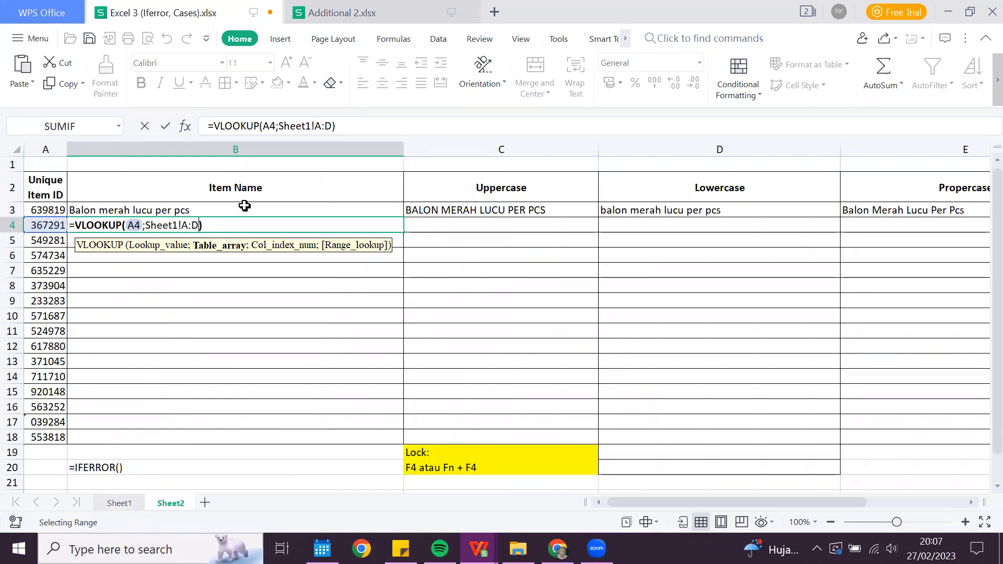
type(";")
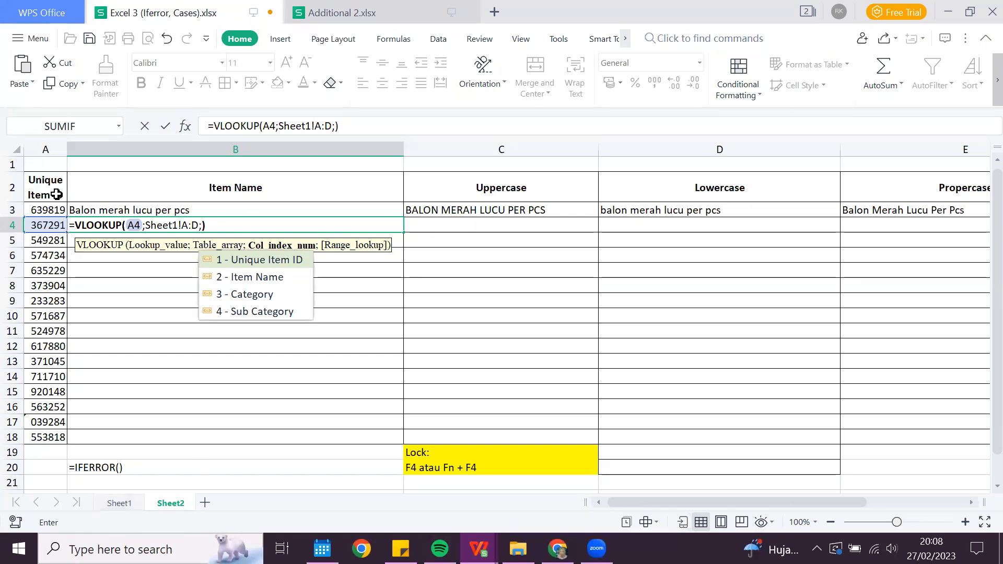
Step: Complete the VLOOKUP in B4 with column index 2 for Item Name and FALSE for an exact match
key("ctrl+Page_Up")
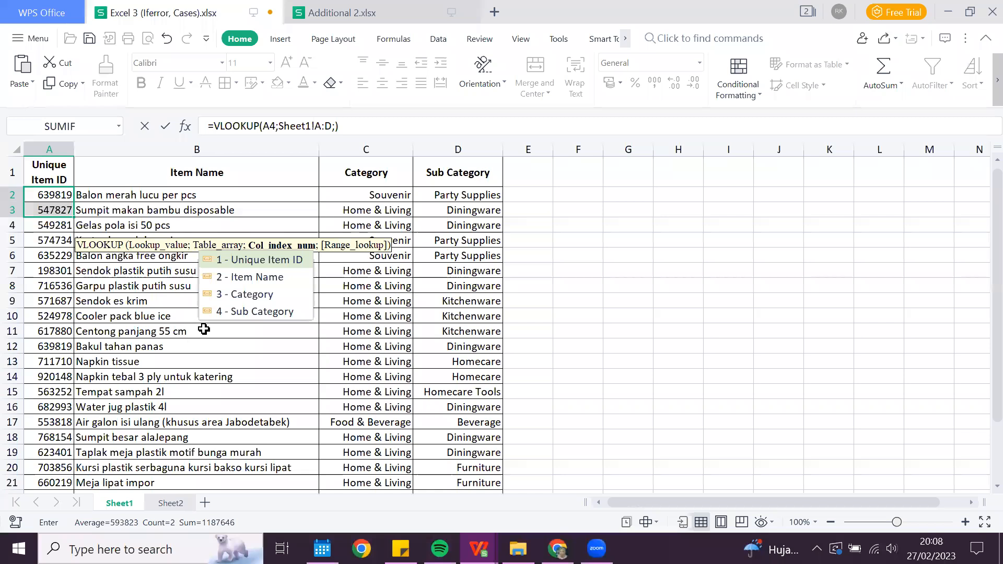
type("2;")
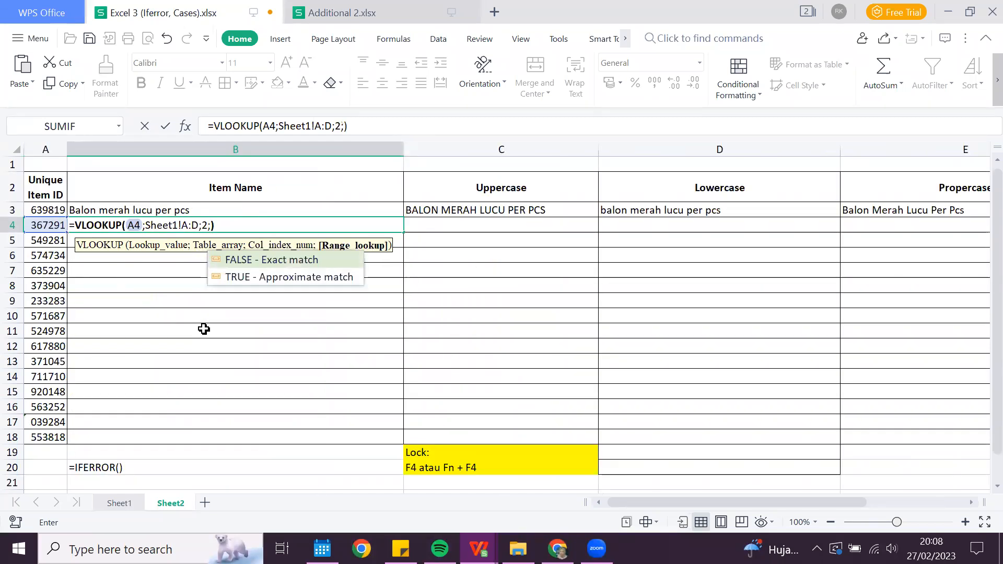
type("FALSE")
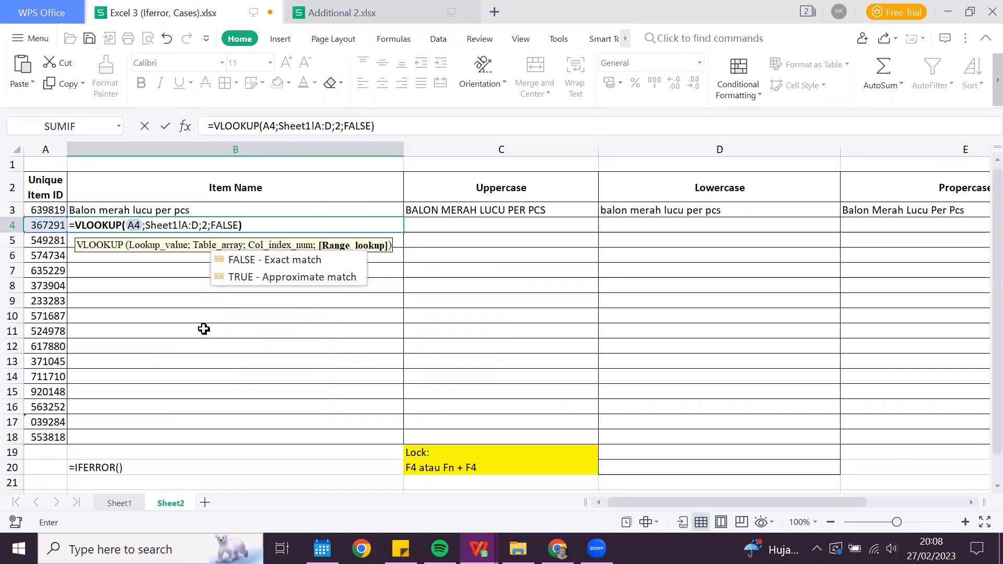
key("Return")
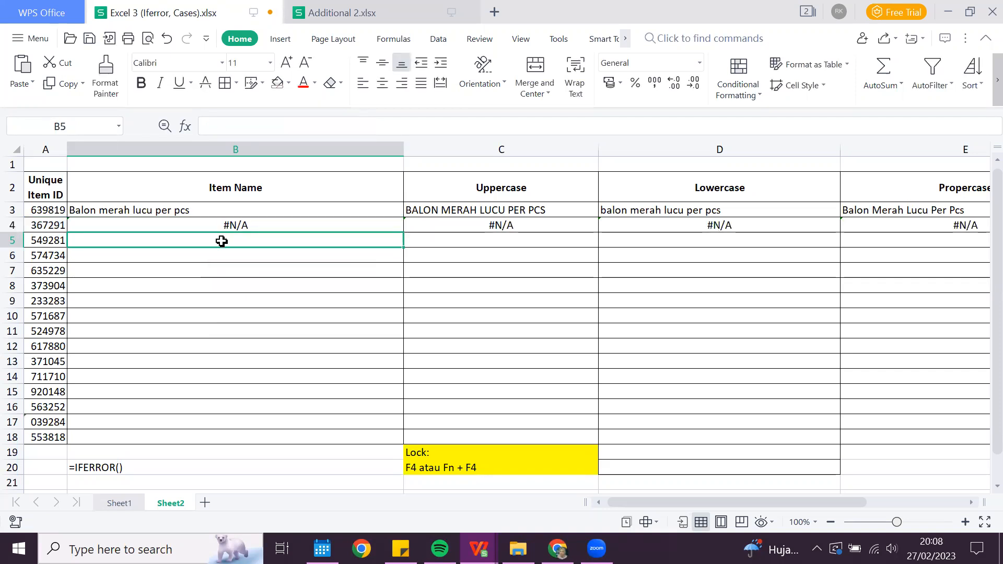
left_click(199, 227)
left_click(241, 244)
left_click(229, 227)
left_click(239, 251)
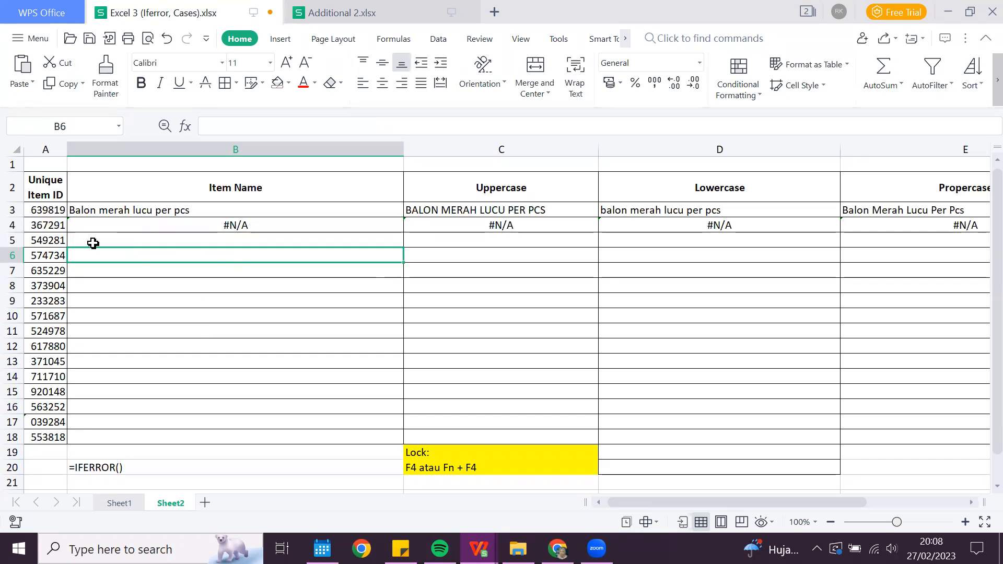
Step: Search the product list on Sheet1 for the Unique Item ID 367291 from A4 of Sheet2
left_click(52, 228)
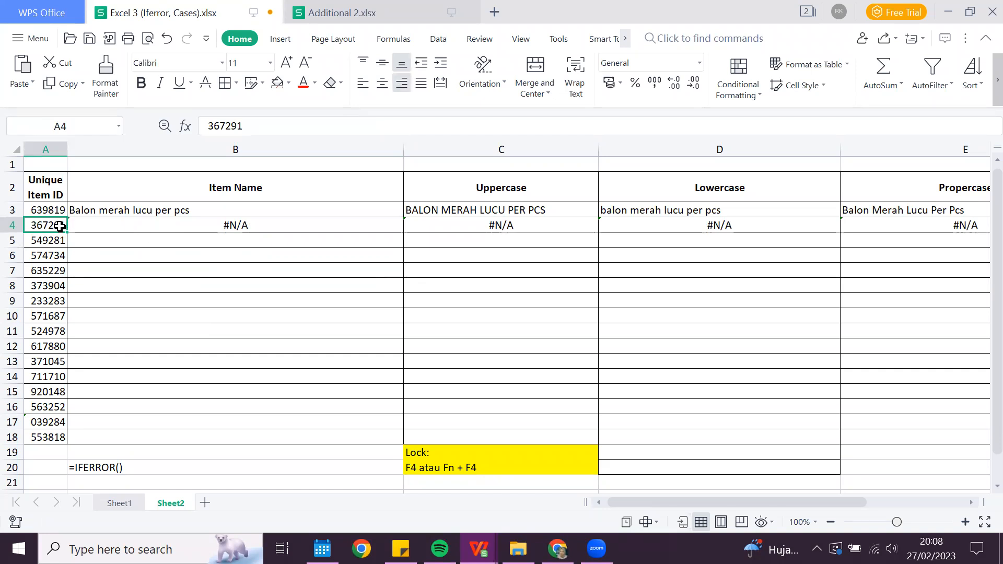
key("ctrl+c")
key("ctrl+Page_Up")
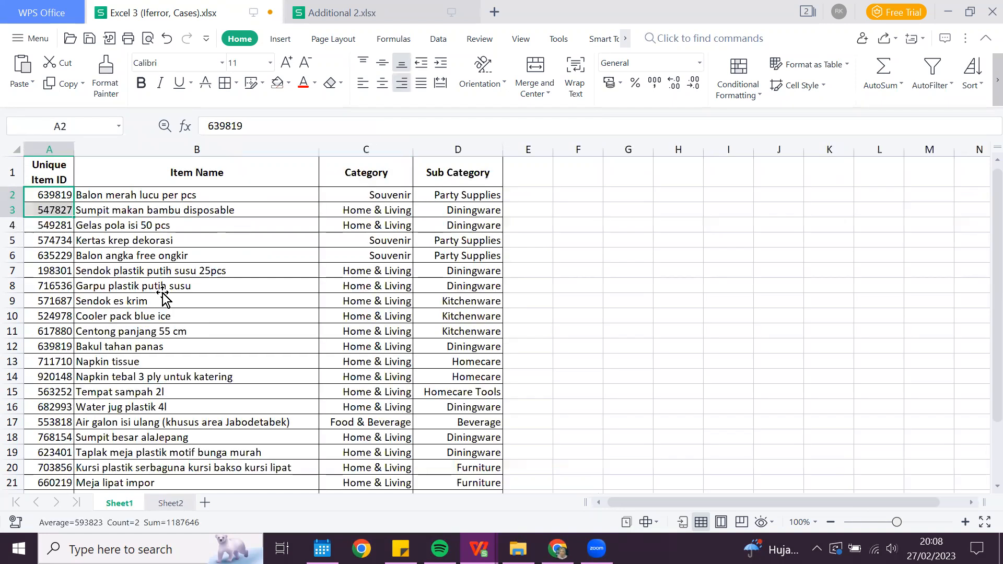
left_click_drag(187, 298, 188, 303)
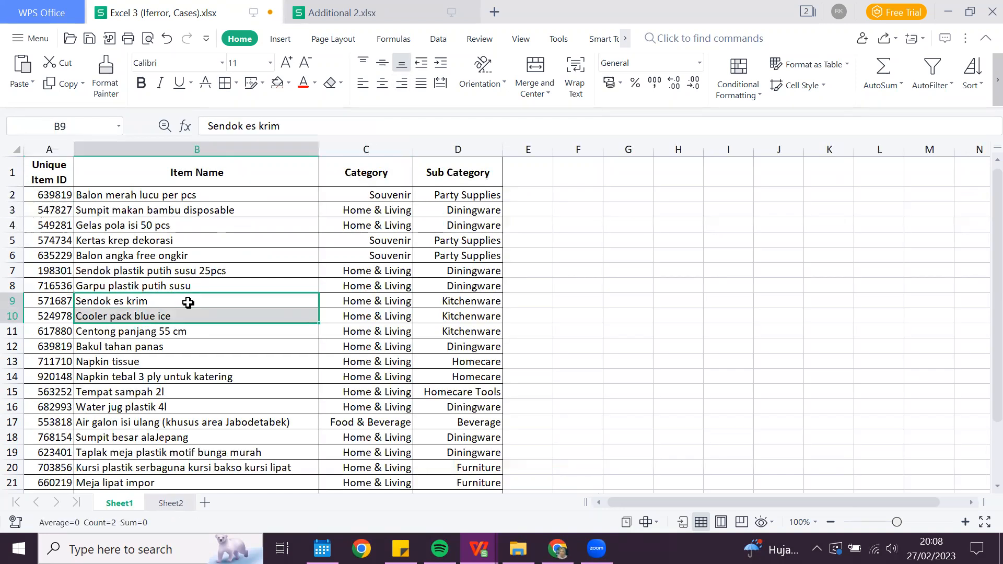
left_click(188, 303)
key("ctrl+f")
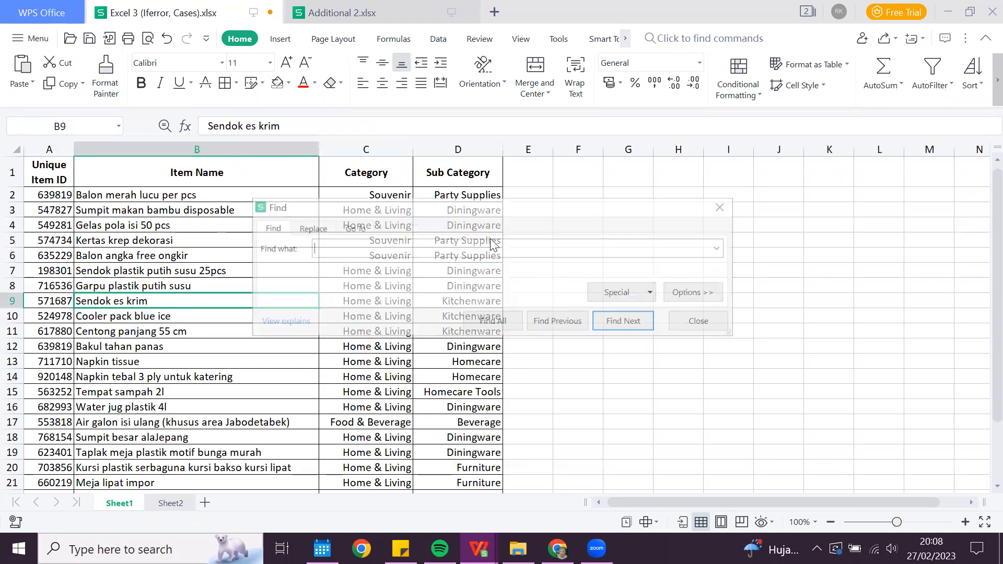
type("367")
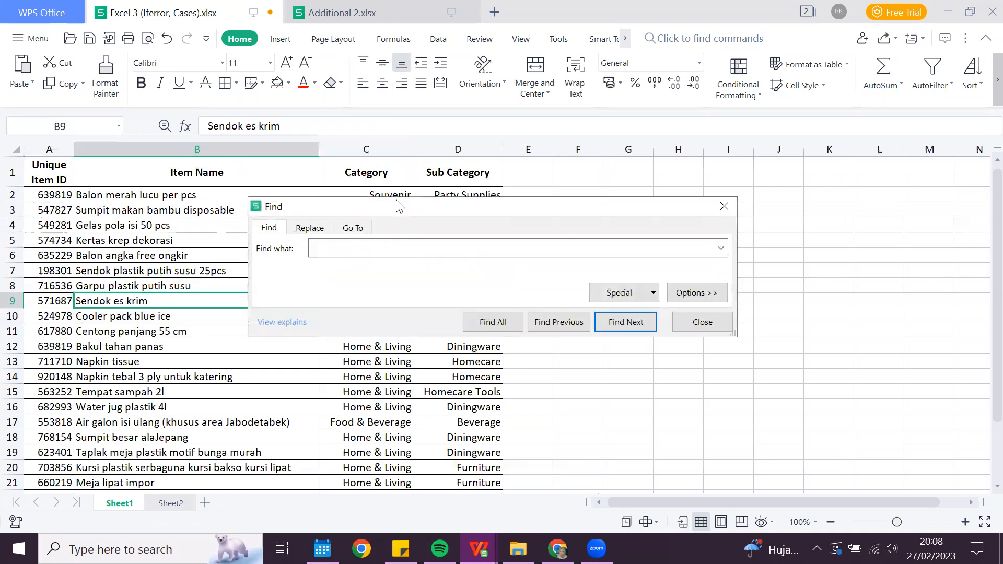
key("Return")
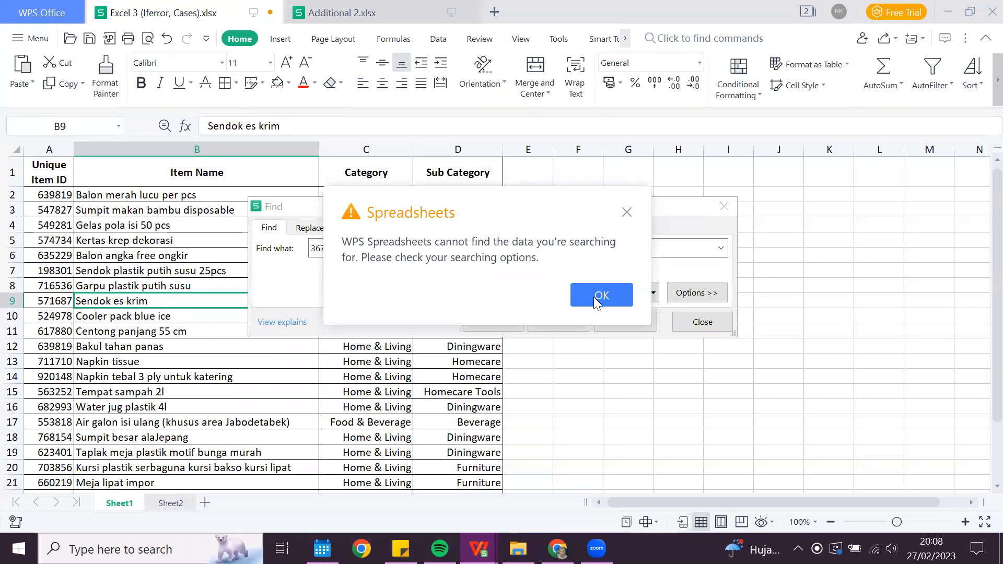
key("Return")
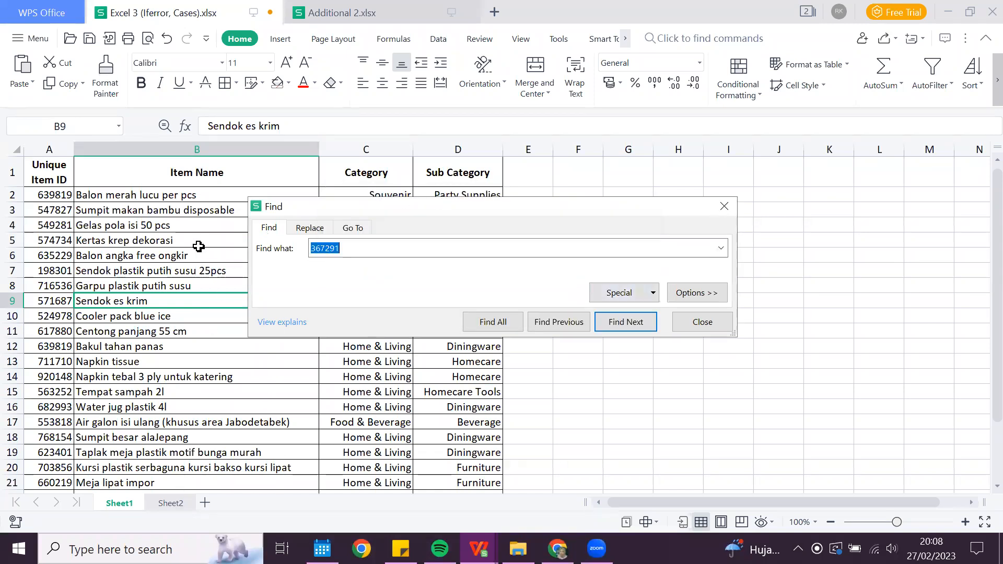
Step: Search the product list on Sheet1 for the Unique Item ID 639819 from A3 of Sheet2
key("Escape")
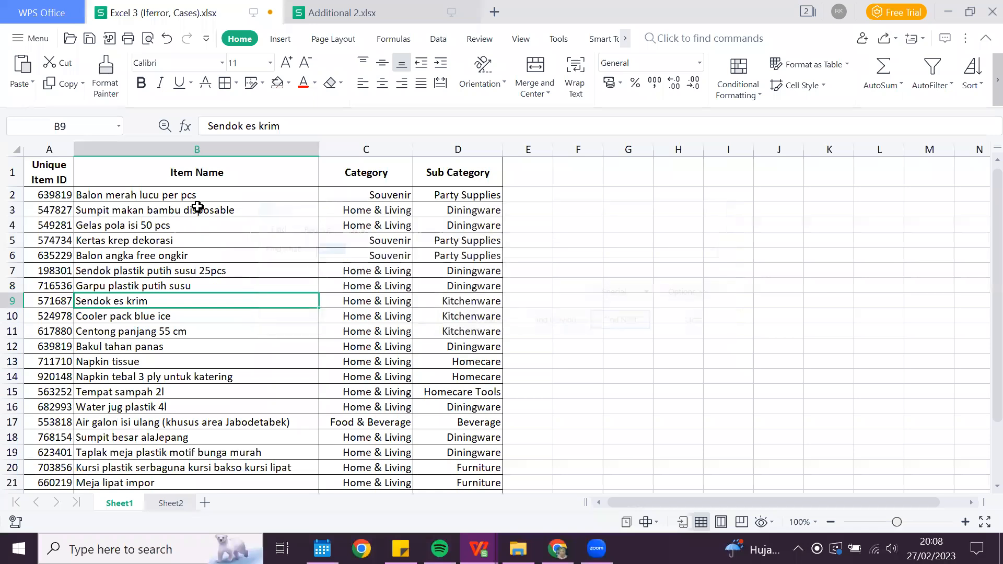
key("ctrl+Page_Down")
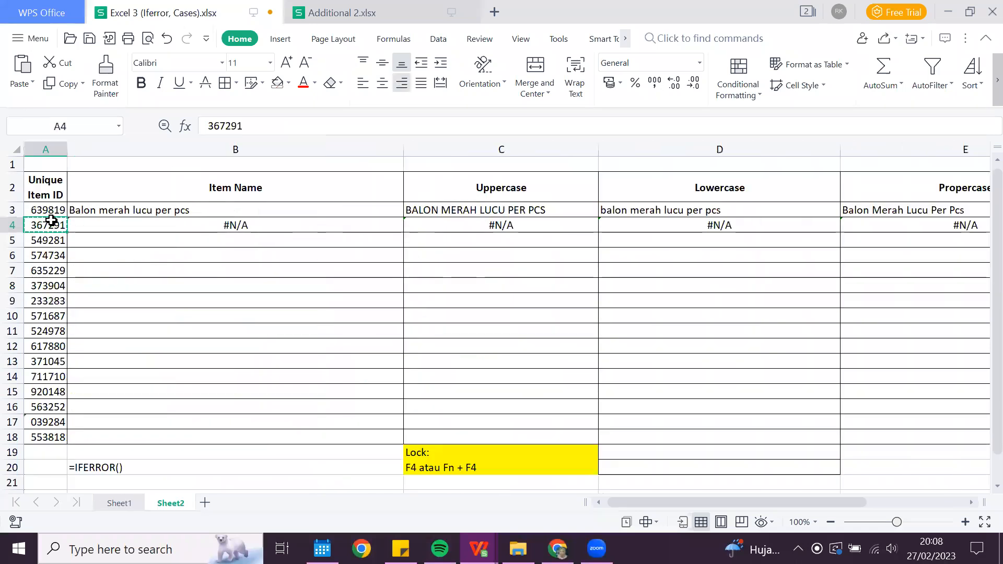
left_click(102, 213)
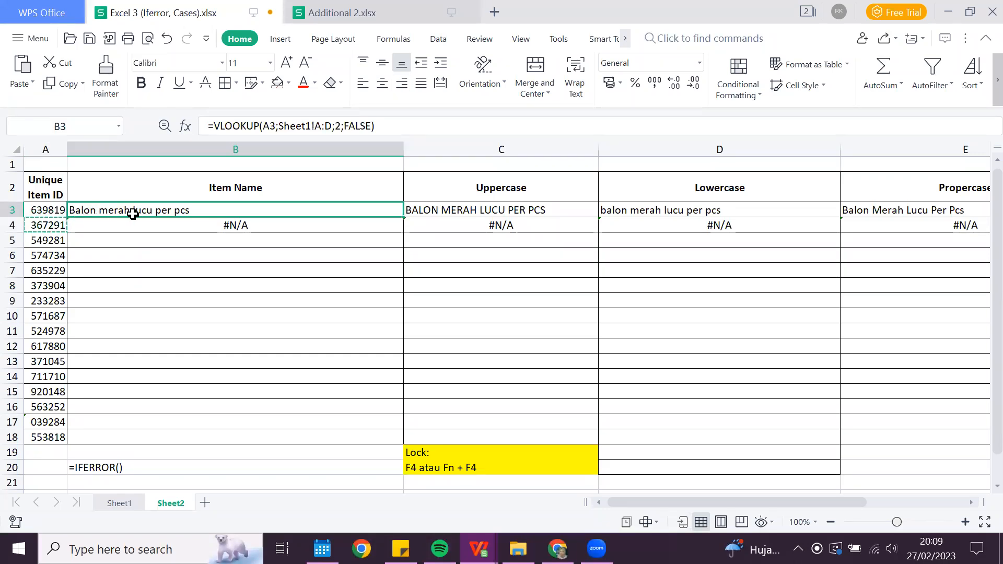
left_click(46, 209)
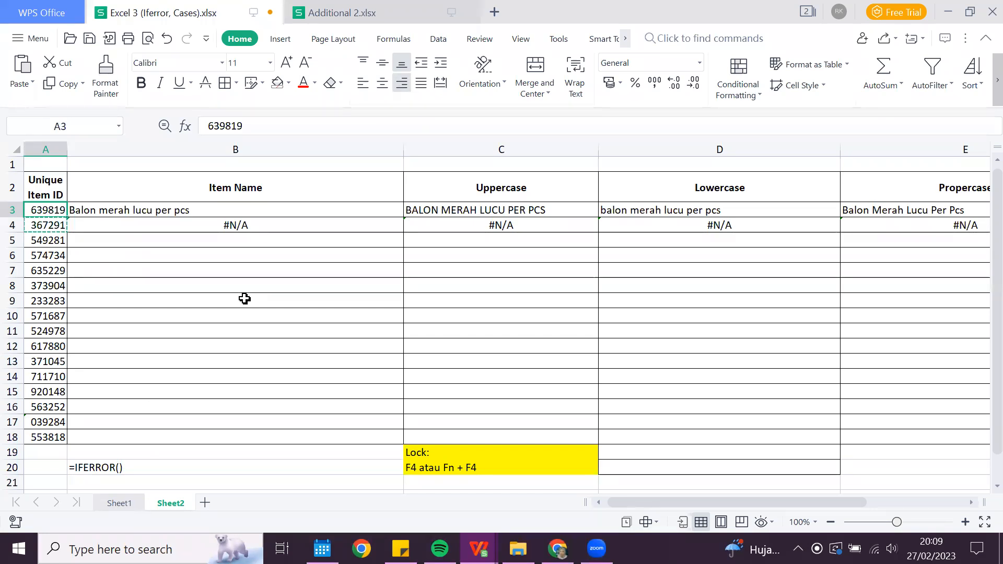
key("ctrl+Page_Up")
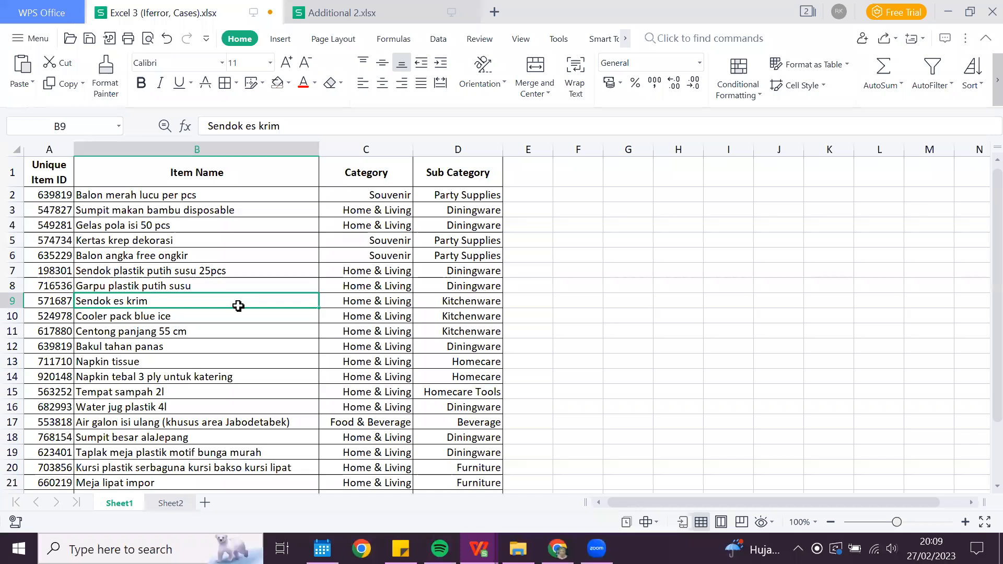
key("ctrl+f")
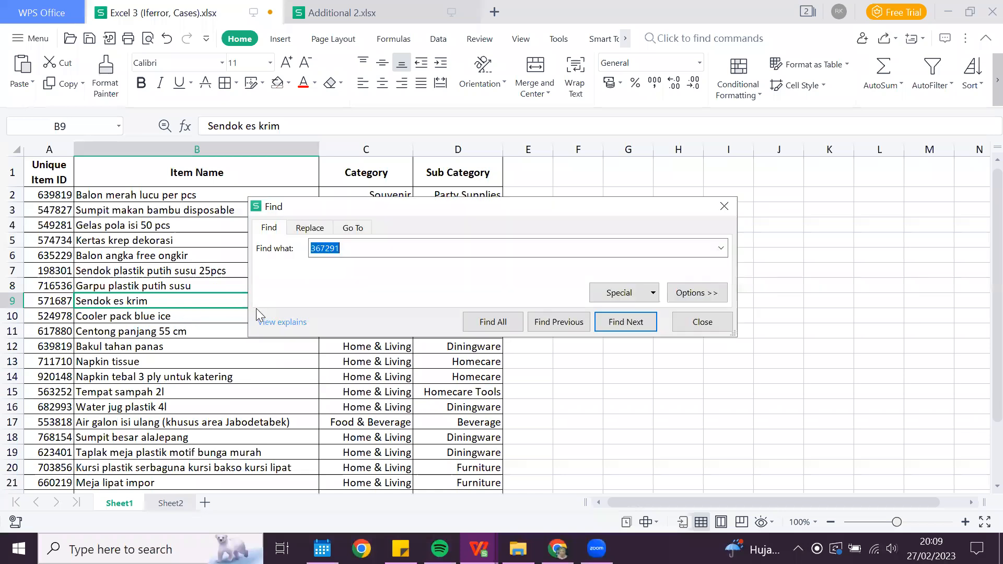
type("639819")
key("Return")
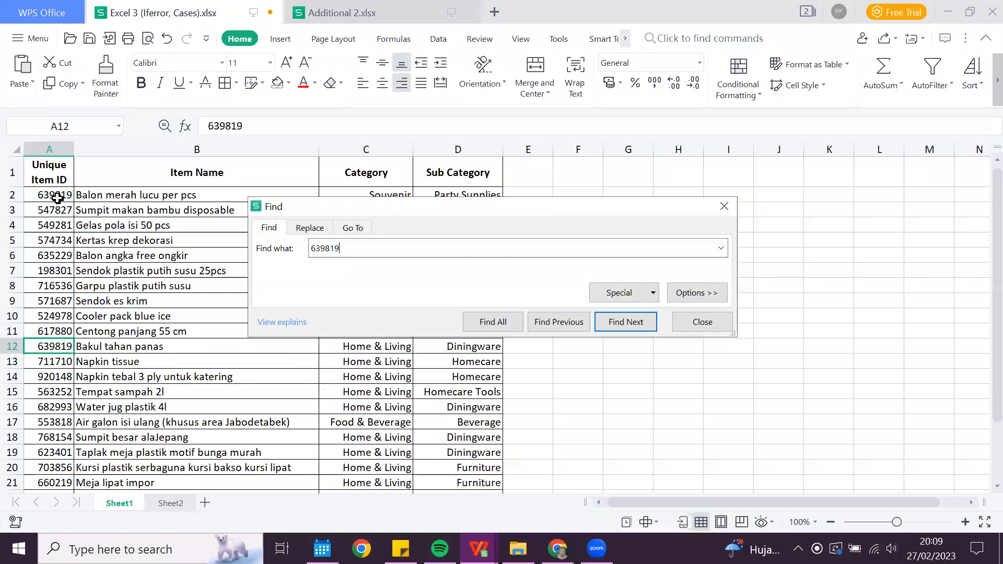
key("Return")
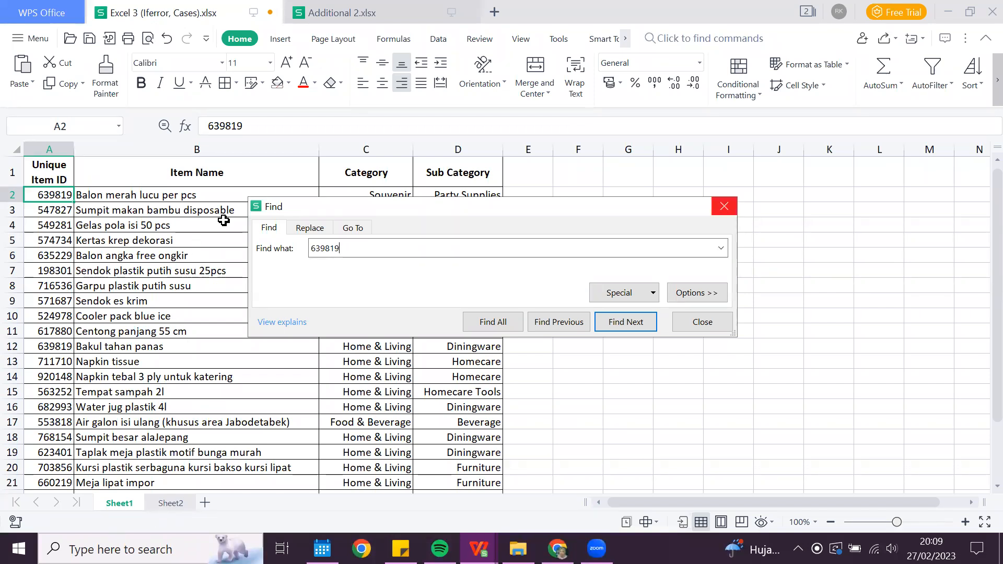
key("Escape")
key("ctrl+Page_Down")
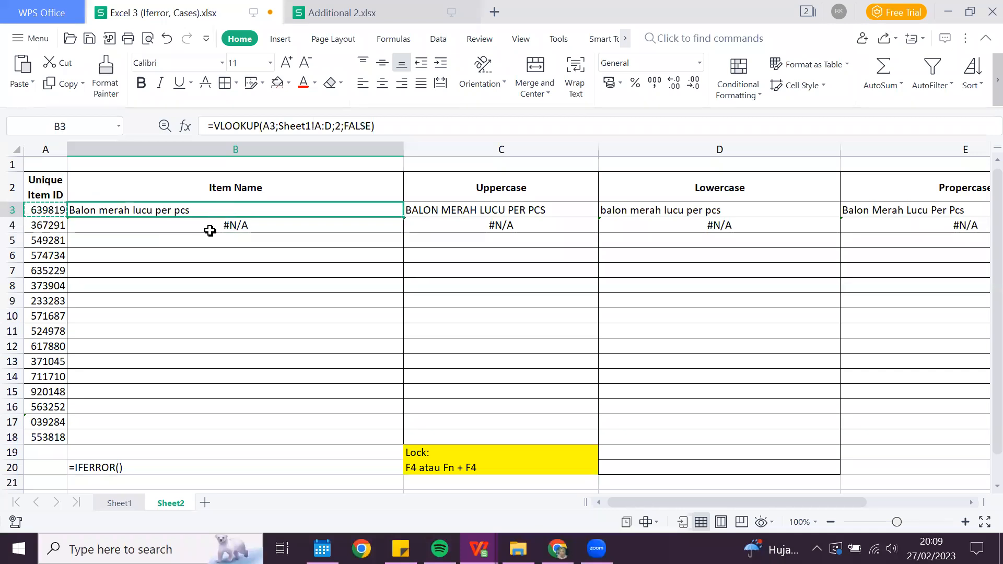
Step: Compare the ID in A4 of Sheet2 with the Unique Item ID column on Sheet1 and review the VLOOKUP in B4
left_click(72, 242)
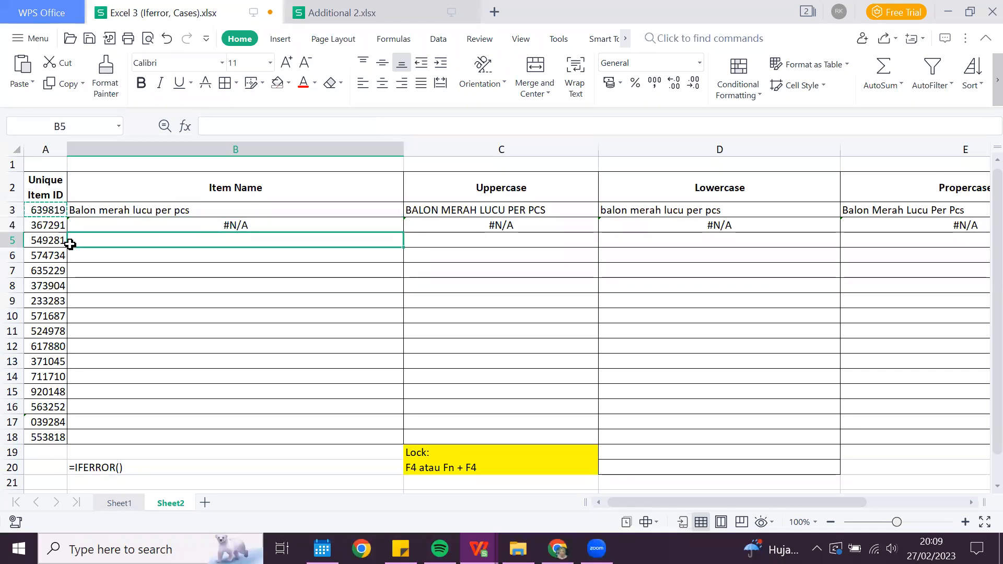
left_click(48, 225)
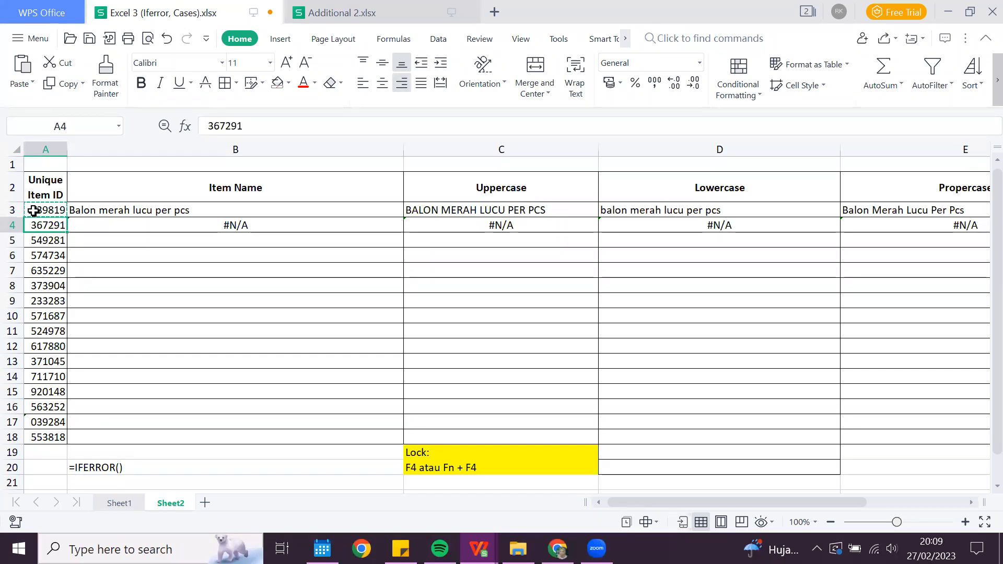
left_click(117, 503)
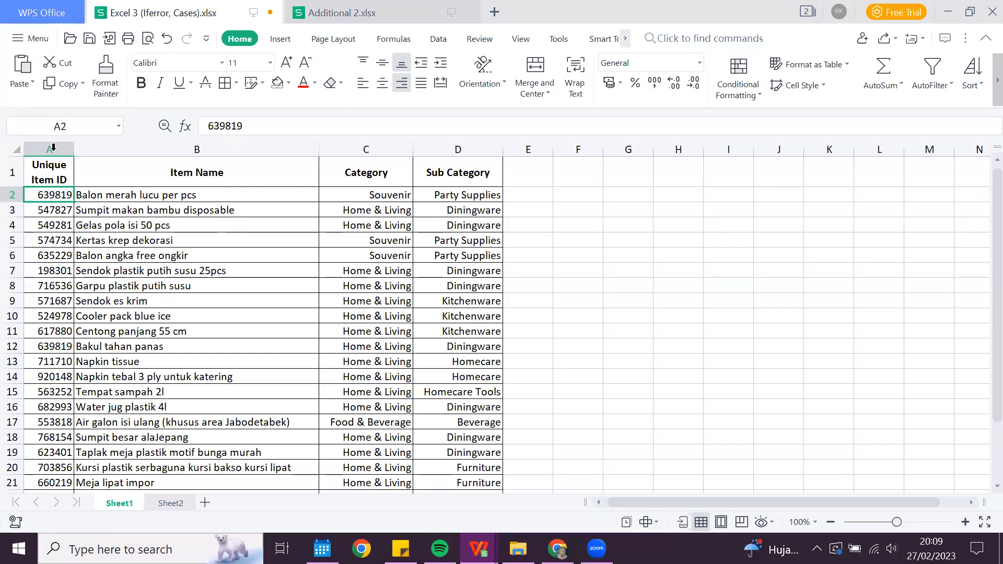
left_click_drag(49, 149, 412, 150)
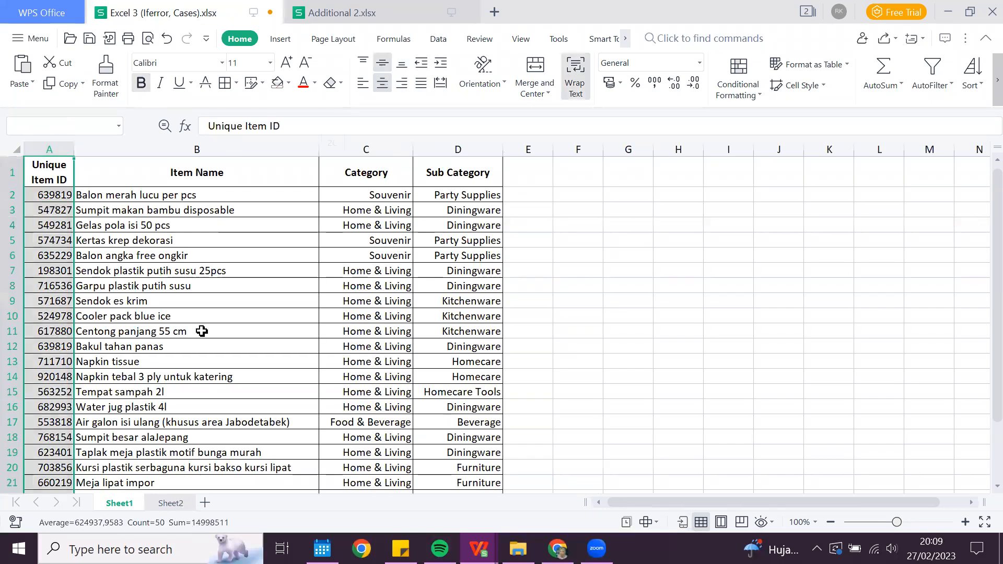
key("ctrl+Page_Down")
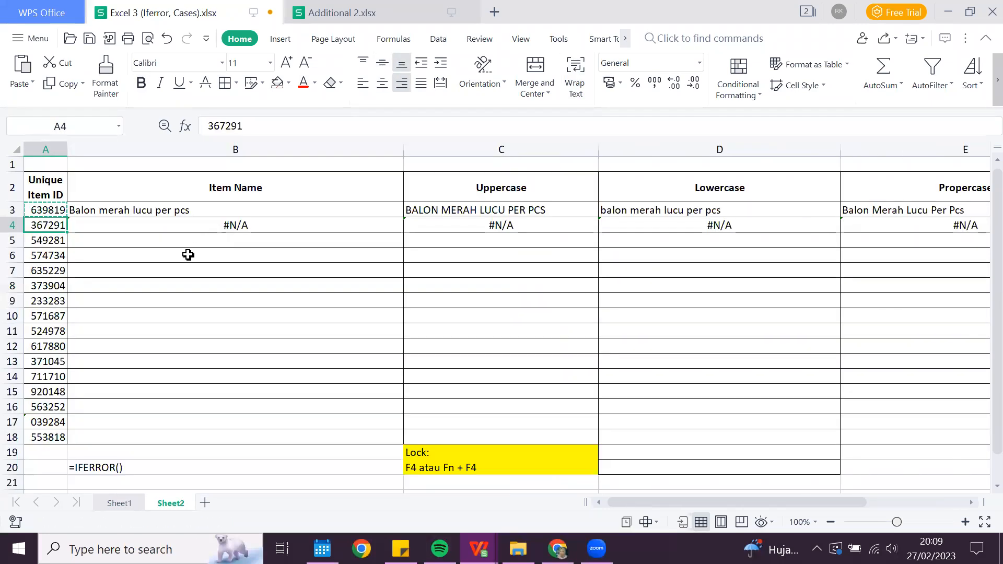
key("Right")
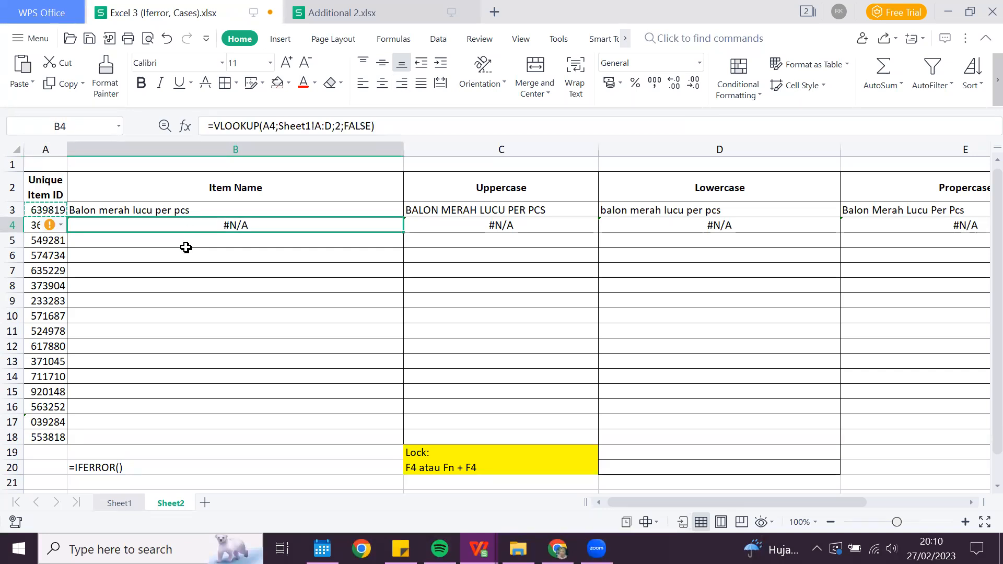
left_click(186, 247)
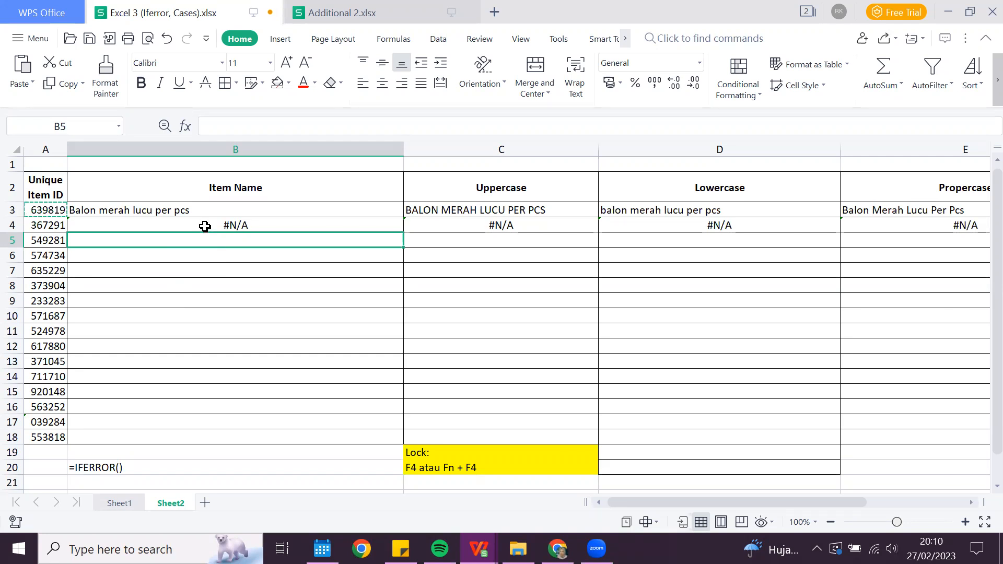
left_click(221, 228)
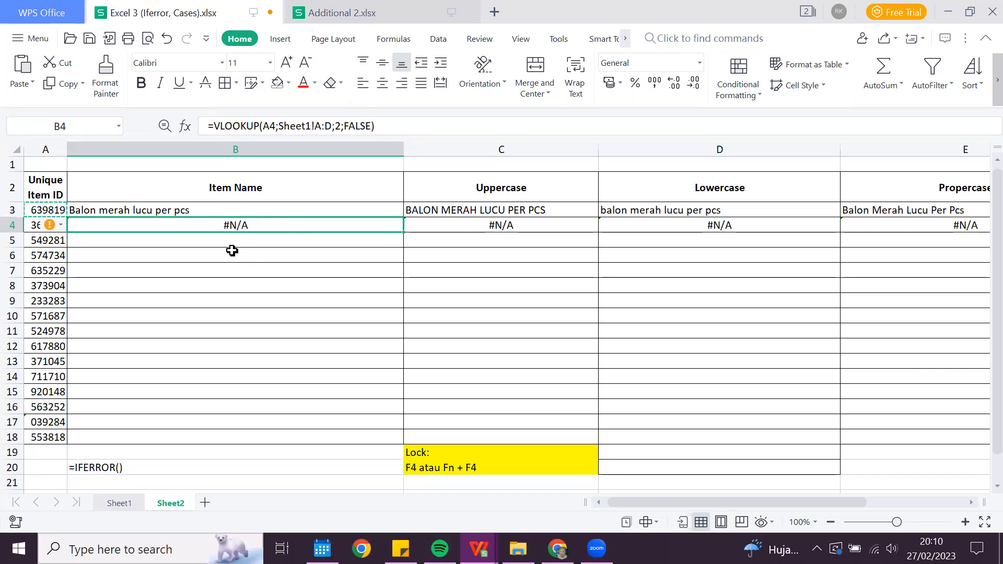
Step: Clear the VLOOKUP formulas from B3:B4 on Sheet2 and begin an IFERROR formula in B3
left_click_drag(187, 210, 195, 224)
key("Delete")
left_click(195, 214)
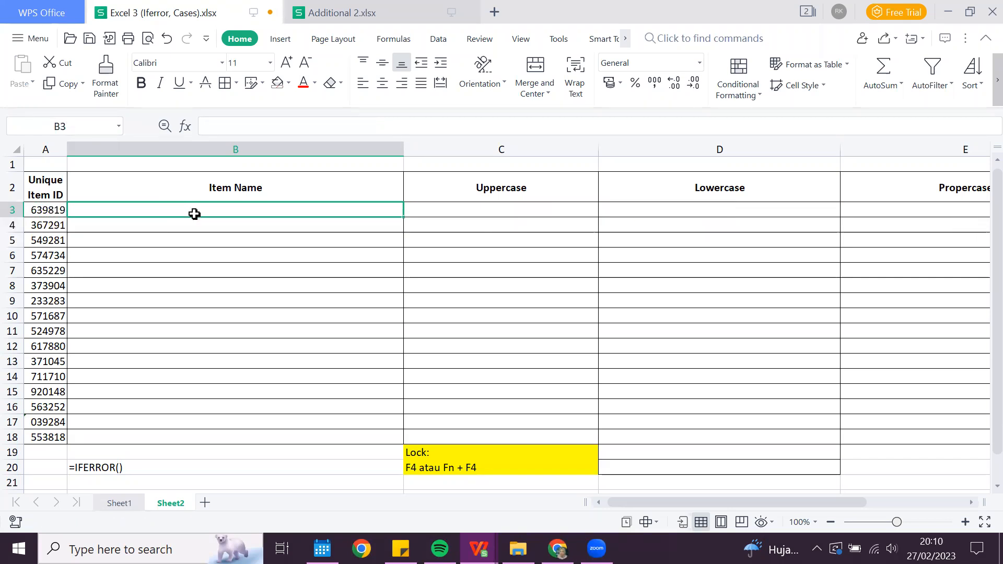
type("=IF")
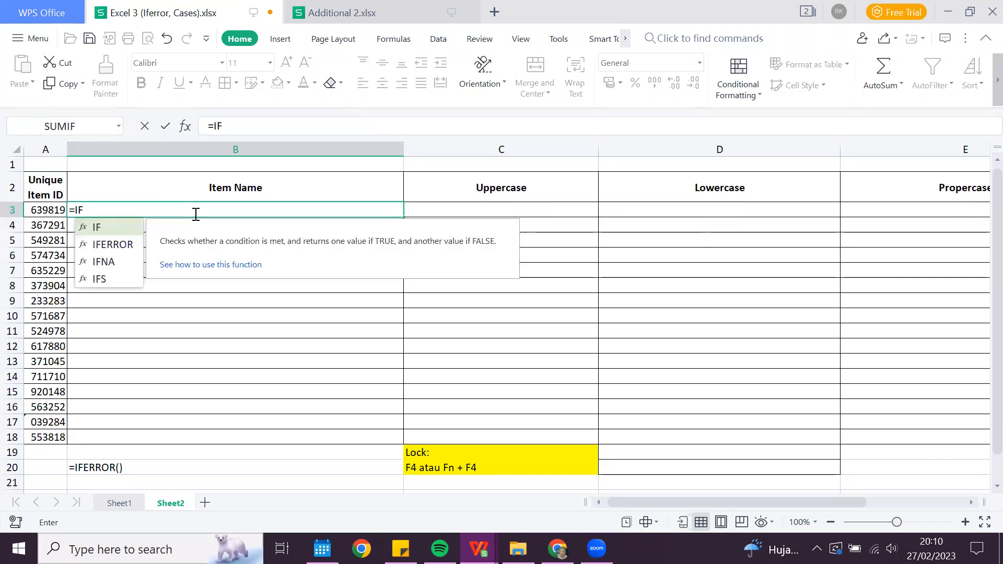
type("ER")
key("Tab")
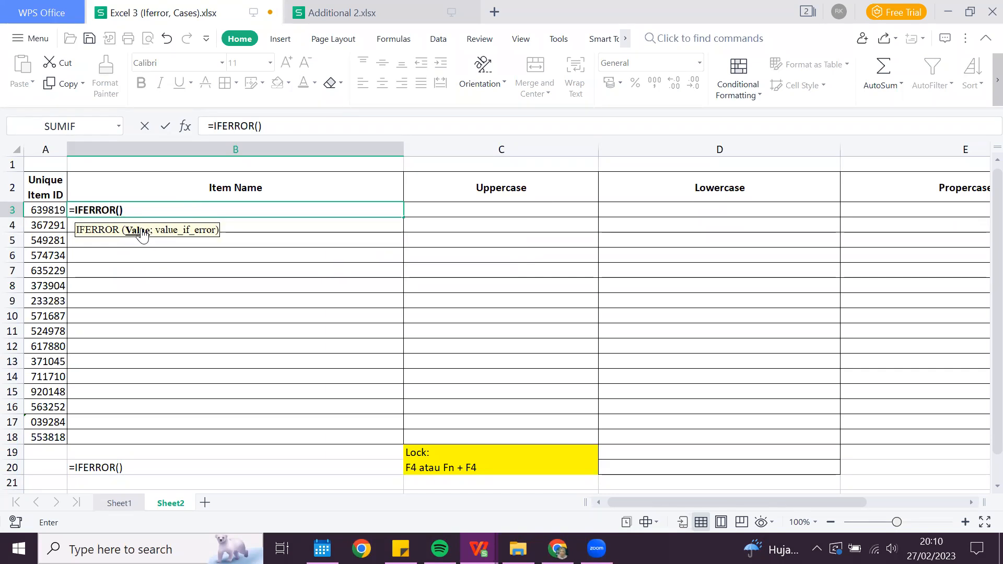
Step: Nest a VLOOKUP inside the IFERROR in B3 with A3 as the lookup value
type("VL")
key("Tab")
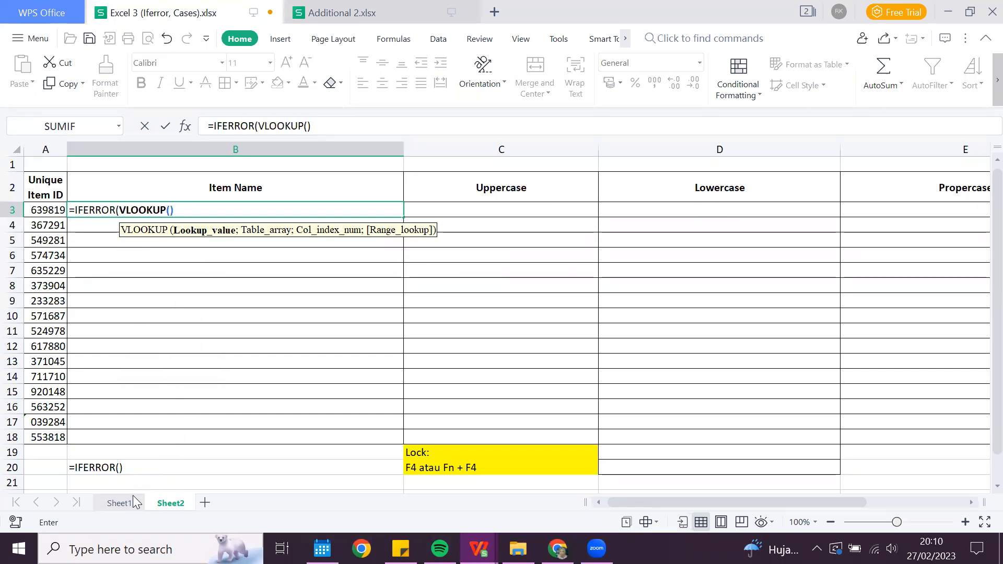
left_click(47, 209)
type(";")
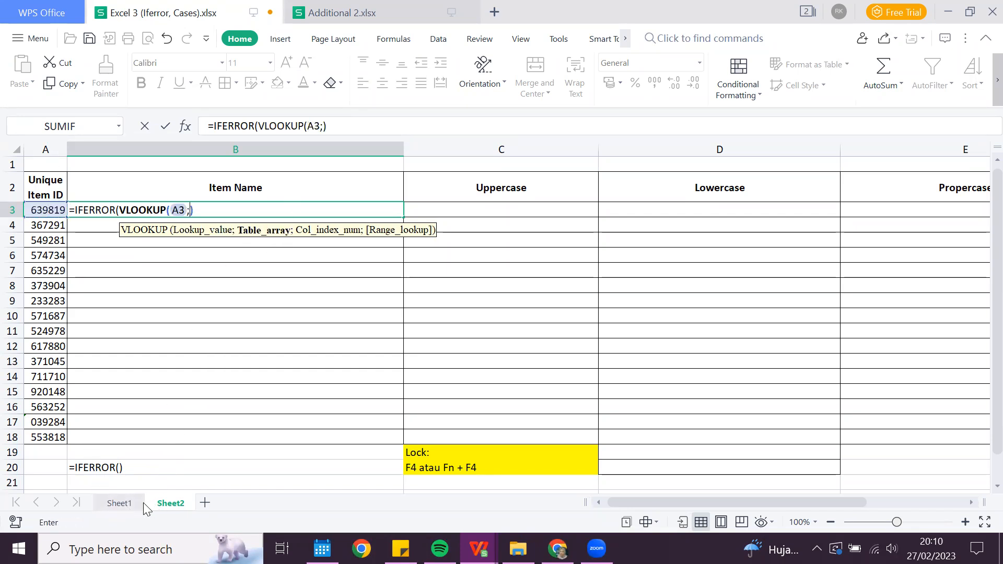
Step: Set columns A:D of Sheet1 as the table array of the nested VLOOKUP in B3 of Sheet2
key("ctrl+Page_Up")
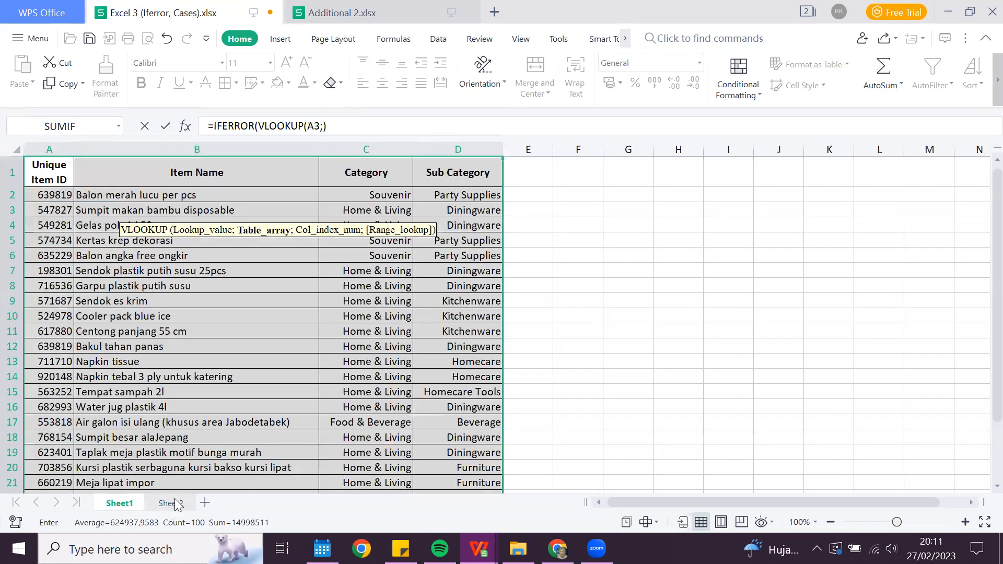
key("ctrl+space")
key("shift+Right")
key("shift+Right")
key("shift+Right")
type(";")
left_click(118, 503)
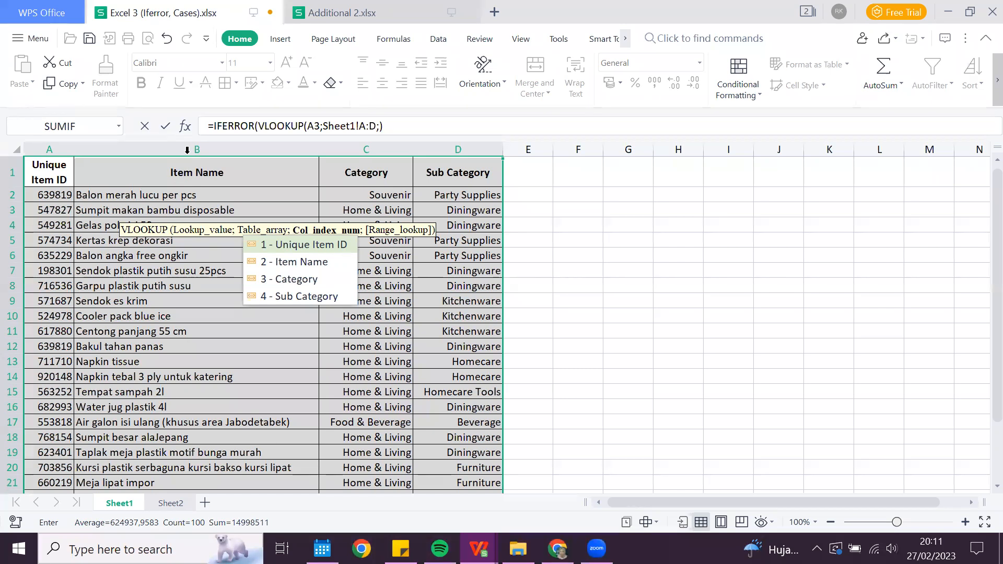
left_click(177, 502)
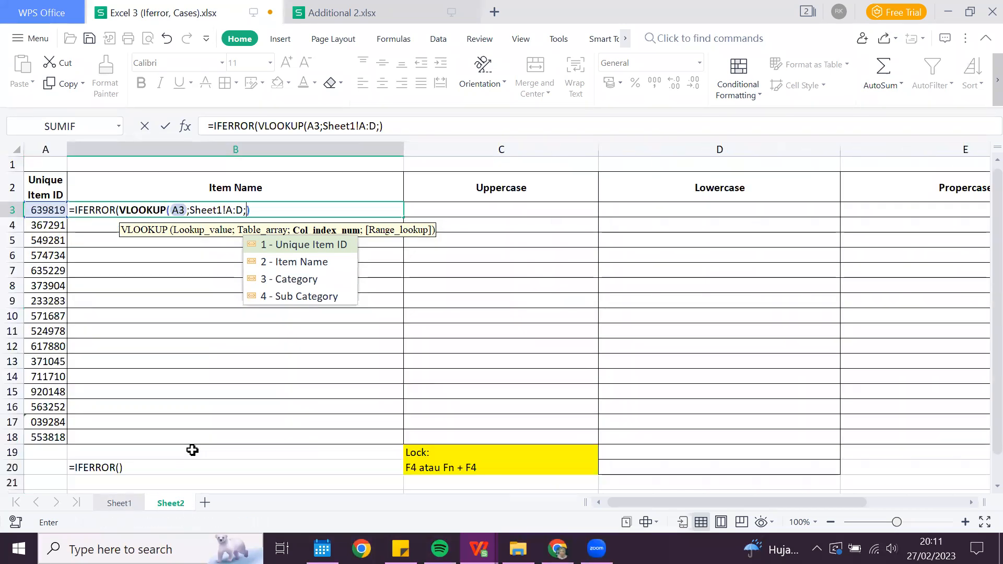
Step: Complete the nested VLOOKUP with column index 2 for Item Name and FALSE for an exact match
type("2")
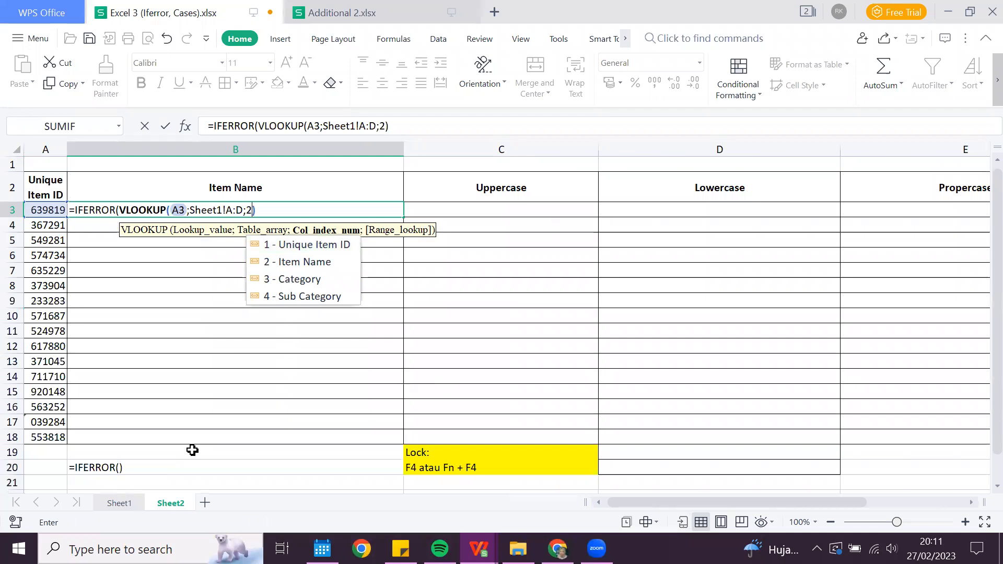
type(";FALSE")
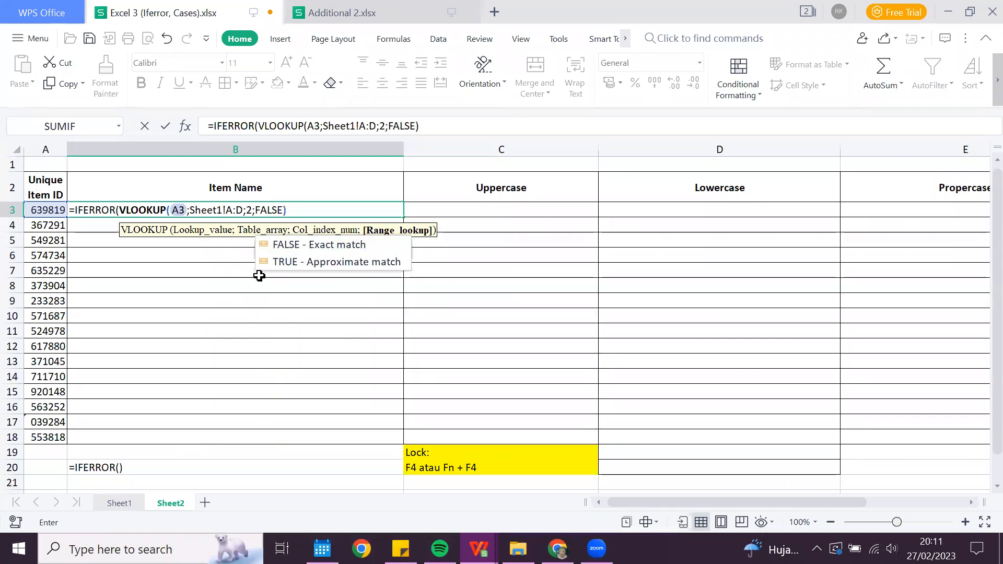
left_click(293, 216)
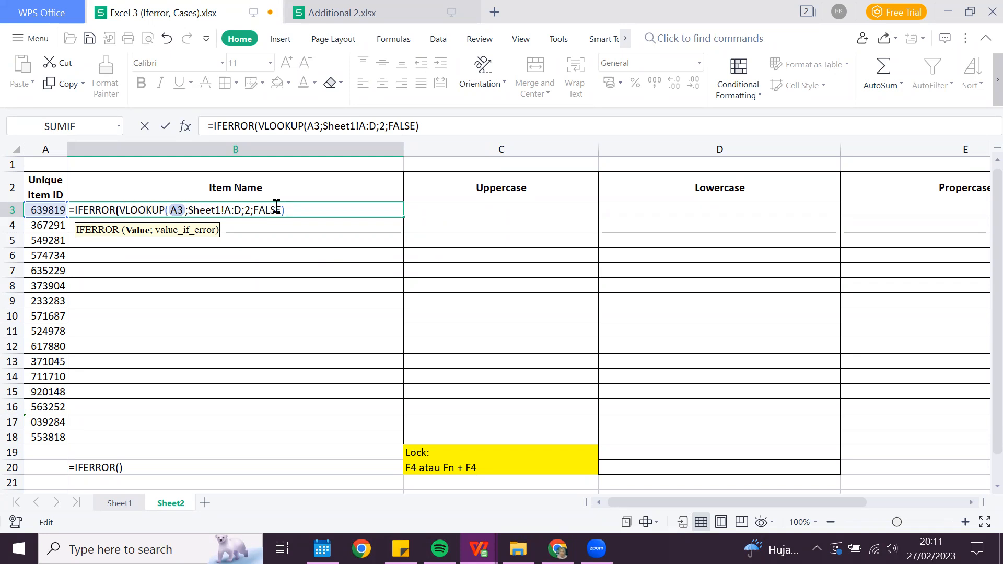
Step: Add "Produk tidak ditemukan" as the IFERROR fallback text, enter the formula in B3, and check it against the ID in A3
type(";")
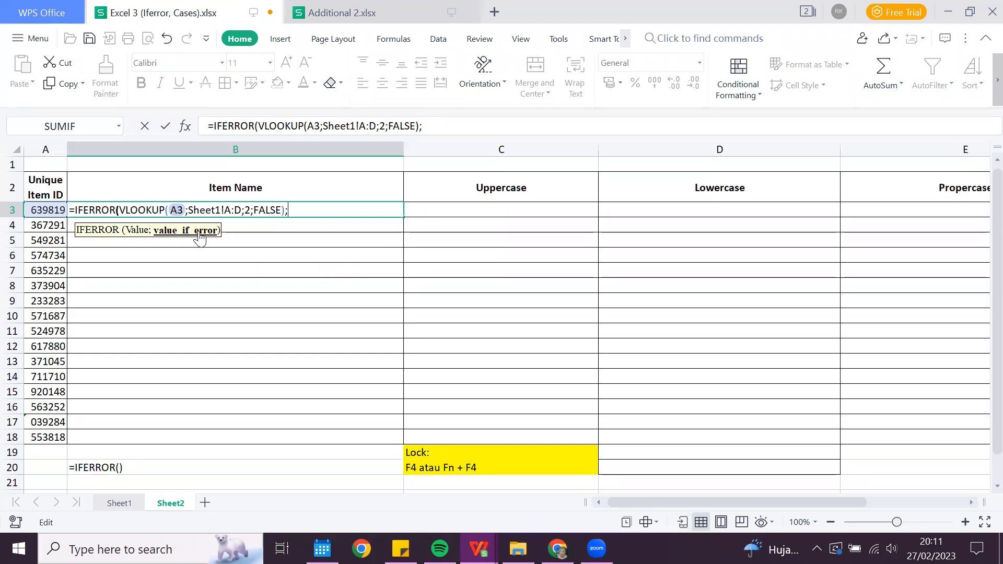
double_click(152, 210)
left_click(287, 210, "shift")
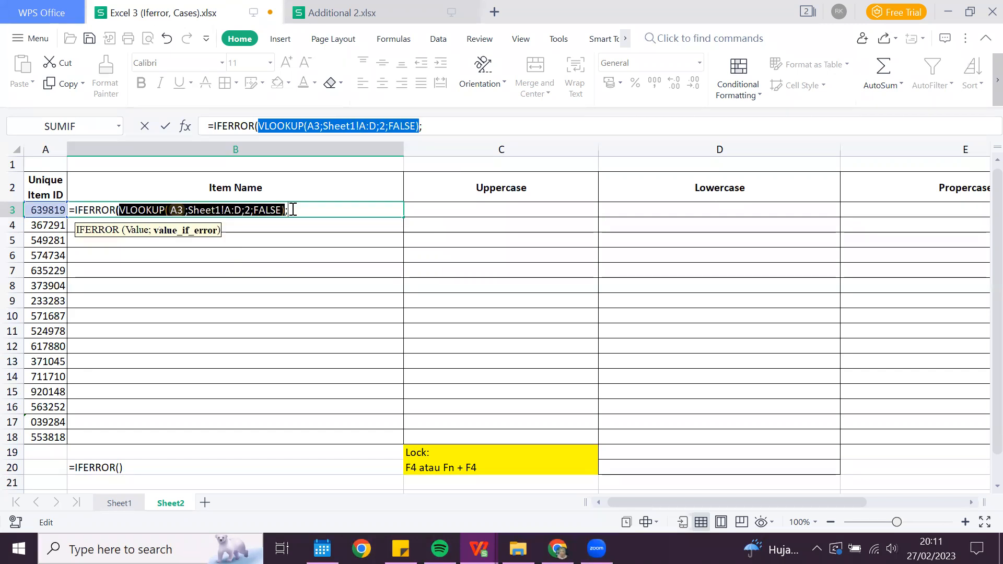
left_click(334, 214)
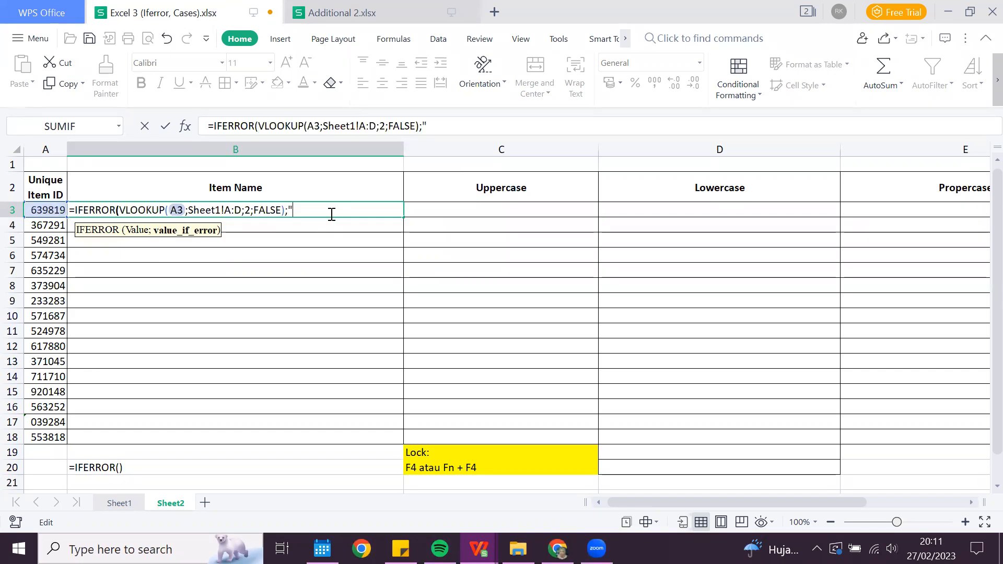
type(";\"PR")
type("rody")
type("k tida")
type("k ditem")
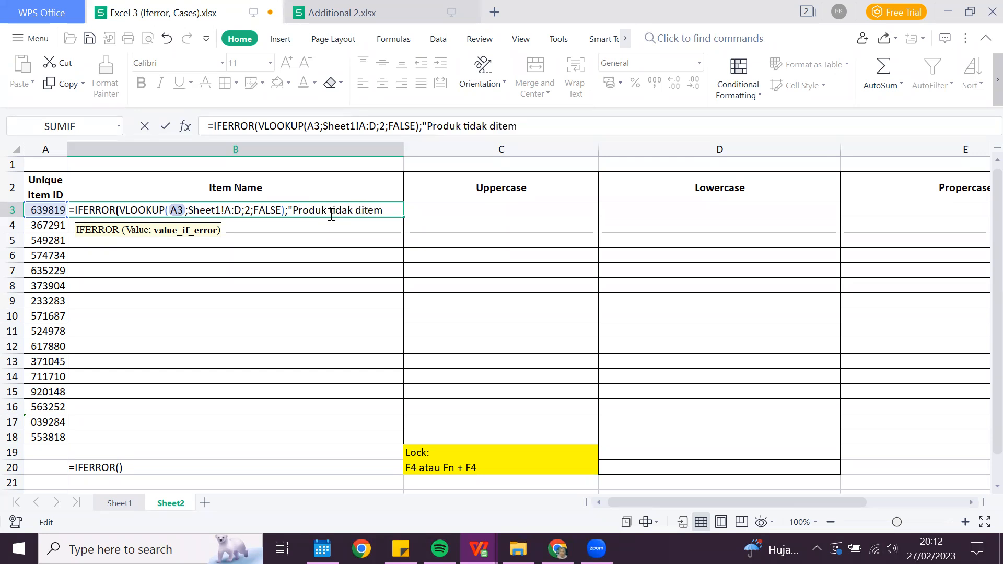
type("ukan\")")
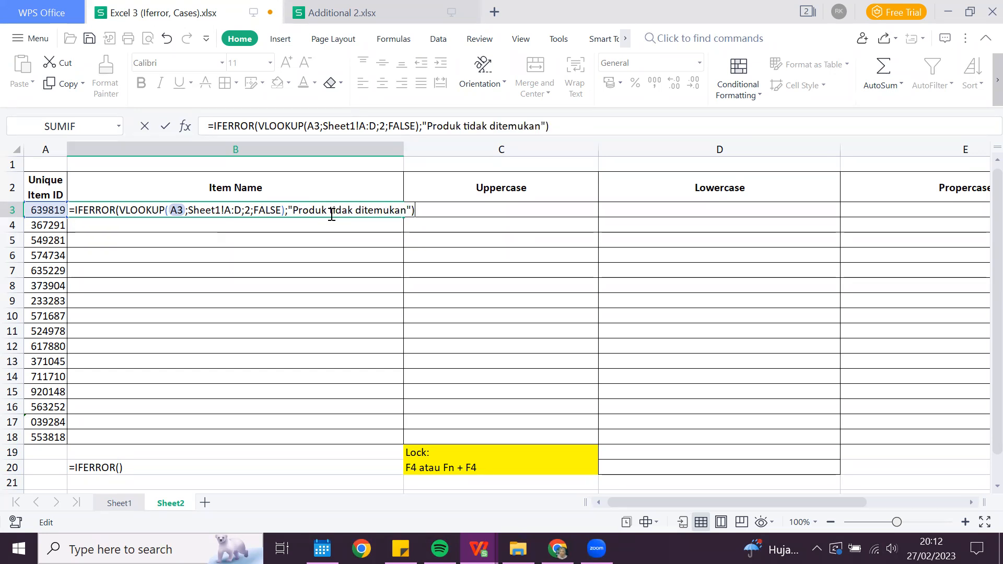
key("Return")
left_click(292, 211)
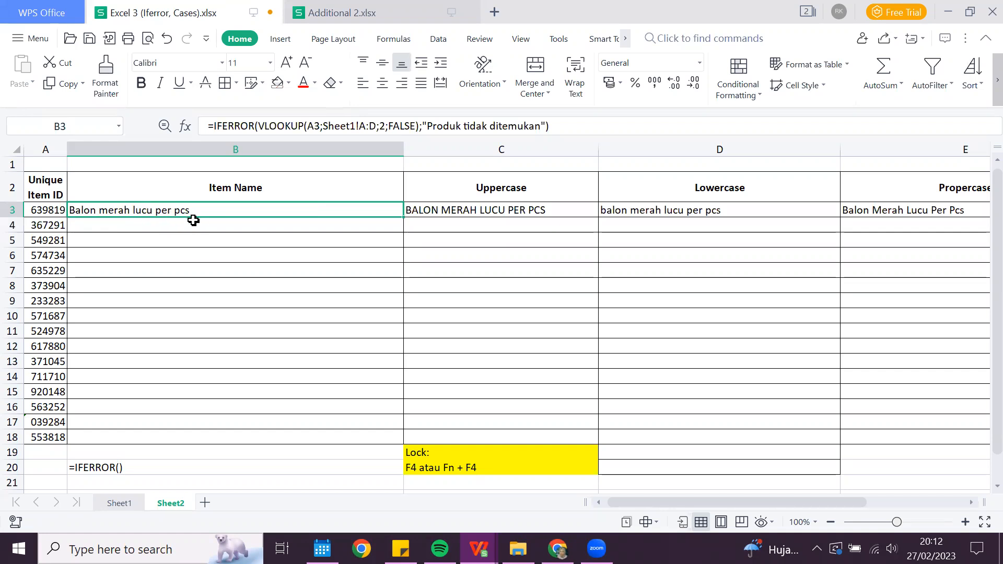
left_click(46, 214)
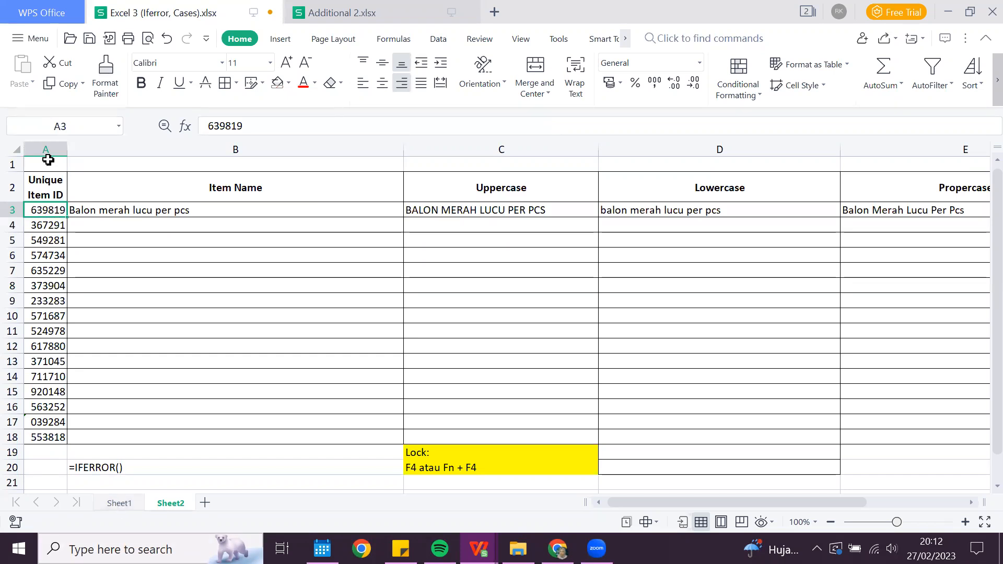
Step: Refer to Sheet1's product list, and copy the IFERROR formula from B3 down to B4 on Sheet2
key("ctrl+Page_Up")
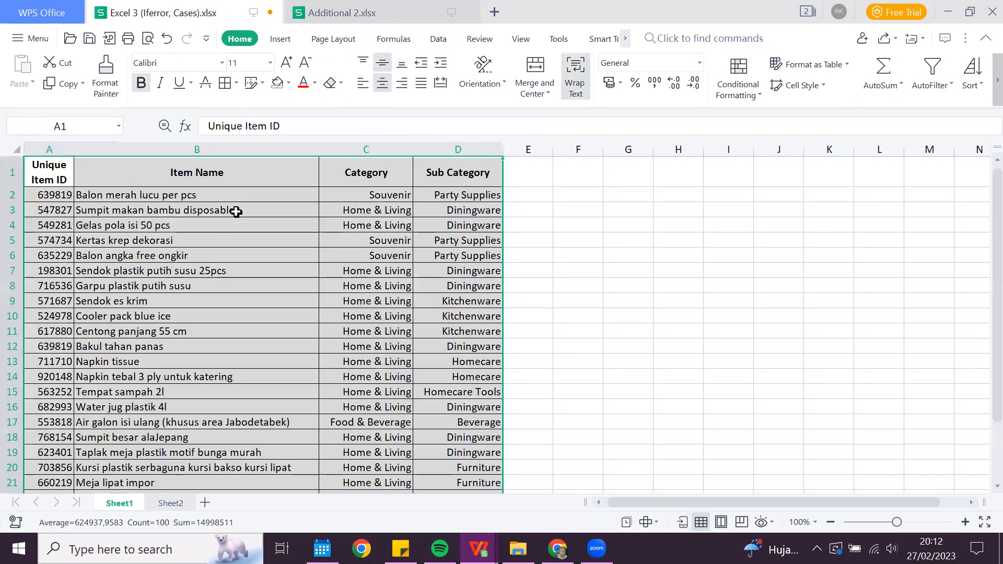
left_click(362, 221)
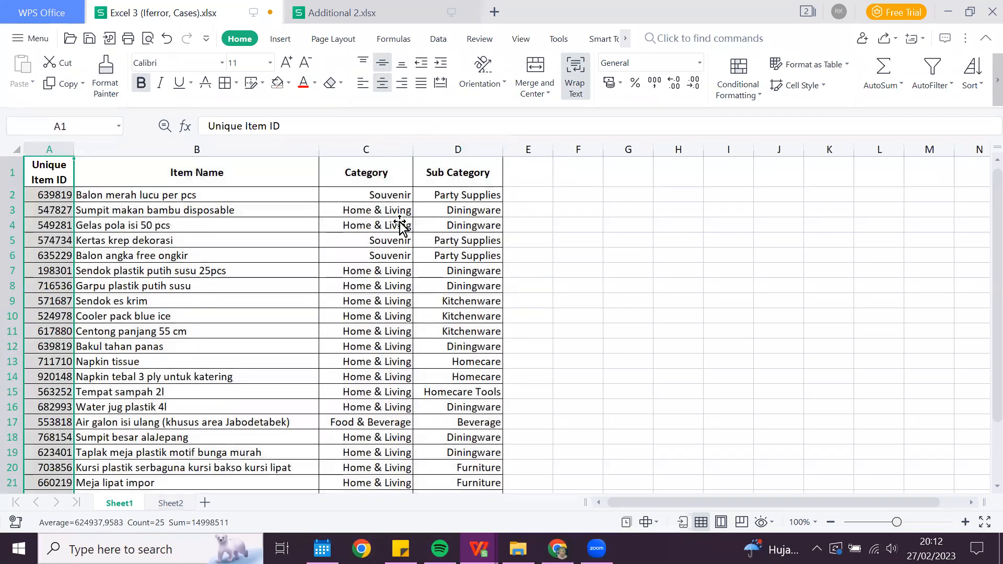
key("ctrl+Page_Down")
key("Right")
mouse_move(404, 217)
left_mouse_down()
mouse_move(750, 284)
mouse_move(385, 217)
mouse_move(400, 226)
left_mouse_up()
key("Return")
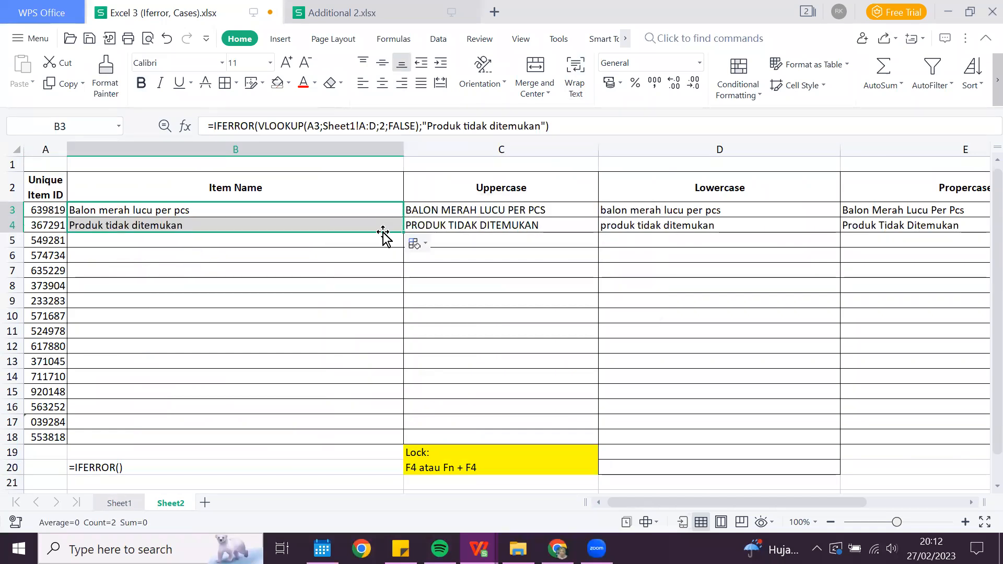
Step: Examine the copied formula in B4 on Sheet2, focusing on its "Produk tidak ditemukan" fallback text
left_click(293, 240)
left_click(291, 221)
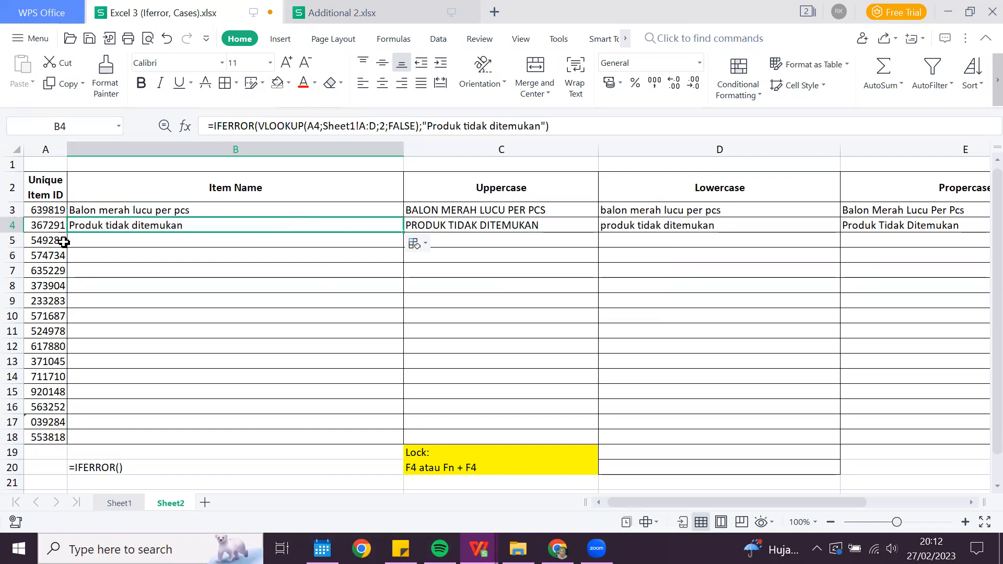
left_click(133, 241)
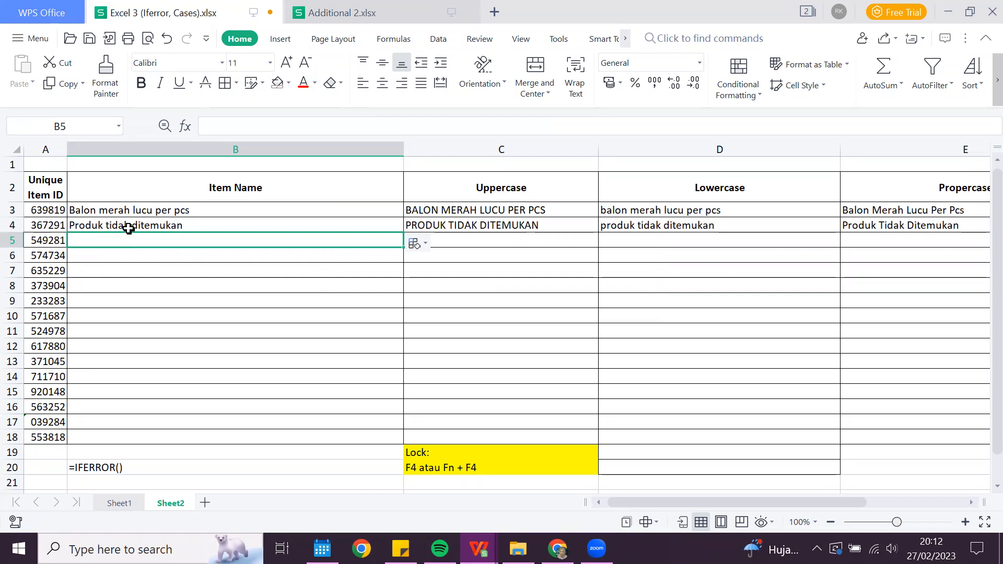
left_click(100, 224)
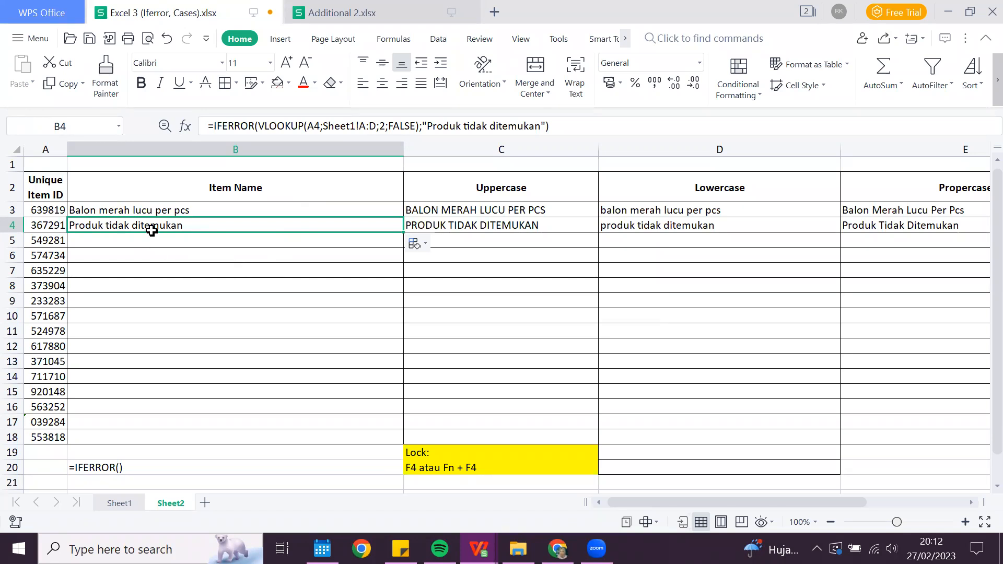
double_click(298, 225)
left_click_drag(293, 225, 406, 225)
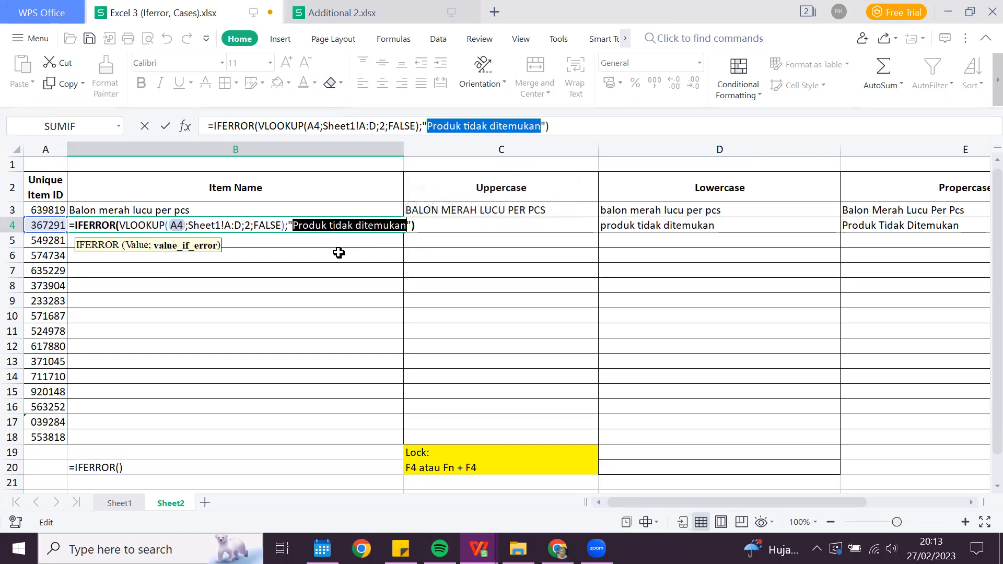
key("Return")
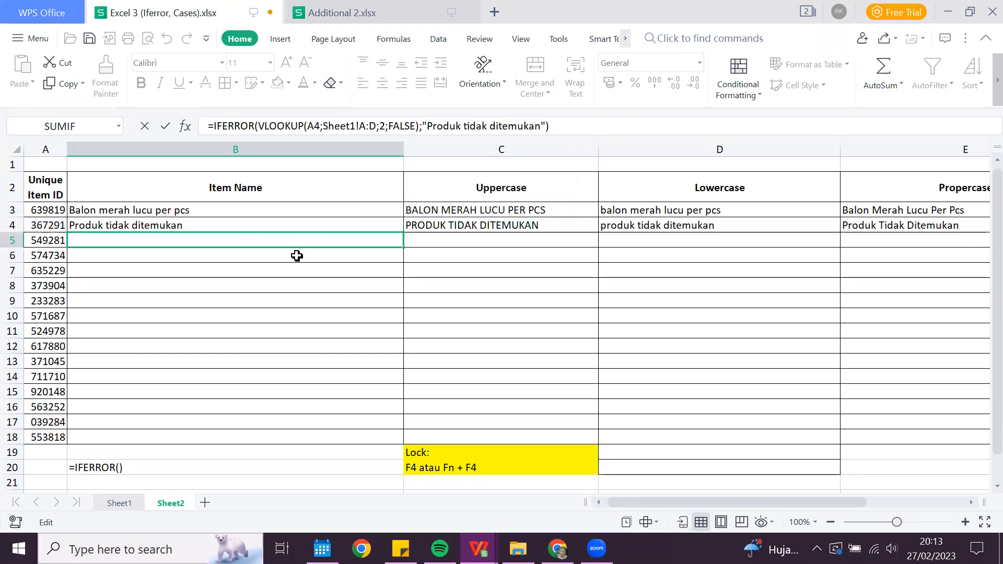
Step: Fill the IFERROR formula from B4 down through B18 of the Item Name column
left_click(300, 225)
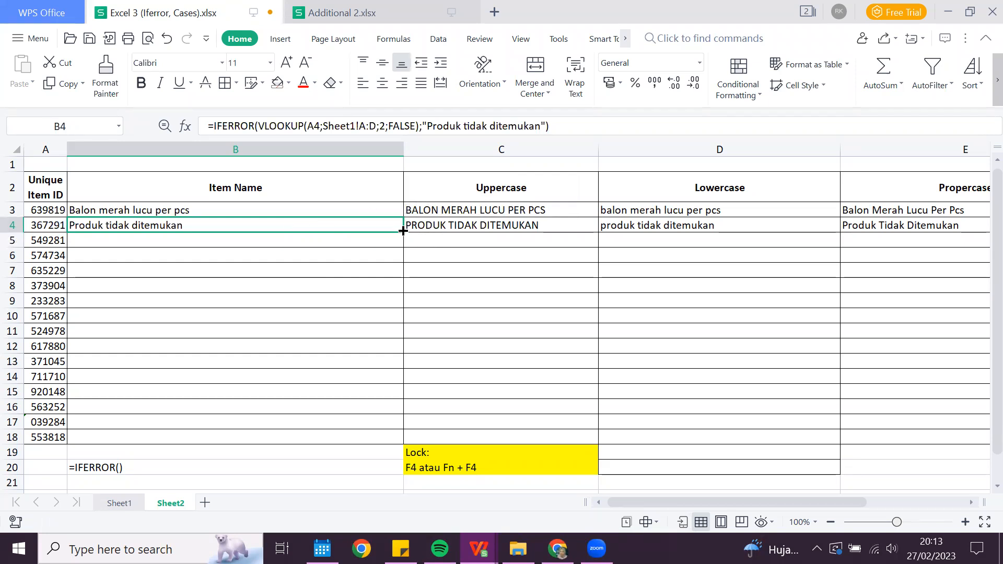
left_click_drag(403, 230, 371, 441)
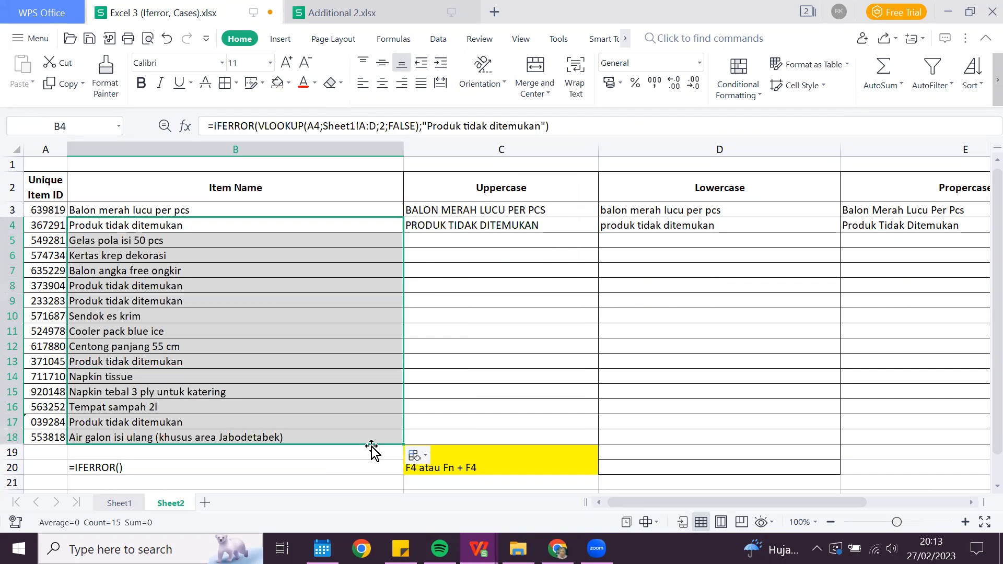
left_click(355, 334)
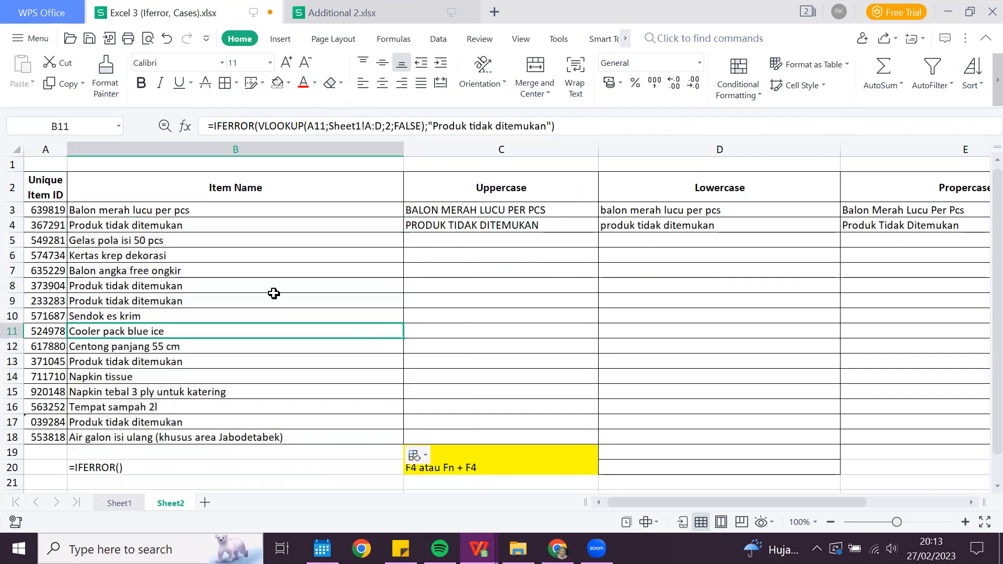
Step: Go through the filled Item Name cells on Sheet2 and check the rows whose IDs return the fallback text
left_click(239, 240)
left_click(238, 227)
key("Down")
key("Down")
key("Down")
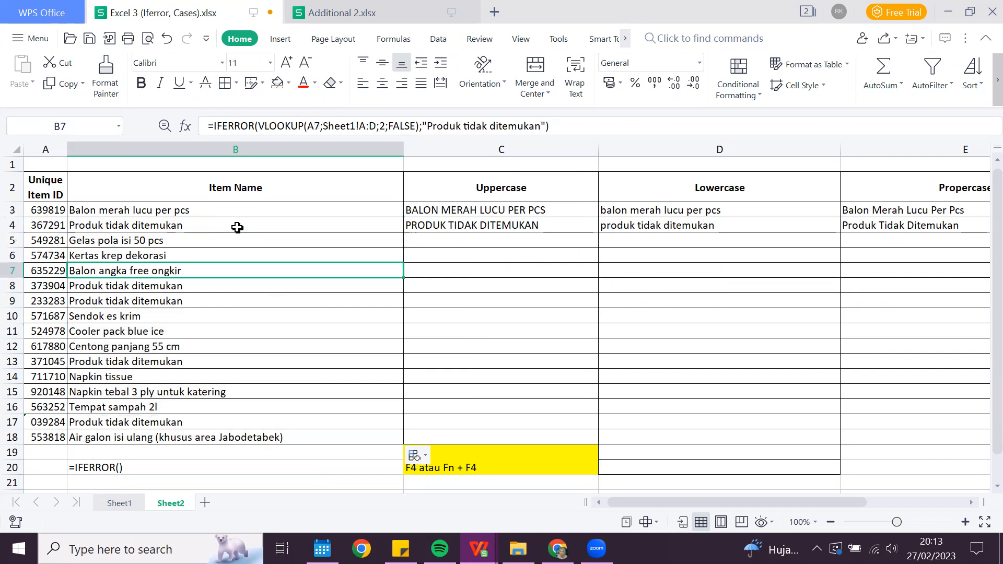
key("Down")
key("Down")
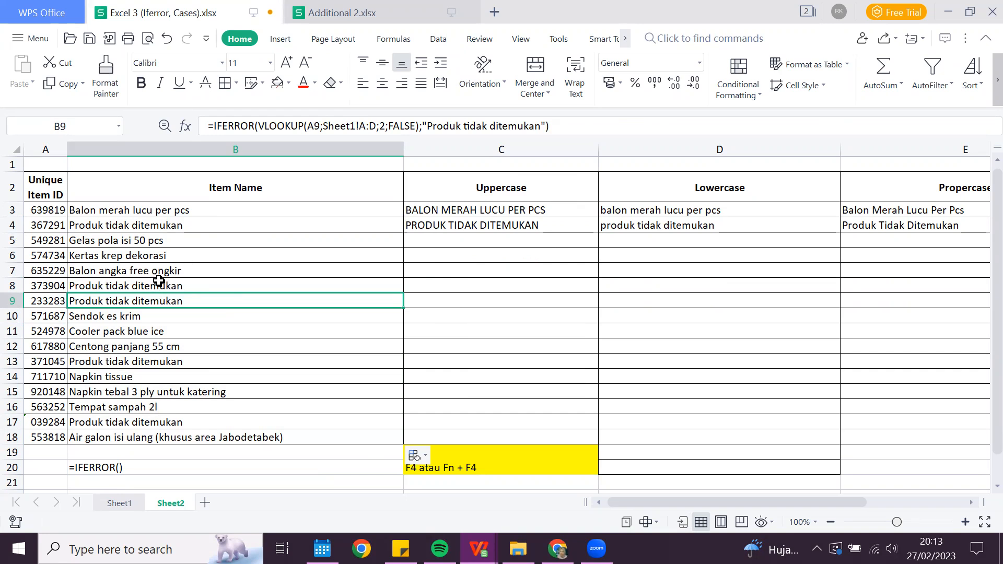
left_click(136, 231)
left_click(125, 284)
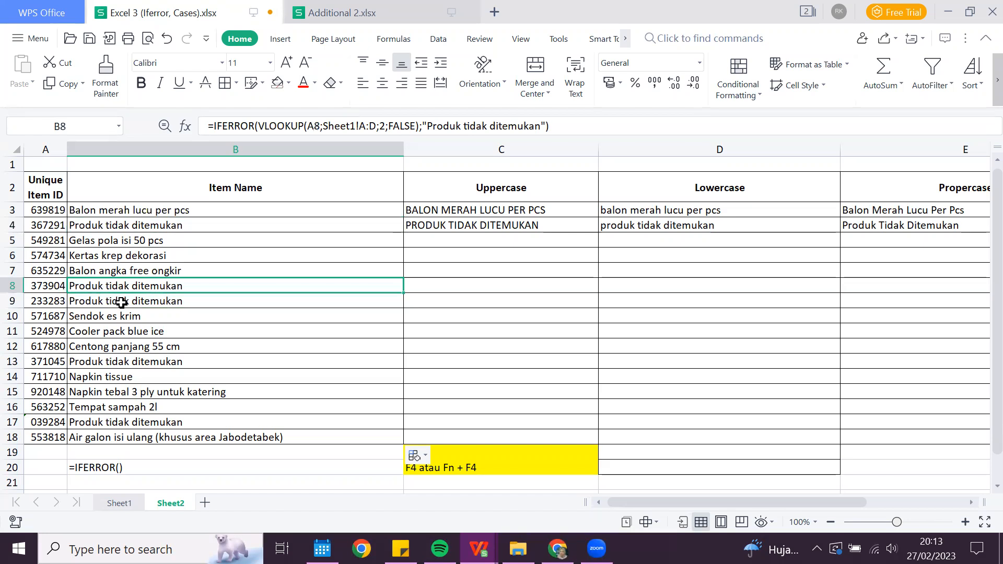
left_click(122, 308)
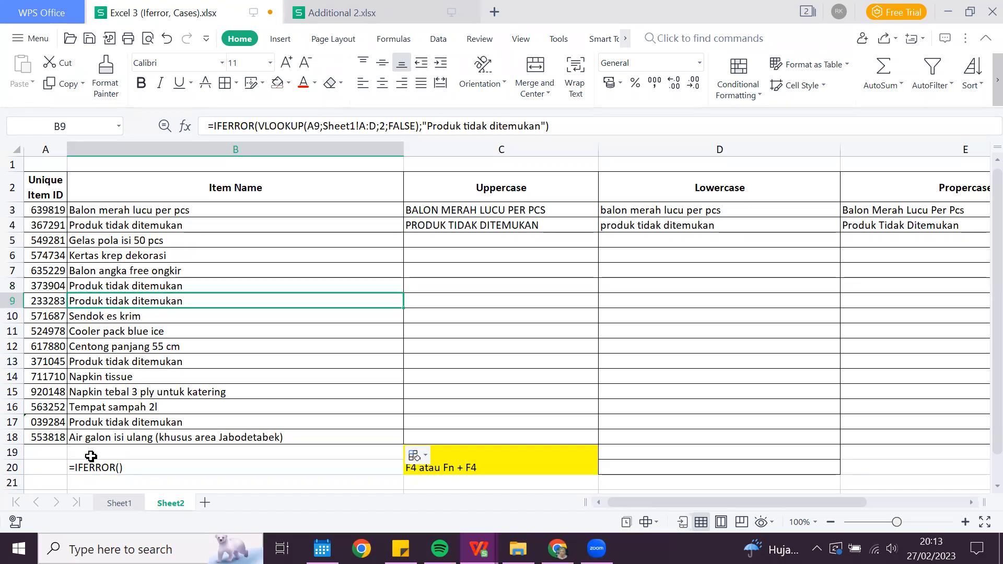
left_click(119, 423)
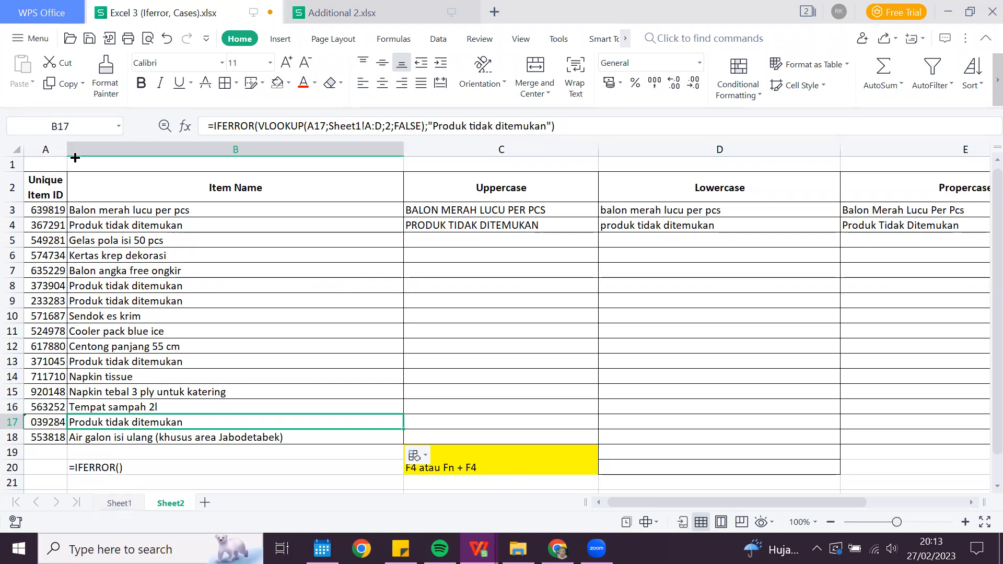
Step: Compare the Item Name results in B3:B18 of Sheet2 with the product list on Sheet1
left_click(119, 503)
left_click(175, 503)
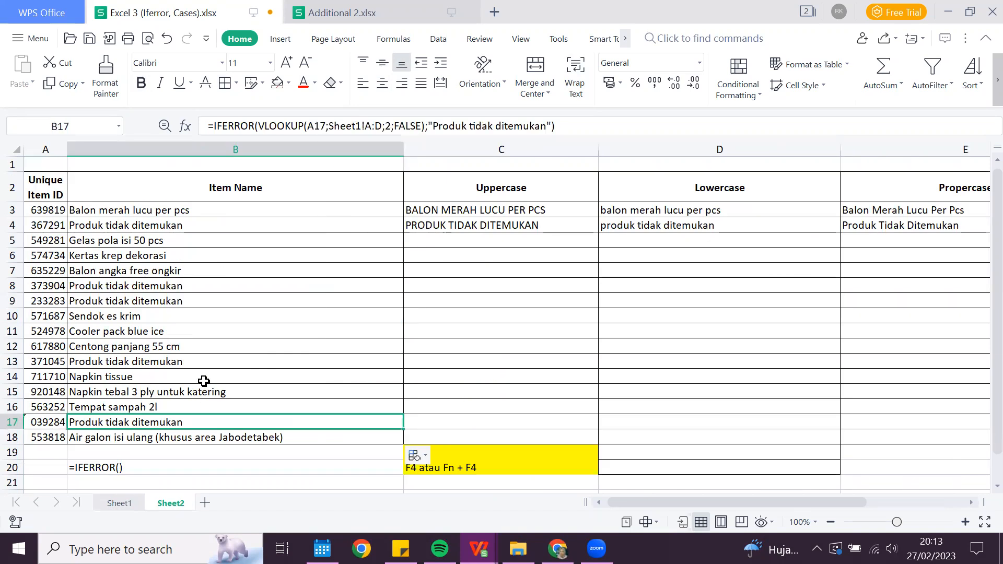
left_click(235, 438)
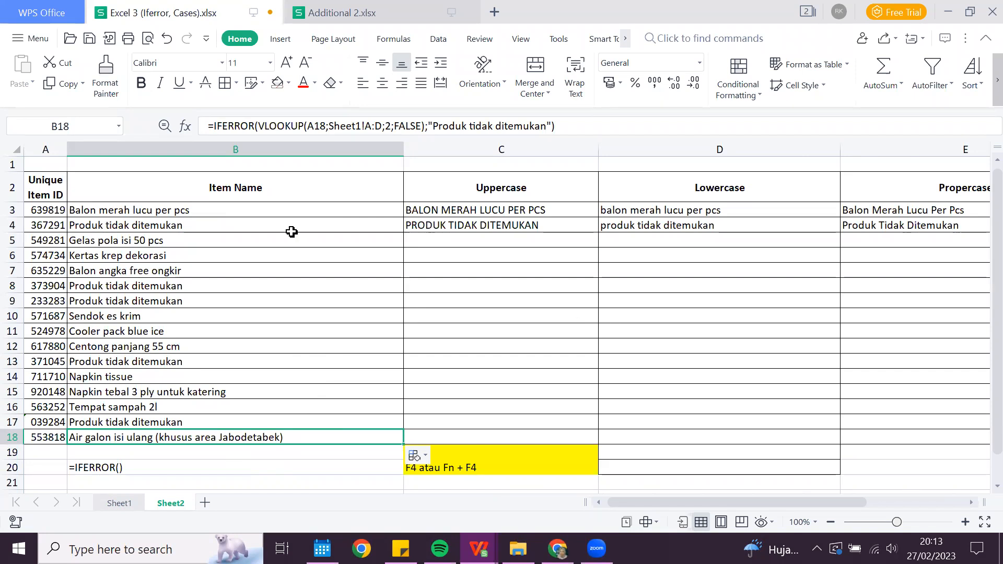
left_click_drag(153, 213, 144, 402)
left_click_drag(145, 433, 145, 433)
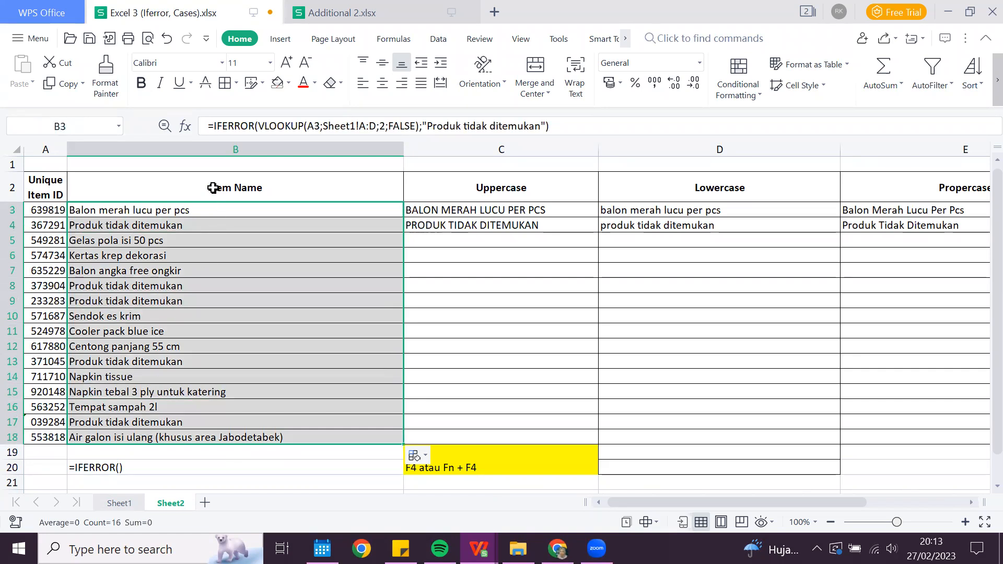
left_click(85, 235)
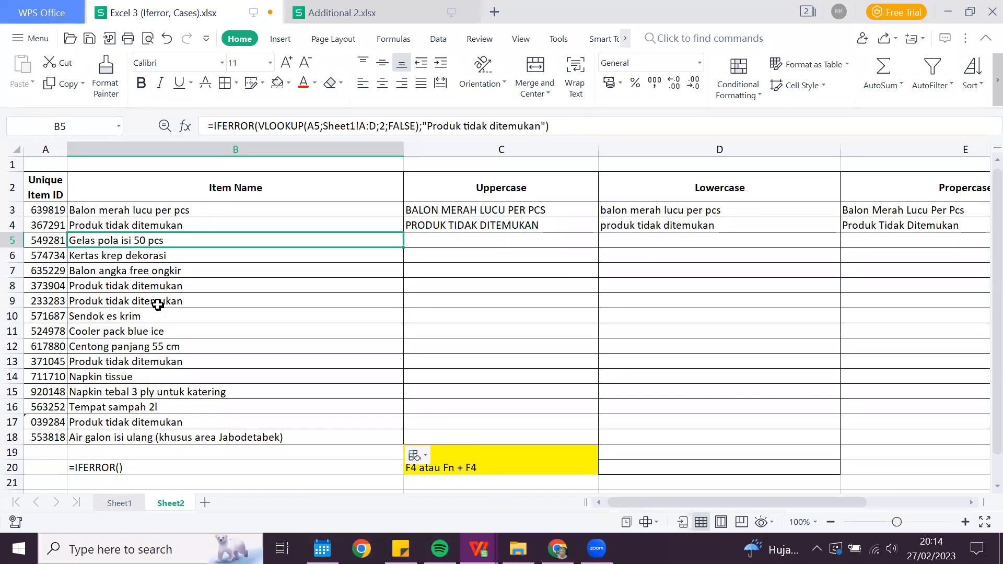
left_click(123, 503)
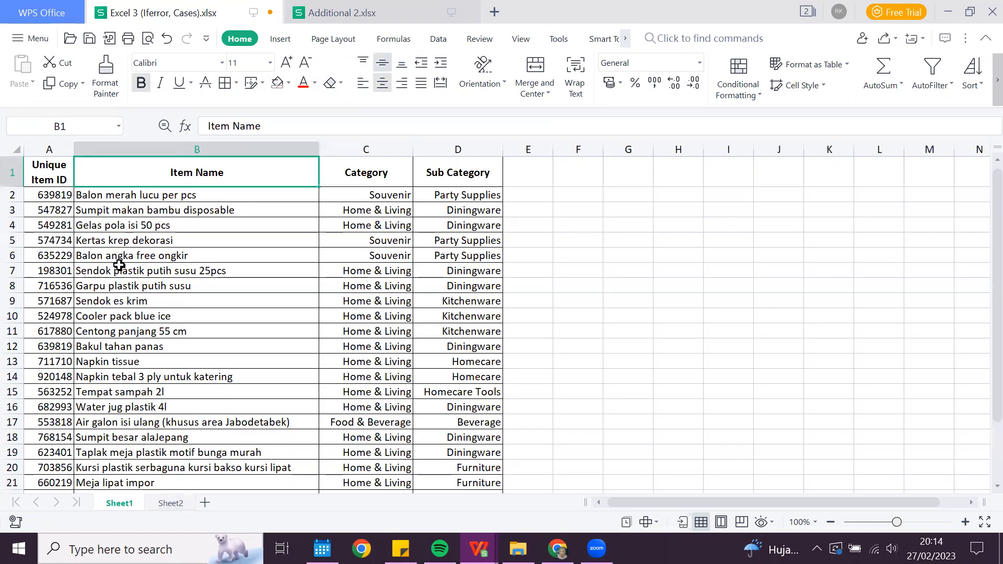
key("ctrl+Page_Down")
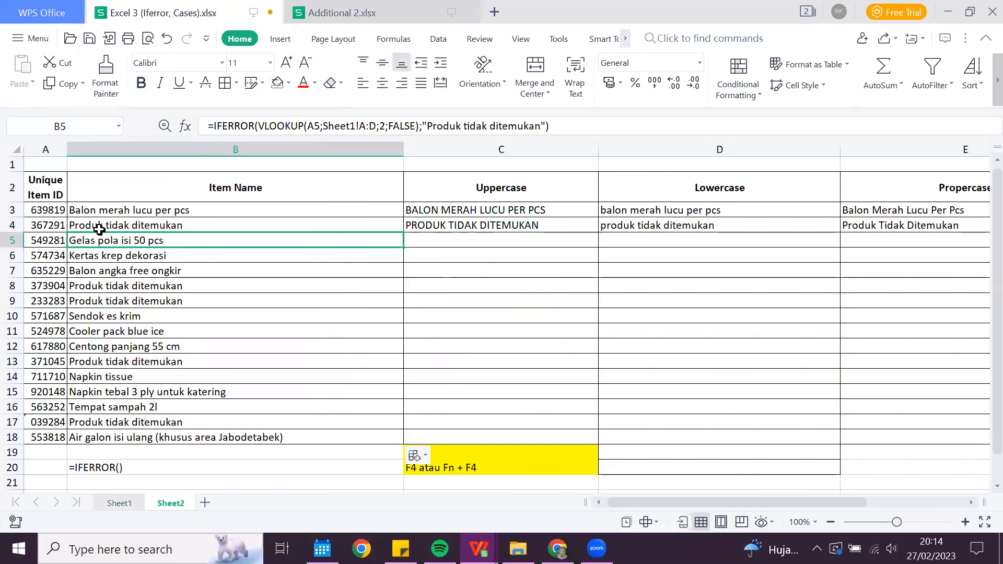
key("Up")
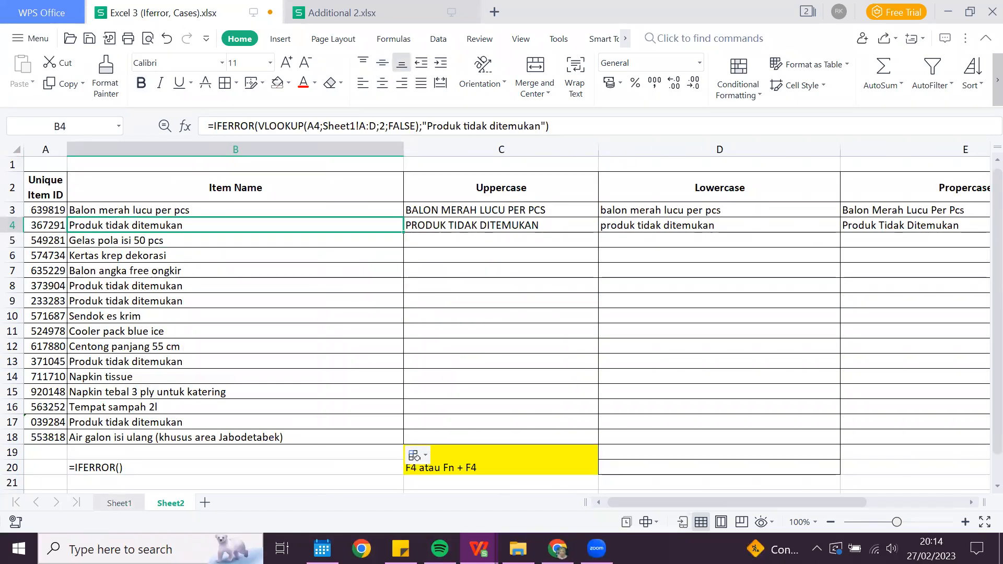
left_click(124, 492)
left_click(123, 497)
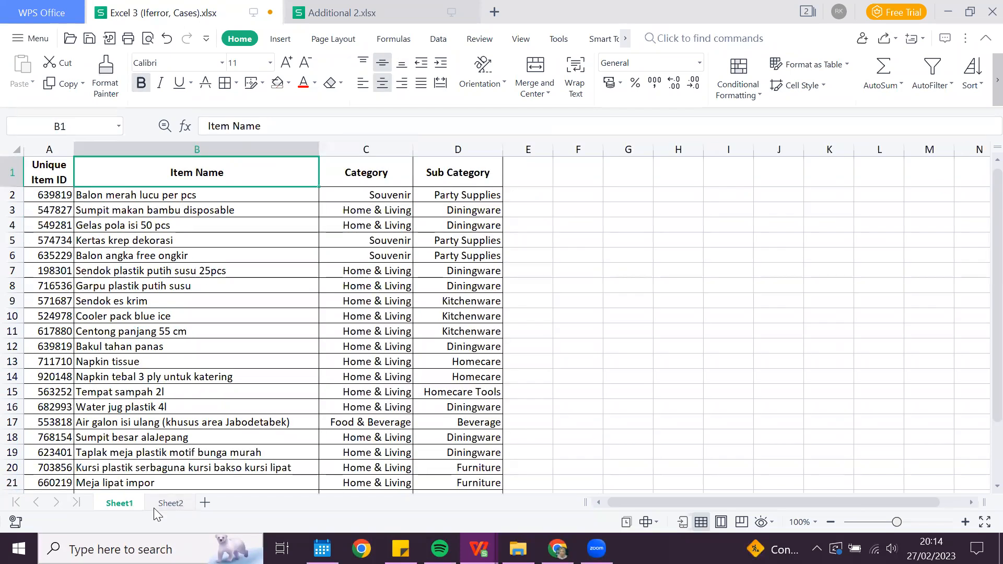
key("ctrl+Page_Down")
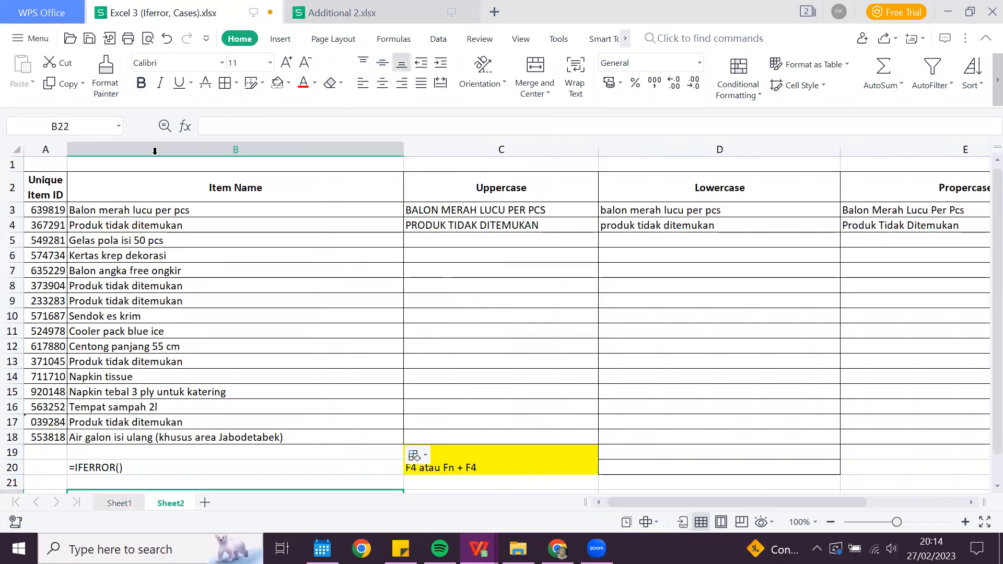
Step: Start an Equal To conditional formatting rule on column B of Sheet2 for the text "Produk tidak ditemukan"
left_click(154, 151)
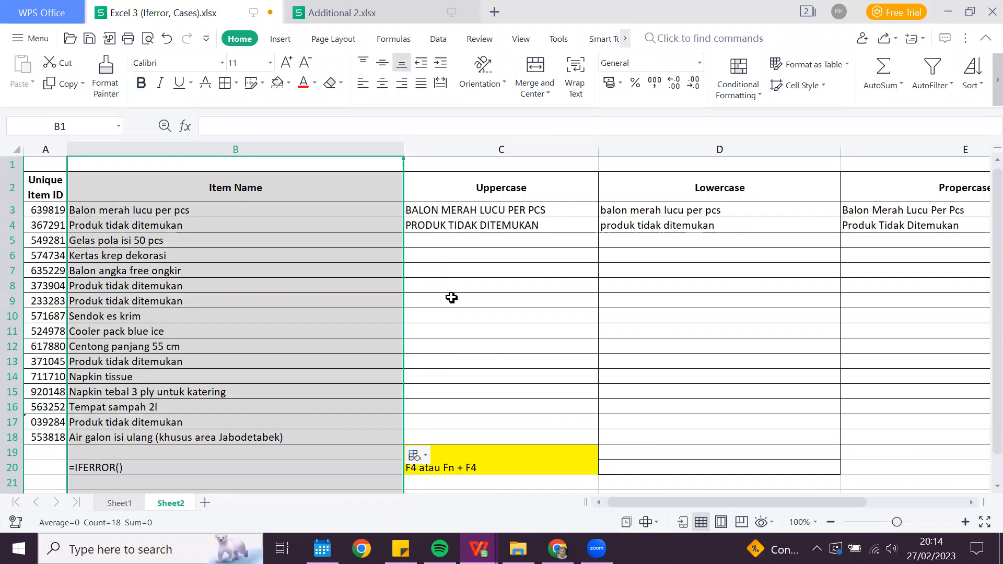
left_click(178, 297)
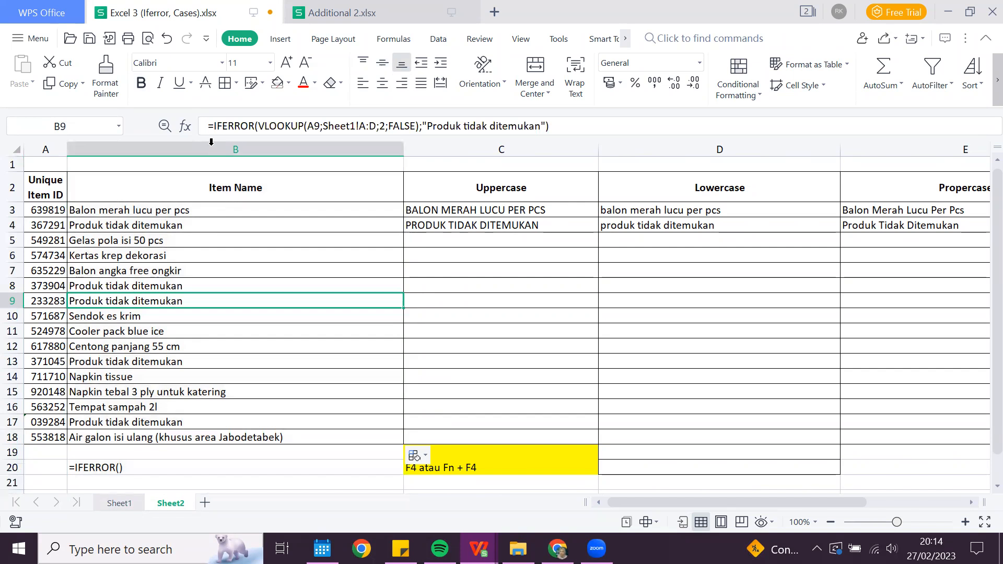
left_click(223, 257)
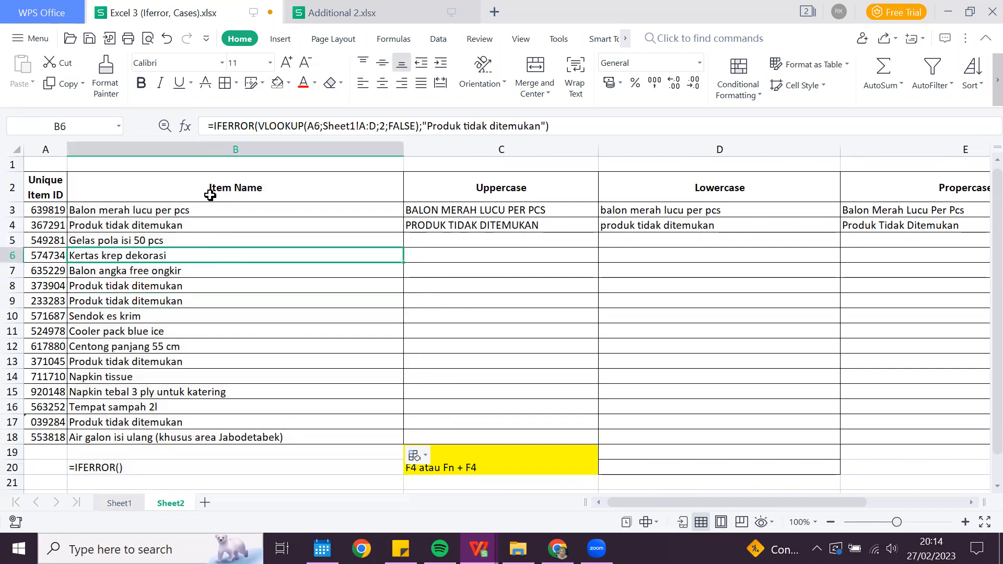
left_click(206, 146)
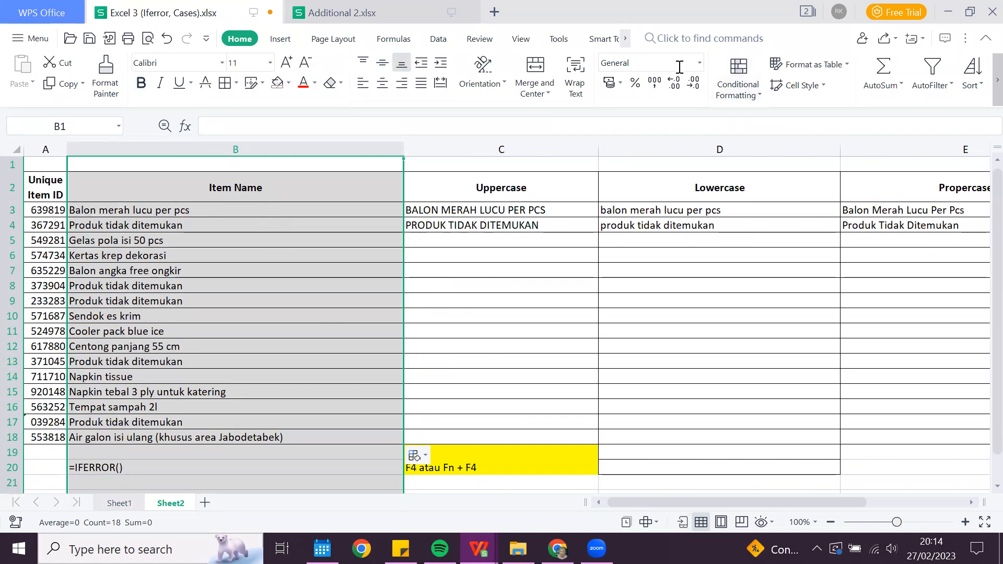
left_click(744, 99)
mouse_move(745, 116)
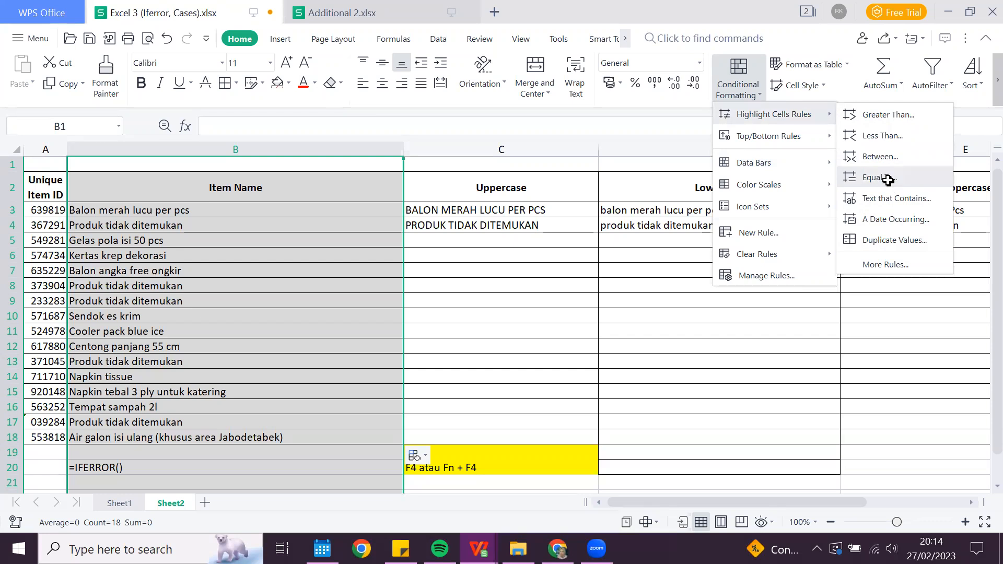
left_click(887, 178)
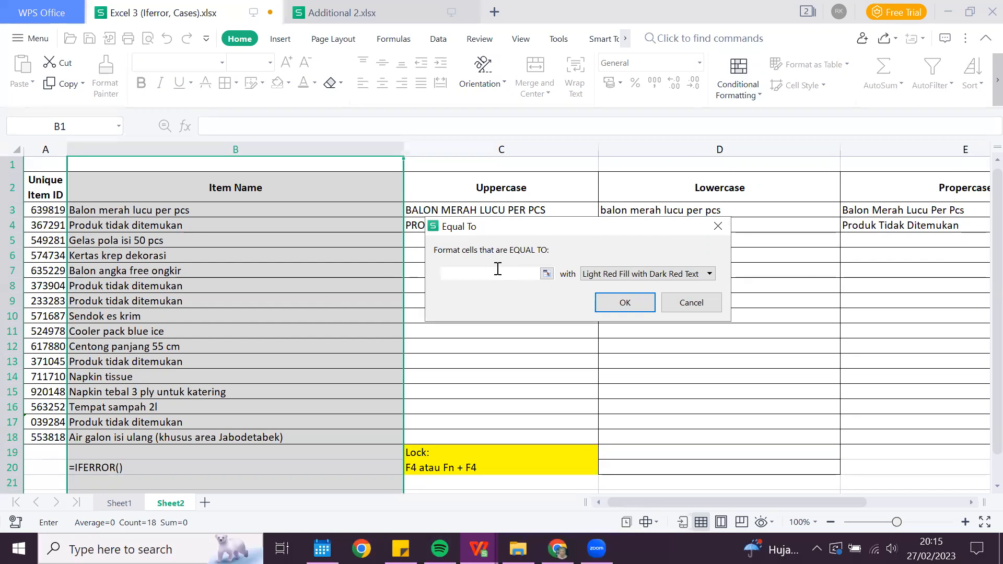
type("roduk tidak ditemukan")
Step: Give the Equal To rule a custom format with a light orange background fill and apply it to column B
left_click(590, 276)
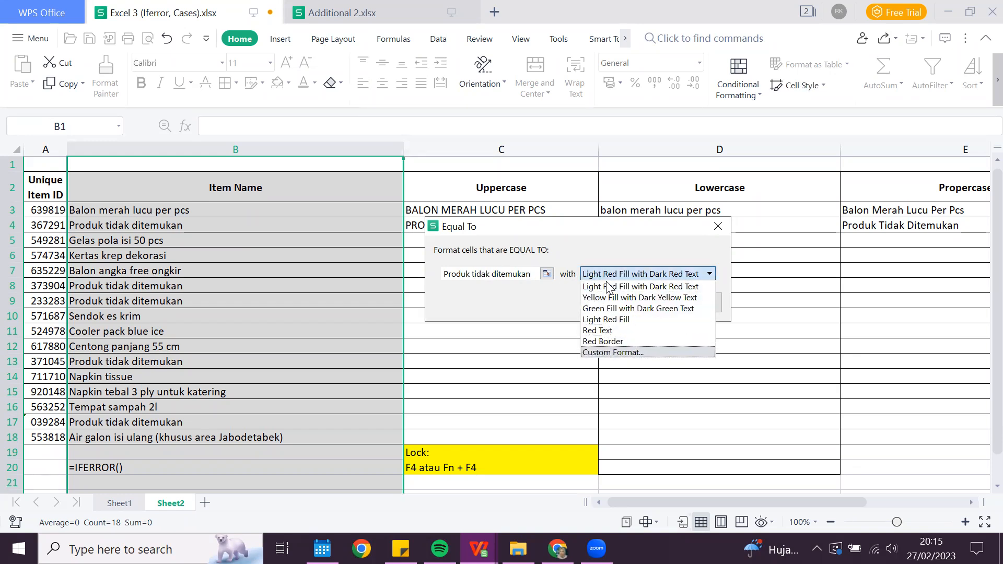
left_click(614, 353)
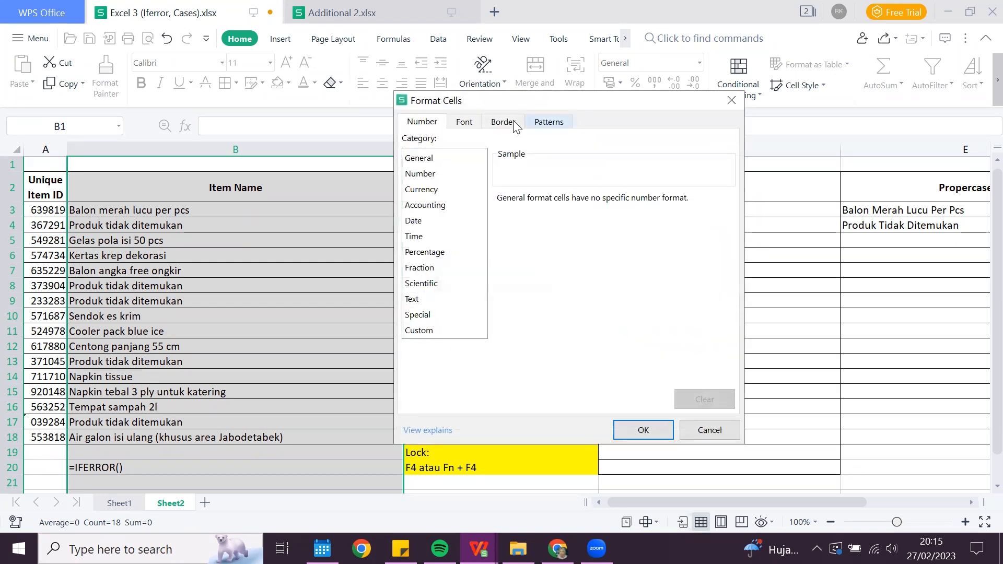
left_click(506, 122)
left_click(464, 122)
left_click(422, 122)
left_click(548, 121)
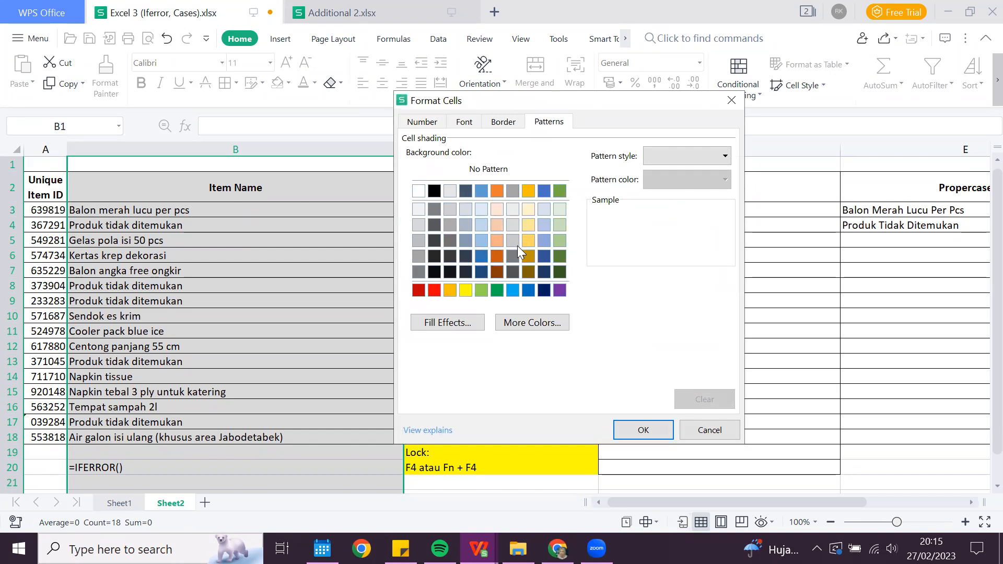
left_click(494, 240)
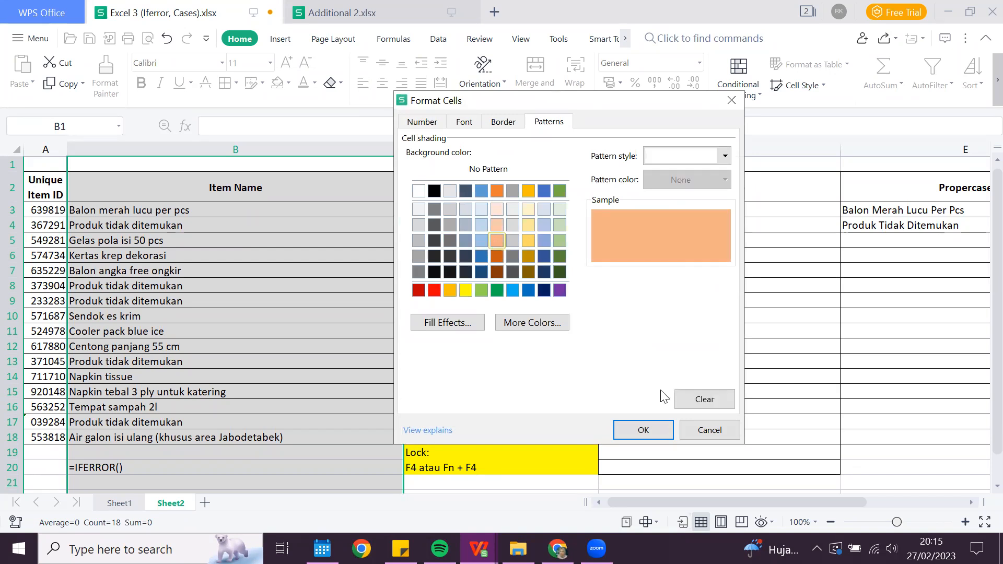
left_click(659, 428)
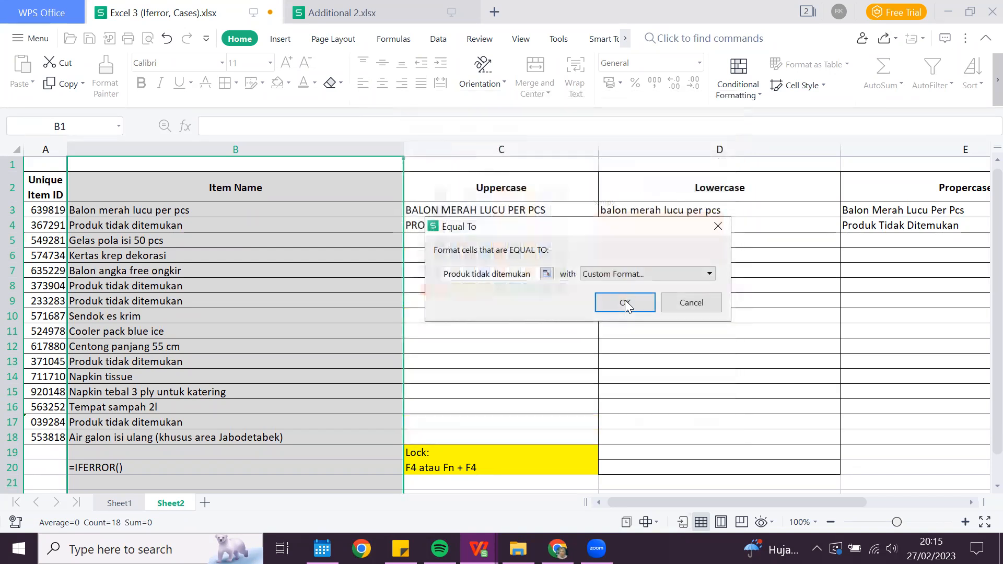
left_click(625, 301)
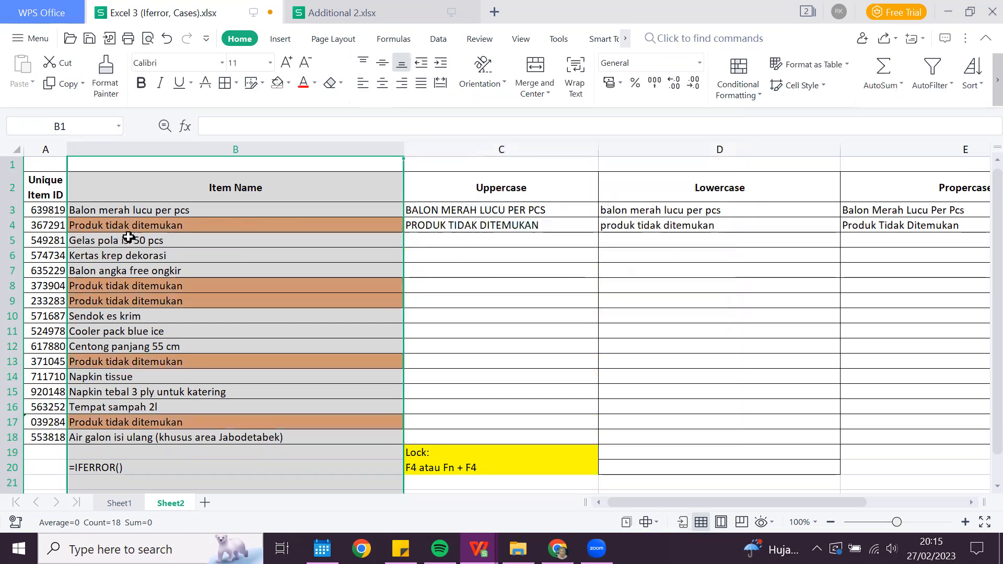
Step: Check the orange-highlighted Item Name cells on Sheet2 and the IFERROR formulas behind them
left_click(129, 230)
left_click(128, 246)
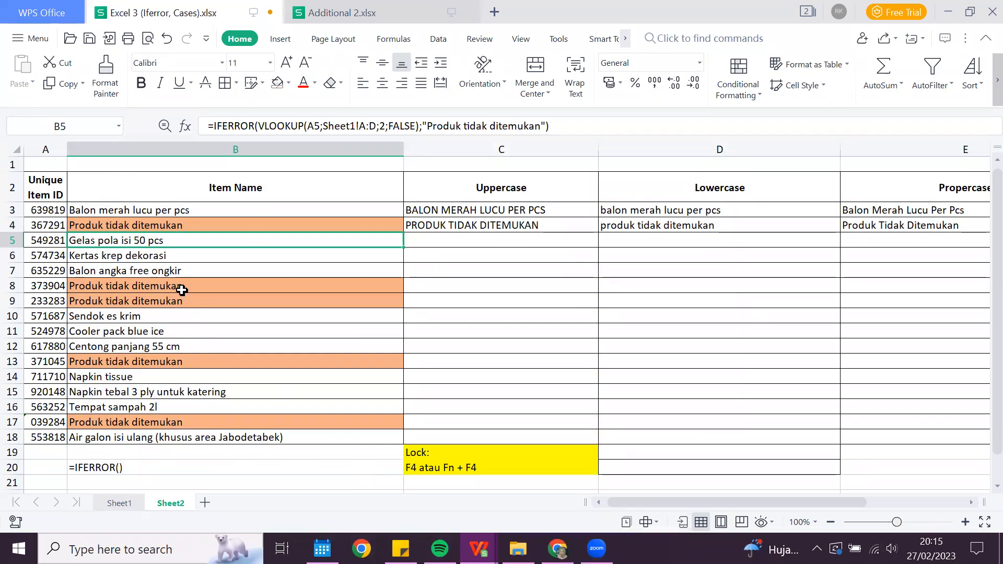
scroll(140, 225, "down", 2)
scroll(139, 224, "up", 2)
left_click(138, 225)
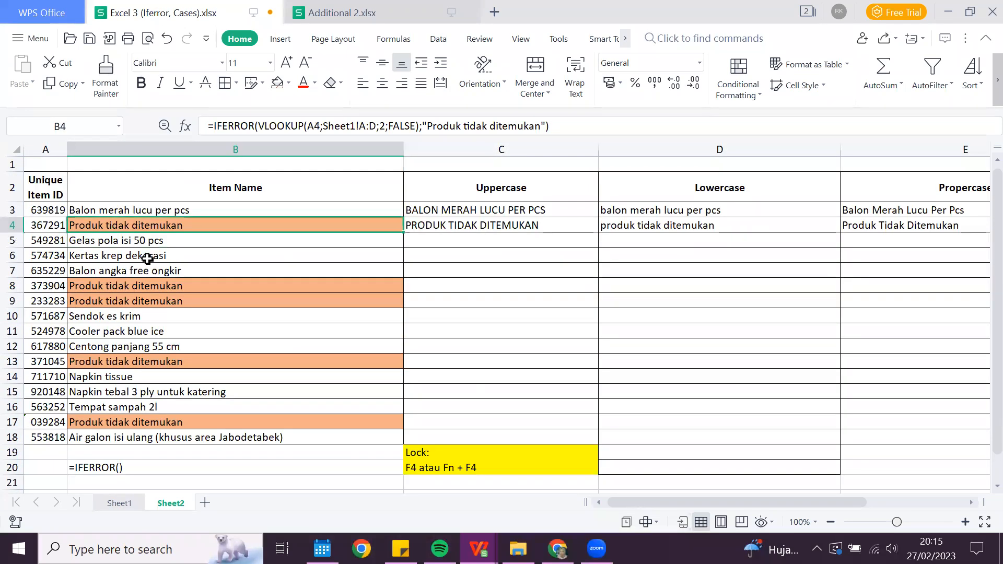
left_click(151, 299)
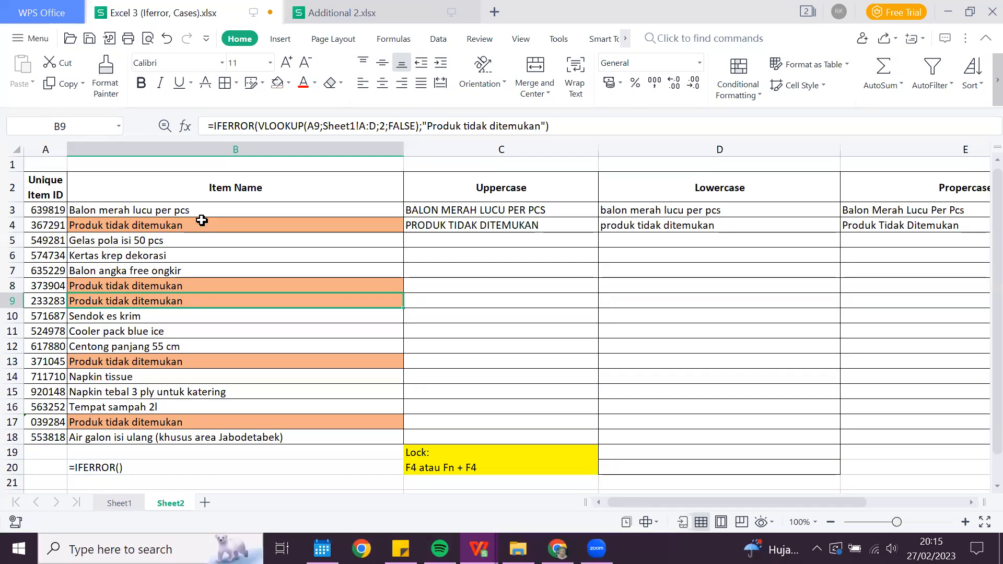
key("Up")
left_click(119, 225)
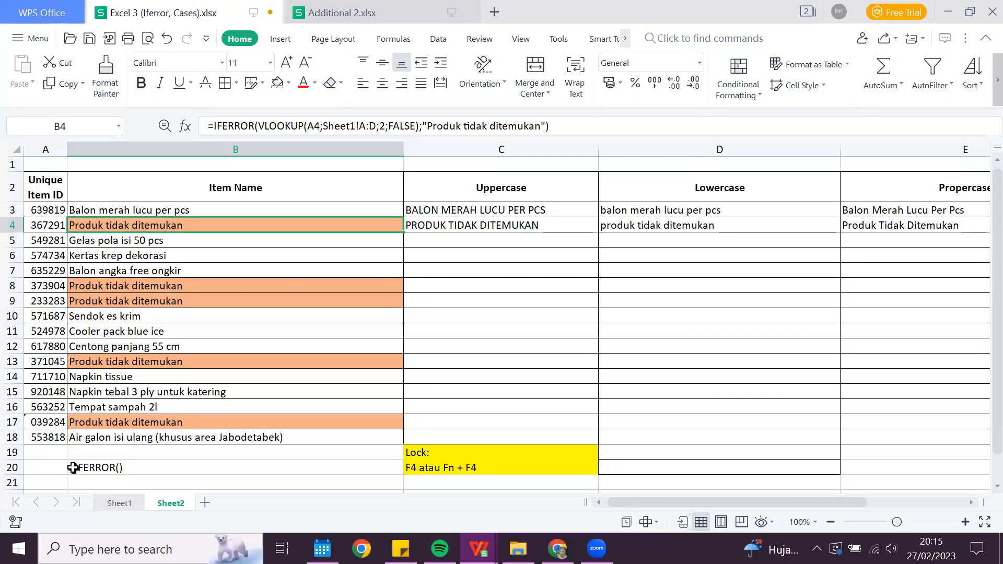
Step: Review the lookup table in columns A to D of Sheet1, then return to Sheet2
left_click(119, 503)
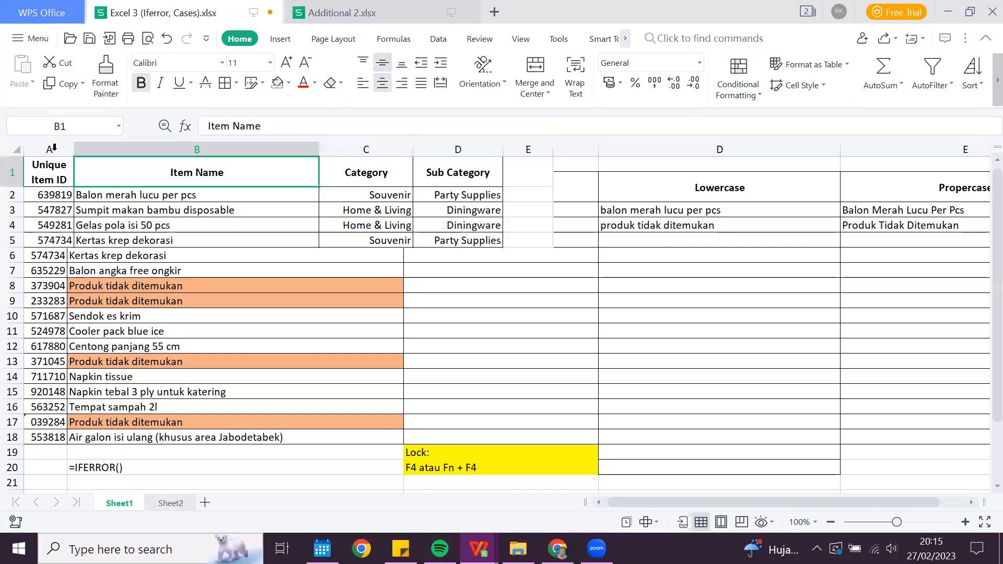
left_click_drag(49, 149, 458, 150)
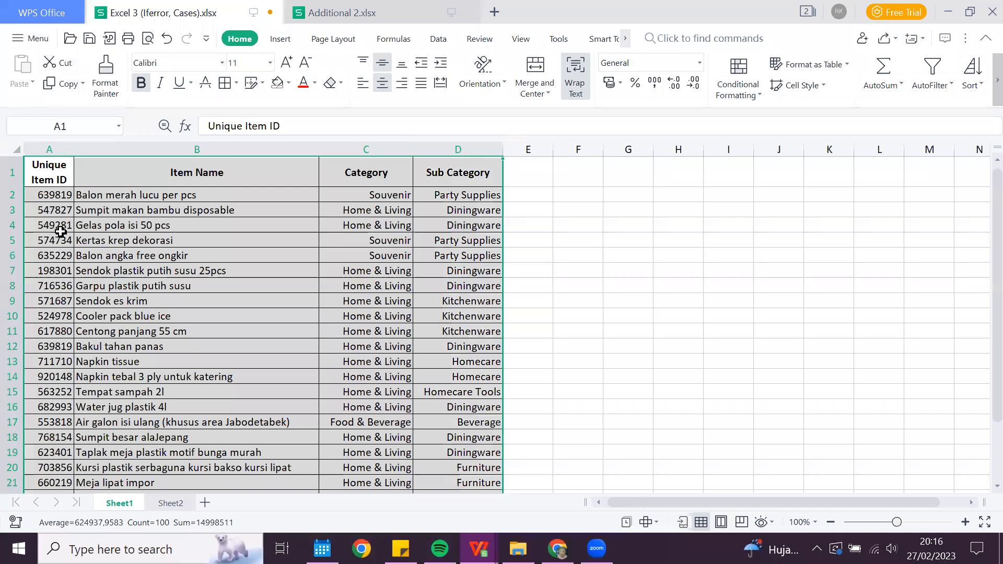
scroll(57, 235, "down", 6)
scroll(105, 245, "up", 5)
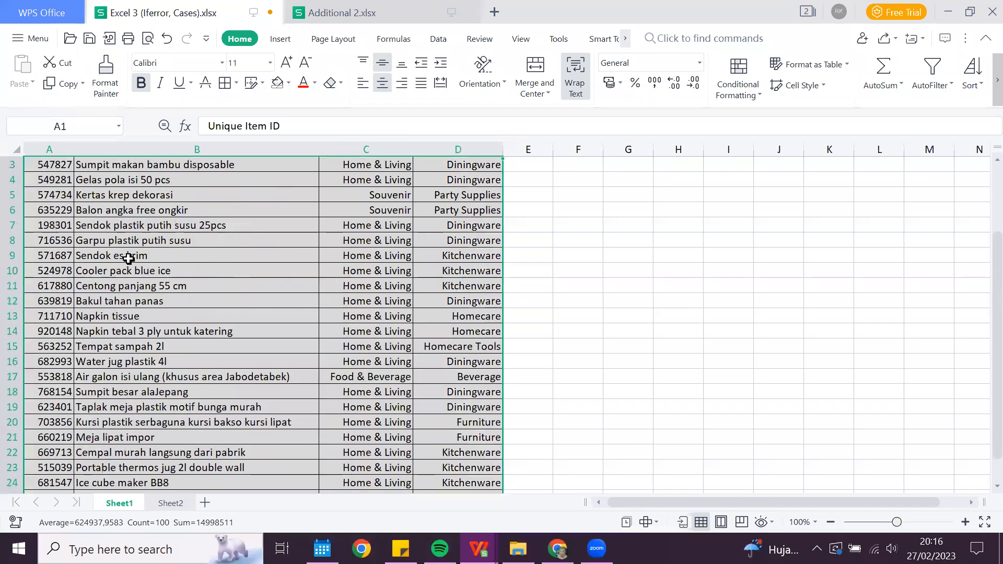
key("ctrl+Page_Down")
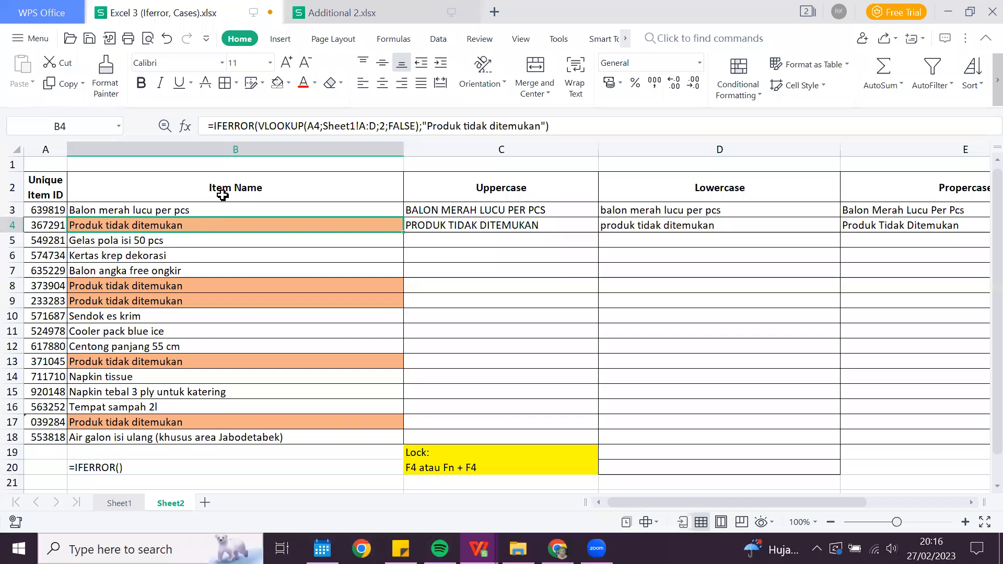
Step: Clear the conditional formatting rules from the whole Item Name column on Sheet2
key("Down")
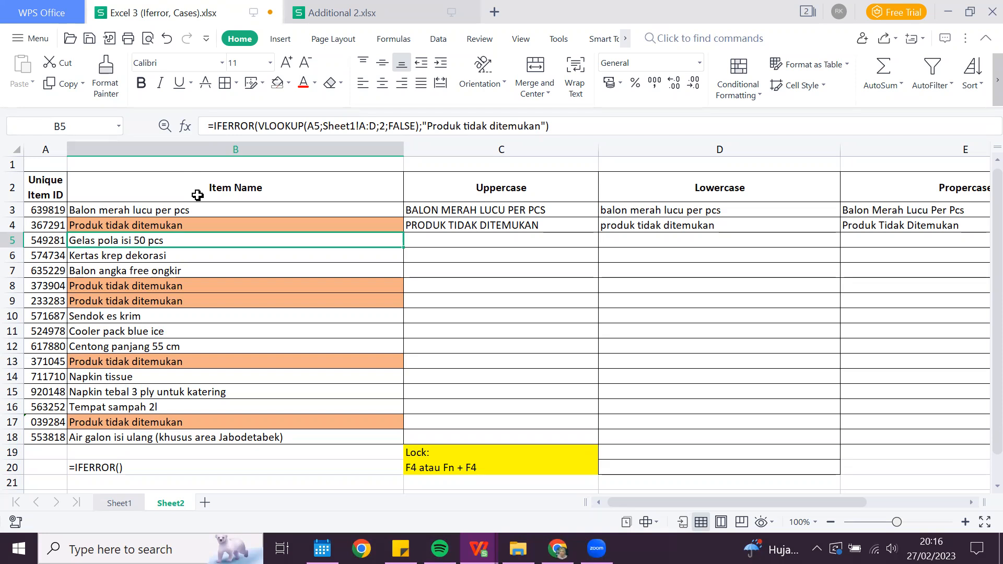
key("ctrl+space")
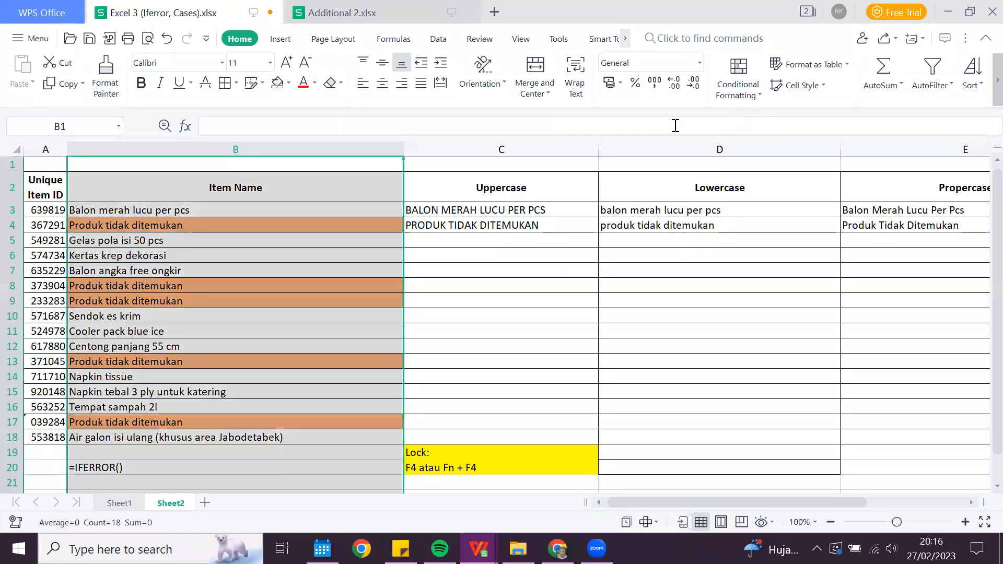
left_click(748, 96)
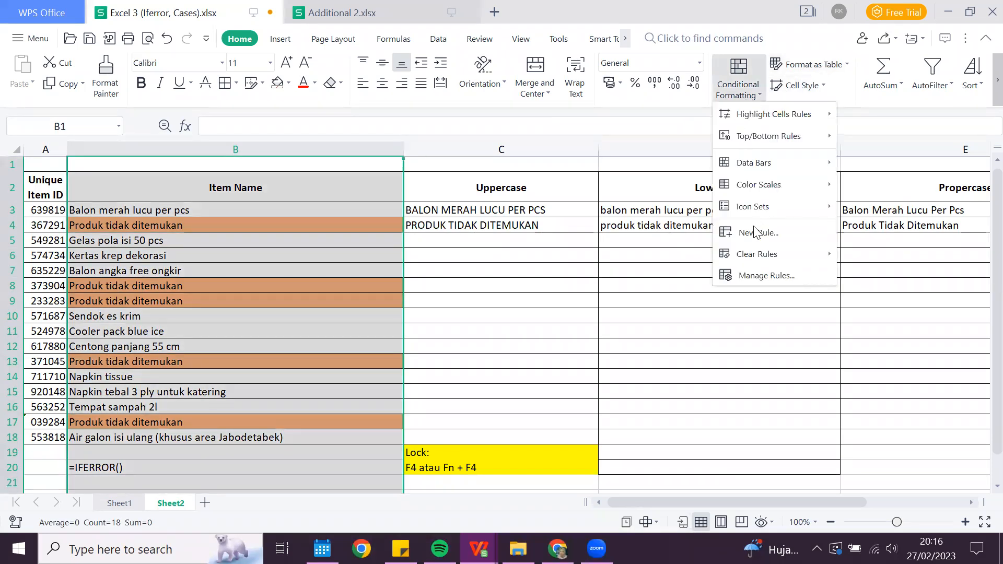
mouse_move(756, 256)
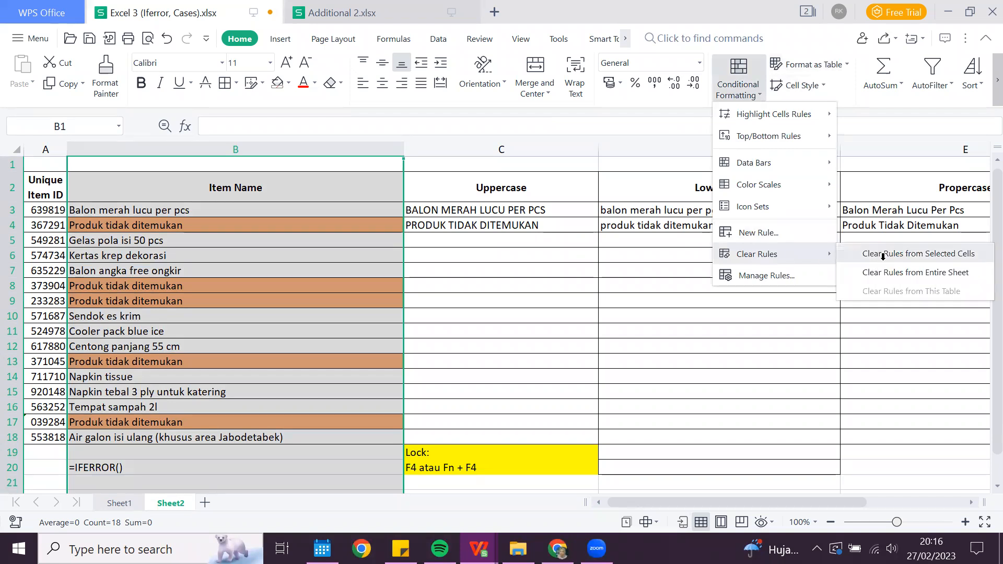
left_click(882, 257)
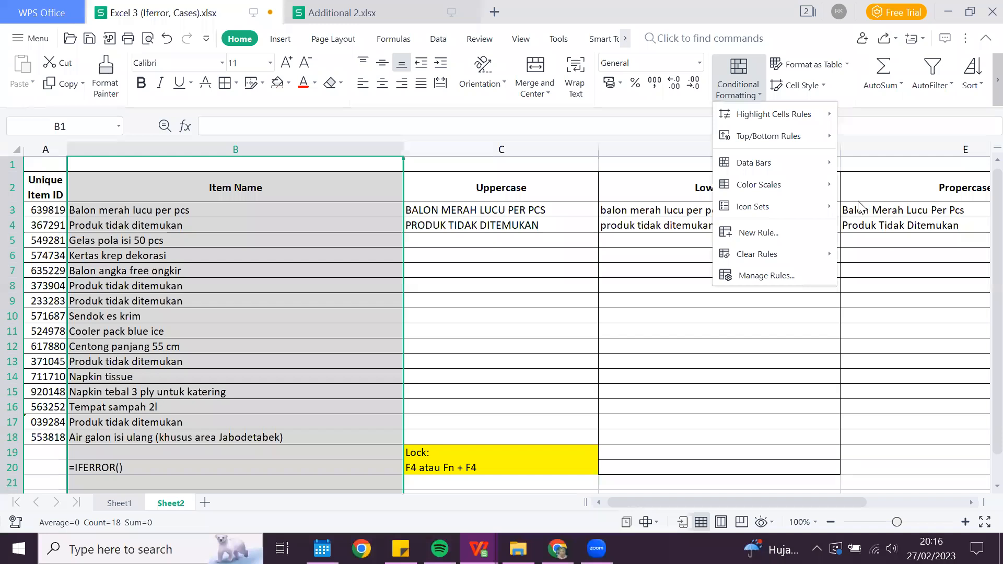
Step: Add a Text That Contains rule to column B for "Produk tidak ditemukan" with the Light Red Fill format
mouse_move(798, 121)
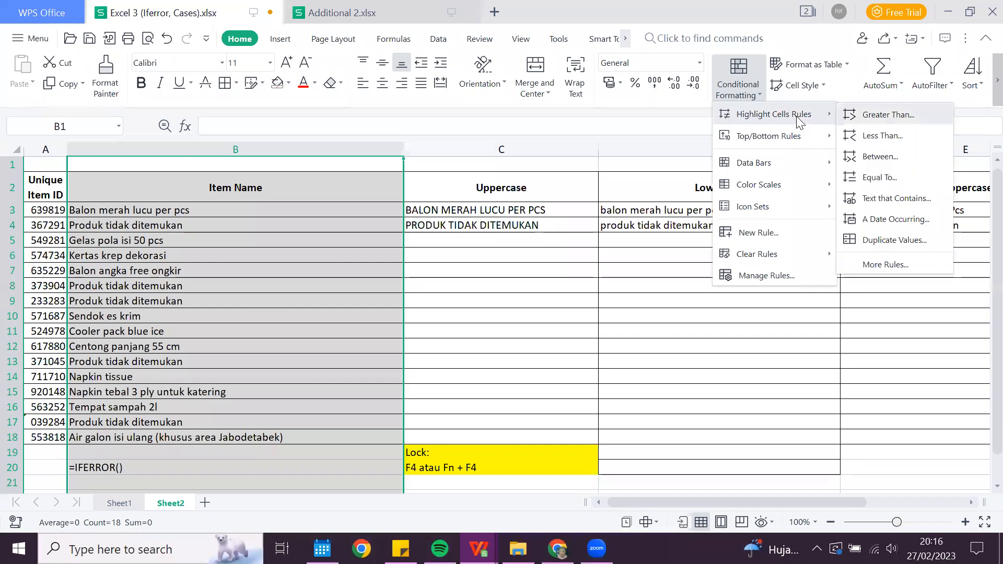
left_click(891, 208)
left_click_drag(459, 230, 575, 184)
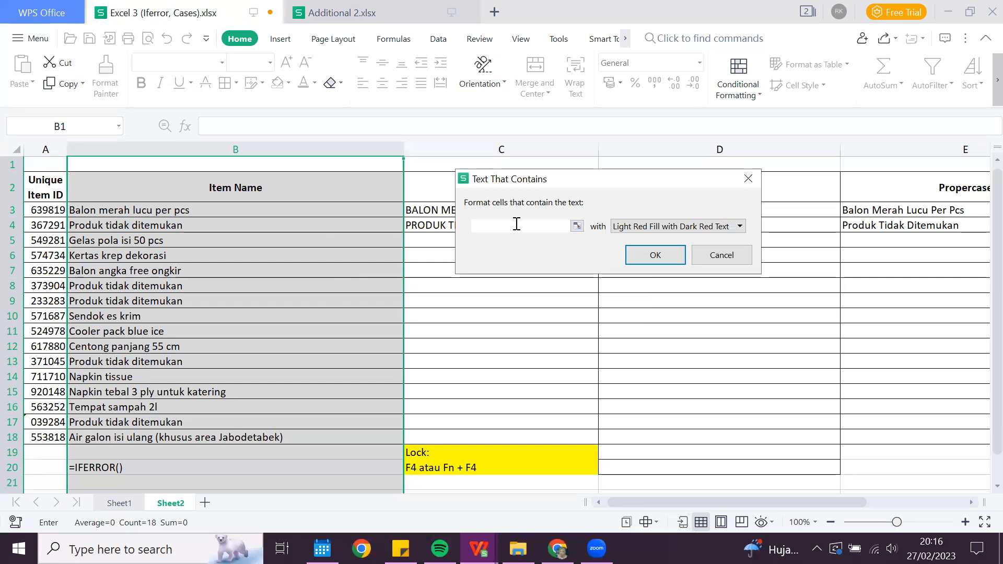
type("T")
key("BackSpace")
type("Produk tidak ditemukan")
left_click(624, 226)
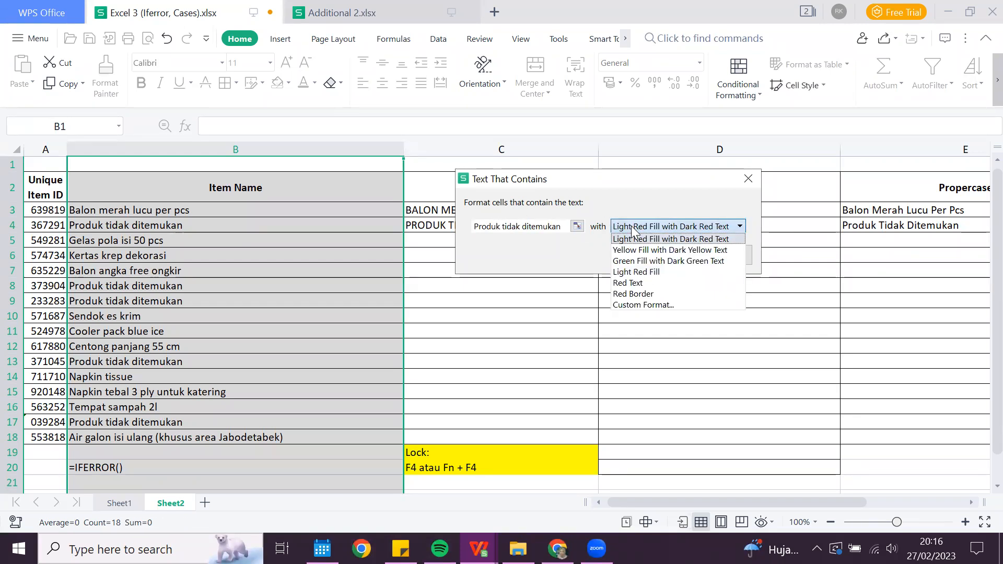
left_click(653, 273)
left_click(647, 256)
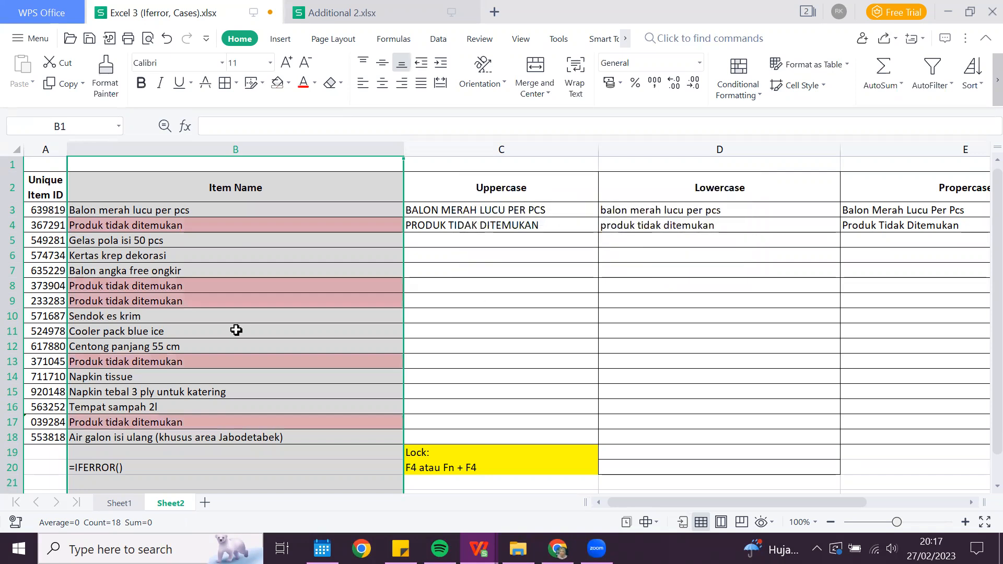
Step: Check the cells highlighted in light red in column B and look over the available Highlight Cells Rules
left_click(209, 225)
left_click(193, 299)
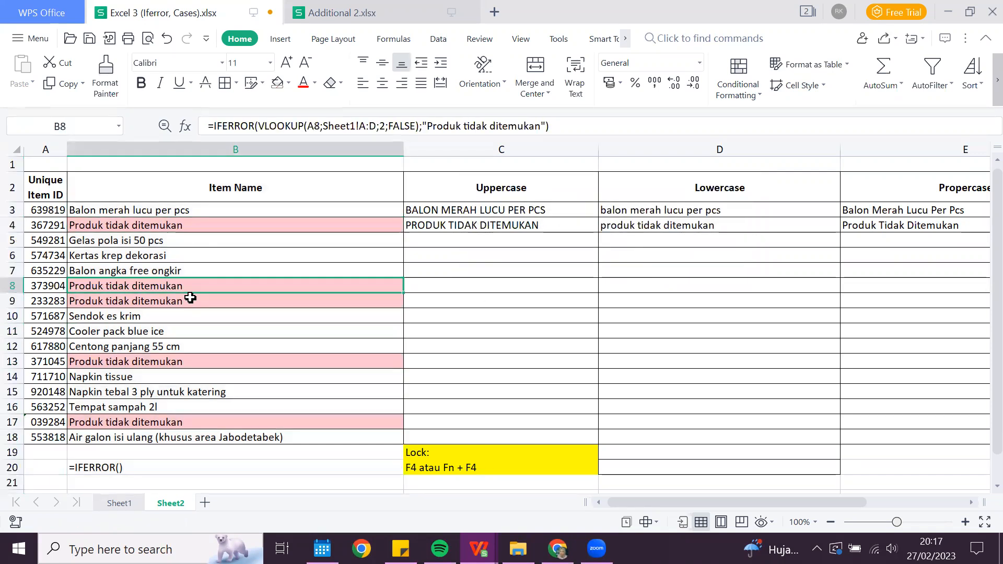
left_click(192, 360)
left_click(194, 424)
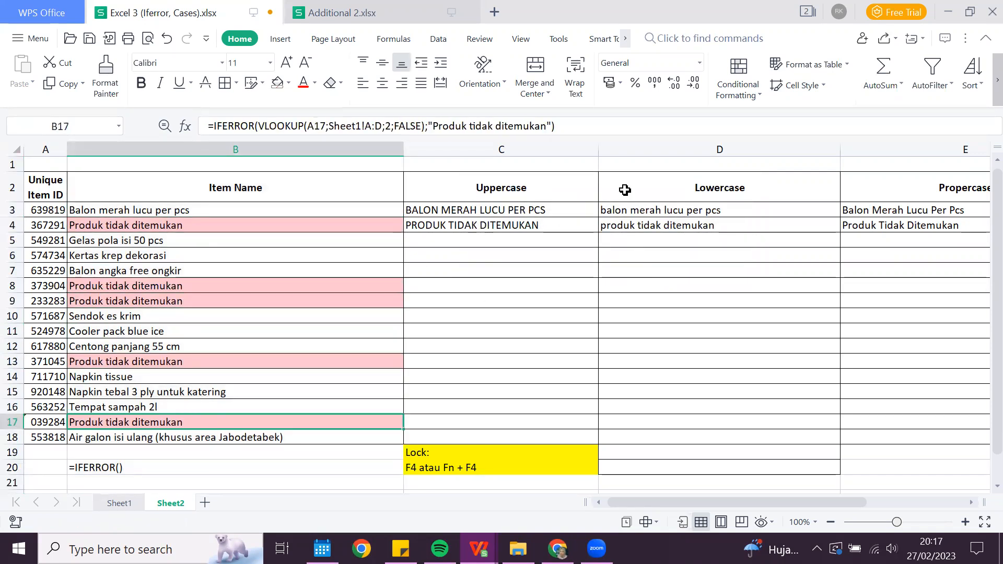
left_click(226, 225)
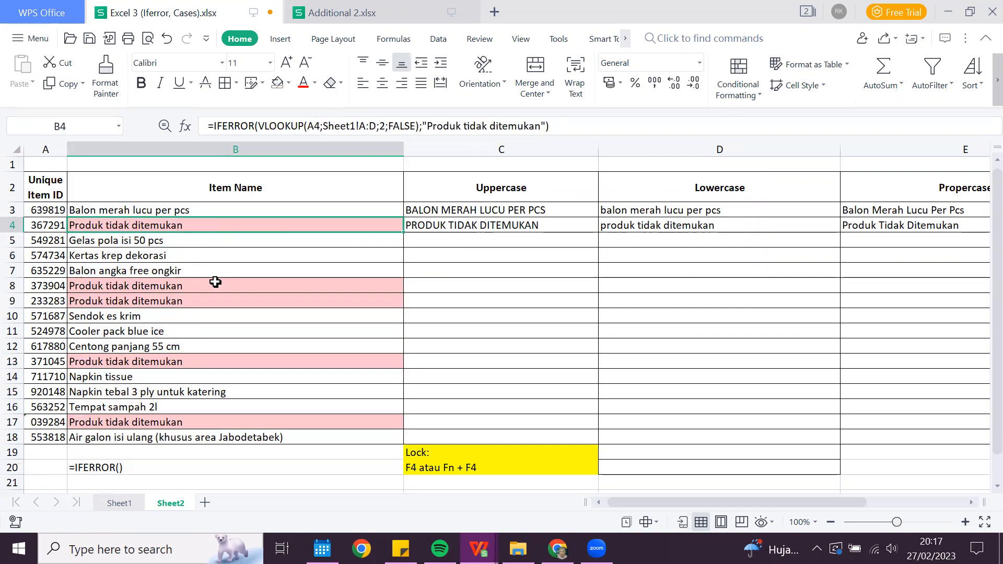
left_click(737, 83)
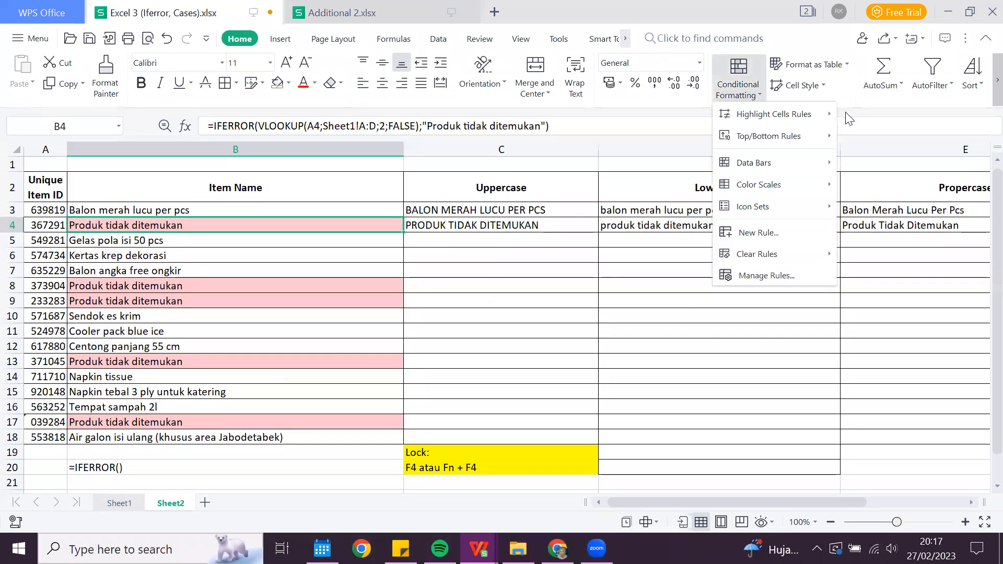
mouse_move(775, 114)
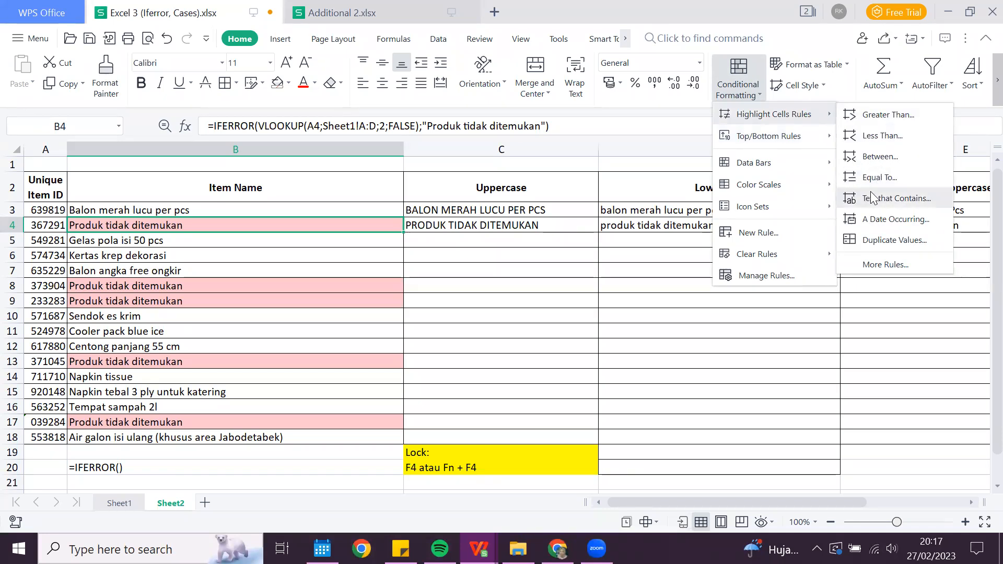
left_click(448, 246)
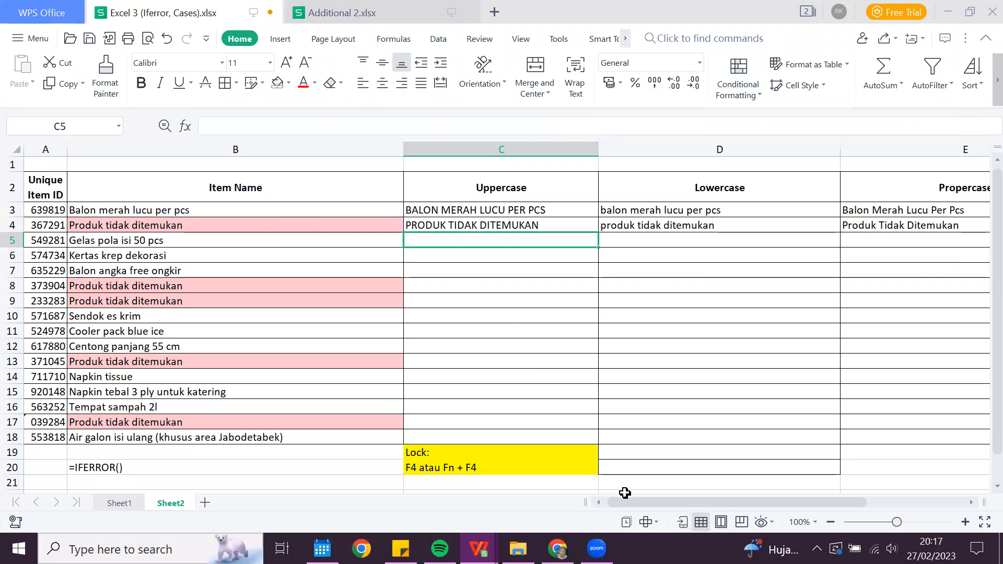
Step: Examine the Uppercase, Lowercase and Propercase columns on Sheet2 and their example formulas in row 3
mouse_move(704, 499)
left_mouse_down()
mouse_move(733, 497)
mouse_move(705, 498)
left_mouse_up()
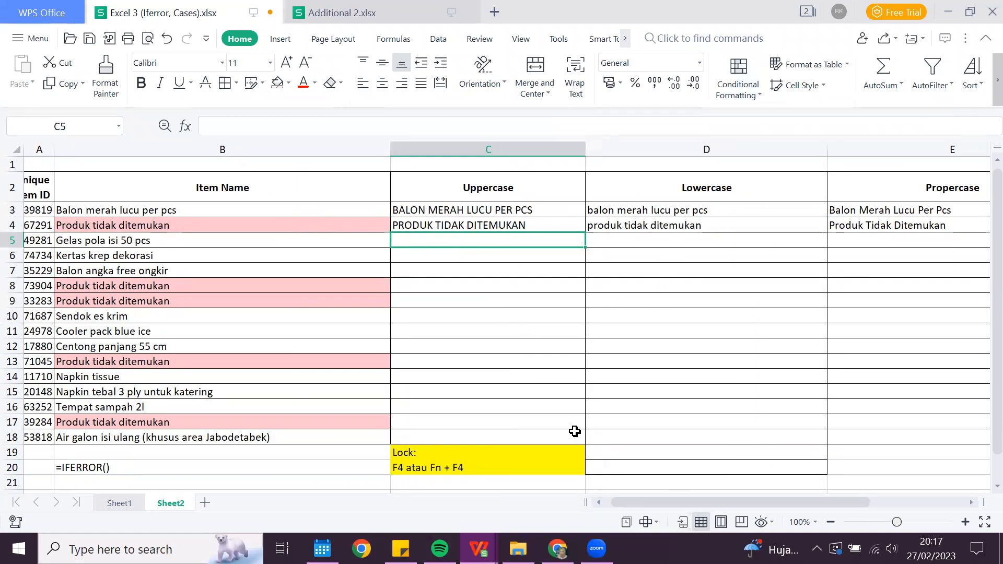
left_click_drag(620, 500, 611, 504)
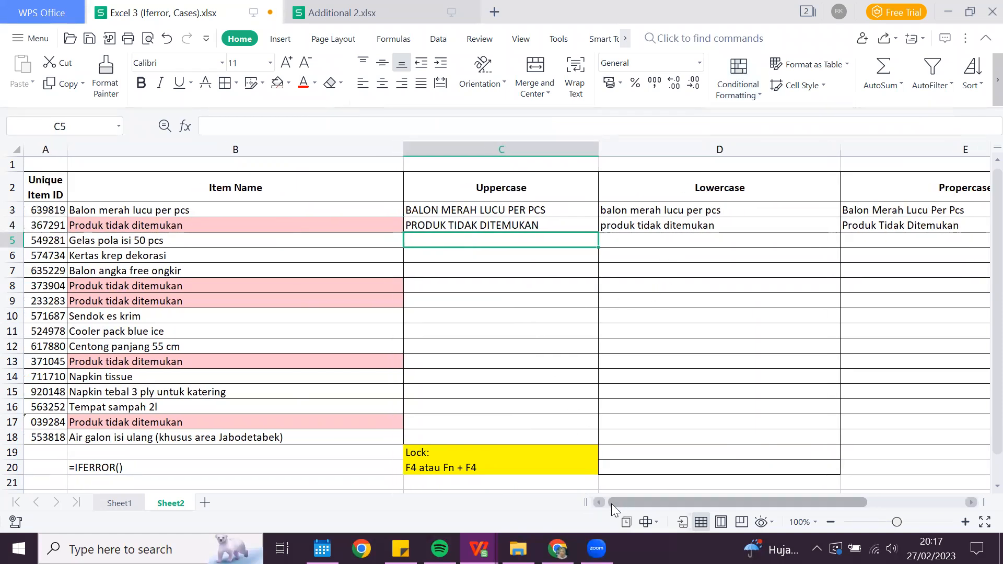
left_click(495, 207)
key("Right")
key("Right")
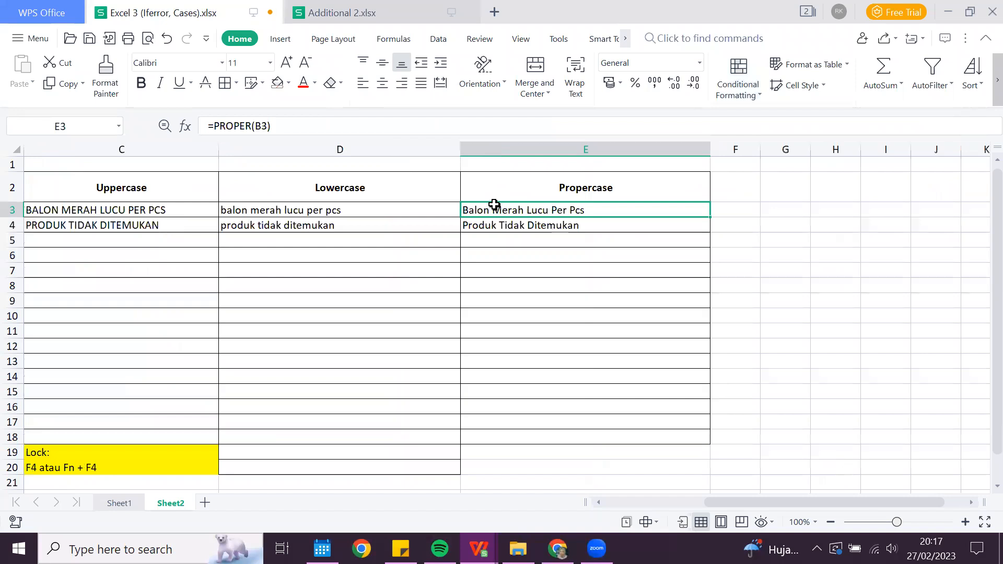
scroll(532, 303, "left", 6)
left_click(505, 194)
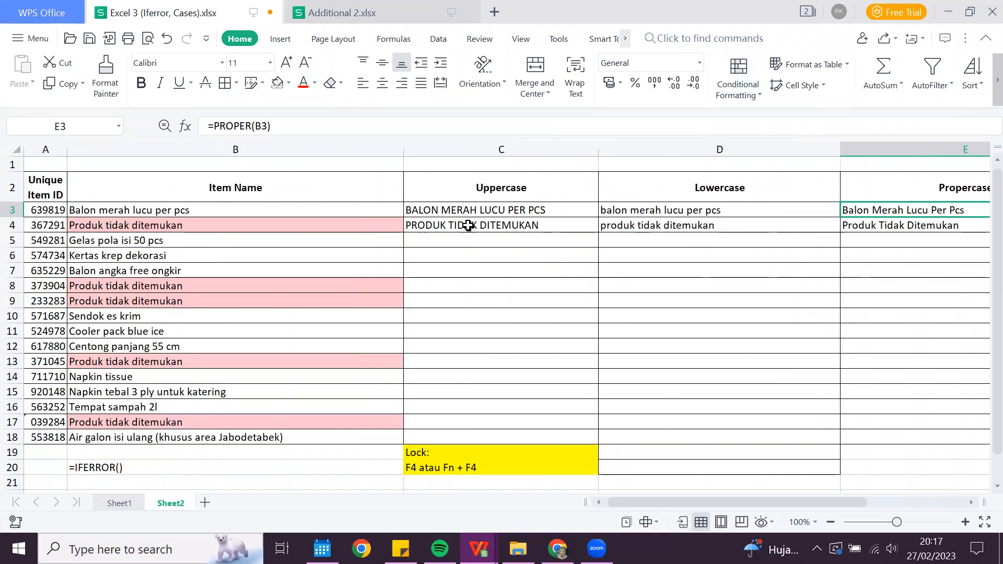
left_click_drag(634, 502, 599, 502)
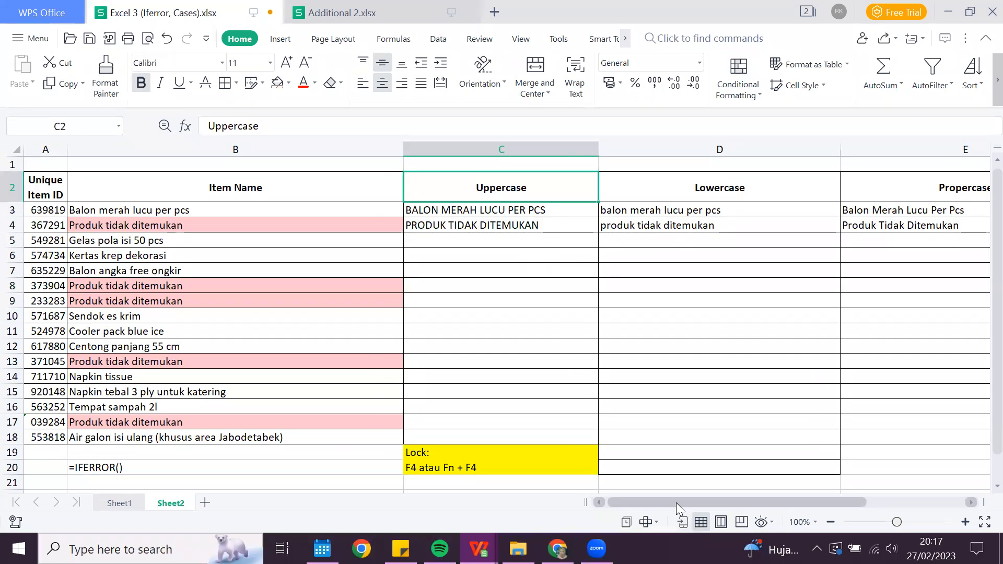
left_click(699, 183)
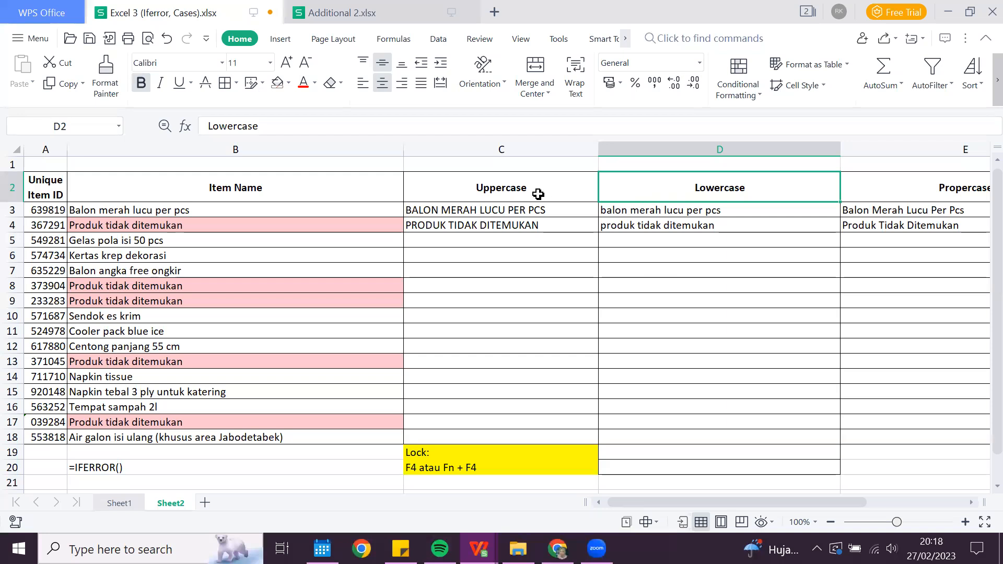
Step: Examine the Uppercase, Lowercase and Propercase columns beside the Item Name column and check the formulas of two "Produk tidak ditemukan" cells
left_click_drag(694, 505, 767, 501)
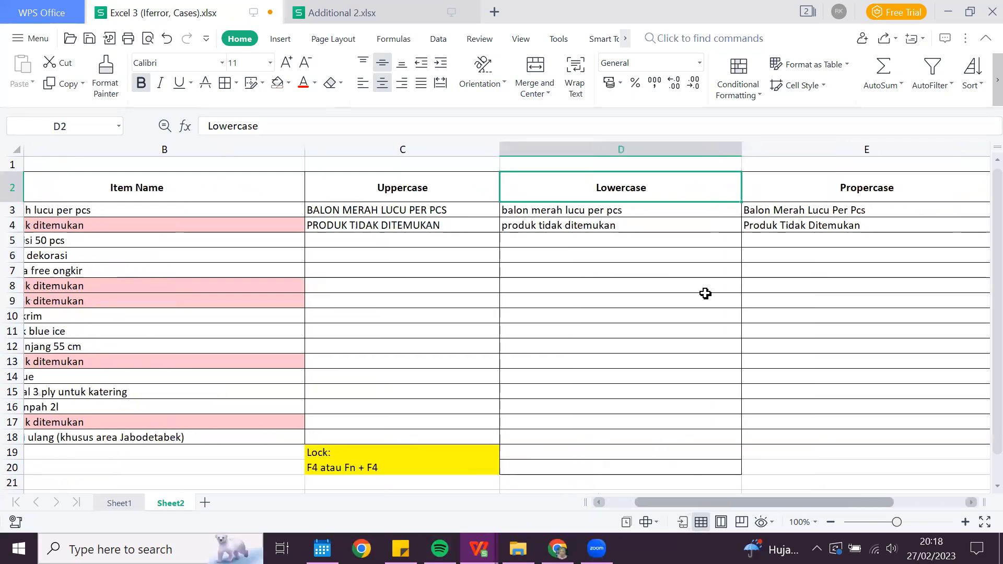
scroll(652, 201, "right", 5)
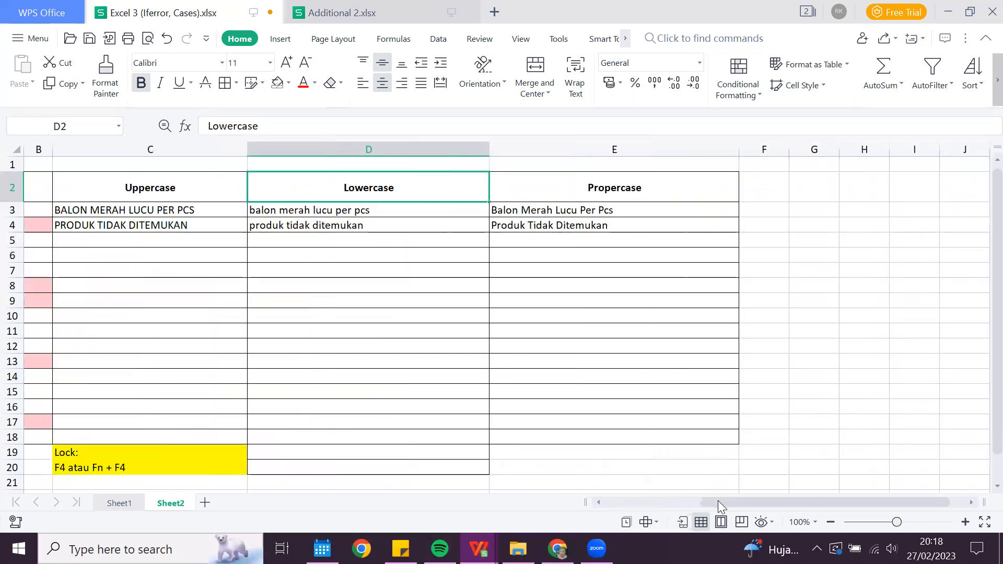
key("Right")
left_click_drag(717, 500, 661, 189)
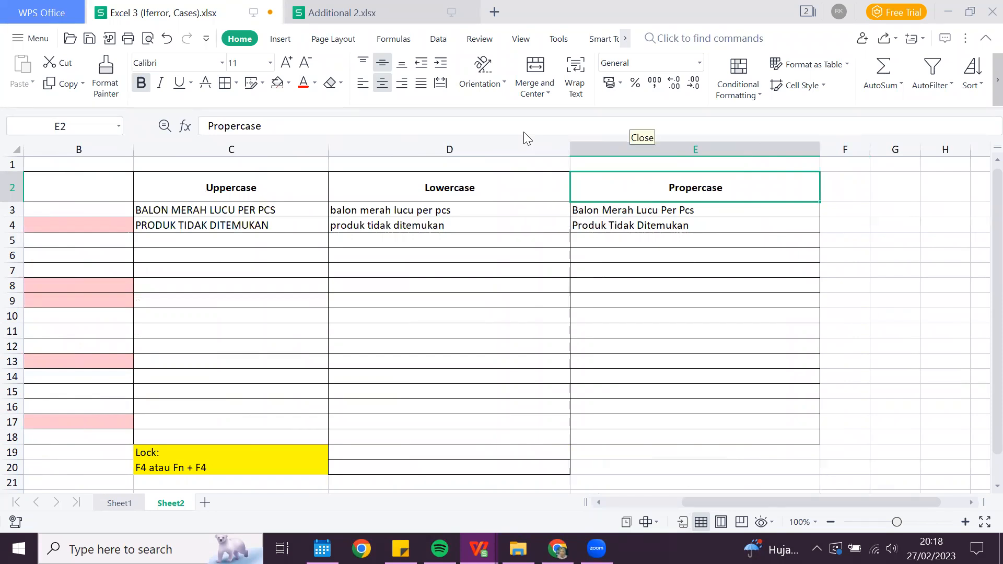
left_click_drag(793, 502, 670, 488)
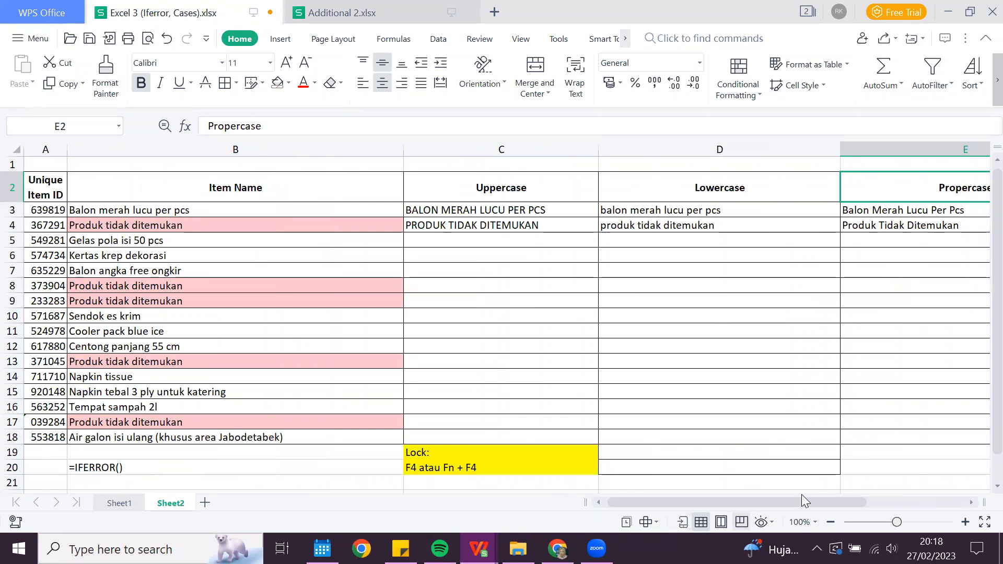
scroll(763, 182, "right", 5)
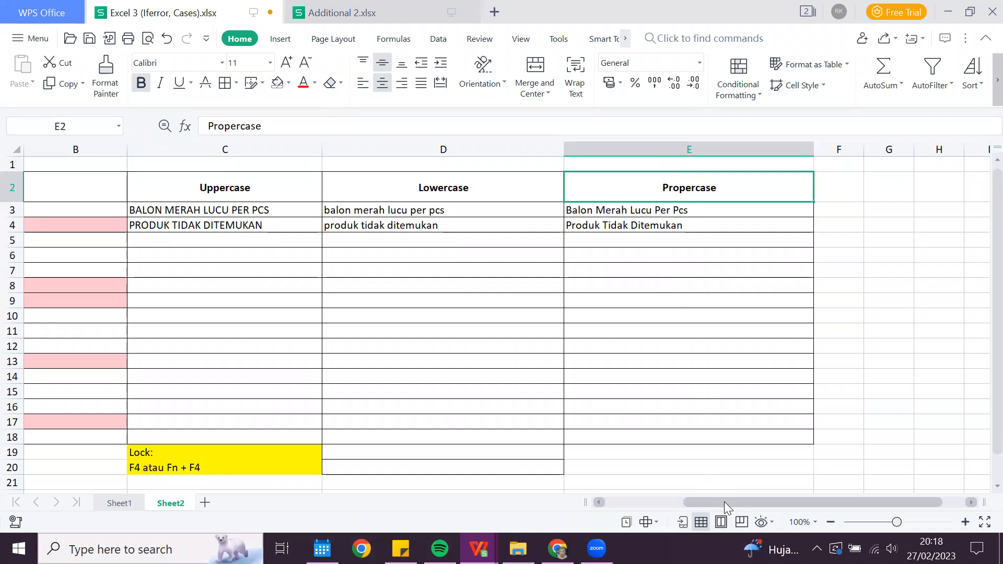
left_click_drag(724, 501, 641, 495)
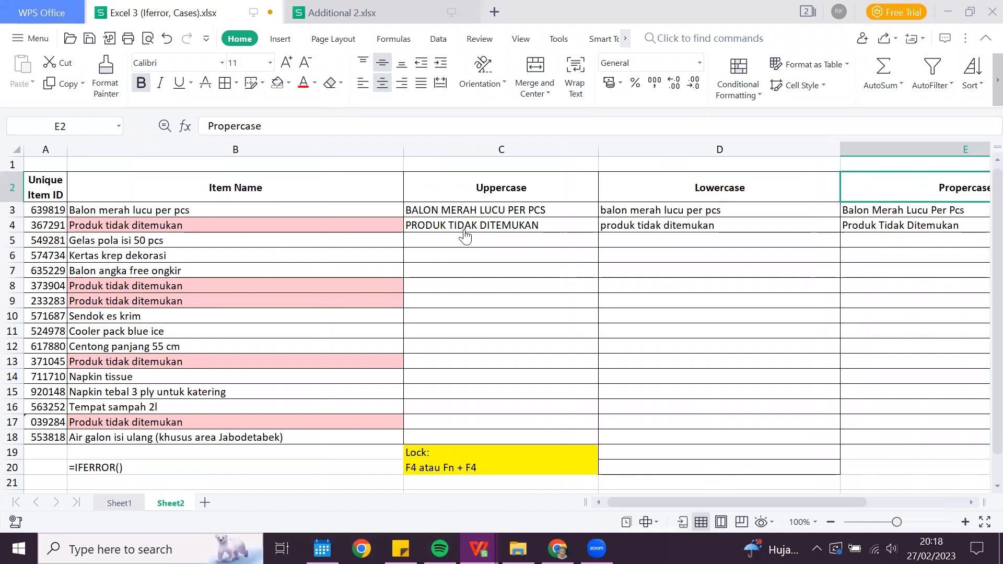
left_click(328, 230)
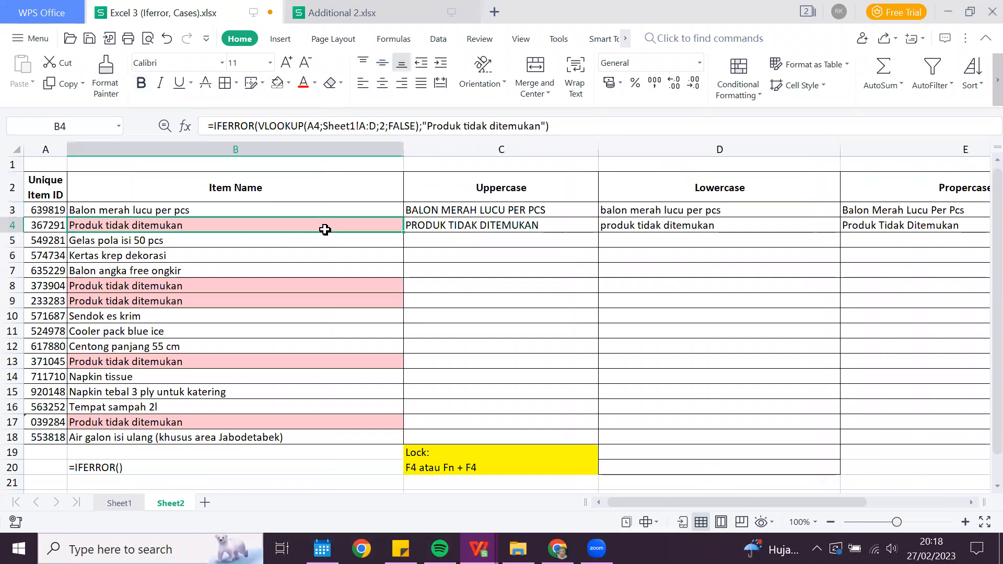
left_click(343, 282)
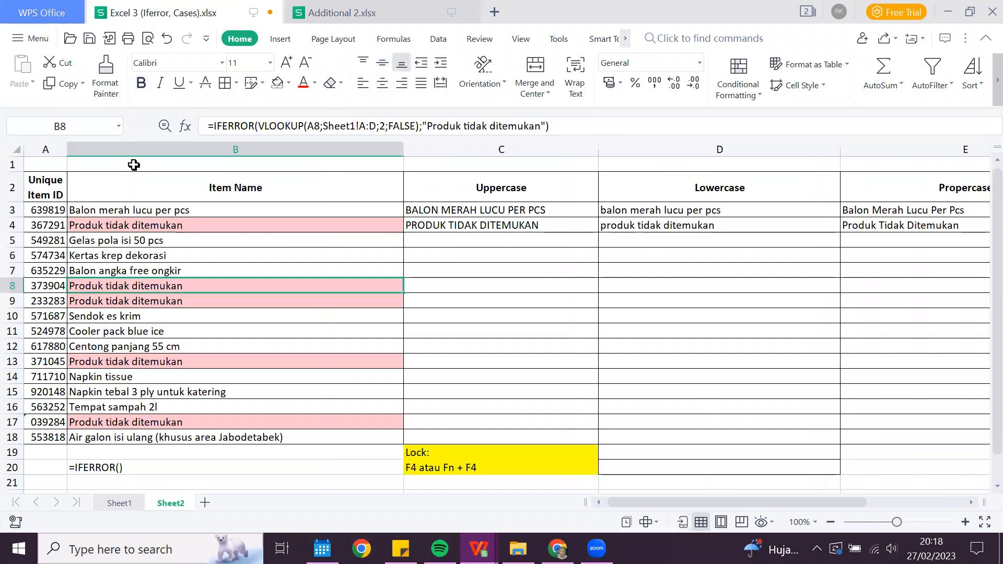
Step: Add an AutoFilter to header row 2 and look over the Item Name column's filter options
left_click(12, 187)
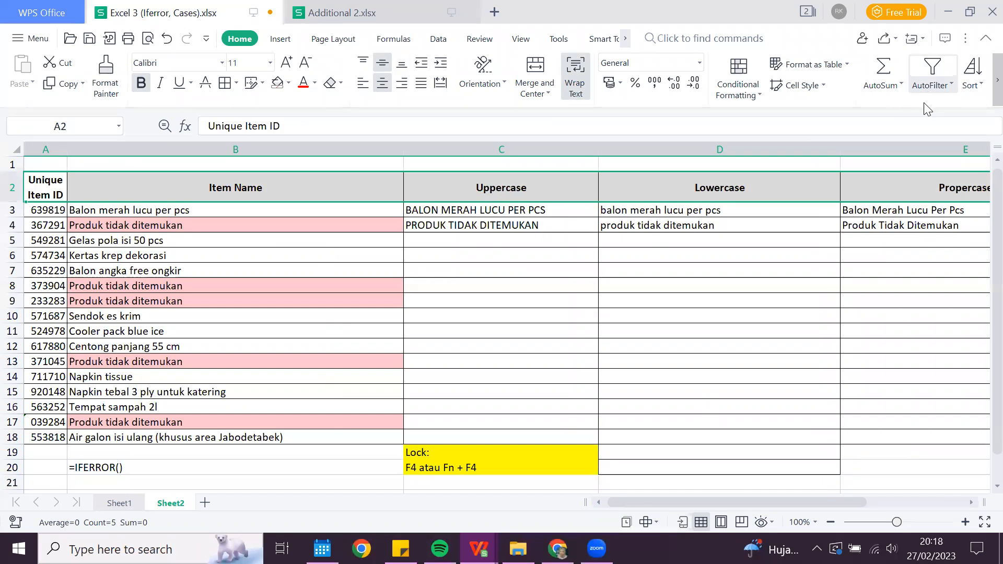
left_click(927, 86)
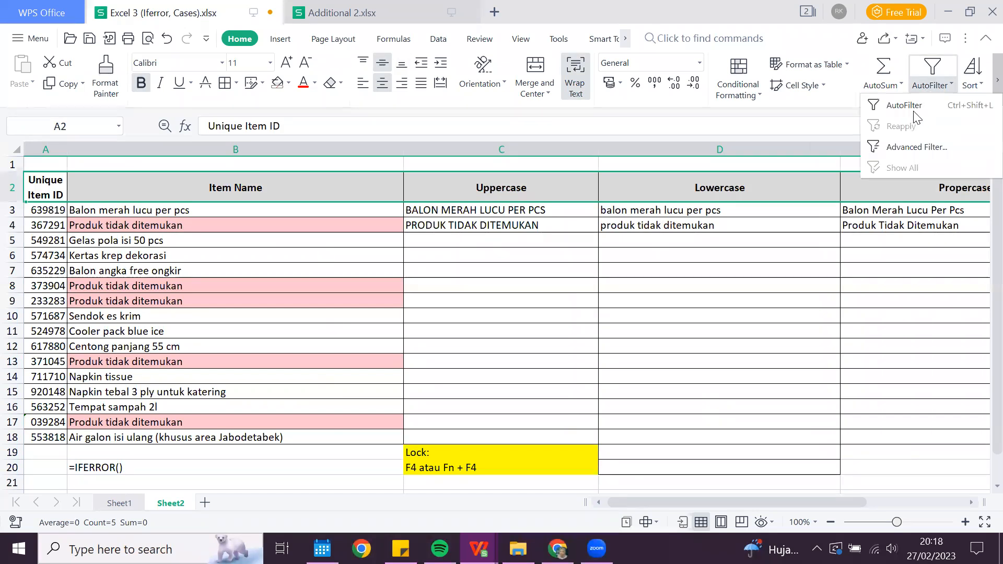
left_click(909, 106)
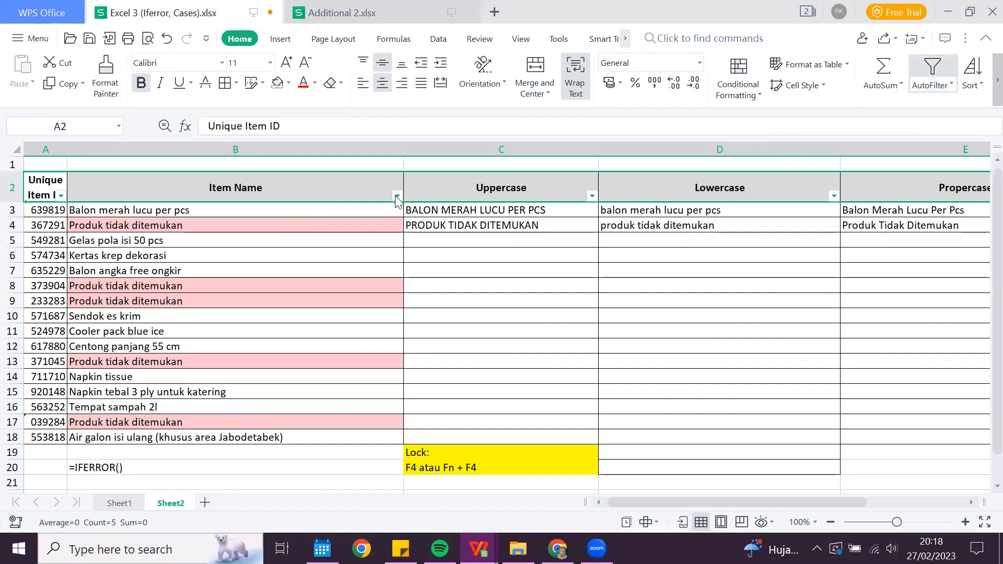
left_click(397, 195)
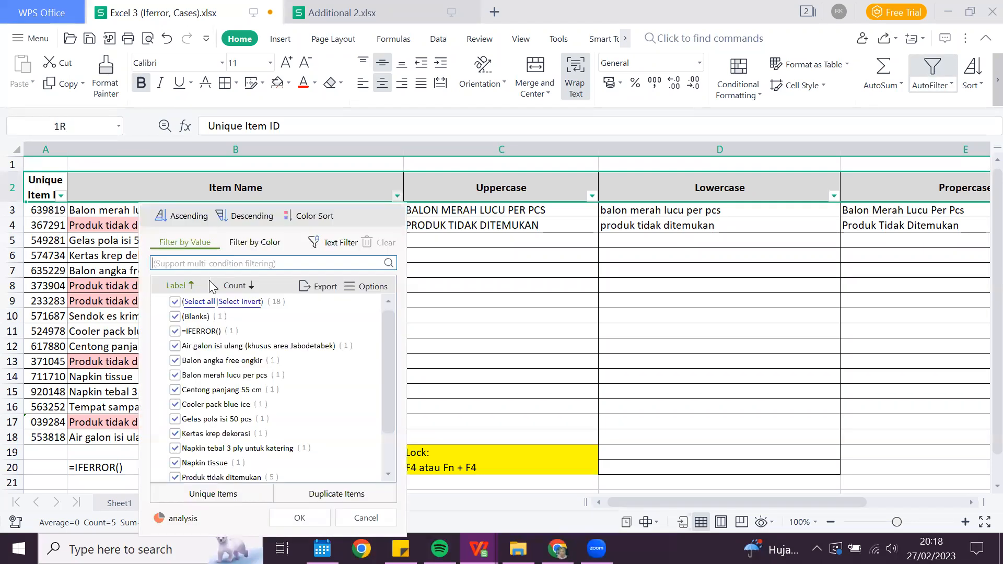
left_click(255, 242)
left_click(503, 315)
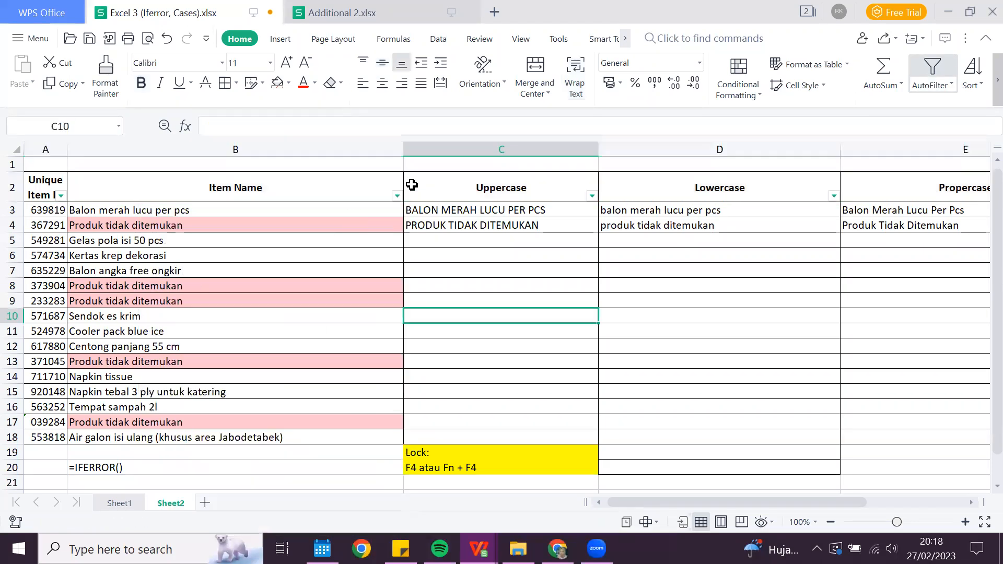
Step: Filter the Item Name column by "produk" to show only the "Produk tidak ditemukan" rows
left_click(397, 196)
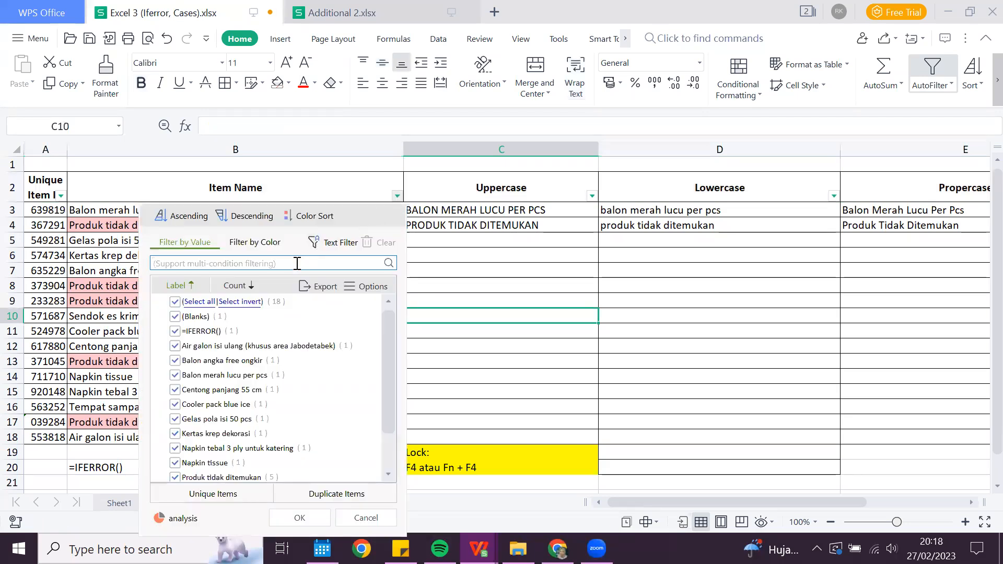
left_click(175, 302)
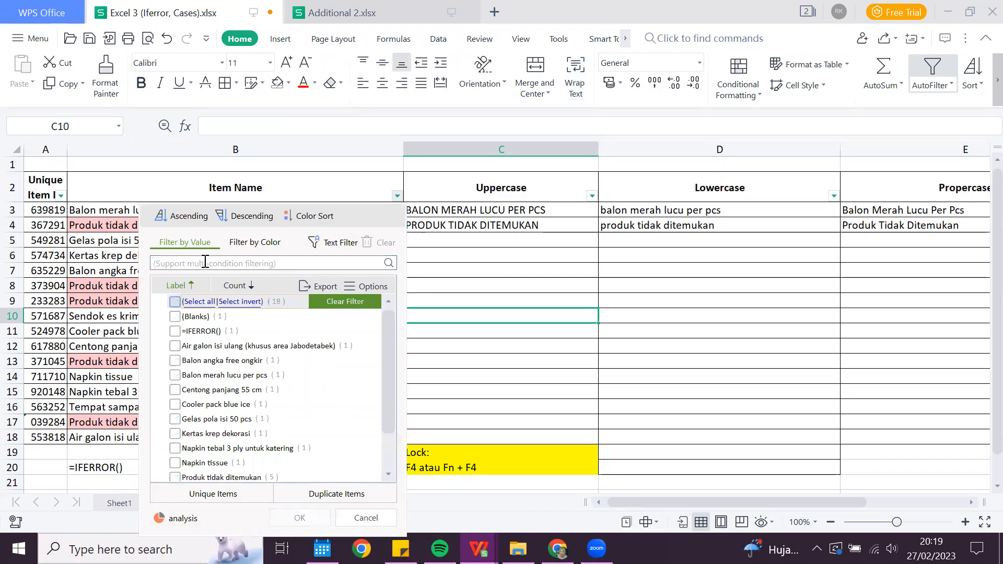
scroll(292, 370, "down", 1)
scroll(377, 311, "up", 1)
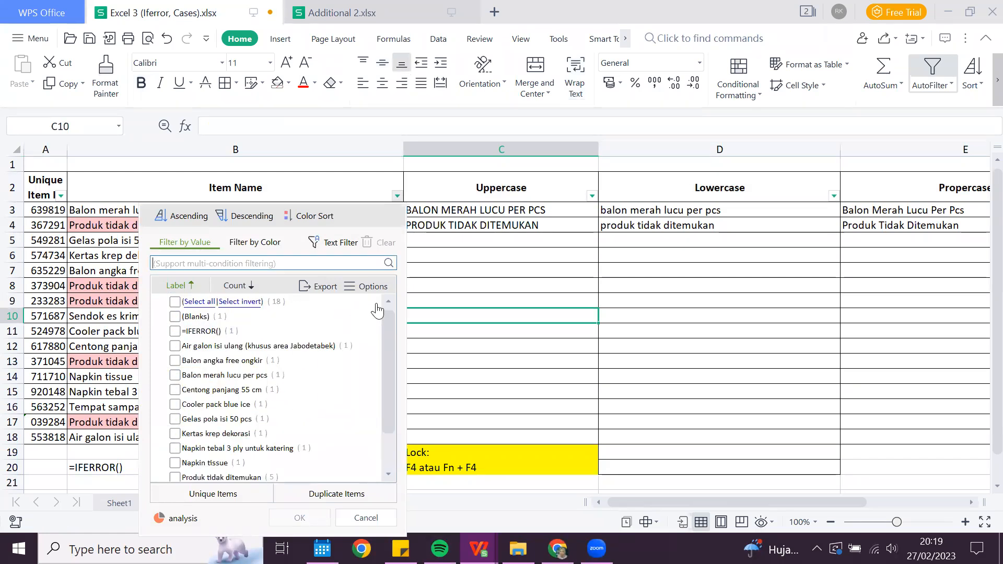
type("produk")
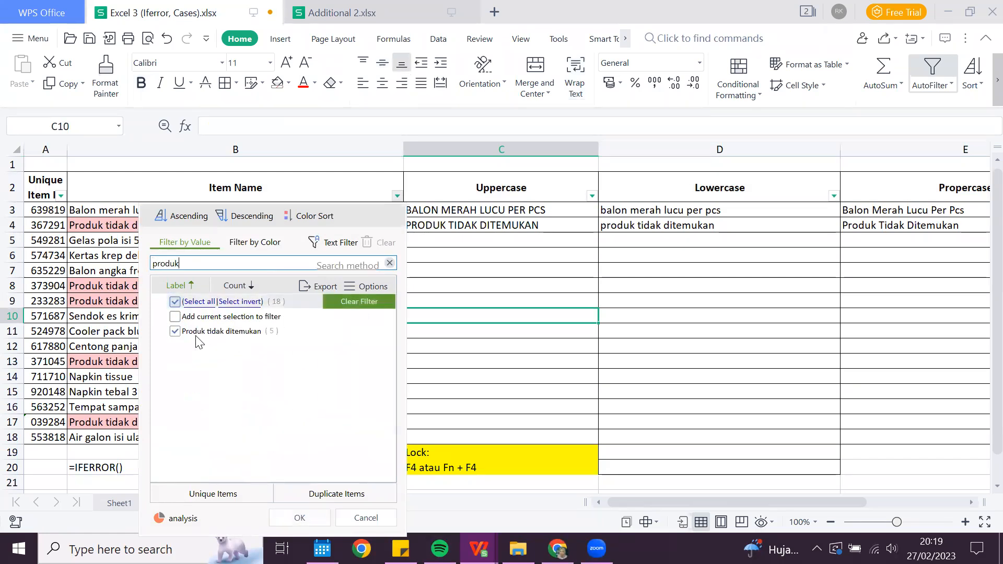
left_click(299, 517)
Step: Review the filtered "Produk tidak ditemukan" rows and their Unique Item IDs in column A
left_click(277, 239)
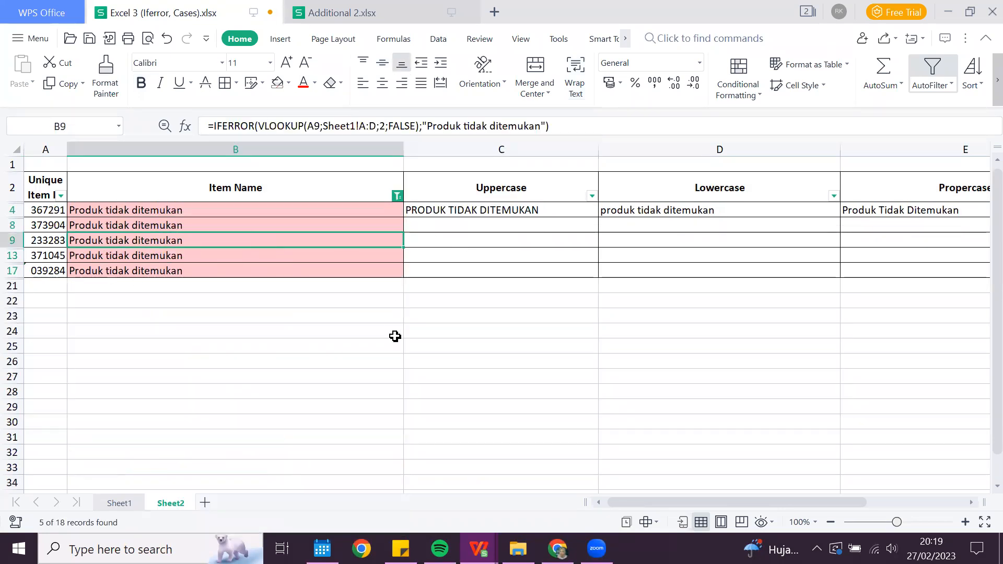
left_click(331, 253)
left_click(64, 215)
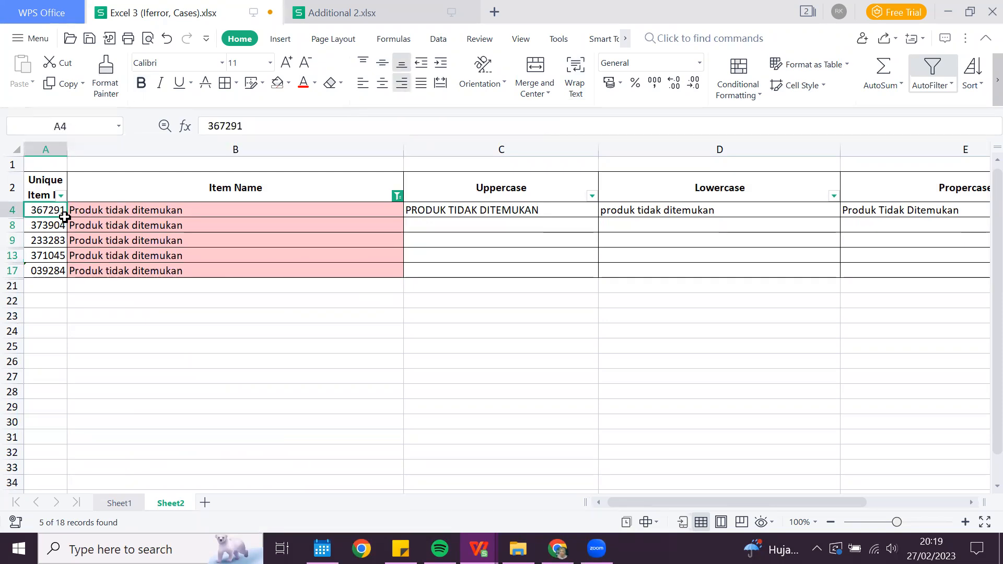
left_click(57, 241)
left_click(45, 267)
left_click(53, 184)
left_click(48, 210)
left_click(46, 241)
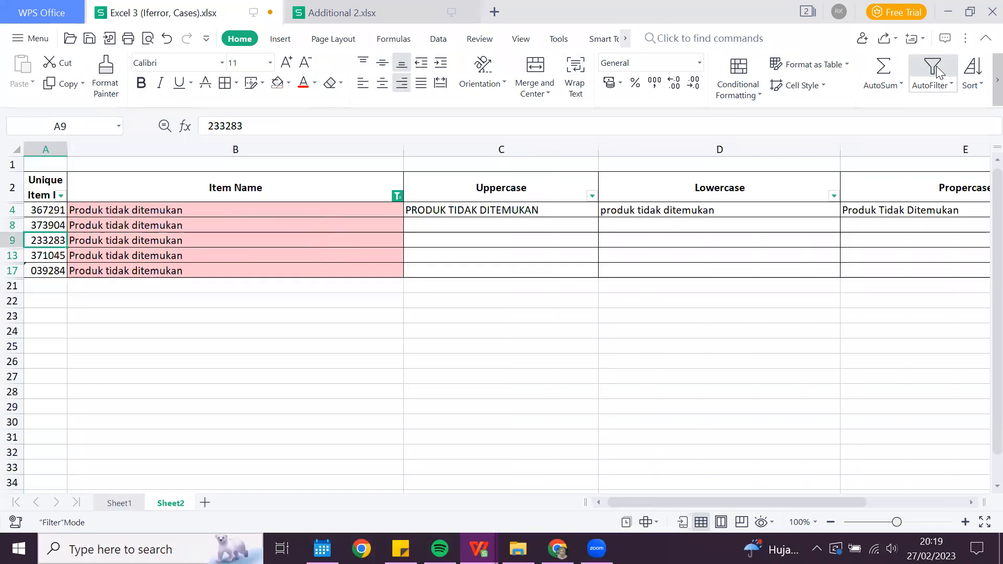
Step: Turn off the AutoFilter on Sheet2 and check the IFERROR formula in B4 against its Unique Item ID
left_click(939, 71)
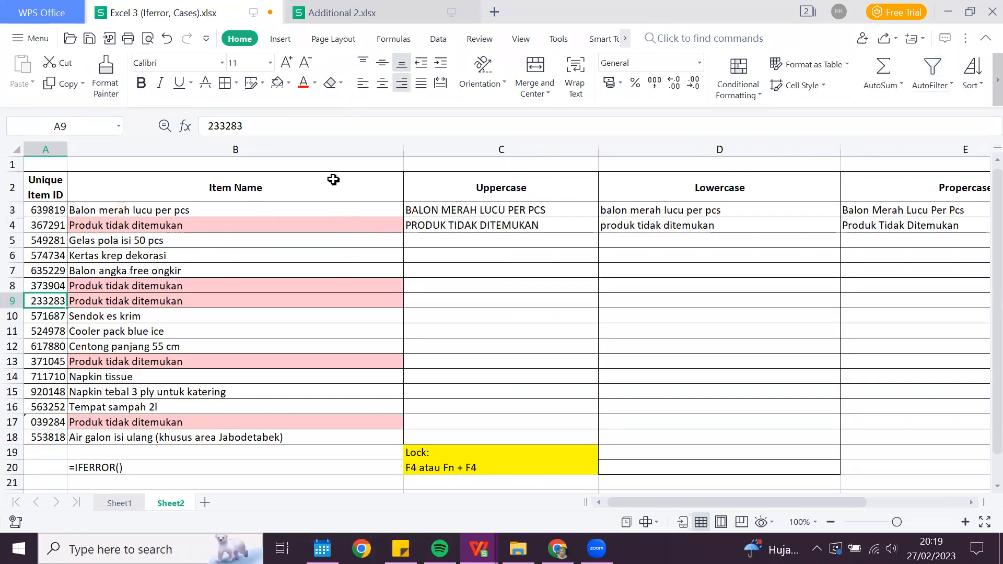
left_click(316, 225)
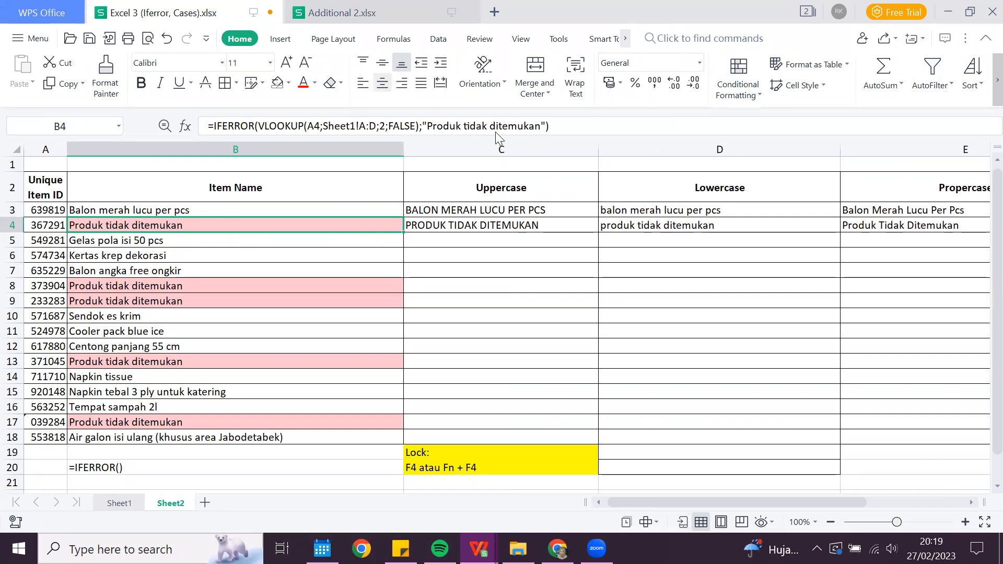
left_click(13, 186)
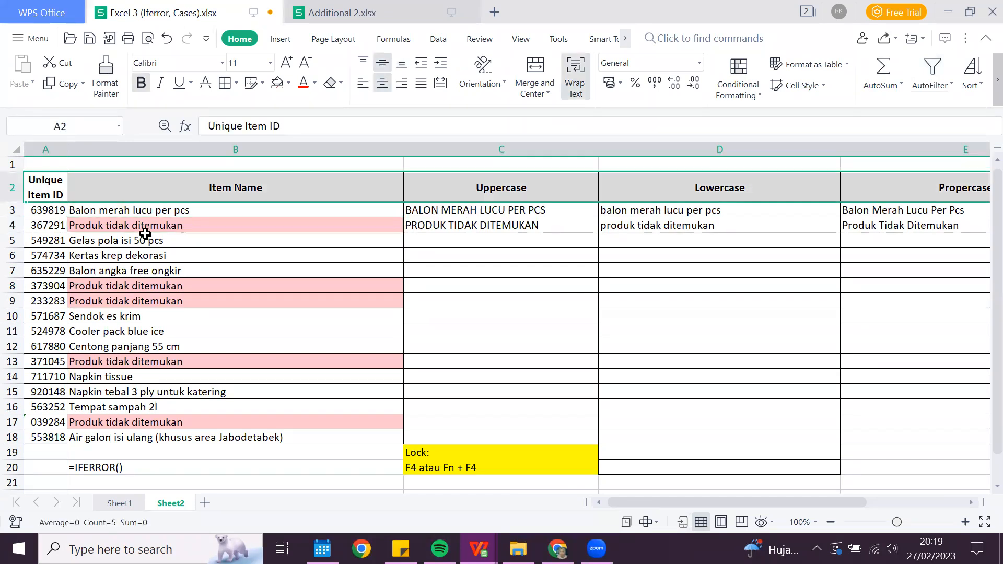
left_click(56, 225)
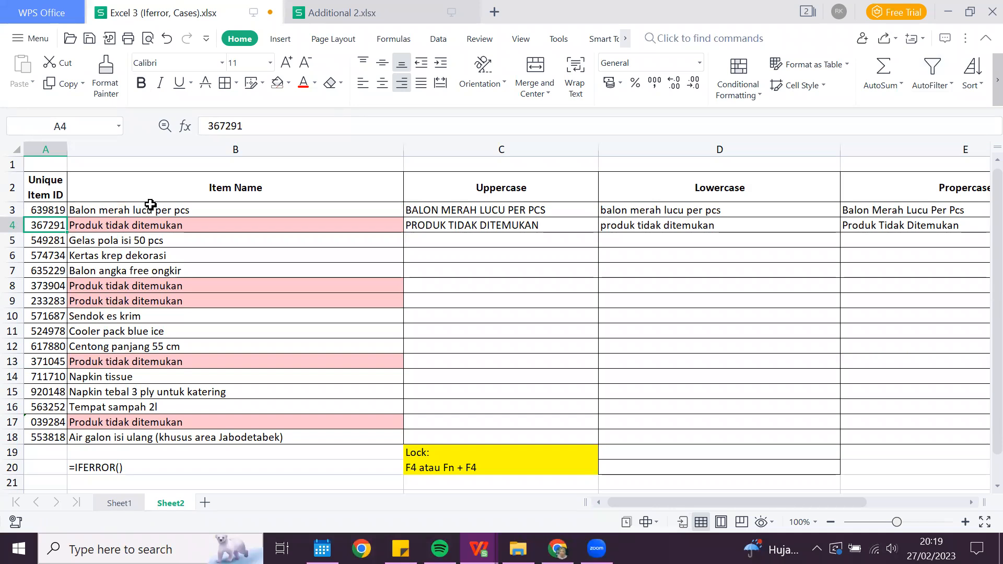
Step: Enter =UPPER(B5) in cell C5 of the Uppercase column
left_click(474, 245)
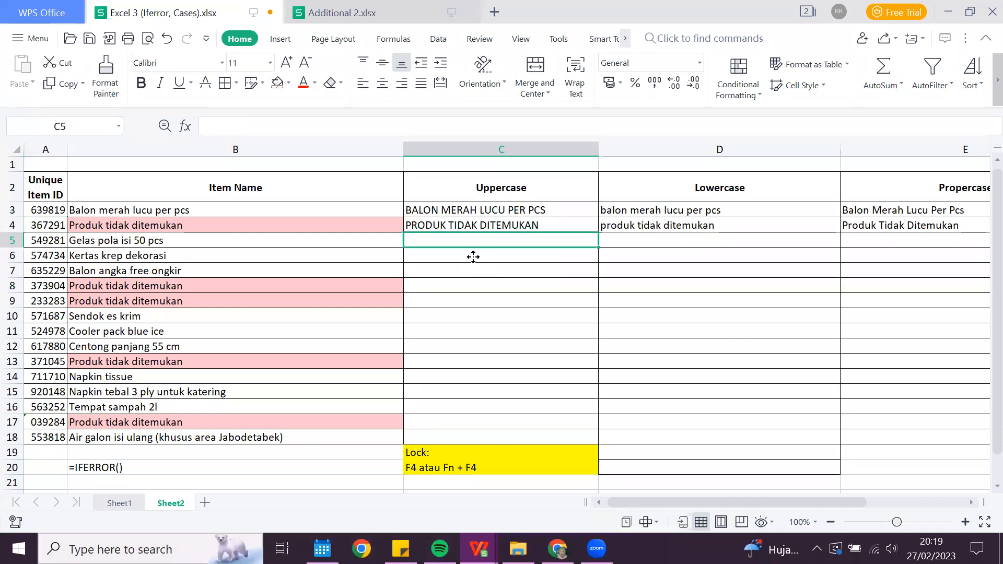
type("=upp")
key("Tab")
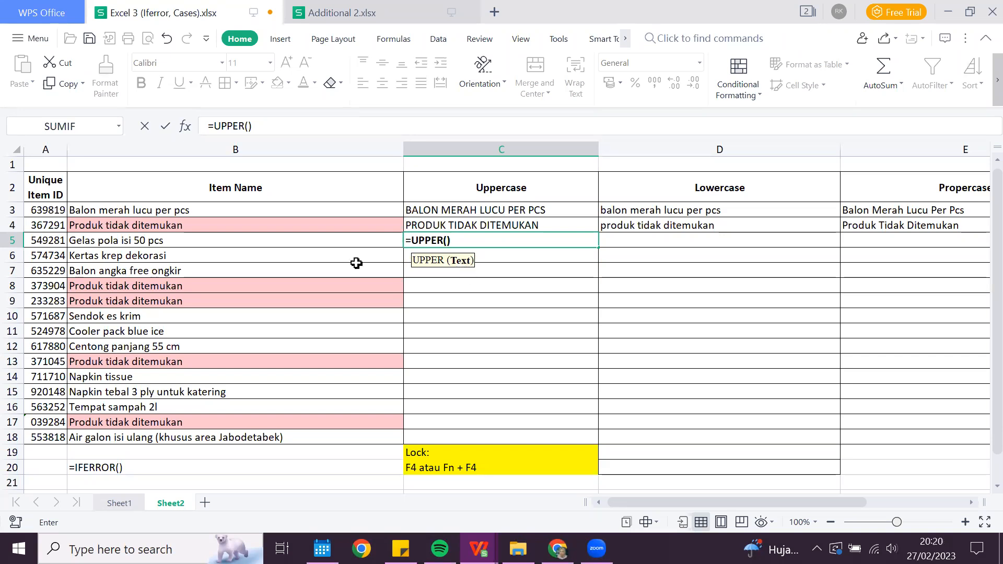
left_click(262, 239)
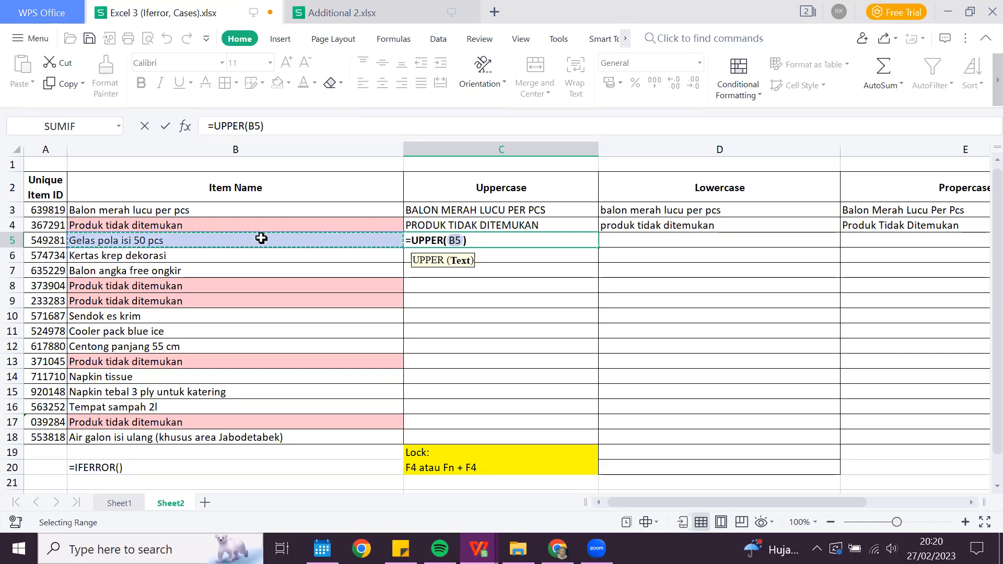
key("Return")
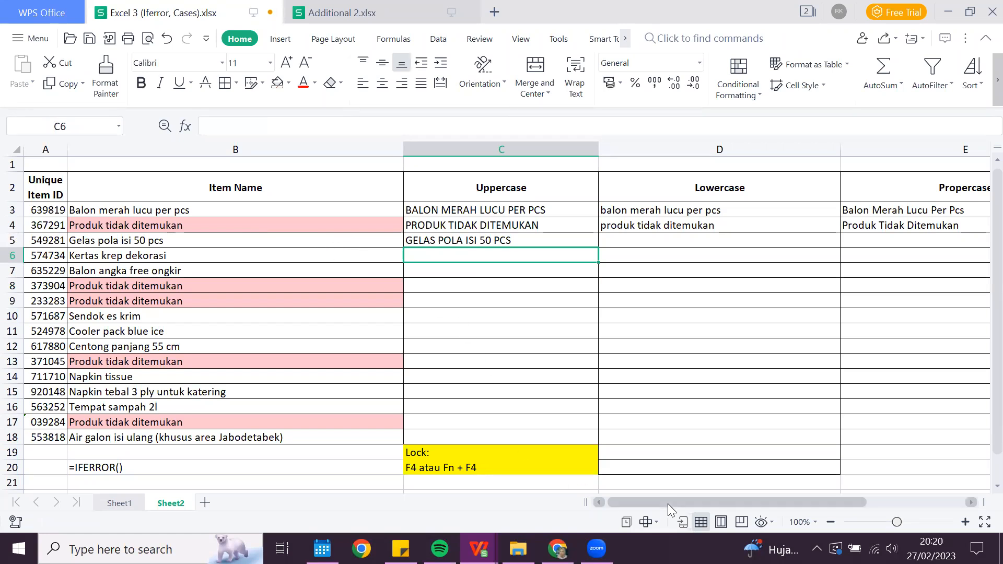
Step: Enter =LOWER(B5) in cell D5 of the Lowercase column
left_click_drag(682, 501, 686, 500)
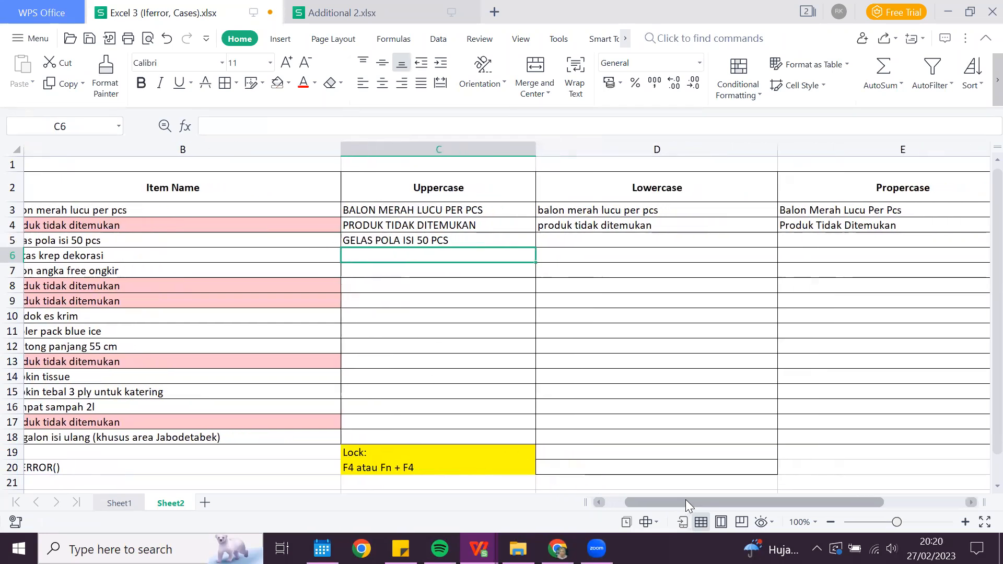
left_click(566, 238)
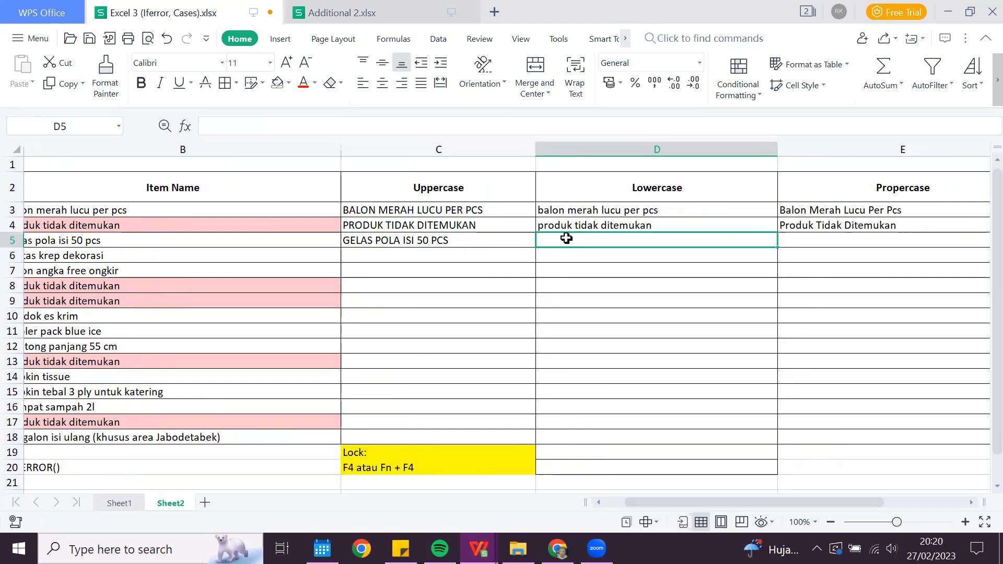
type("=lower")
key("Tab")
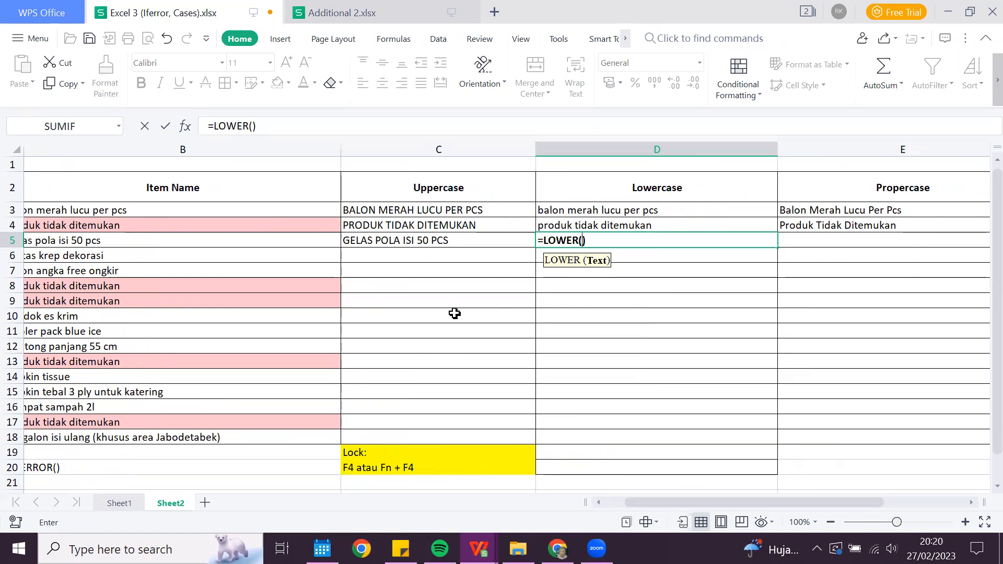
left_click(235, 239)
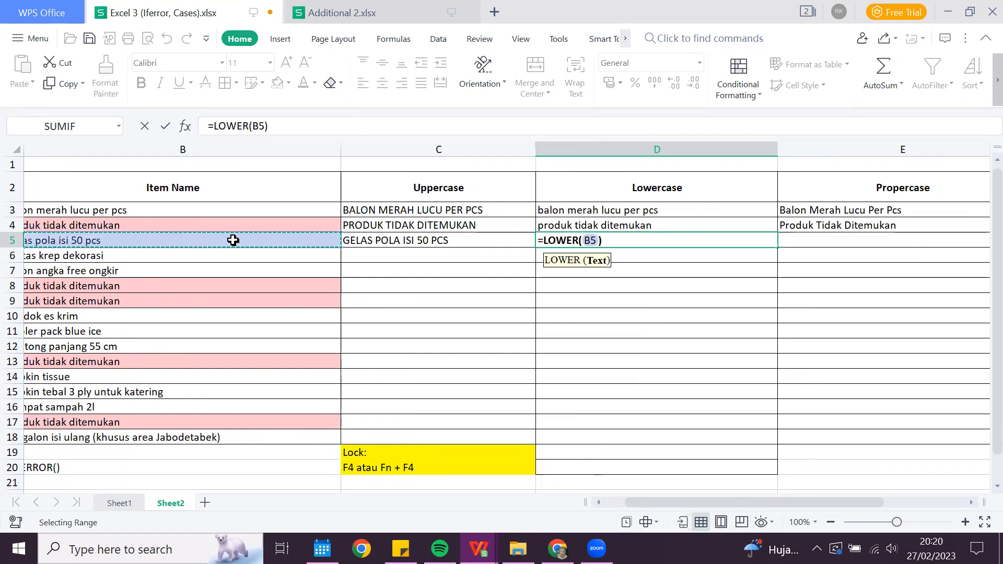
key("Return")
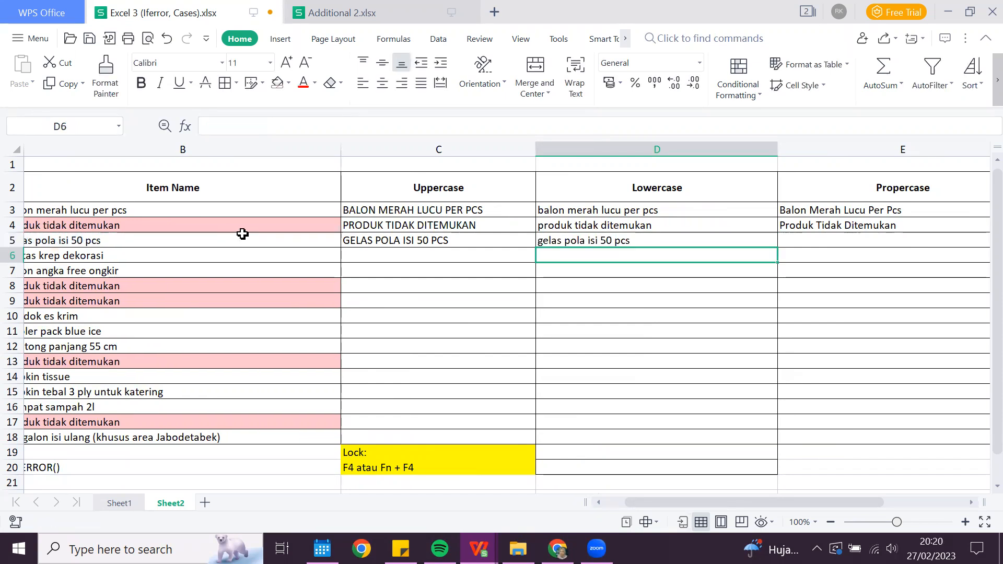
Step: Enter =PROPER(B5) in cell E5 of the Propercase column
left_click(847, 241)
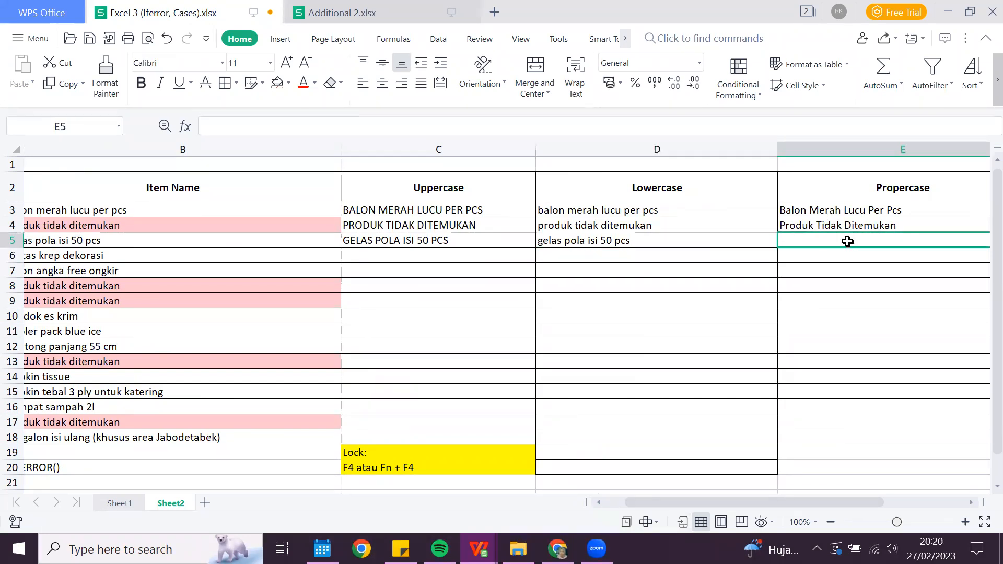
type("=prop")
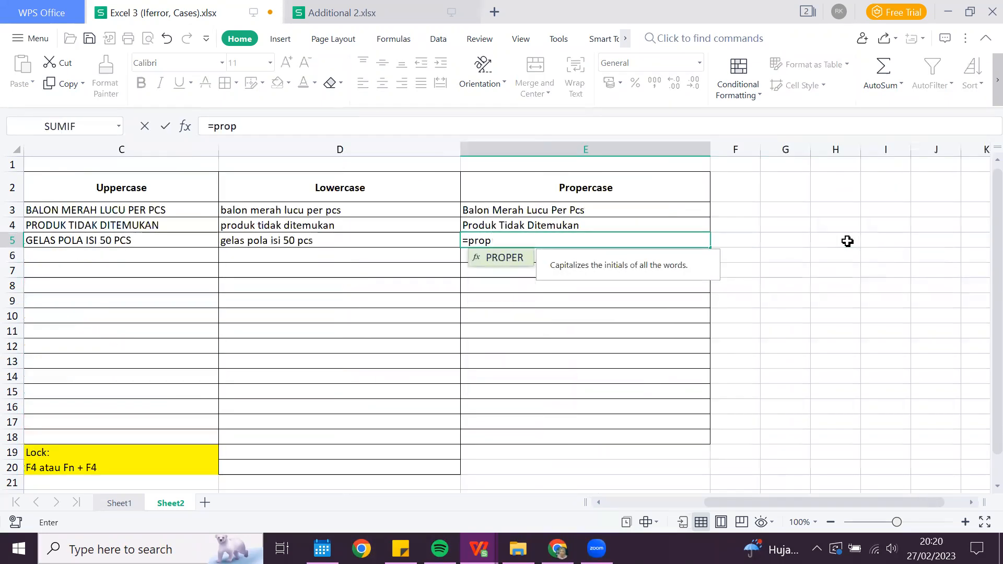
key("Tab")
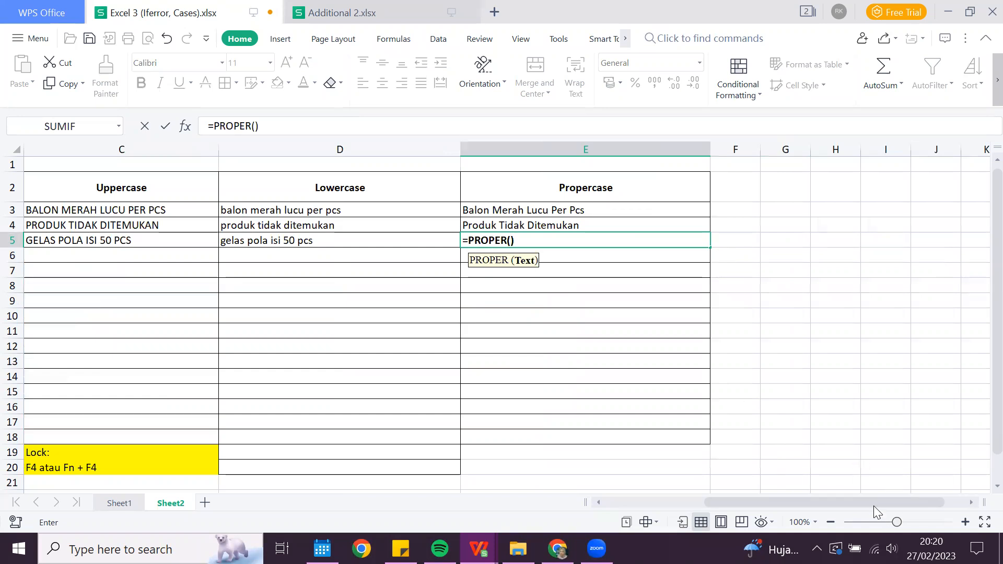
scroll(795, 510, "left", 2)
scroll(368, 245, "left", 5)
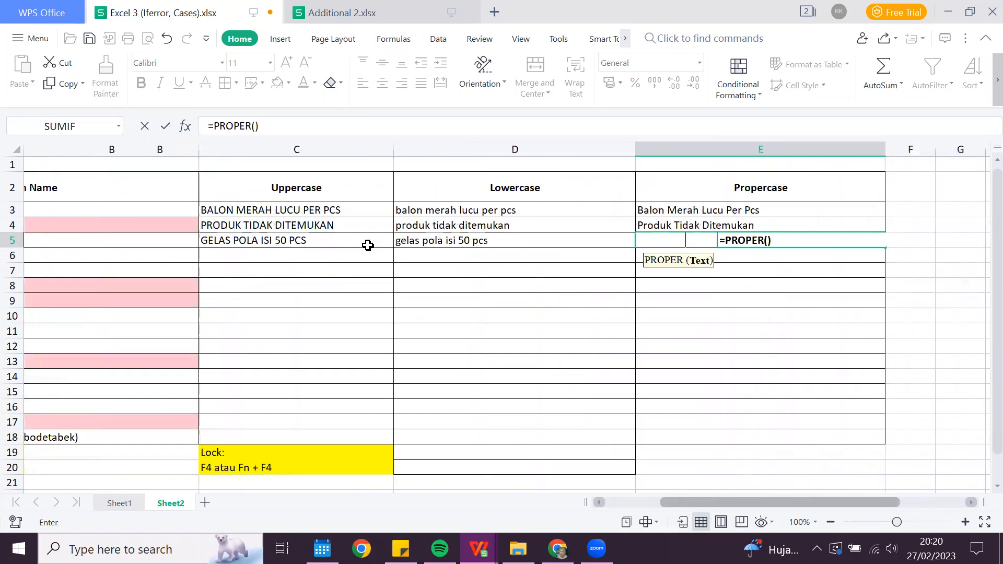
left_click(416, 240)
key("Return")
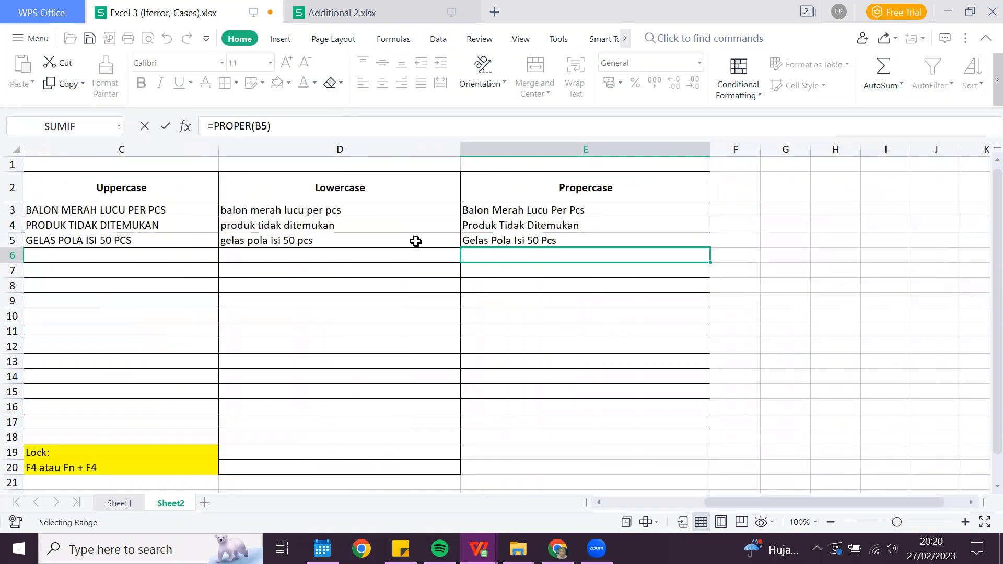
left_click(484, 239)
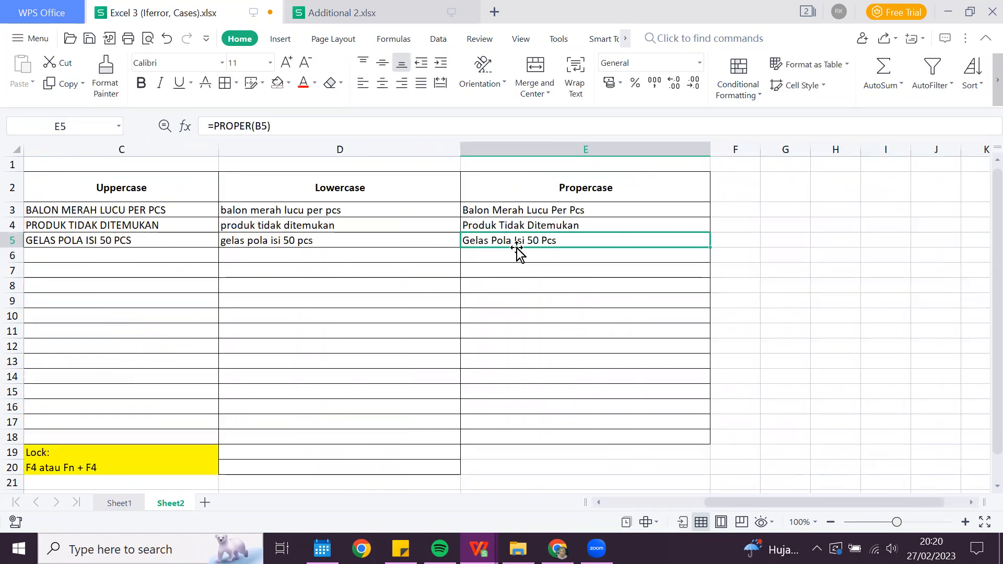
Step: Fill the UPPER, LOWER and PROPER formulas from C5:E5 down to row 18
left_click_drag(794, 500, 640, 519)
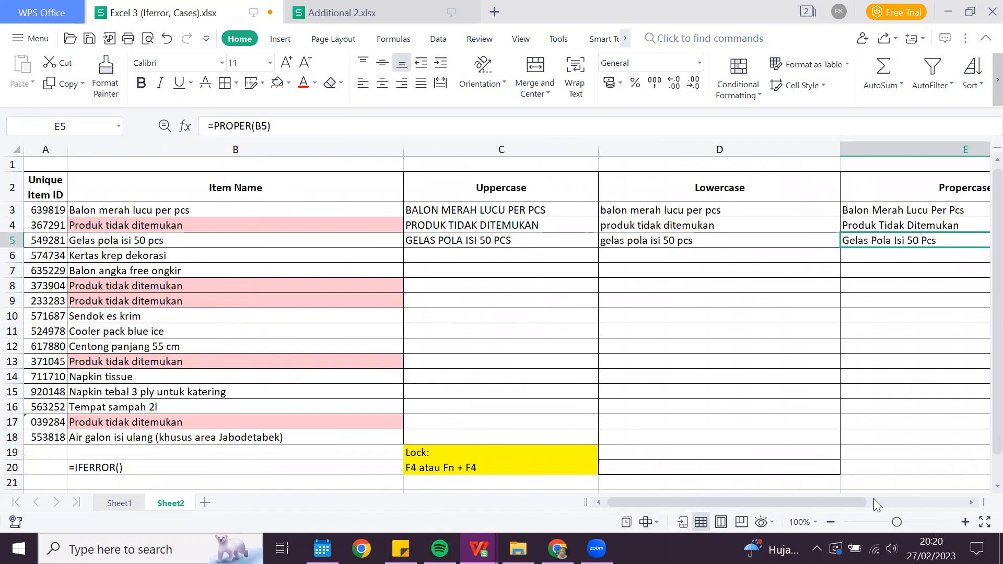
left_click(538, 241)
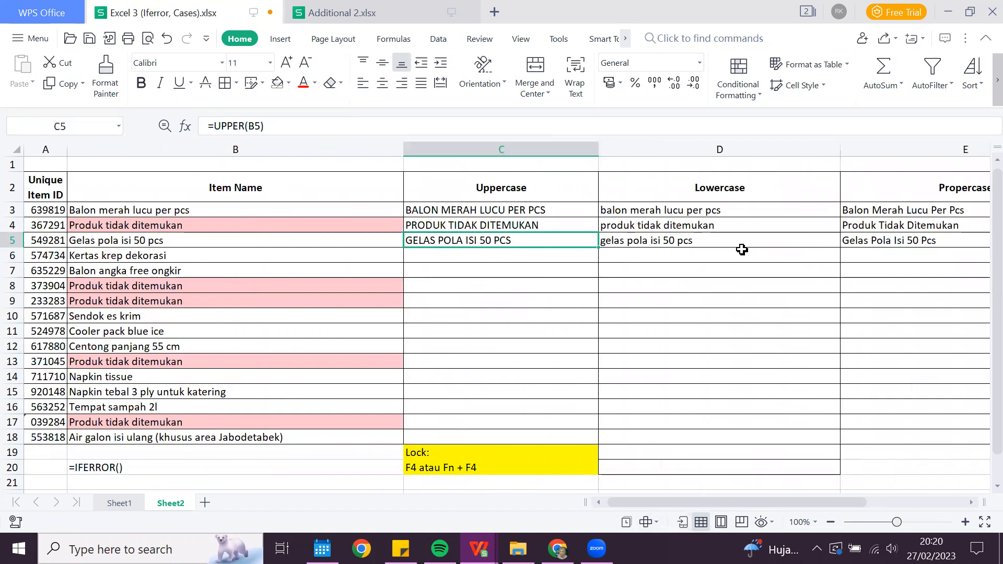
scroll(742, 249, "right", 3)
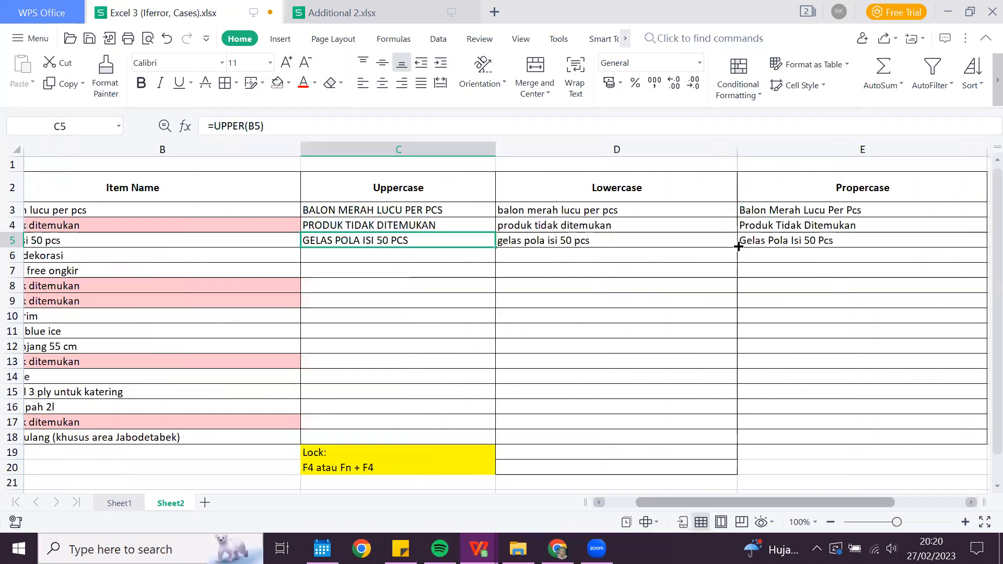
scroll(733, 269, "right", 5)
key("shift+Right")
key("shift+Right")
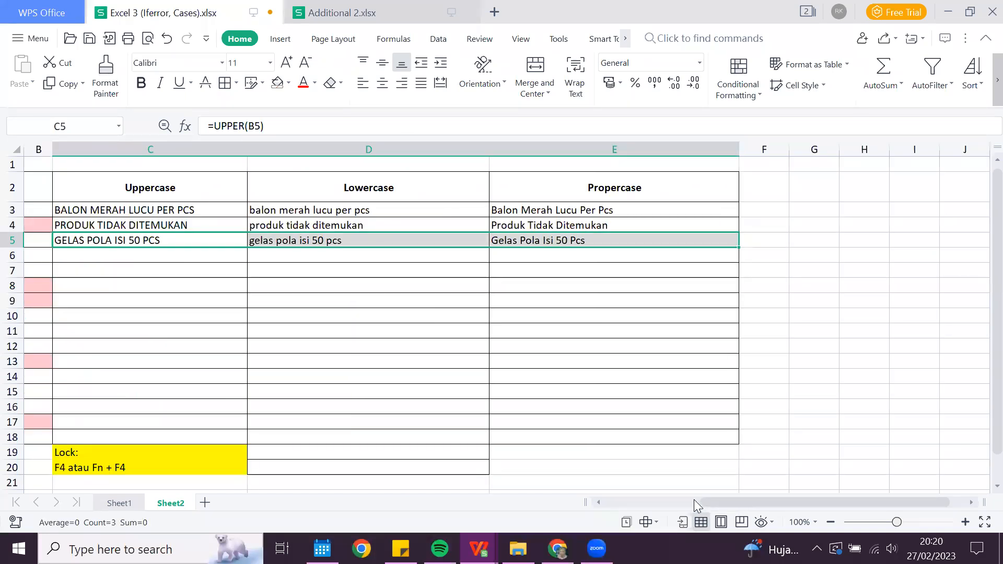
double_click(738, 247)
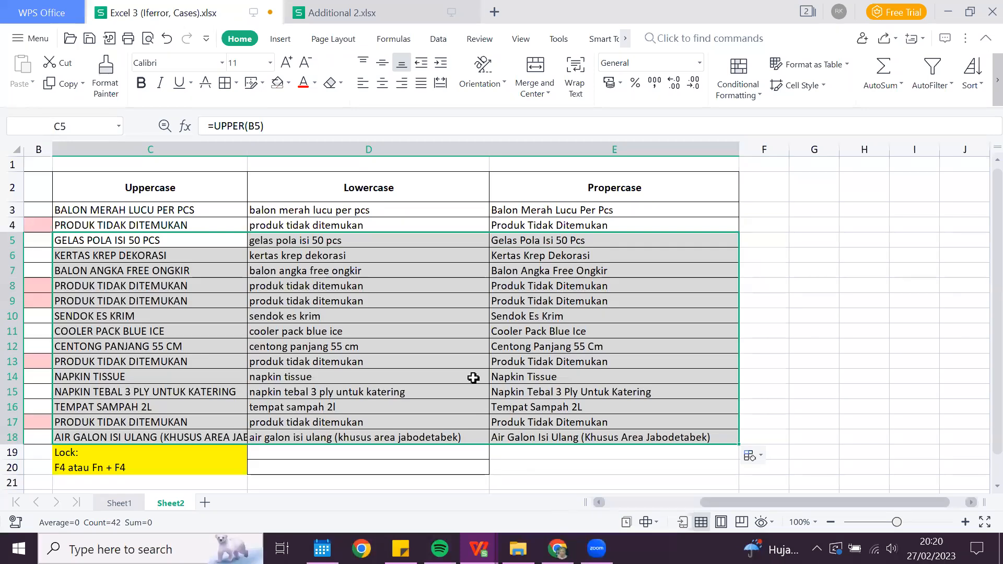
scroll(396, 327, "left", 1)
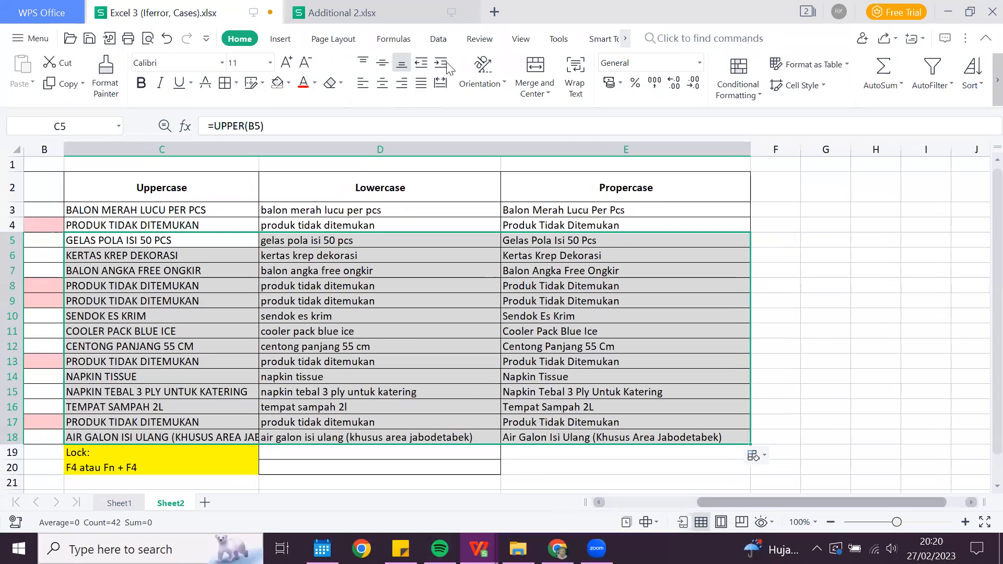
scroll(445, 62, "left", 3)
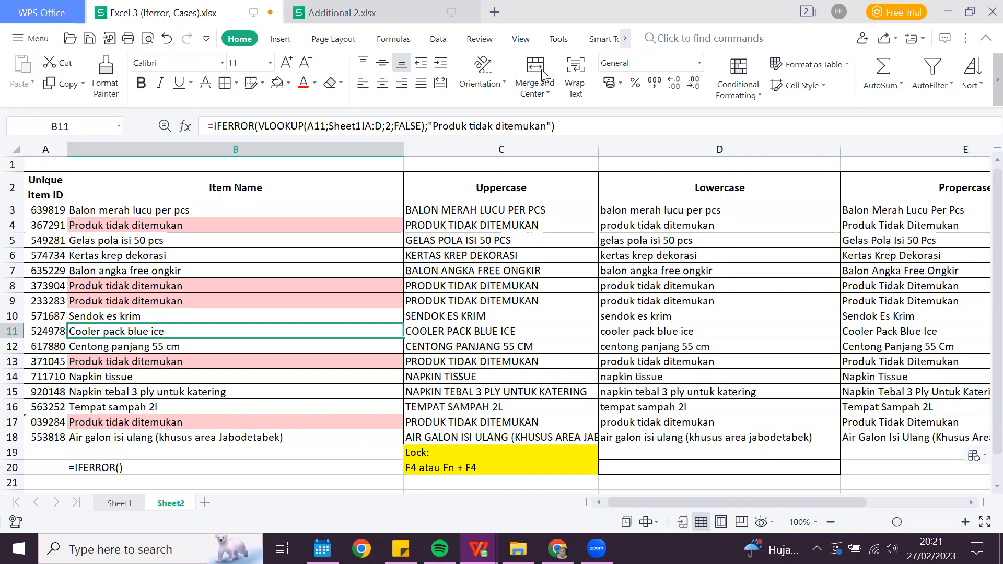
left_click(502, 421)
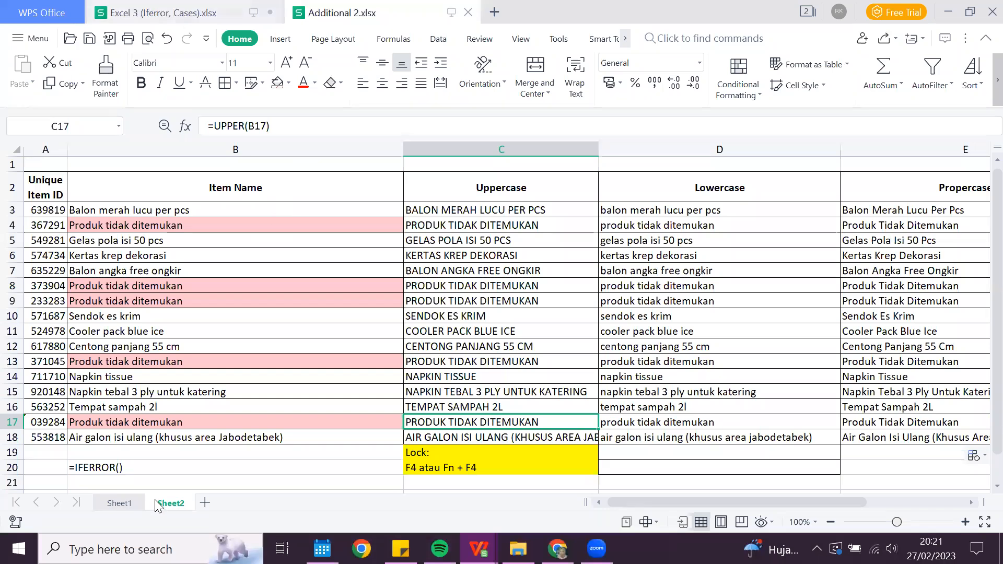
Step: Switch to the Additional 2.xlsx workbook and look over the June Promo Item List on the Data_Produk sheet
left_click(341, 13)
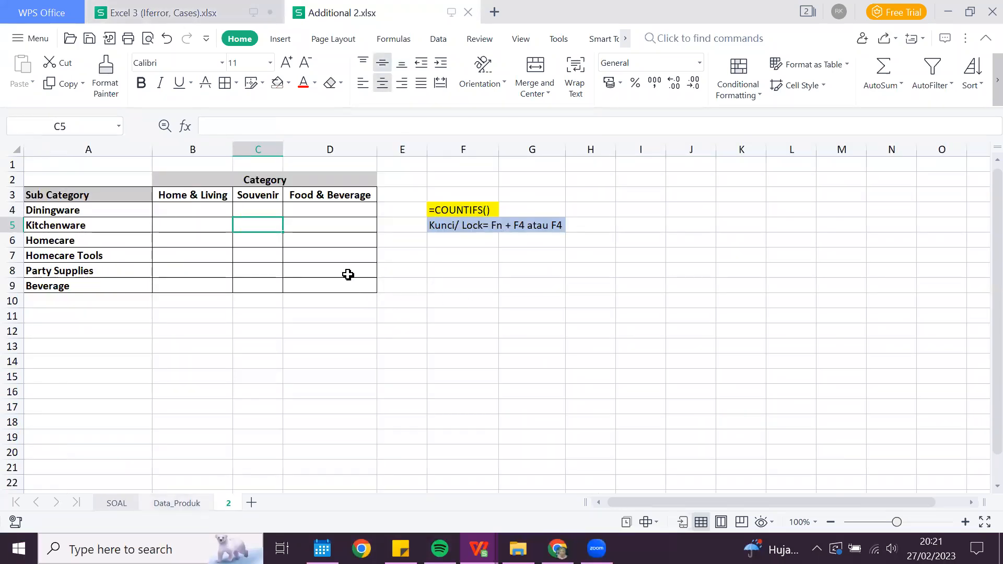
key("ctrl+Page_Up")
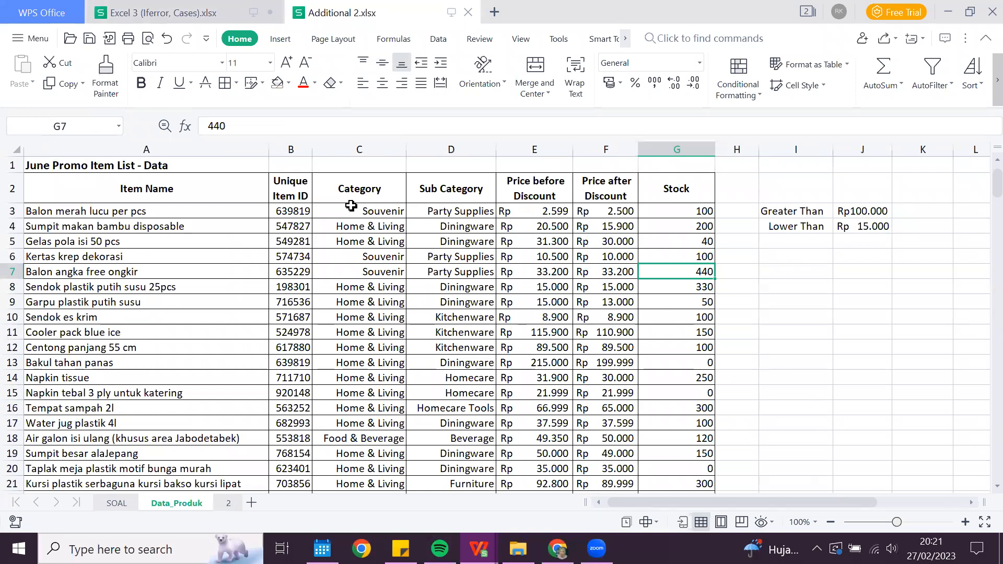
left_click(124, 198)
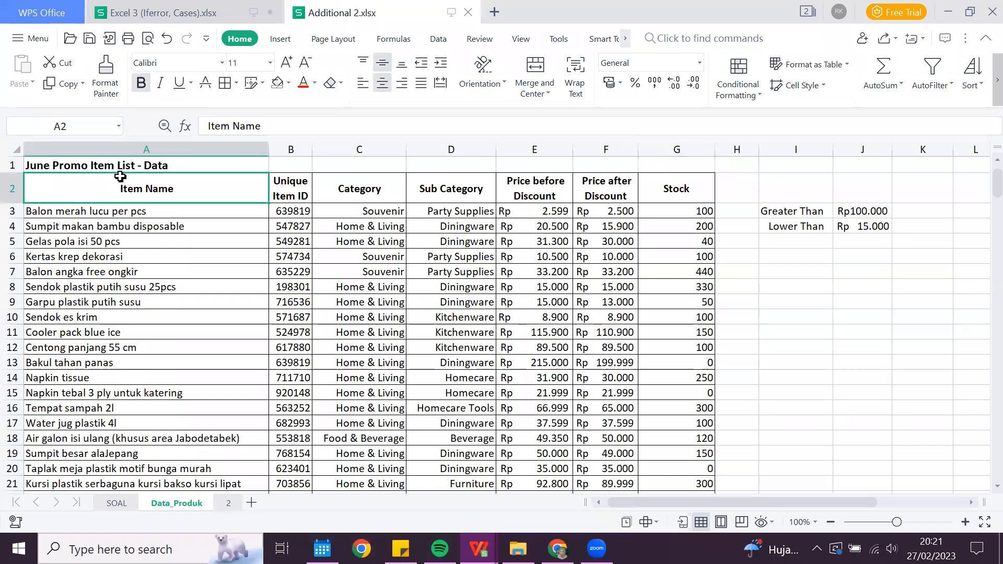
left_click(100, 169)
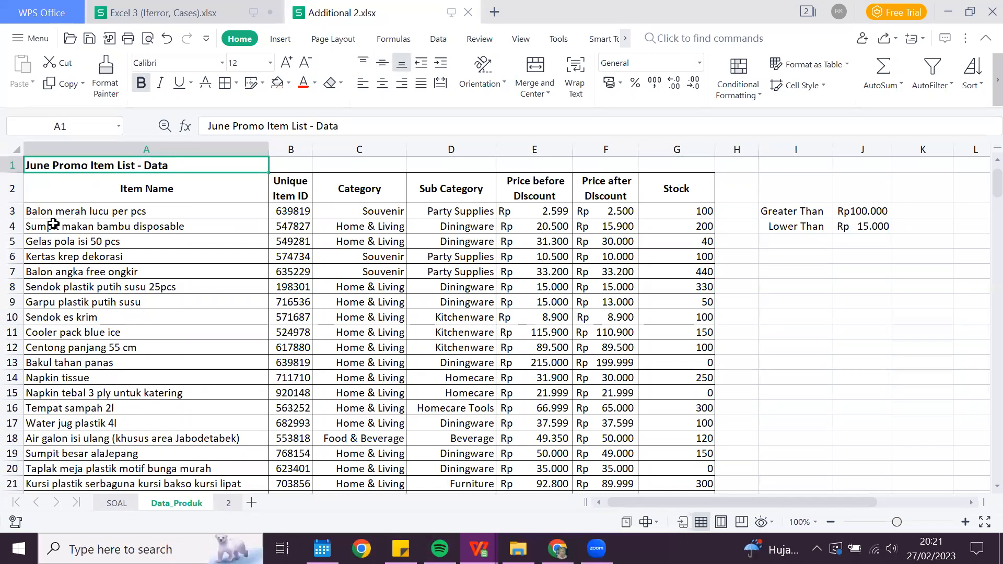
key("Down")
key("Down")
key("Down")
key("Right")
key("Right")
key("Right")
key("Right")
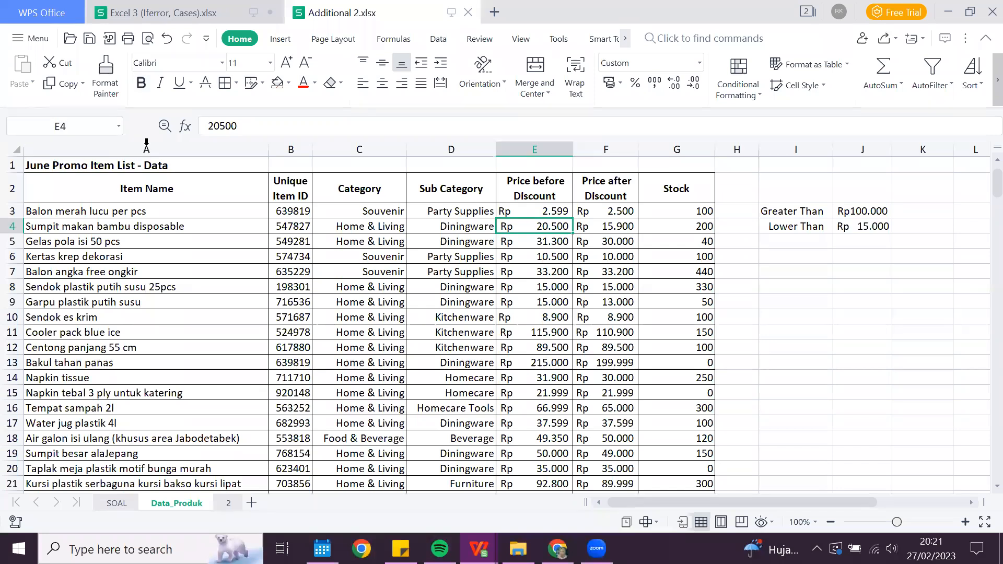
Step: Review the Item Name, Unique Item ID, Category and Sub Category columns of the product data
left_click(146, 146)
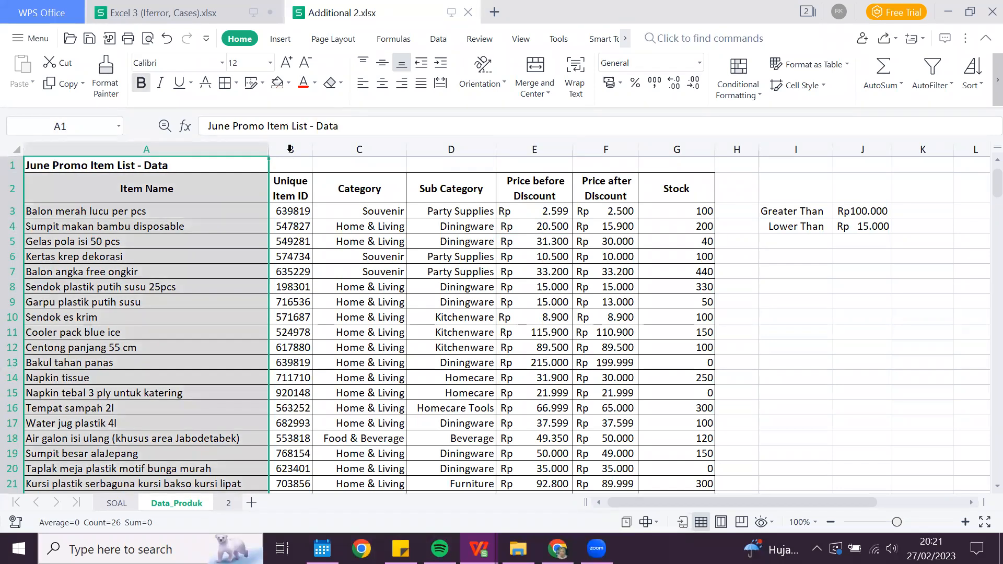
left_click(291, 150)
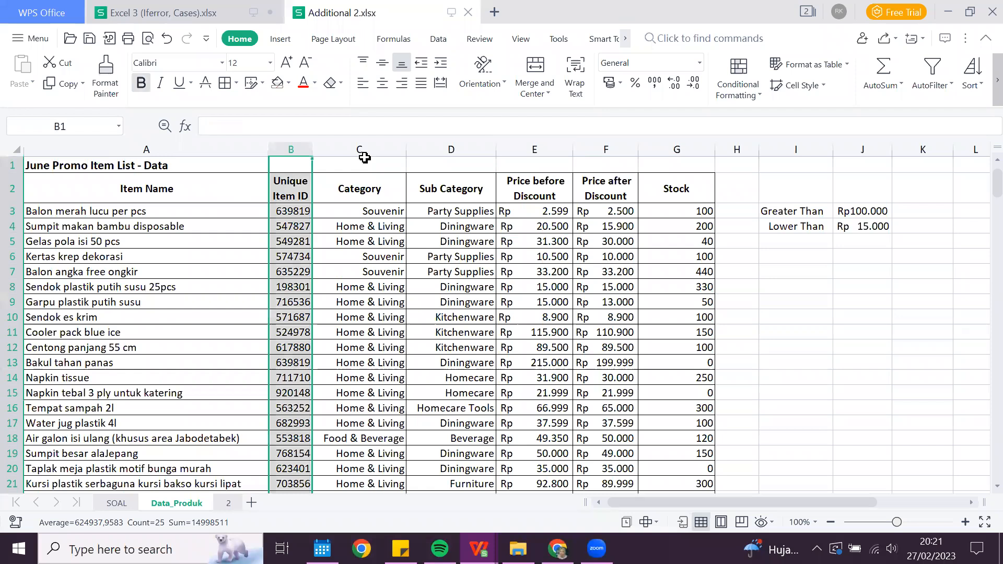
left_click(361, 150)
left_click(465, 147)
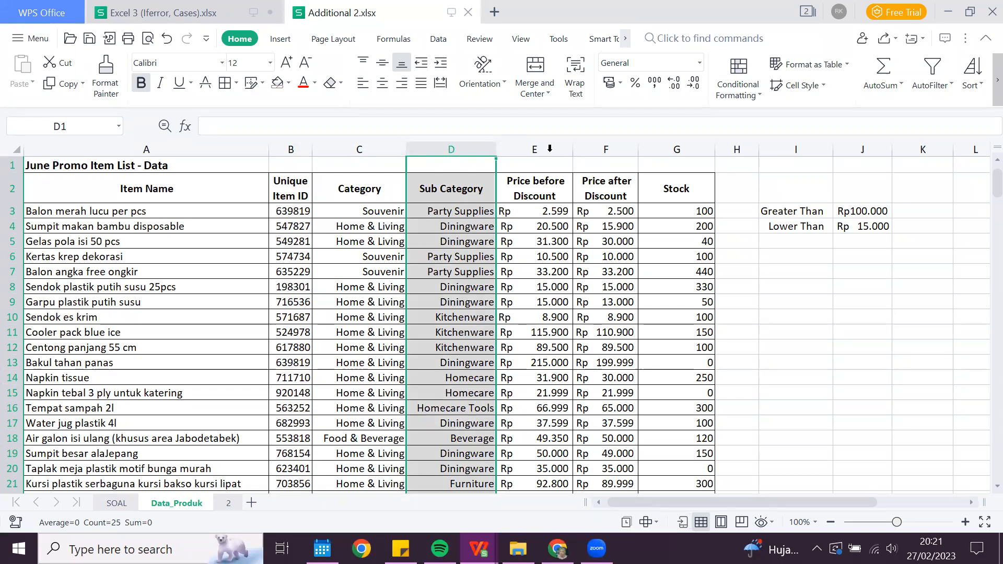
Step: Examine the Price before Discount, Price after Discount and Stock columns, along with row 4 of the product data
left_click(540, 211)
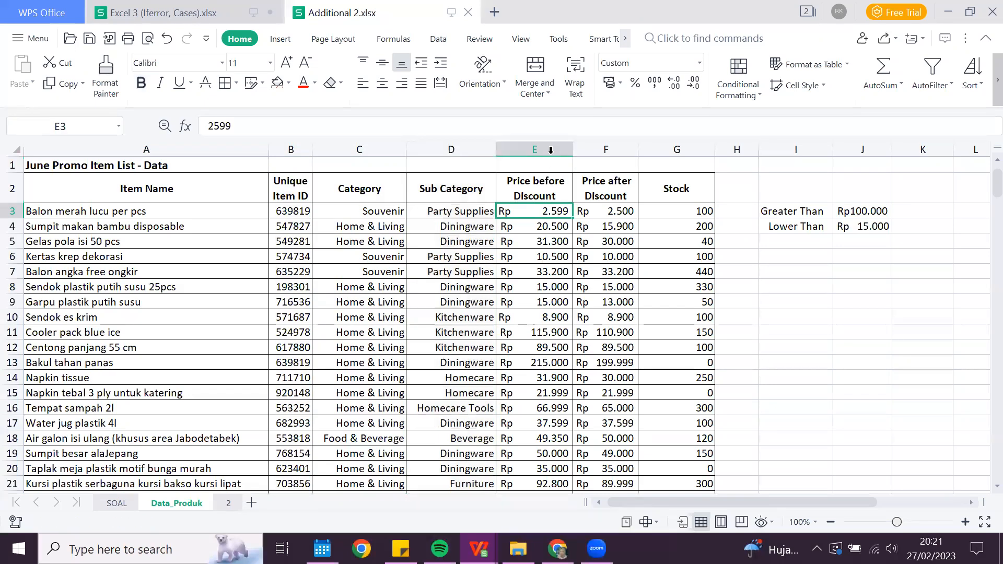
left_click(551, 152)
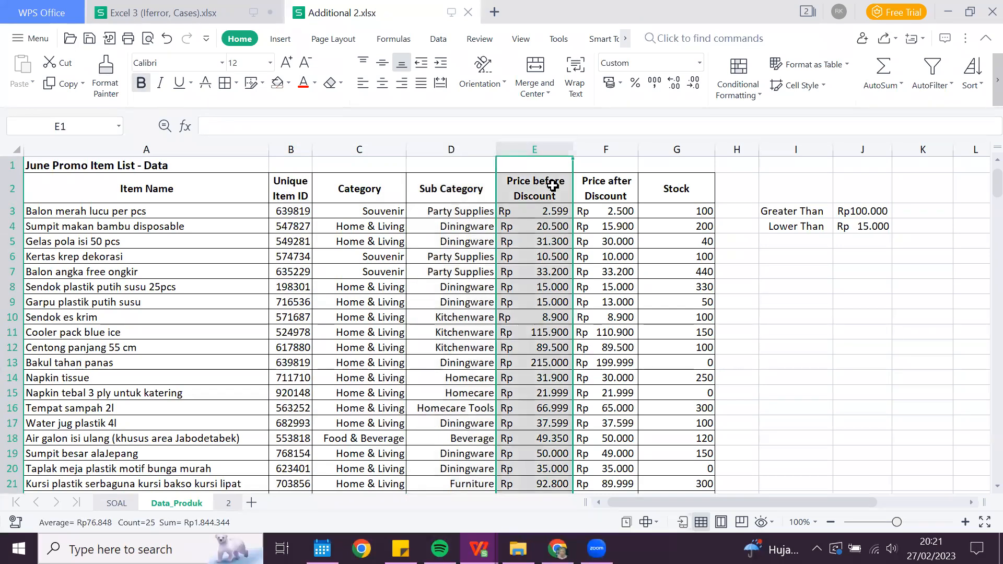
left_click(599, 150)
left_click(553, 209)
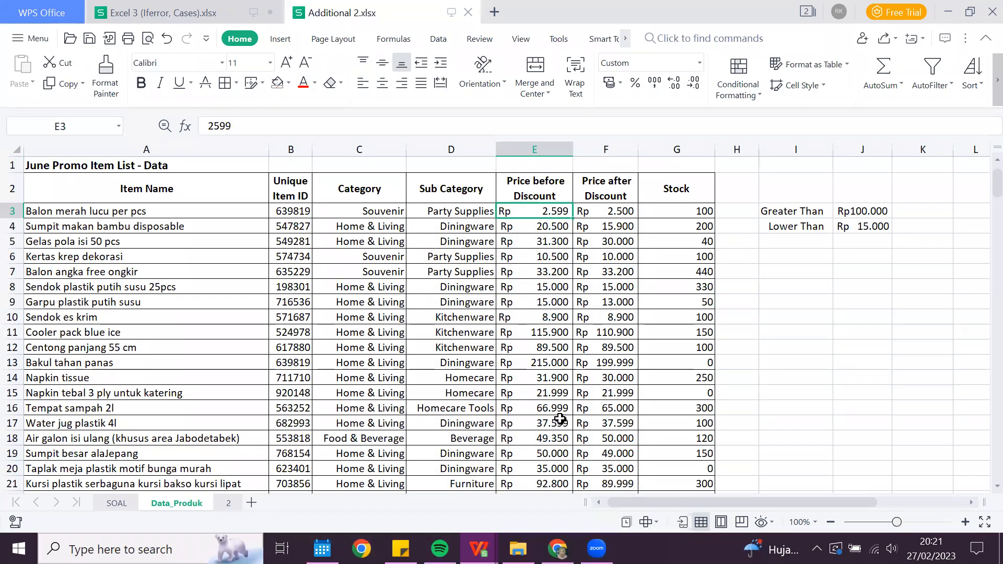
key("shift+Down")
key("shift+Down")
key("shift+Down")
key("shift+Down")
key("shift+Down")
key("shift+Down")
key("shift+Down")
key("shift+Down")
key("shift+Down")
key("shift+Down")
key("shift+Down")
key("shift+Down")
key("shift+Down")
key("shift+Down")
key("shift+Down")
key("shift+Down")
key("shift+Down")
key("shift+Down")
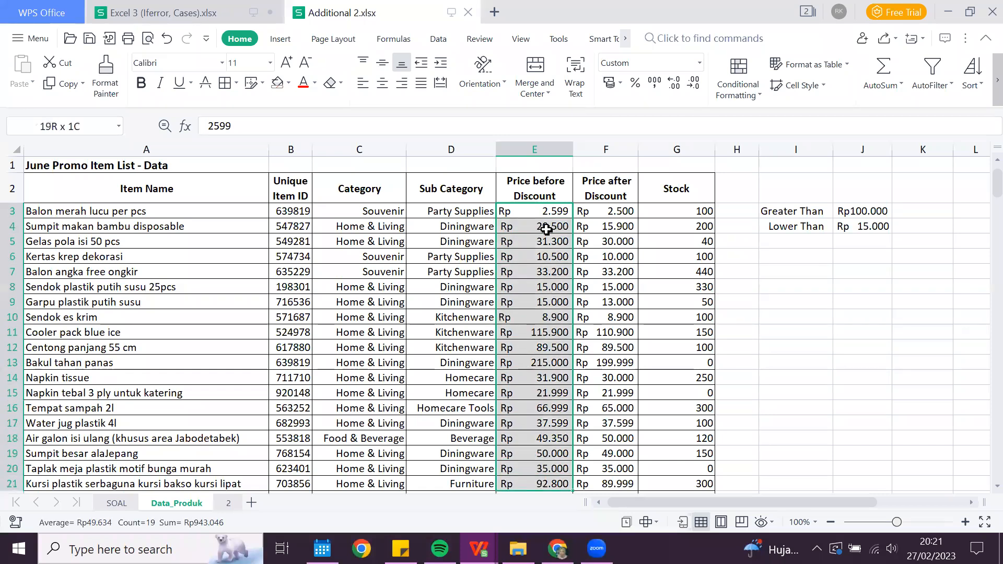
left_click(12, 227)
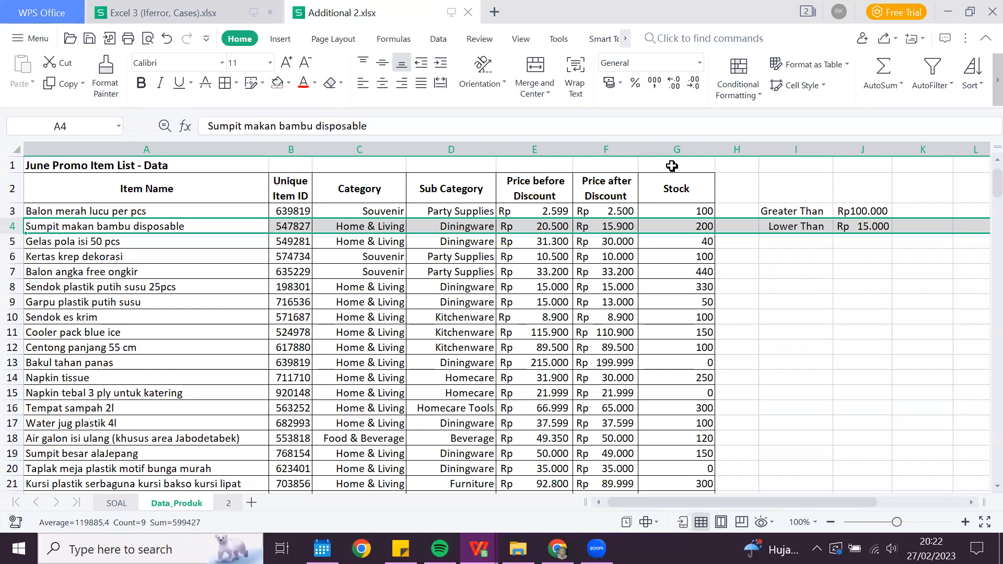
left_click(687, 150)
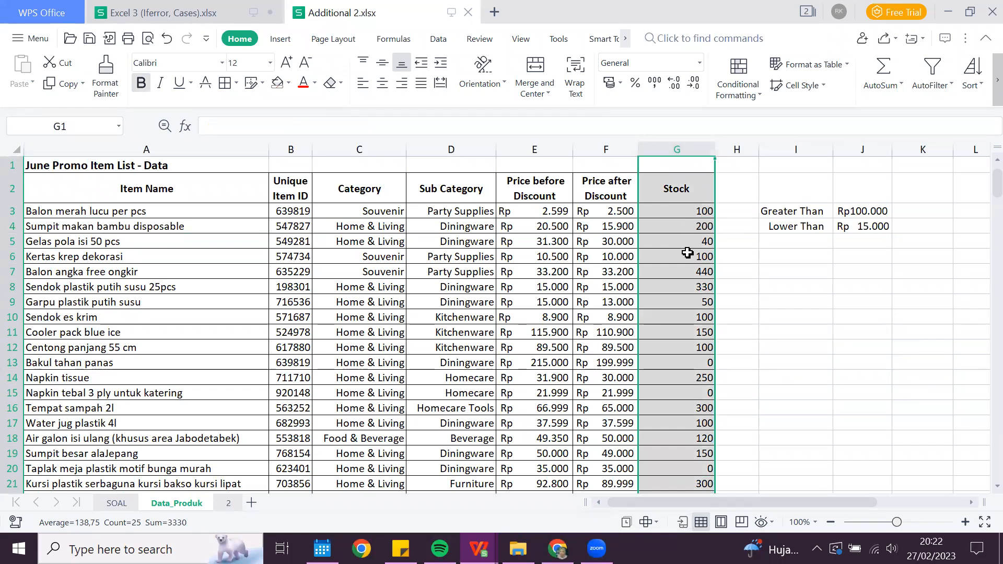
Step: Go to sheet 2 and examine the empty Category by Sub Category table, starting at cell B4 for Diningware in Home & Living
left_click(227, 503)
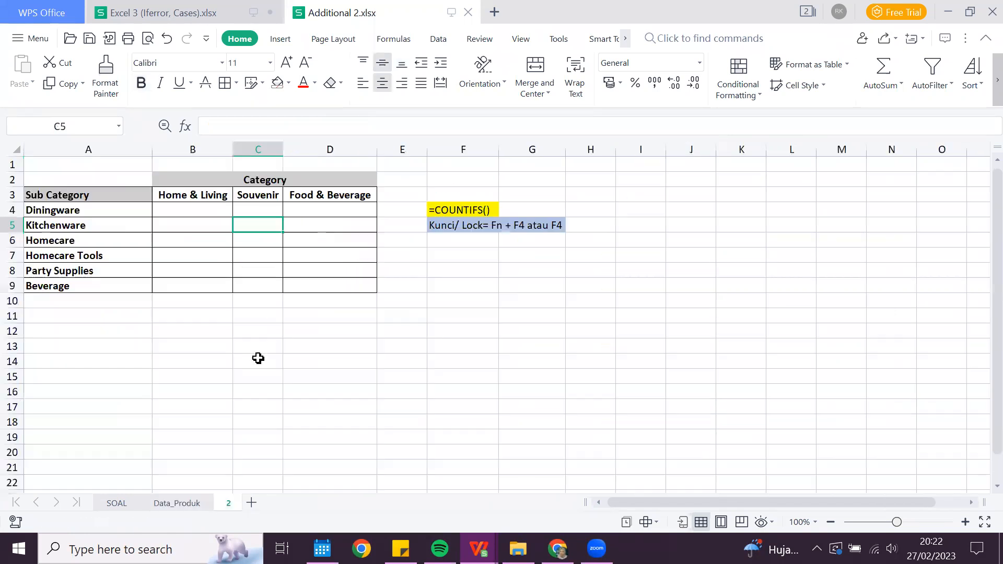
left_click(258, 351)
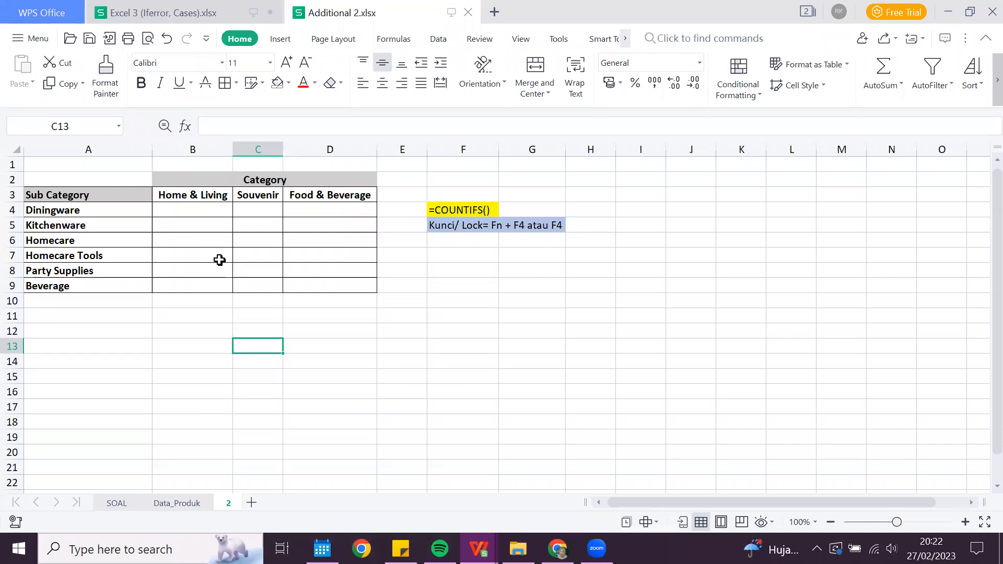
left_click(223, 210)
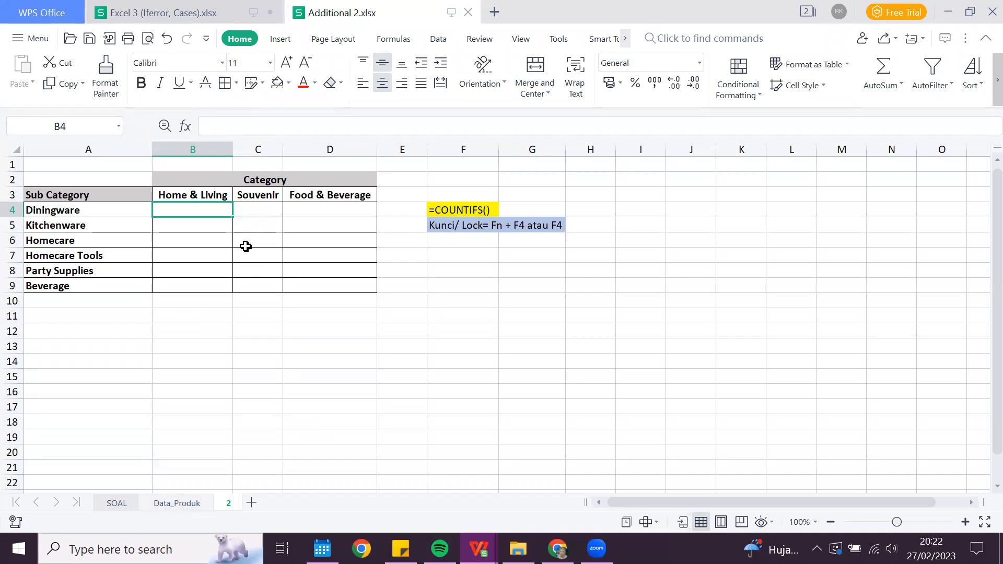
Step: Return to the Data_Produk sheet and check the Category values, including the Home & Living entry in C4
key("ctrl+Page_Up")
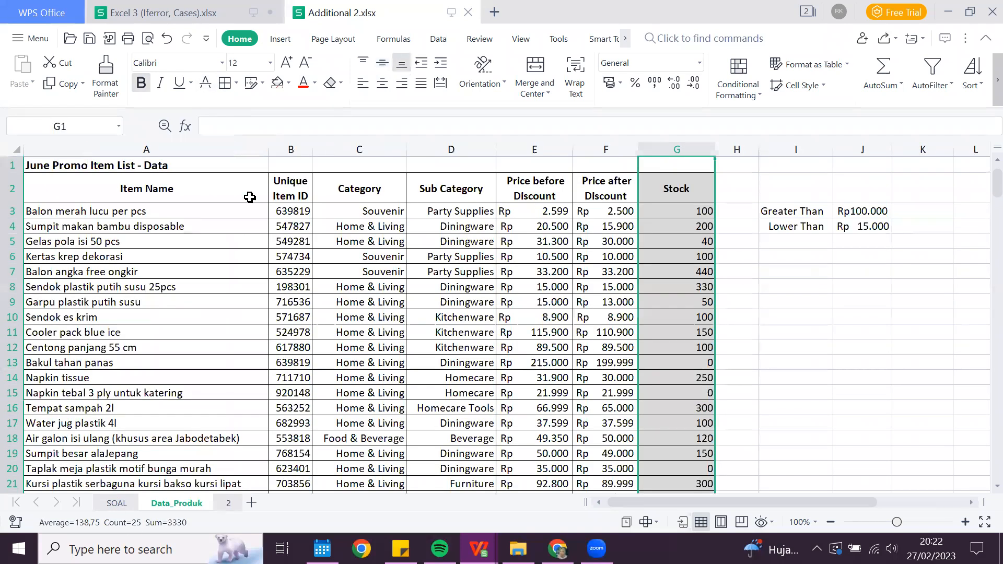
key("ctrl+z")
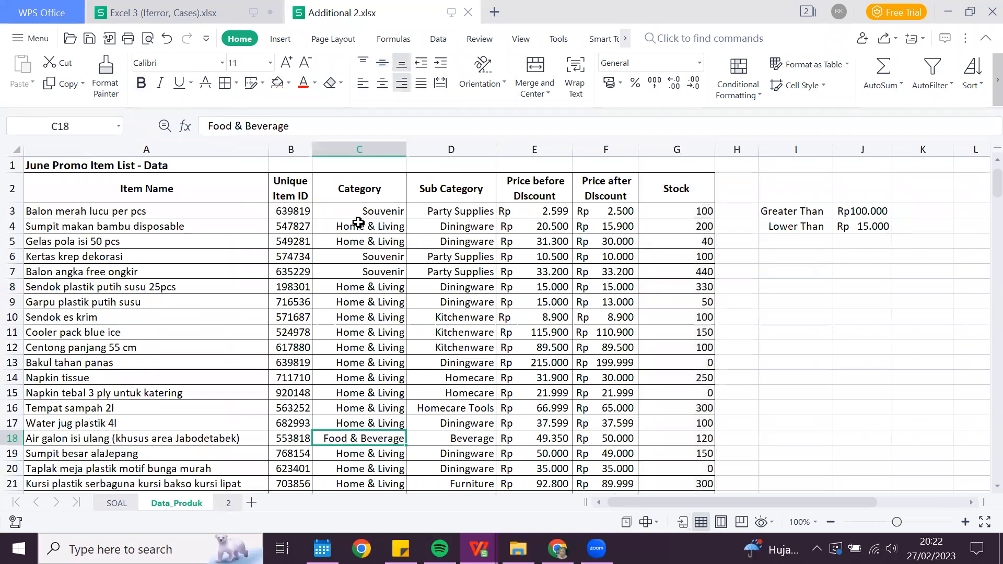
key("ctrl+z")
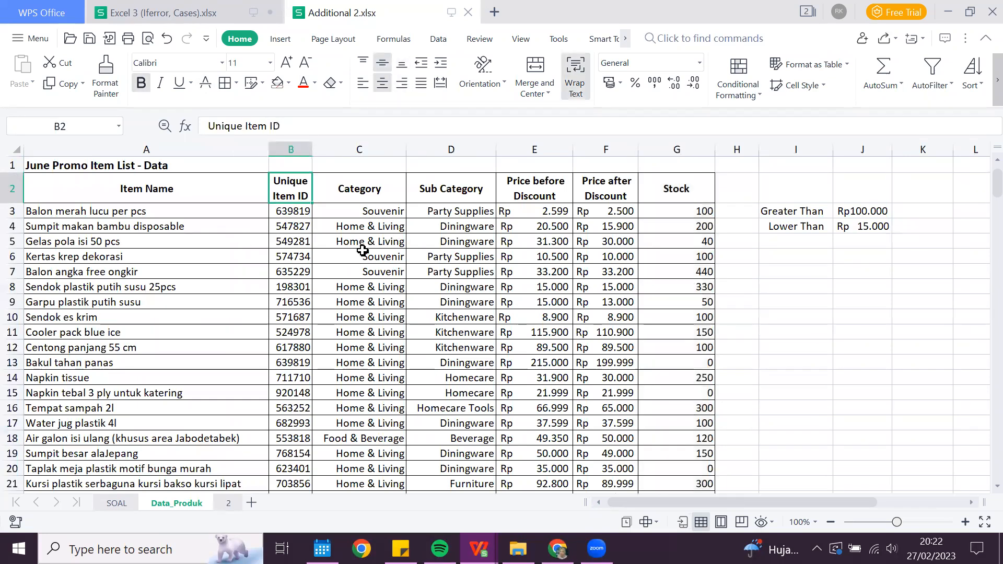
left_click(353, 225)
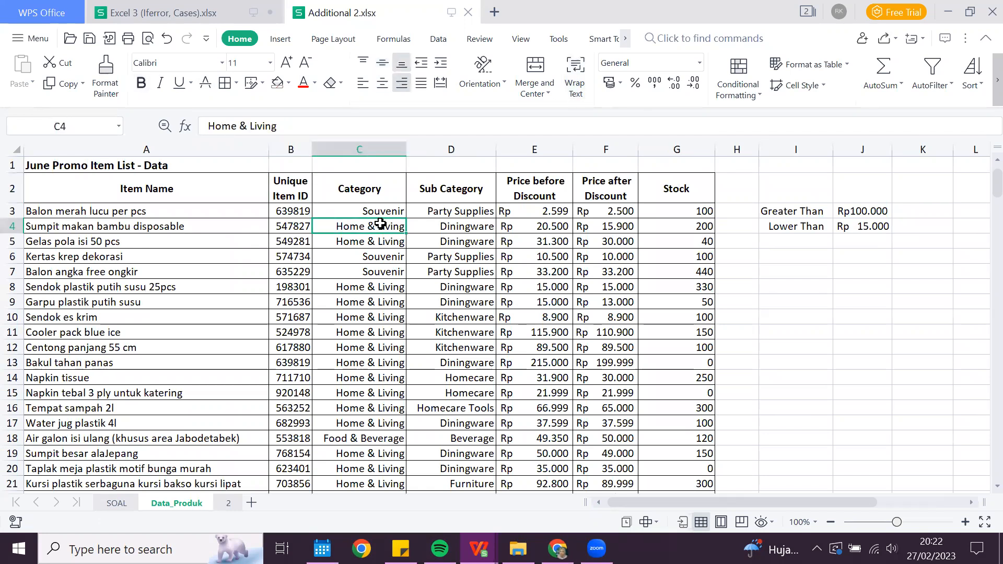
Step: Examine the Souvenir entries in the Category column, checking cells C3, C6 and C7
key("Up")
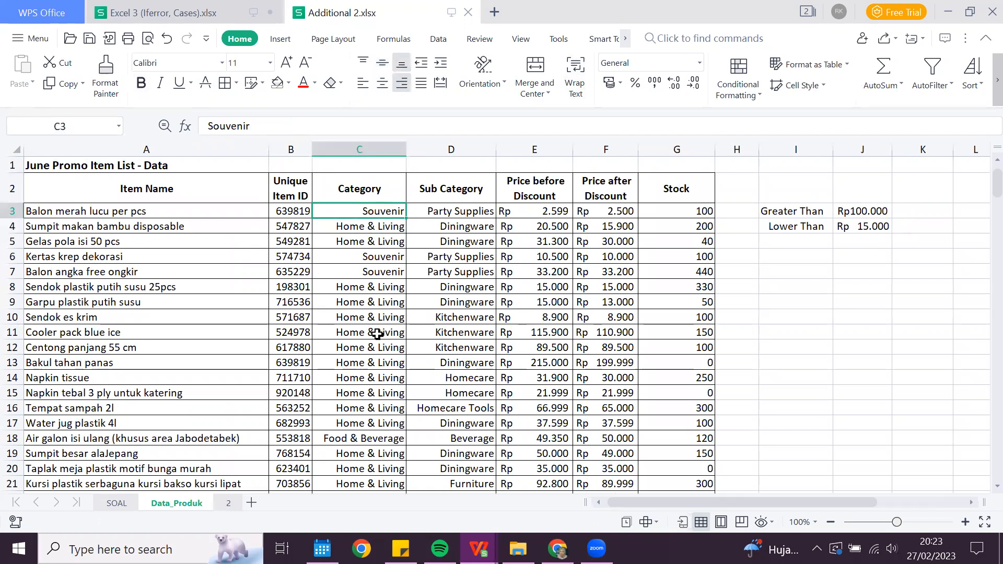
key("Down")
key("Down")
key("Down")
key("Down")
scroll(385, 220, "down", 1)
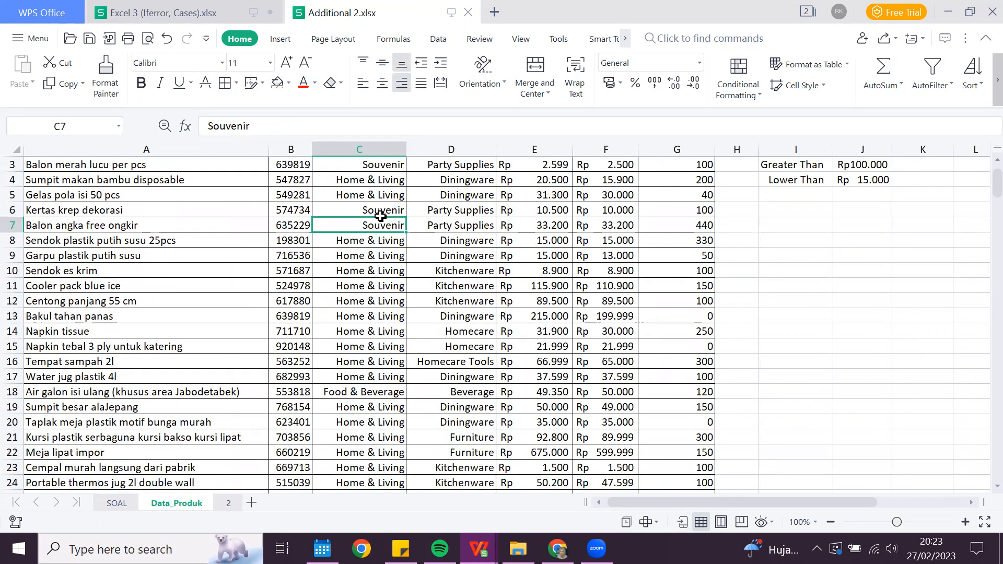
scroll(381, 215, "up", 1)
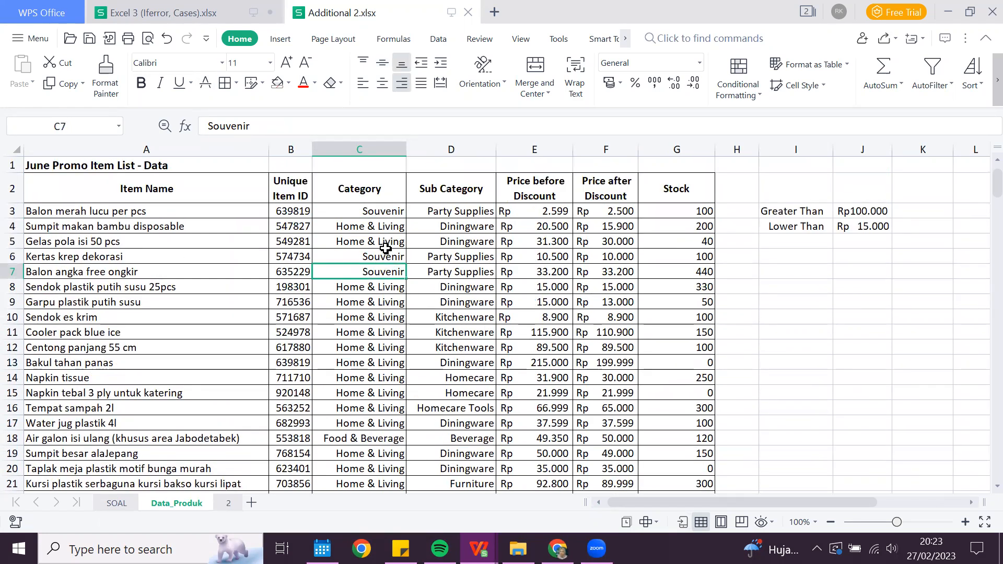
left_click(385, 255)
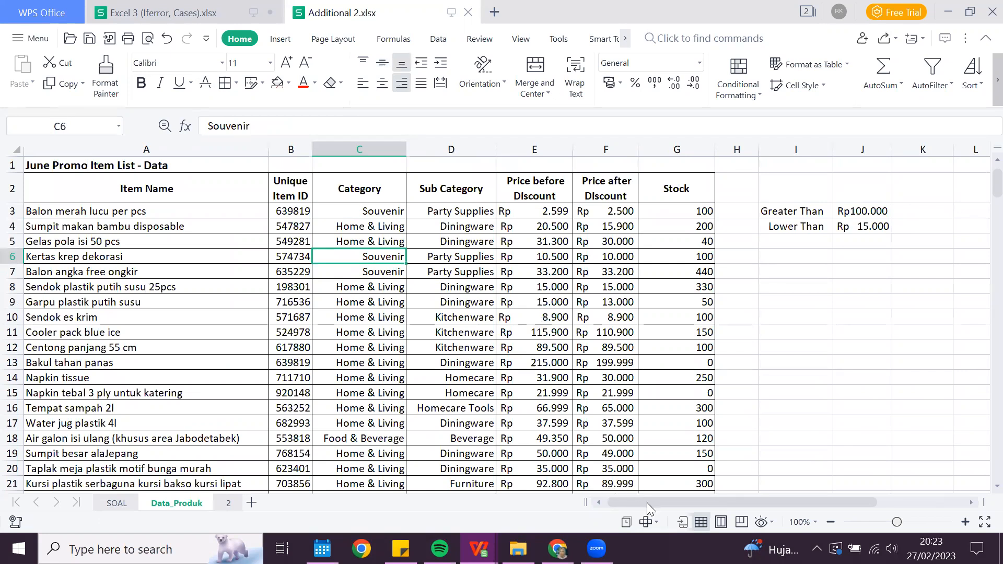
left_click(383, 212)
Step: Examine the Stock column and select its 100 entries in G3, G6 and G12 together
scroll(519, 214, "right", 1)
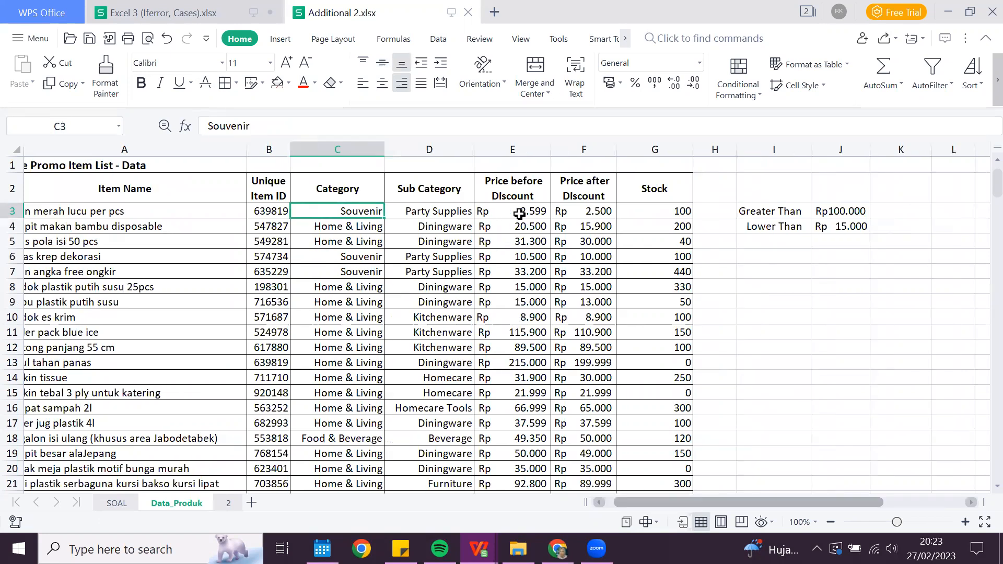
scroll(519, 213, "right", 5)
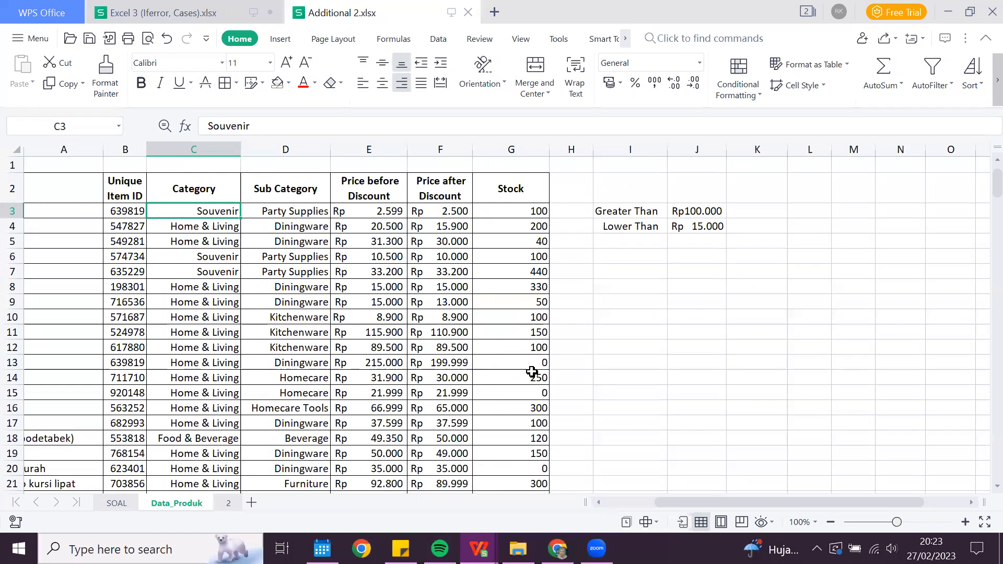
key("ctrl+Right")
left_click(534, 257)
scroll(534, 377, "down", 1)
left_click(534, 270)
left_click(534, 377)
scroll(533, 418, "down", 1)
left_click(532, 422)
left_click(532, 435)
scroll(531, 365, "up", 2)
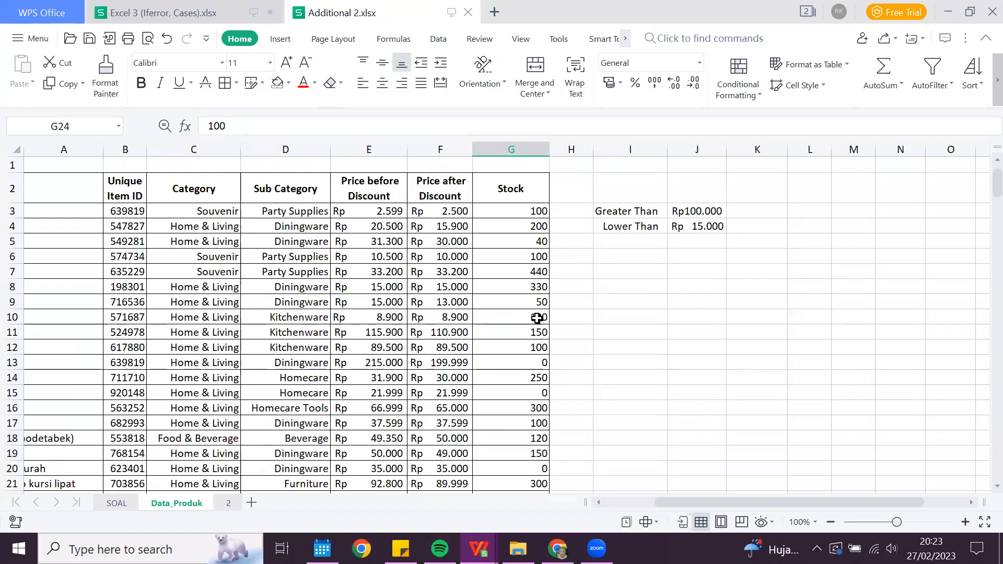
left_click(528, 212)
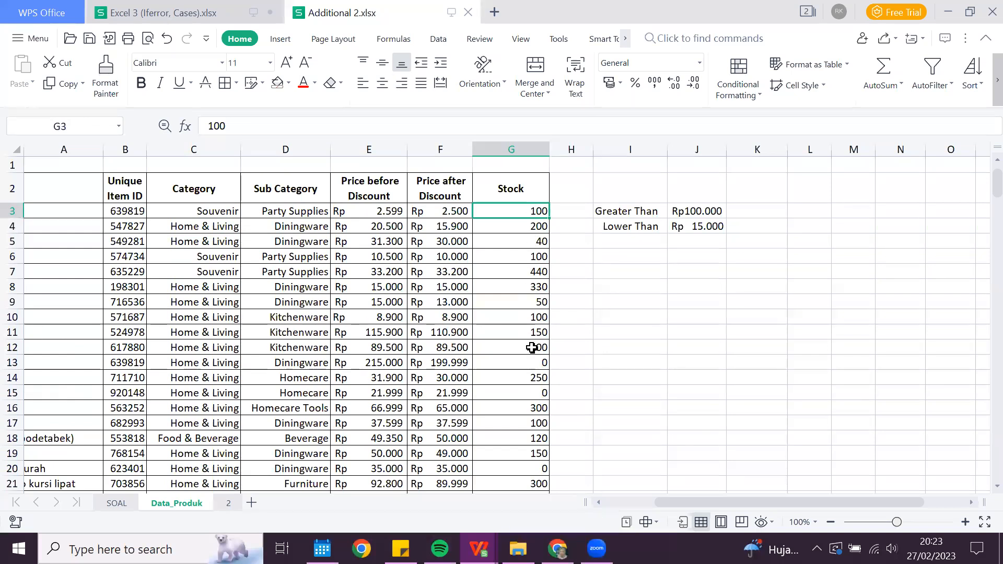
left_click(528, 260, "ctrl")
left_click(532, 347, "ctrl")
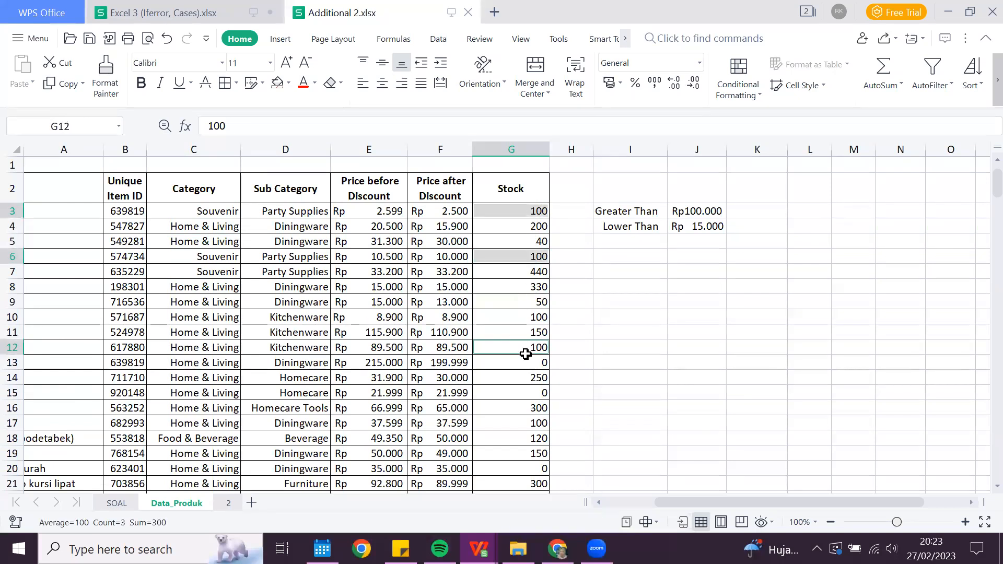
Step: Check the Category by Sub Category table on sheet 2 against the Data_Produk columns, returning to the Category entry in C3
left_click(229, 503)
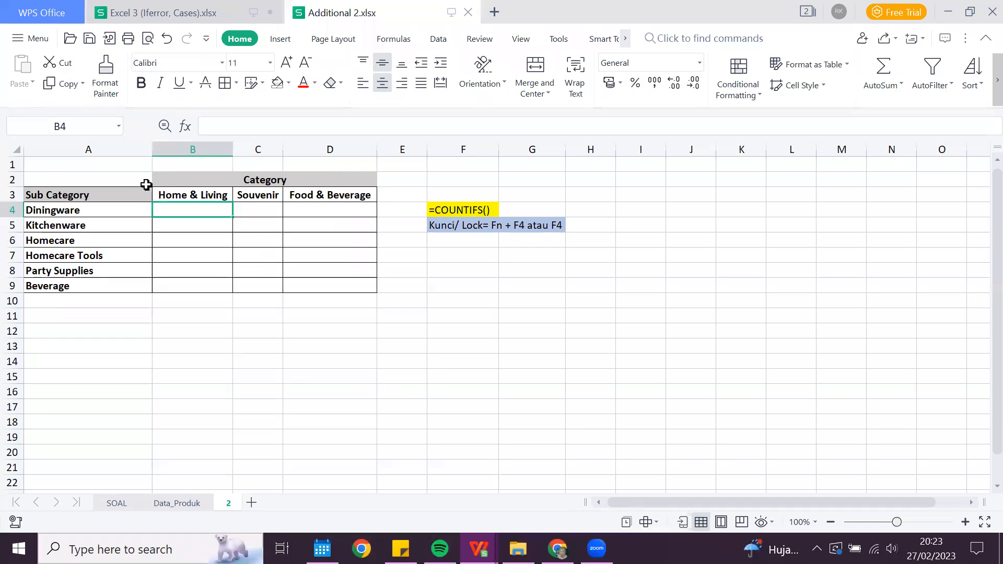
key("ctrl+Page_Up")
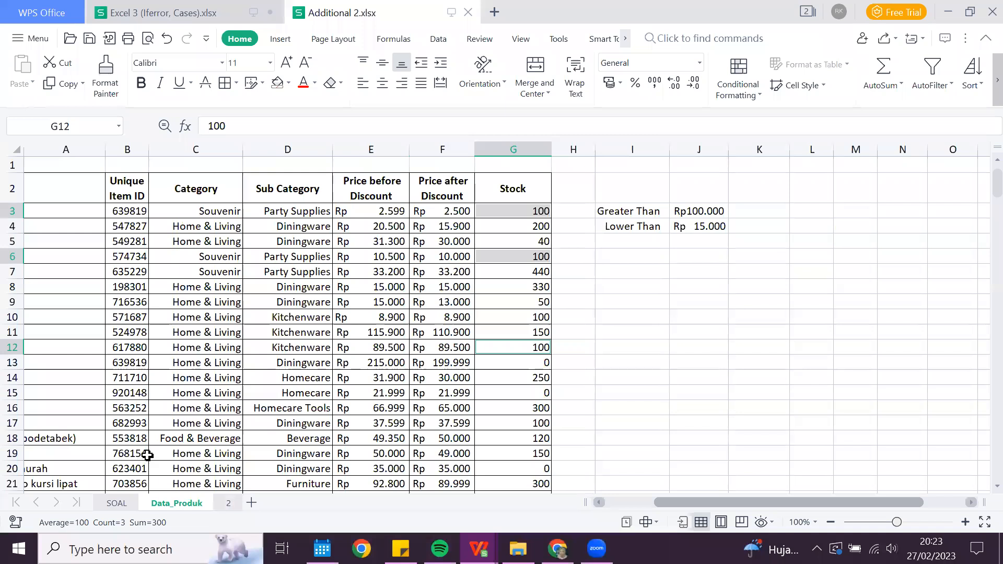
scroll(360, 217, "left", 3)
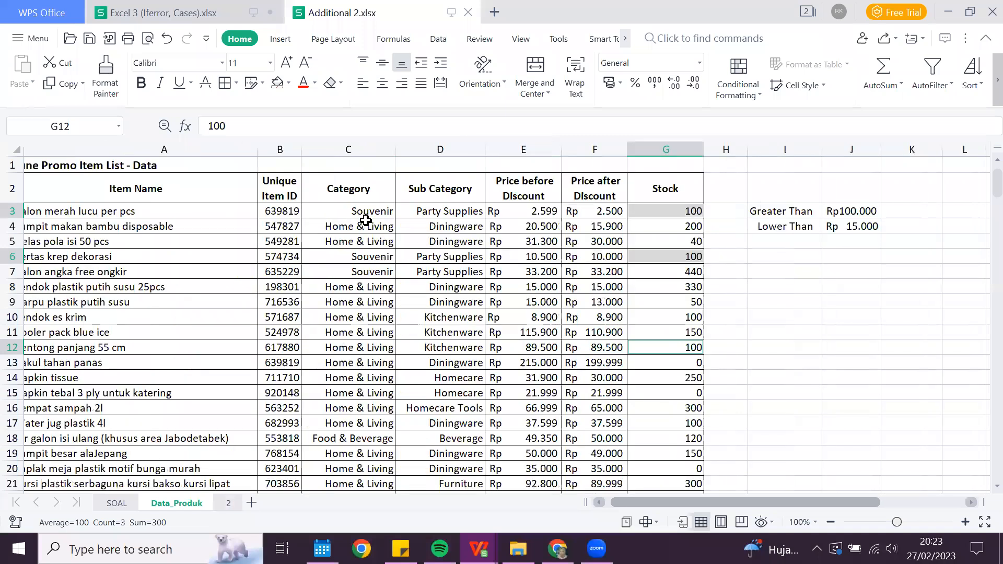
left_click_drag(136, 189, 120, 489)
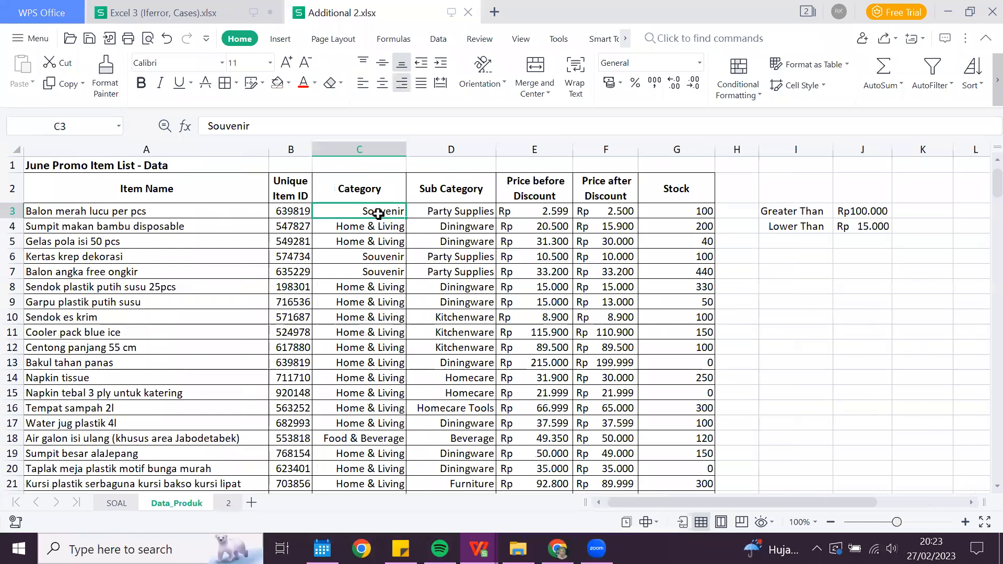
key("Right")
key("Left")
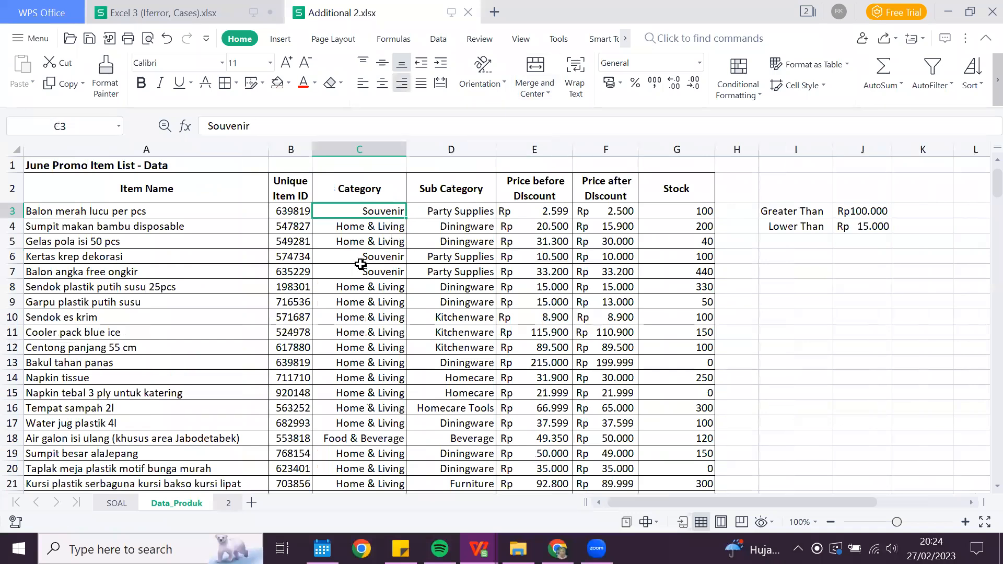
Step: Examine the Category and Sub Category pairs of the products in the Data_Produk item list
key("shift+Right")
left_click_drag(375, 257, 460, 257)
left_click_drag(374, 275, 465, 274)
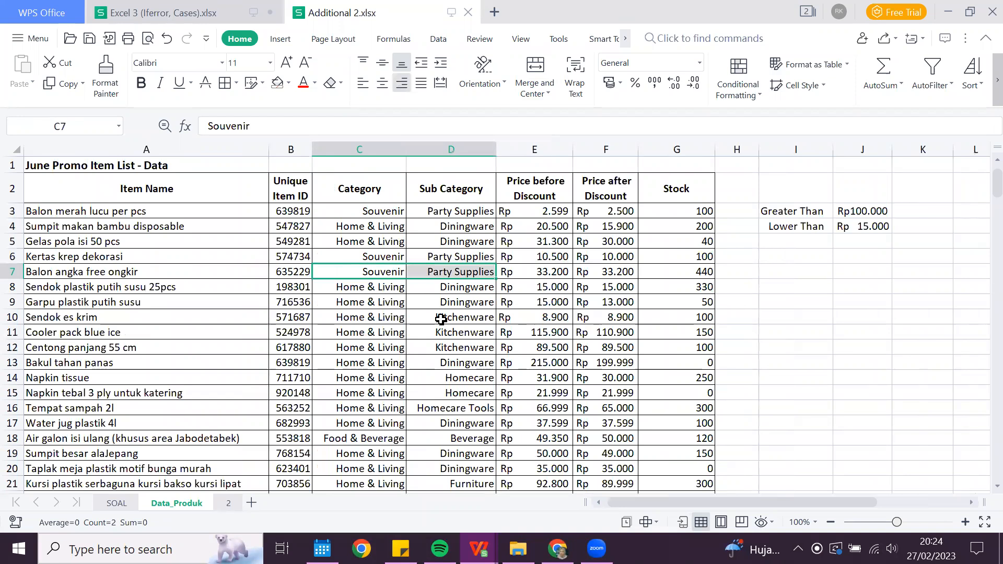
scroll(387, 384, "down", 2)
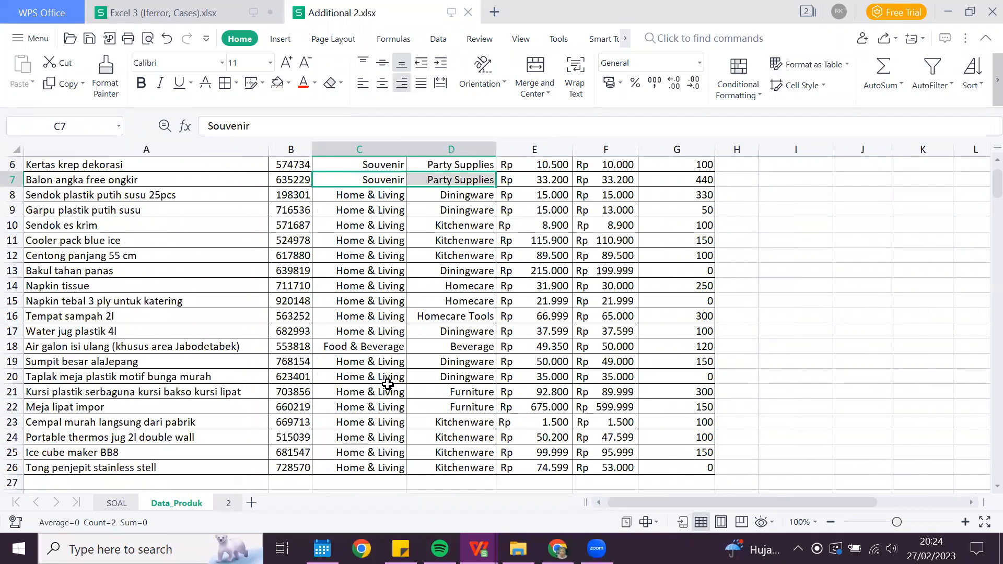
scroll(387, 384, "up", 2)
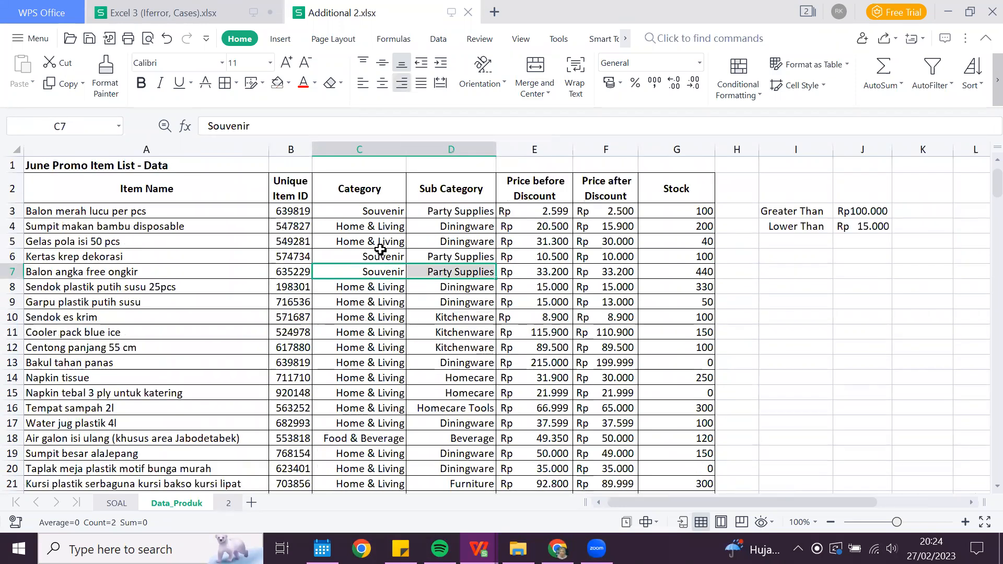
left_click(424, 258)
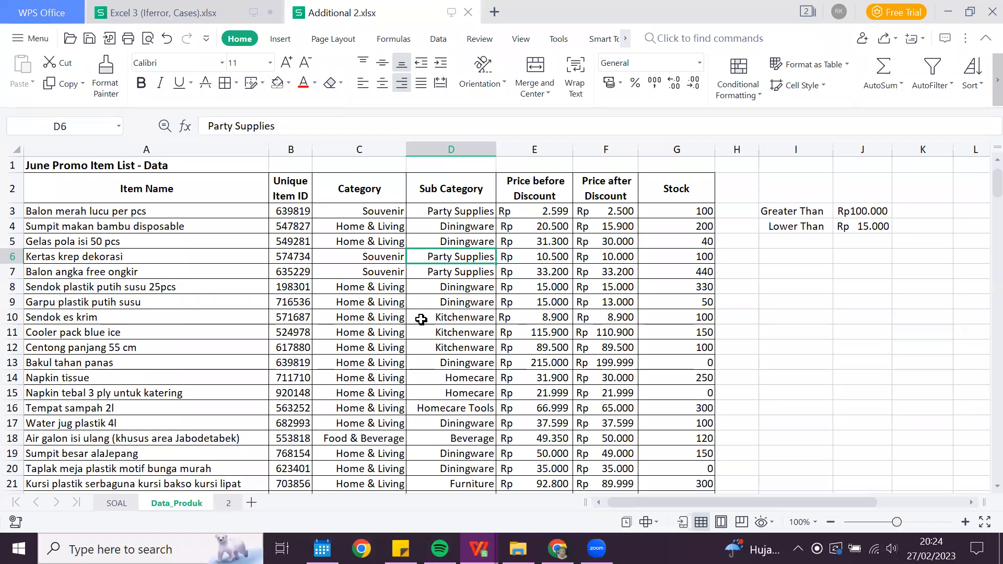
left_click(403, 317)
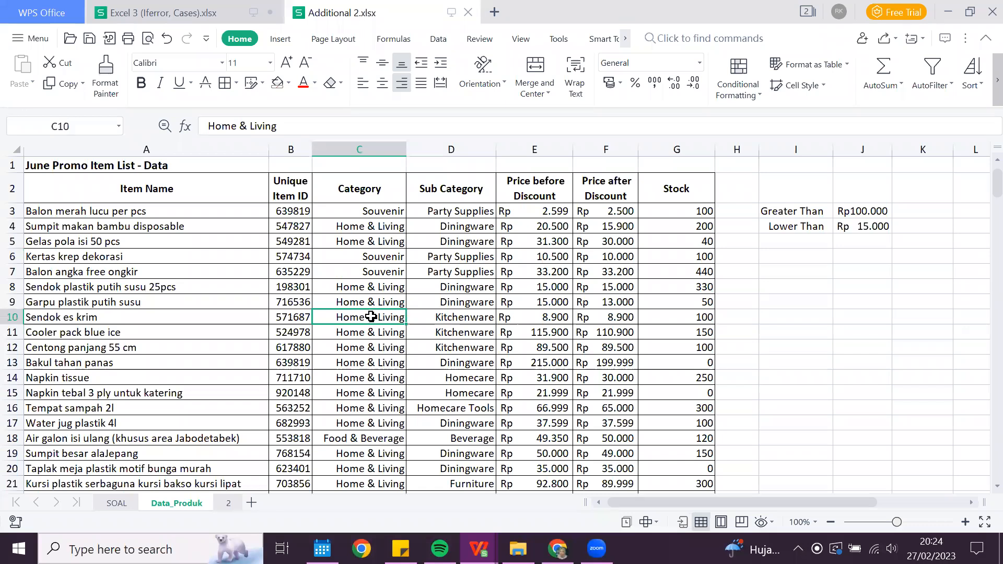
left_click_drag(367, 331, 451, 333)
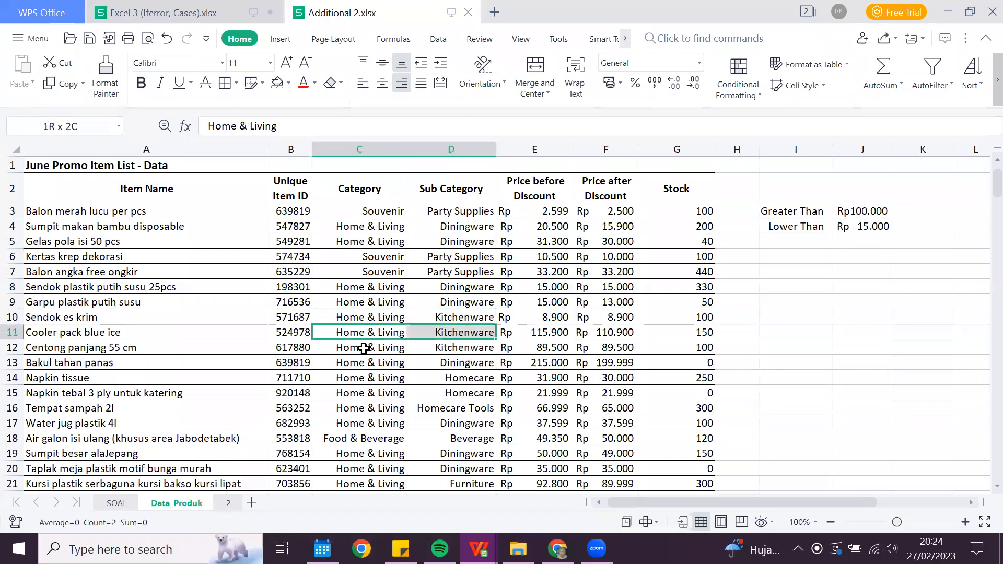
left_click_drag(365, 348, 460, 348)
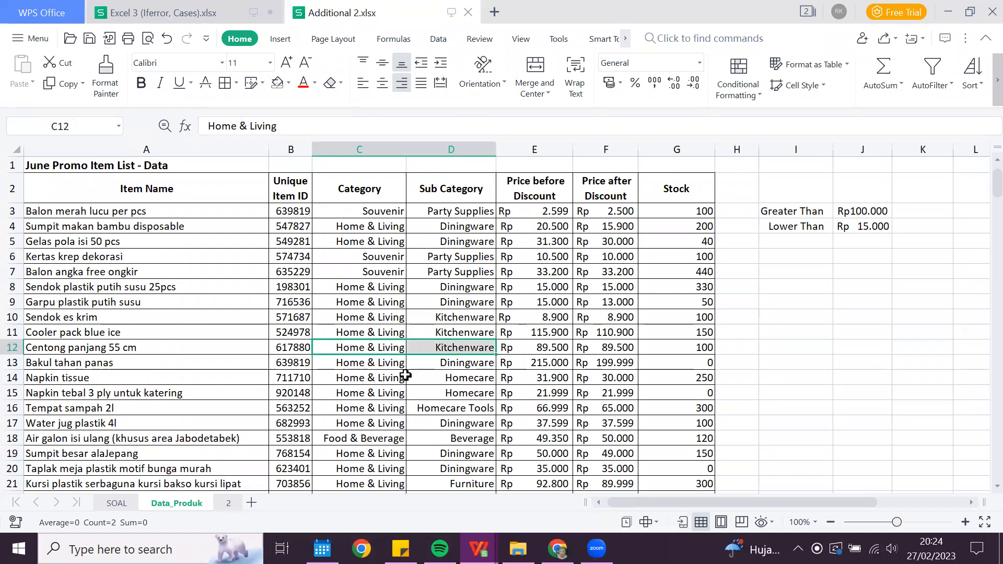
scroll(405, 375, "down", 2)
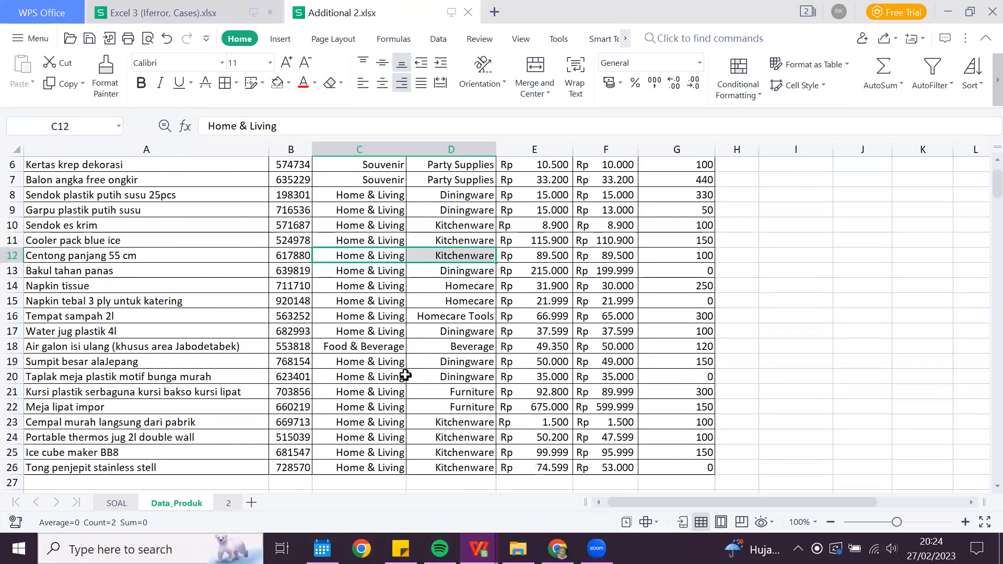
mouse_move(450, 406)
left_mouse_down()
mouse_move(390, 407)
mouse_move(444, 422)
left_mouse_up()
left_click_drag(365, 438, 444, 437)
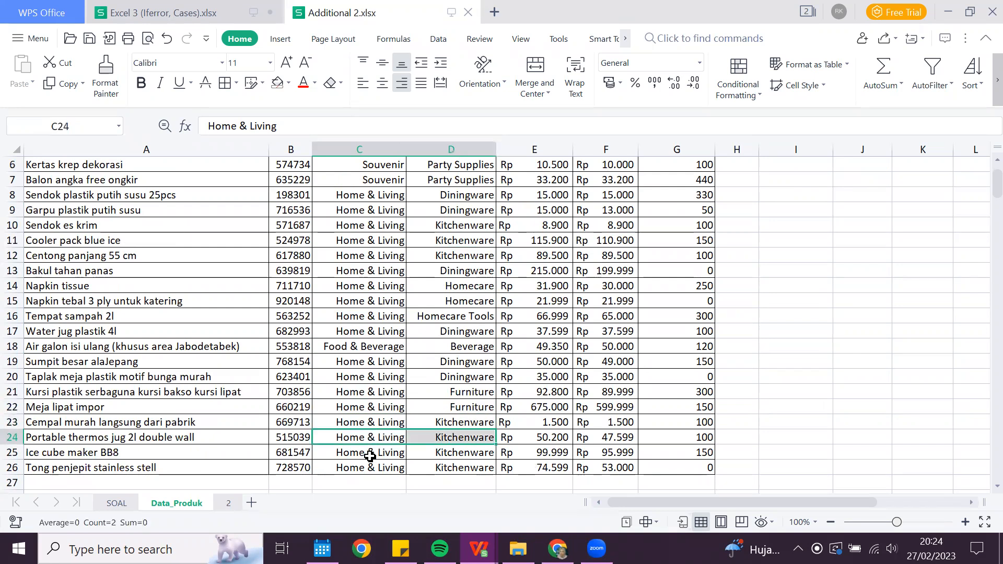
left_click_drag(370, 453, 450, 467)
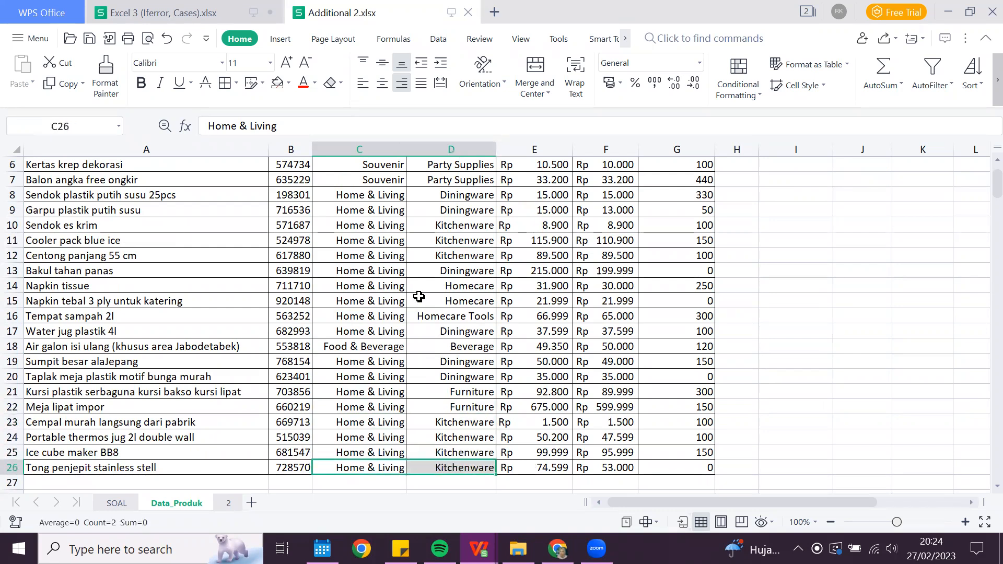
scroll(419, 297, "up", 2)
left_click(418, 270)
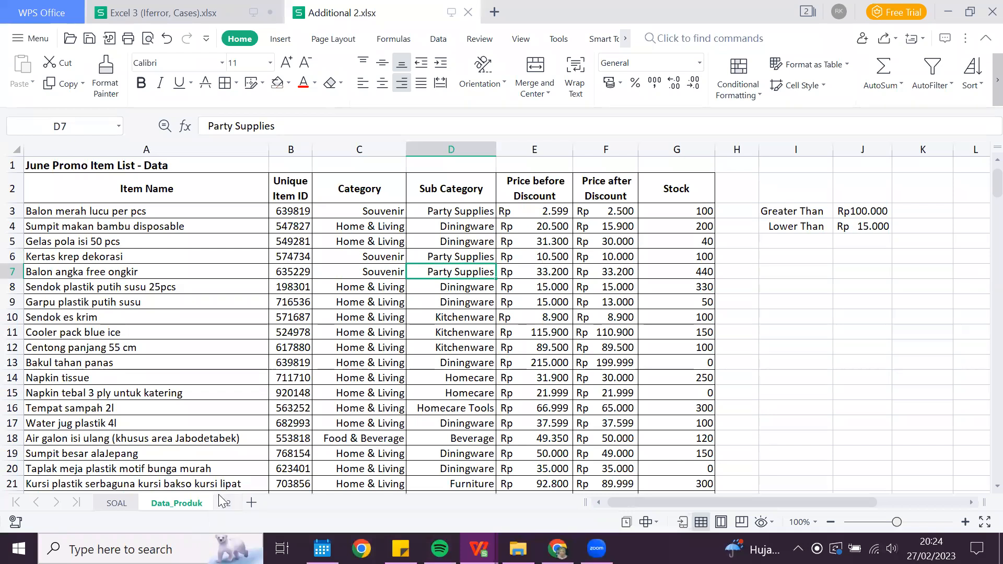
Step: Open sheet 2 and examine the summary table's sub categories in A4:A9 against the category headers in B3:D3
left_click(224, 501)
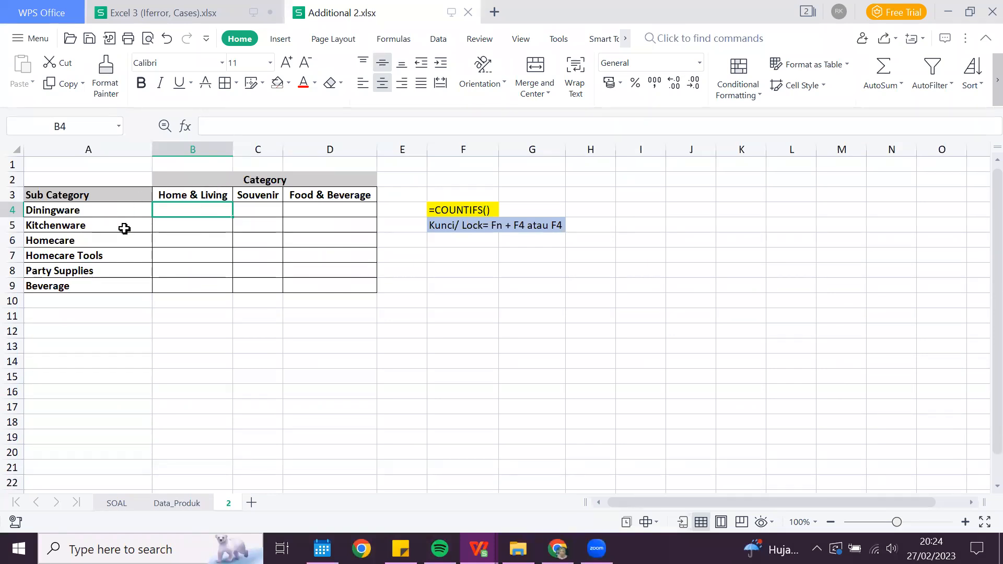
left_click_drag(109, 210, 107, 285)
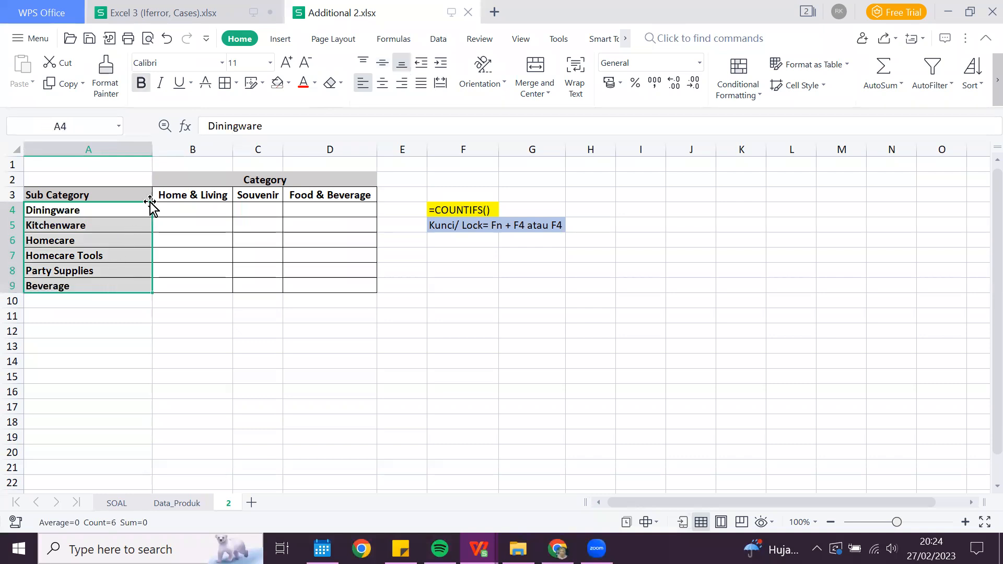
left_click_drag(206, 195, 311, 194)
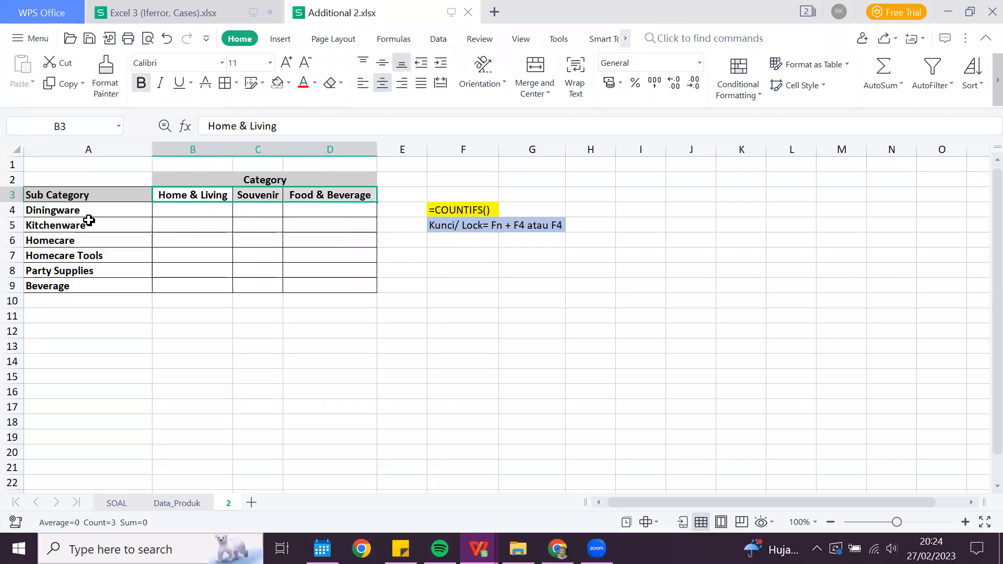
left_click(183, 212)
left_click(243, 210)
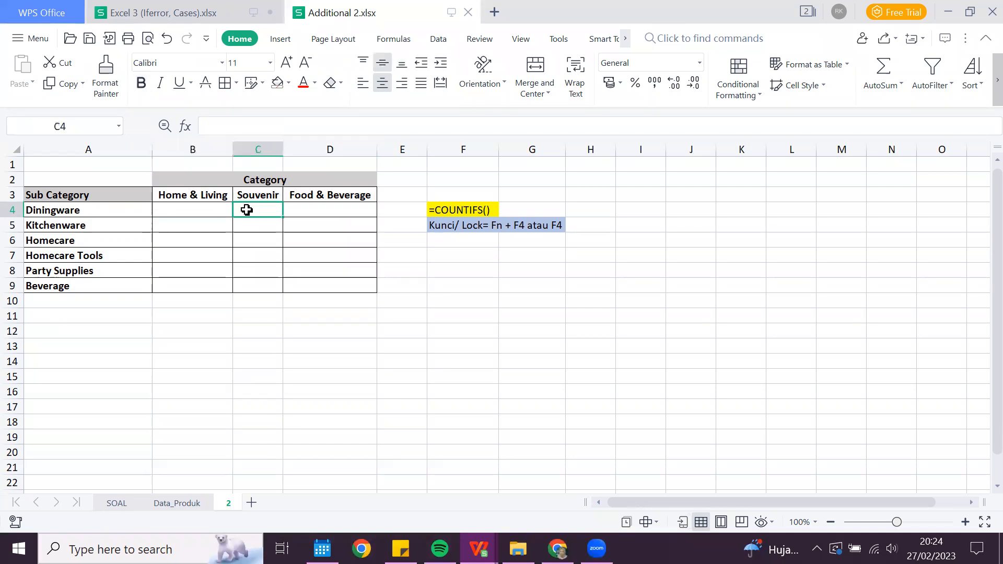
left_click(184, 225)
left_click(175, 208)
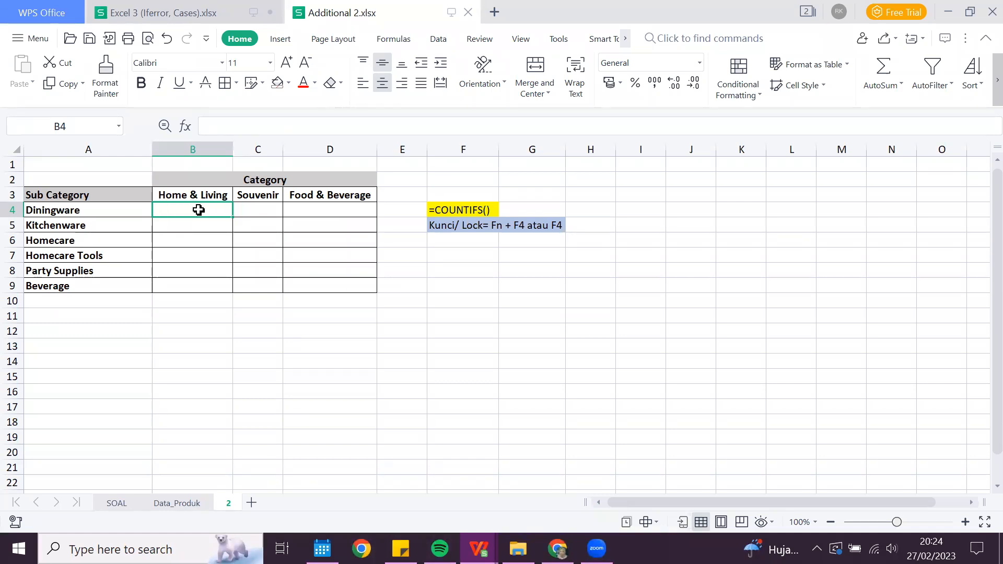
left_click(189, 196)
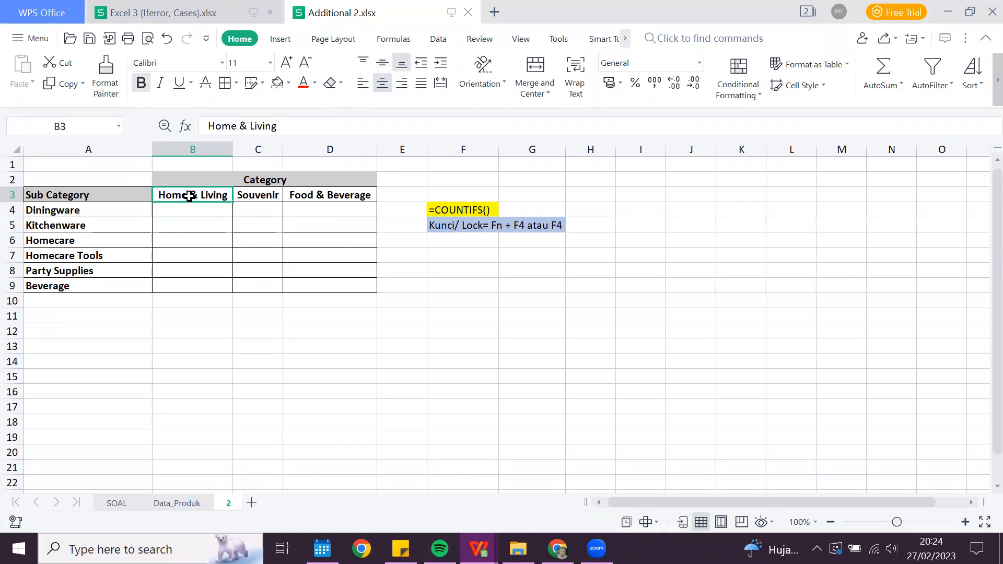
left_click(95, 211)
Step: Start a COUNTIFS formula in B4 with column C of Data_Produk as the first range
left_click(199, 212)
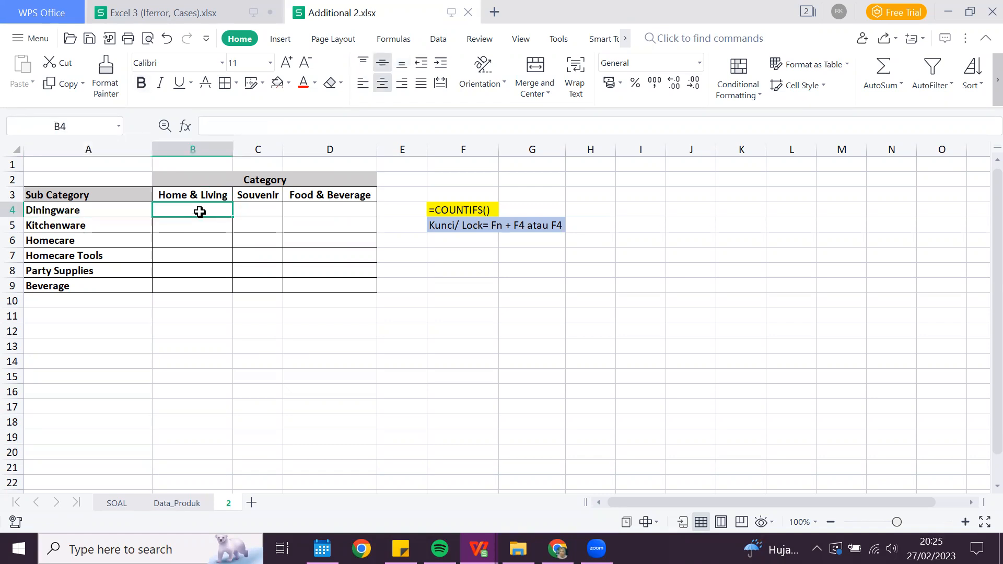
type("=count")
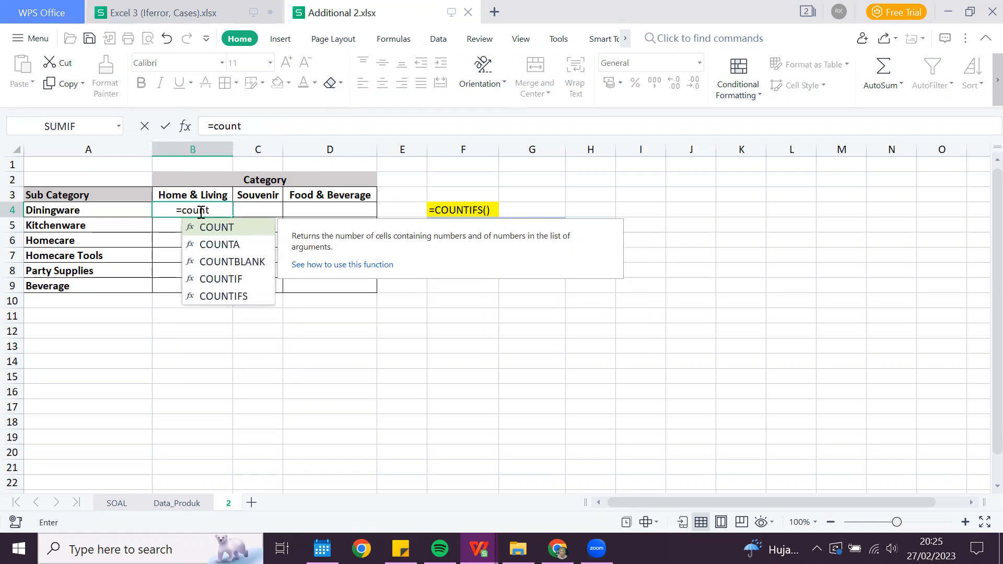
type("if")
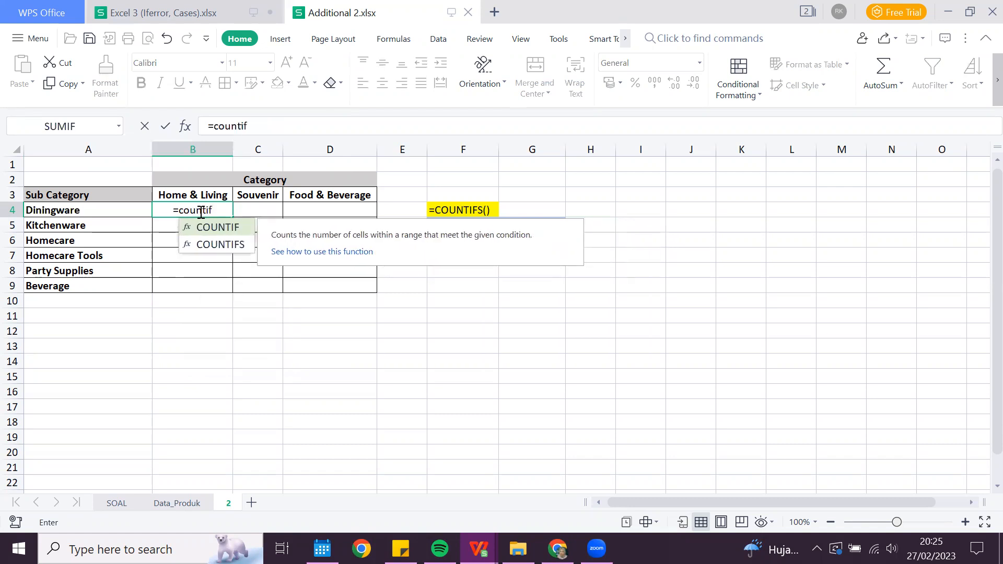
type("s")
key("Tab")
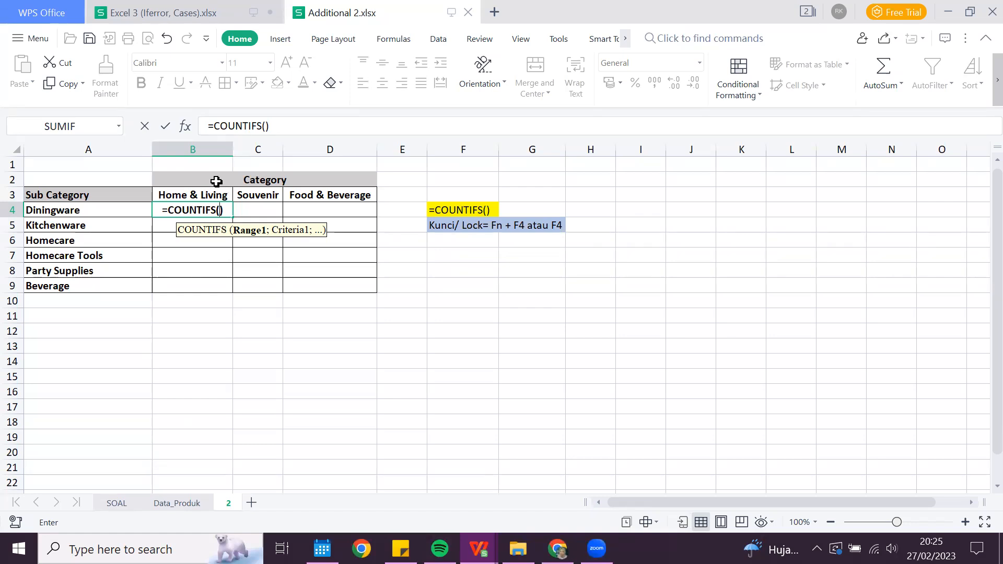
left_click(172, 503)
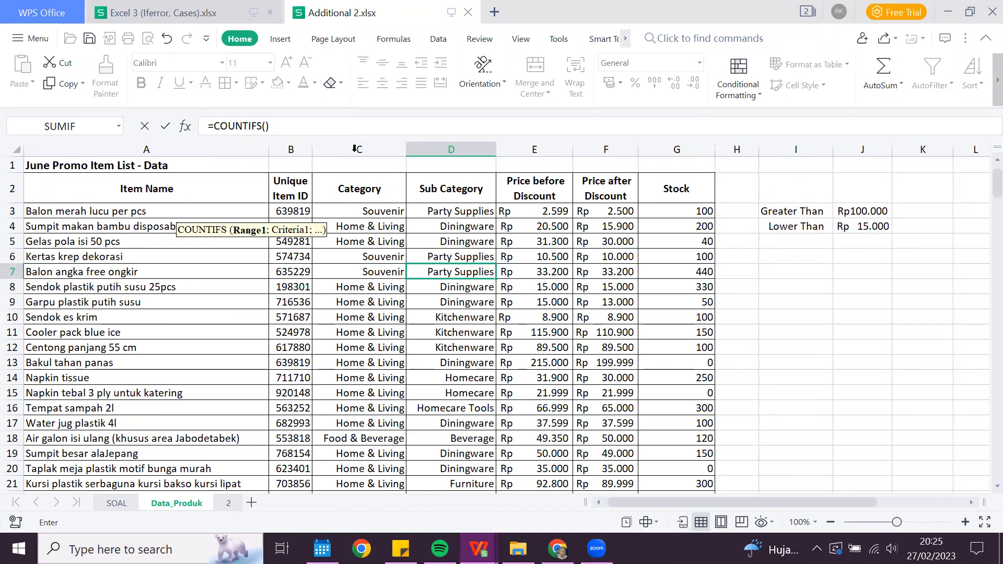
left_click(355, 148)
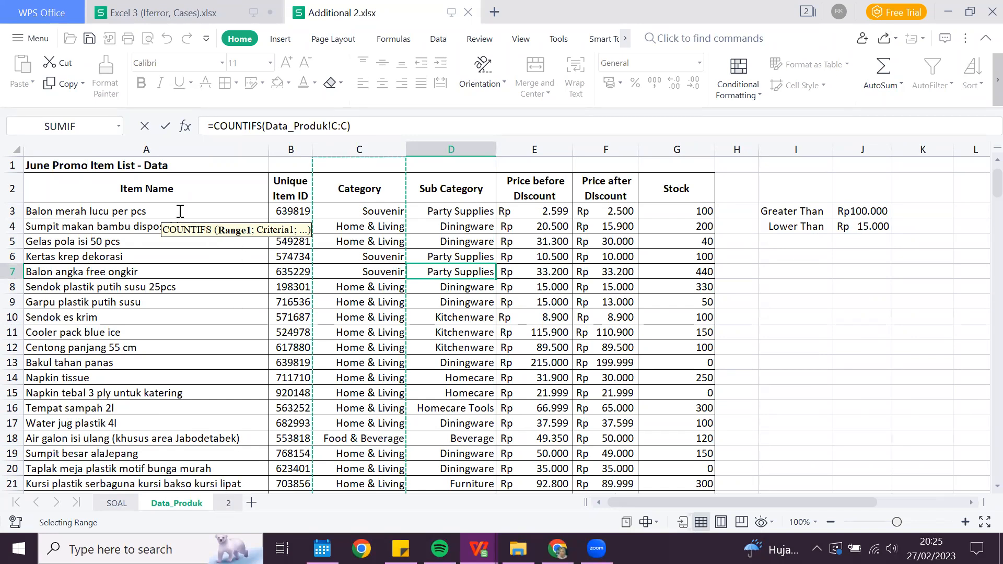
key("ctrl+Page_Down")
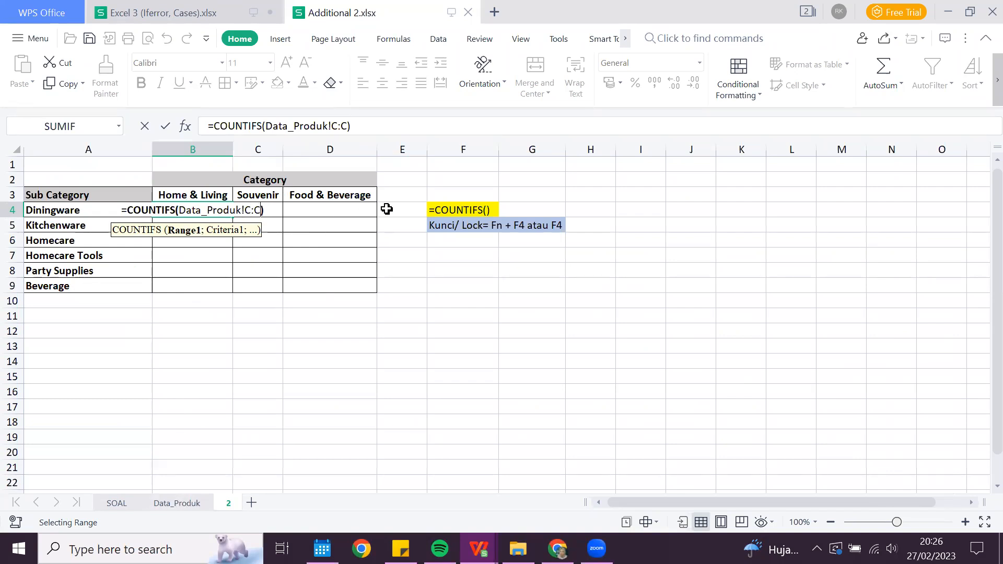
type(";")
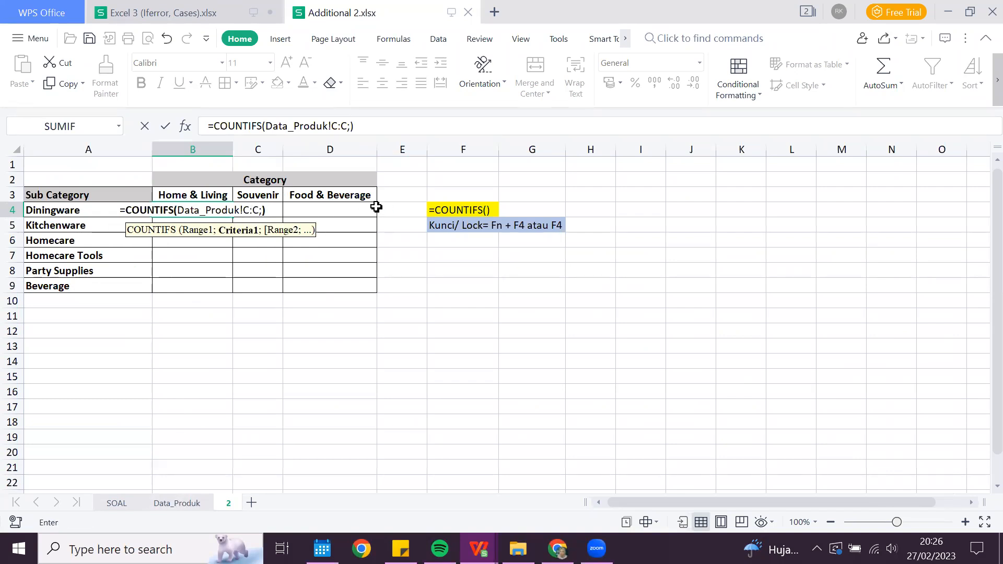
Step: Try the literal text "Home & Living" instead of the B3 reference as the first COUNTIFS criterion
left_click(214, 194)
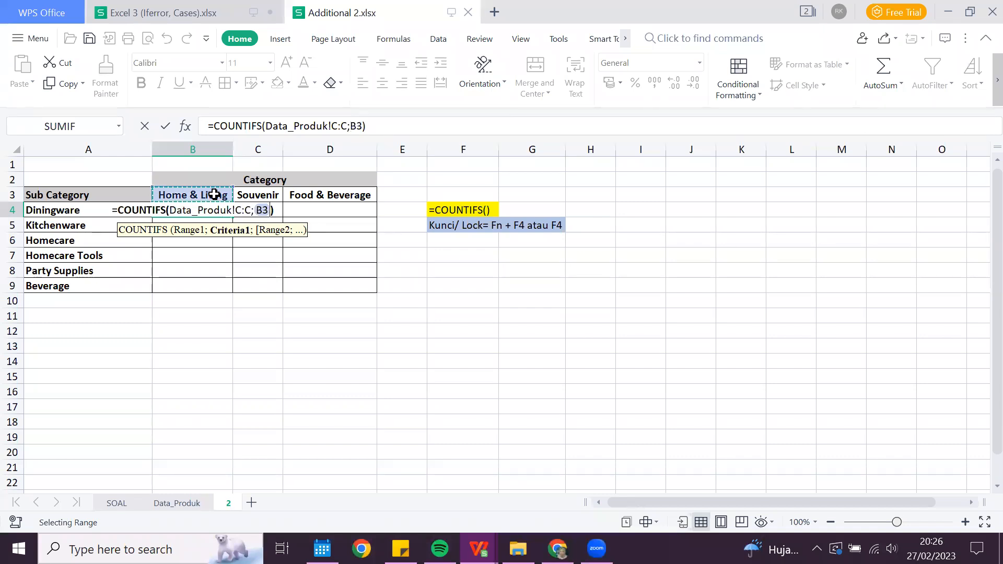
key("Delete")
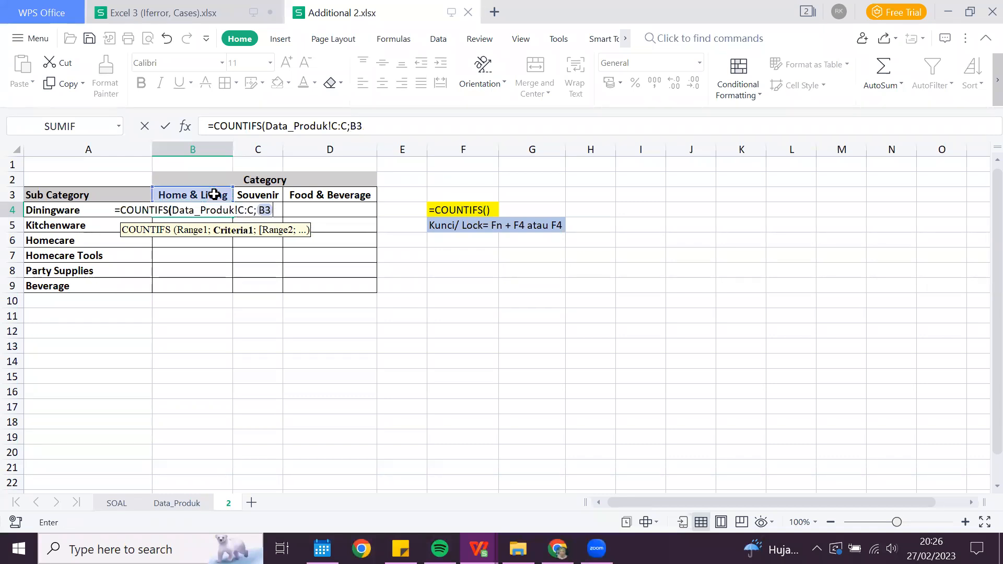
key("BackSpace")
type("\"Home")
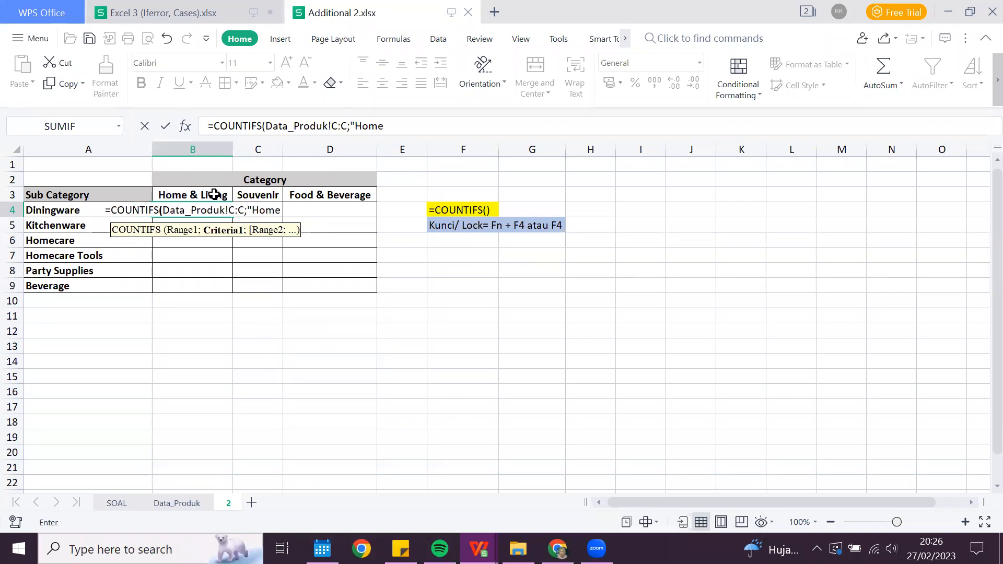
type(" & Living\"")
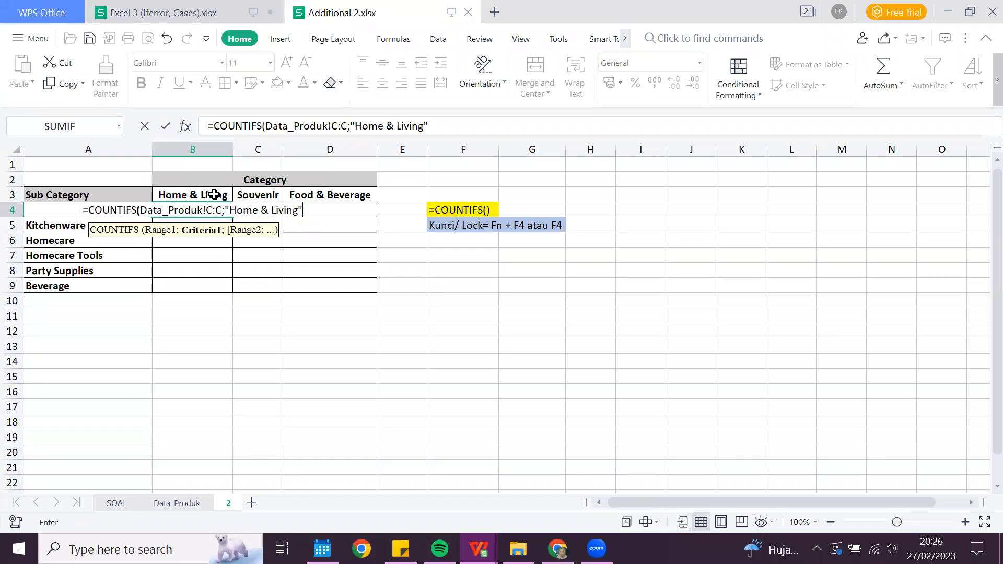
key("BackSpace")
key("BackSpace")
key("BackSpace")
key("BackSpace")
key("BackSpace")
key("BackSpace")
key("BackSpace")
key("BackSpace")
key("BackSpace")
key("BackSpace")
key("BackSpace")
key("BackSpace")
key("BackSpace")
key("BackSpace")
key("BackSpace")
Step: Use B3 as the first criterion of the B4 COUNTIFS formula and column D of Data_Produk as its second range
left_click(215, 194)
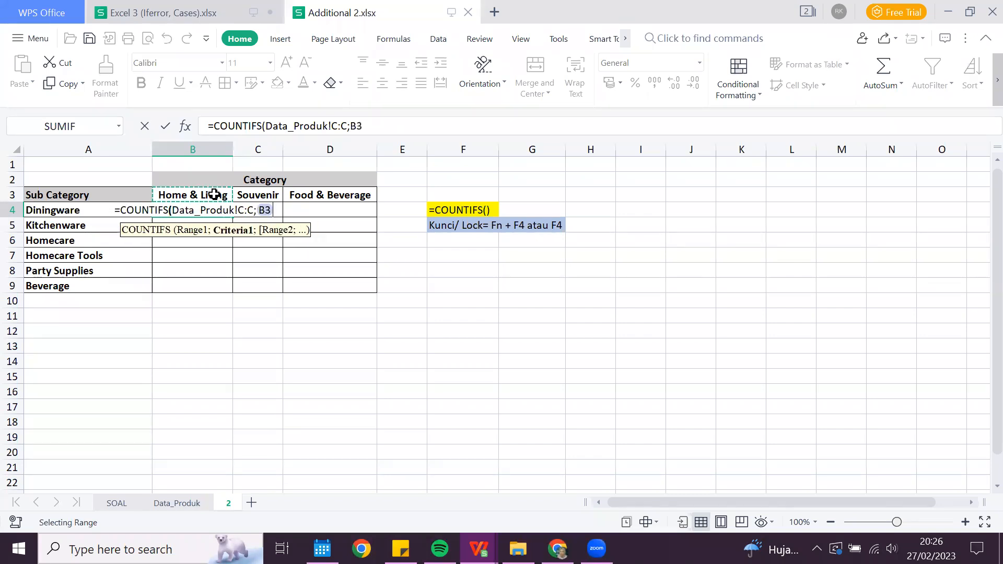
type(";")
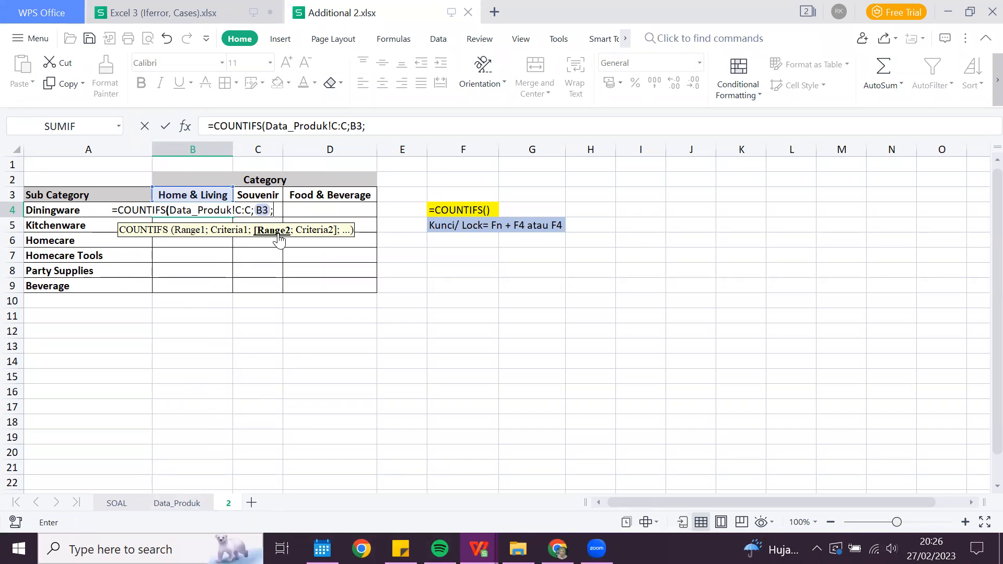
left_click(178, 503)
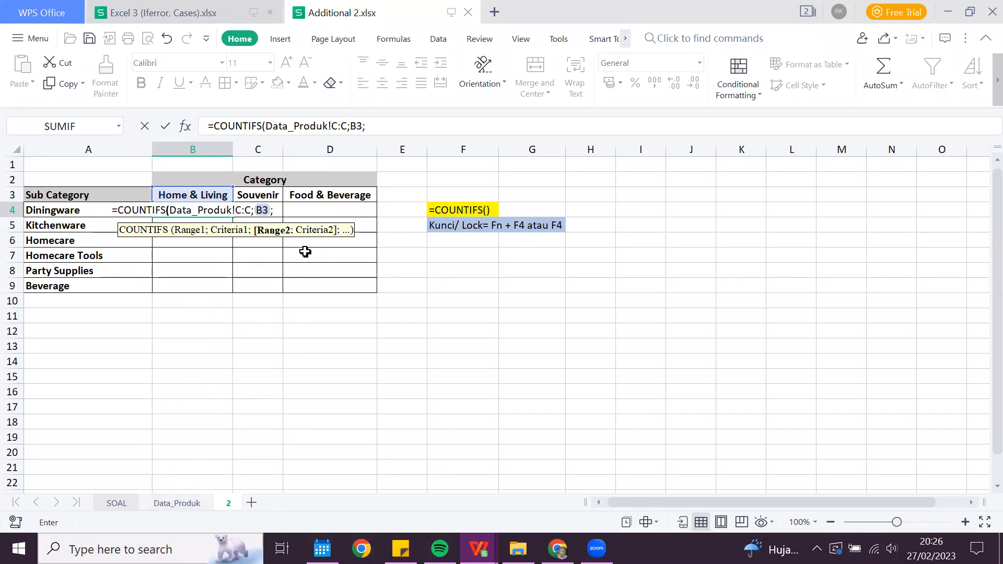
left_click(458, 146)
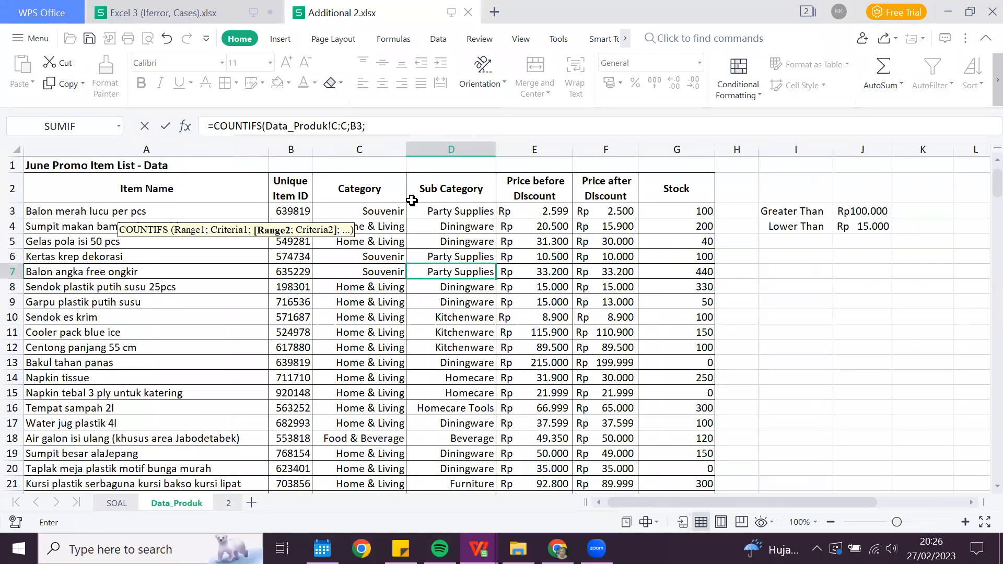
left_click(229, 503)
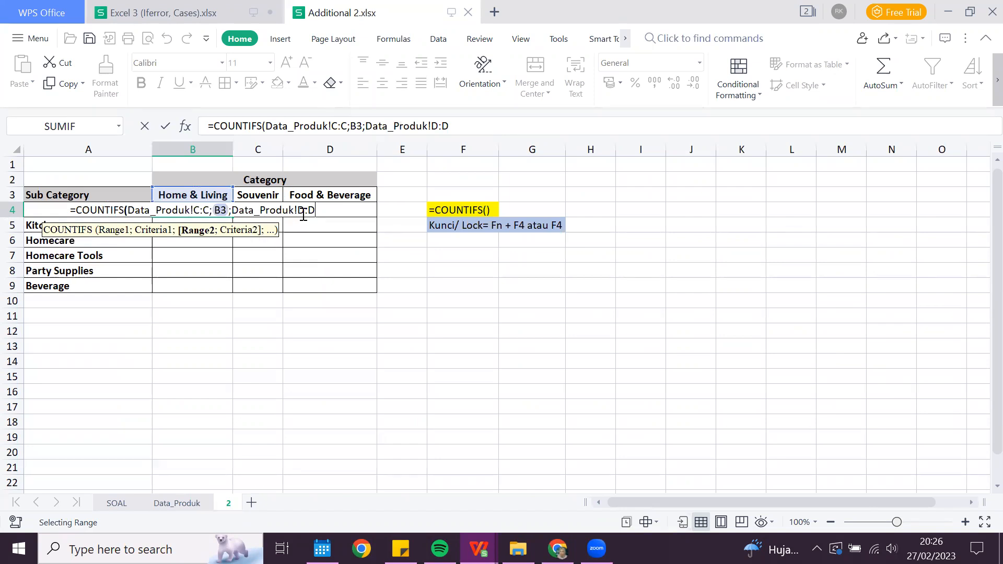
Step: Complete the B4 COUNTIFS formula with A4 as the second criterion and review the entered formula
type(";")
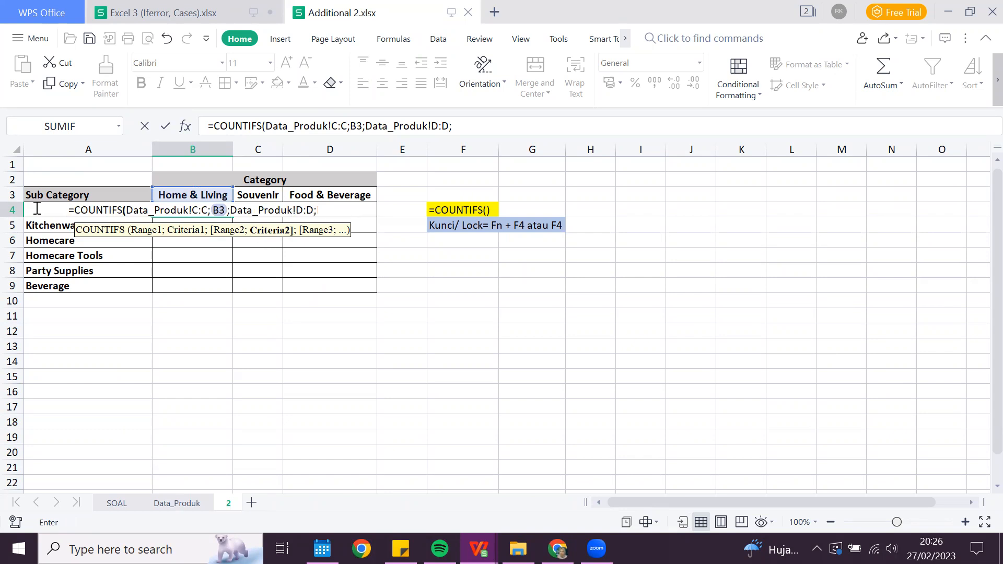
left_click(38, 210)
left_click(326, 212)
type("A4")
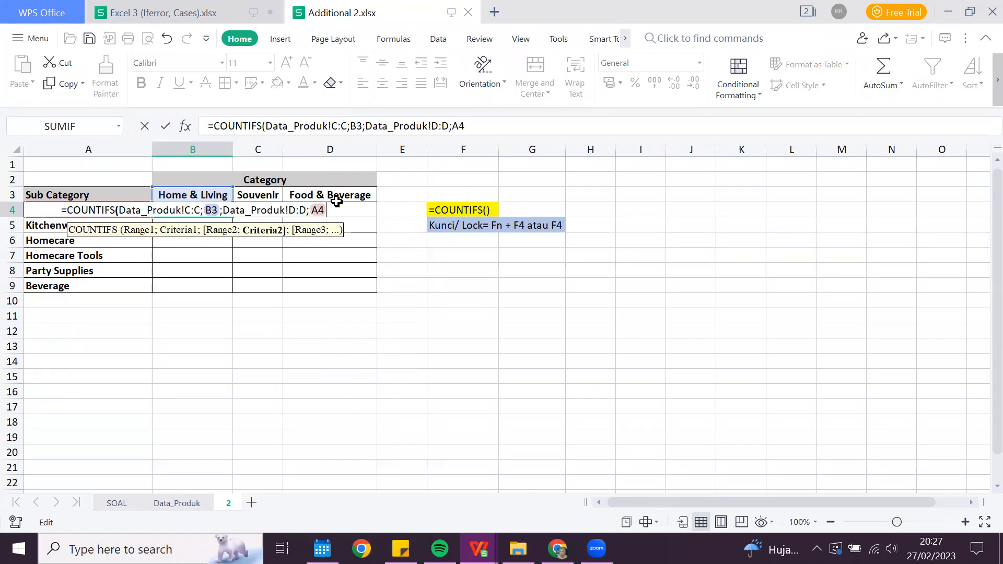
key("Return")
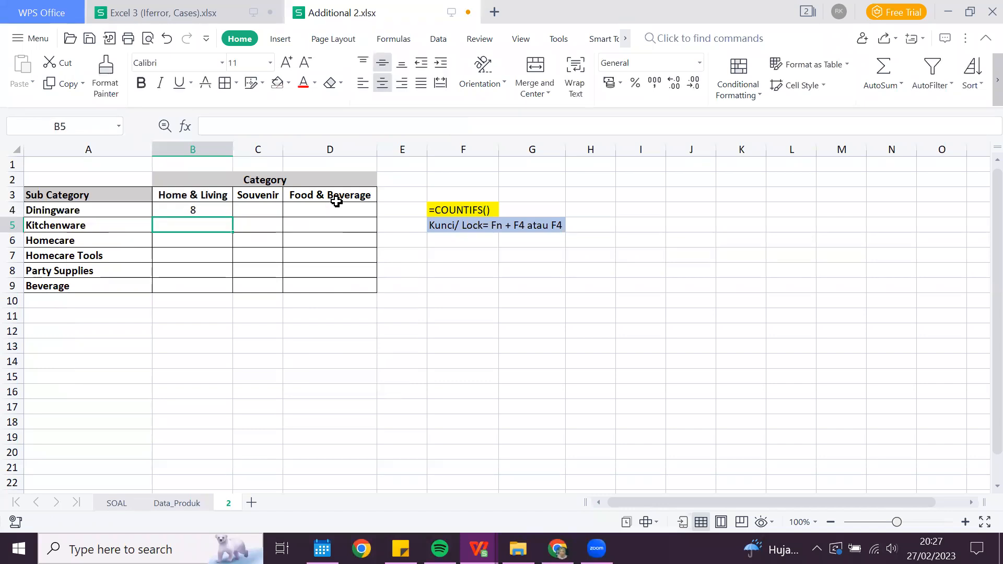
left_click(199, 209)
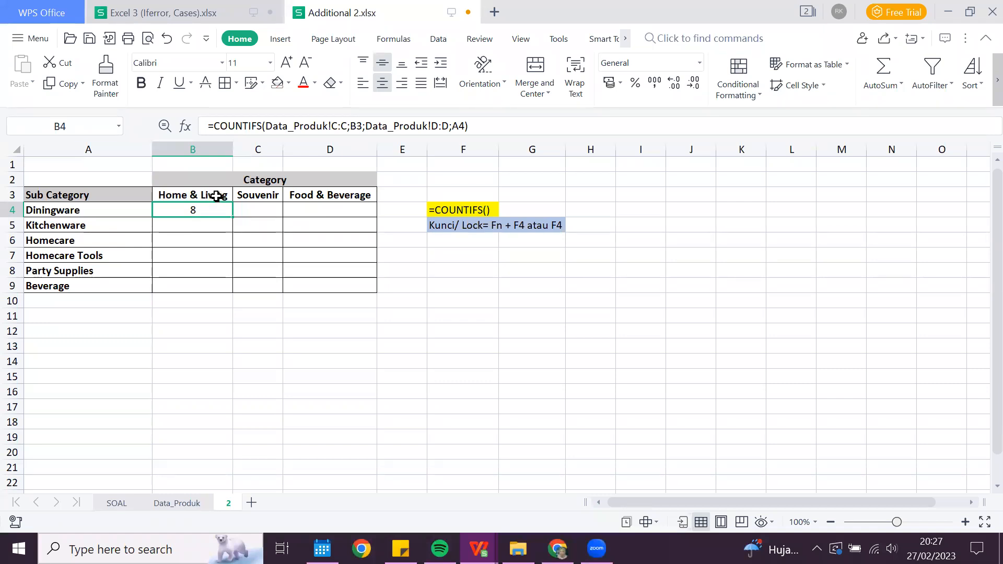
left_click(131, 210)
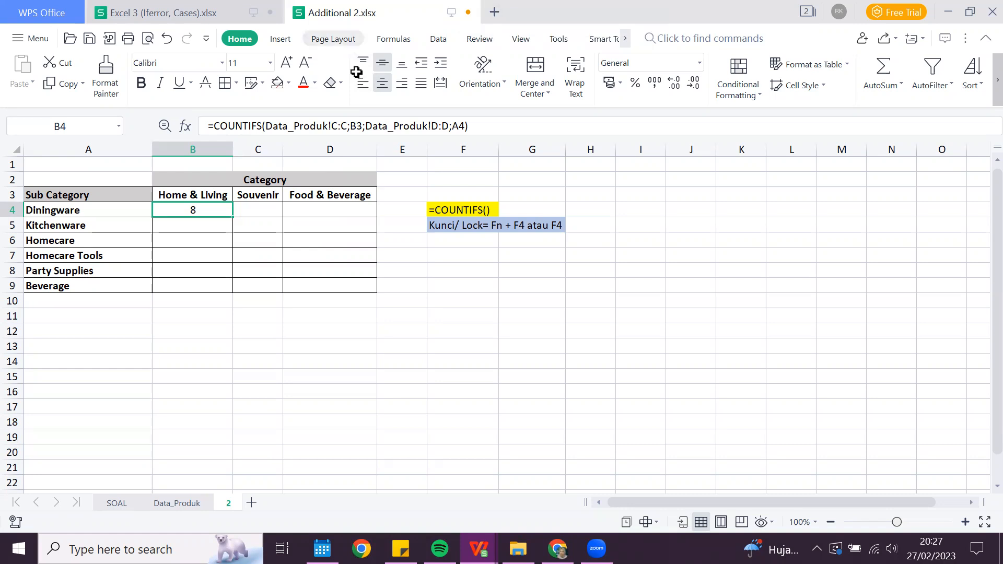
Step: Start a COUNTIFS formula in C4 for the Souvenir category with column C of Data_Produk as the first range
left_click(261, 210)
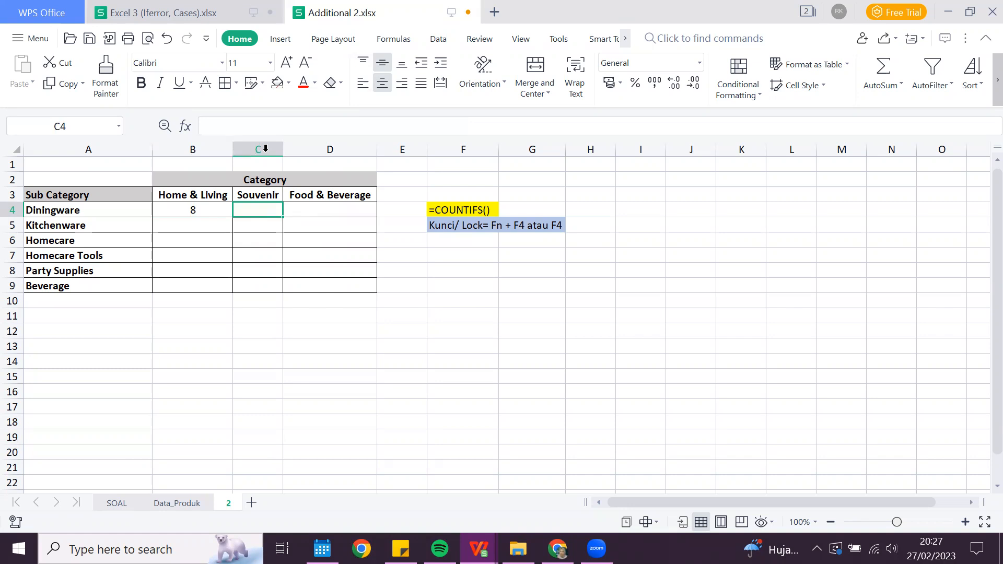
left_click(327, 195)
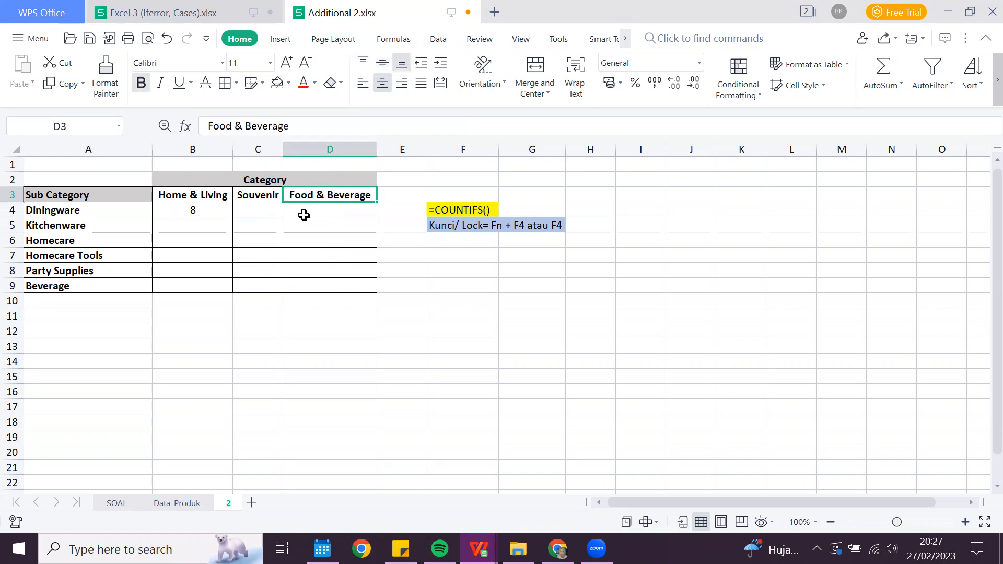
left_click(254, 210)
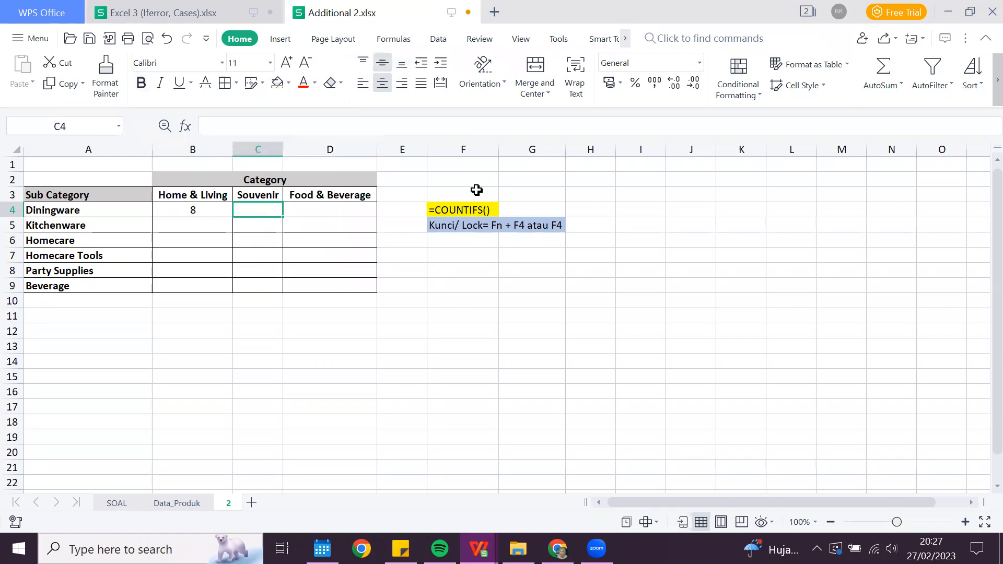
type("=COUNT")
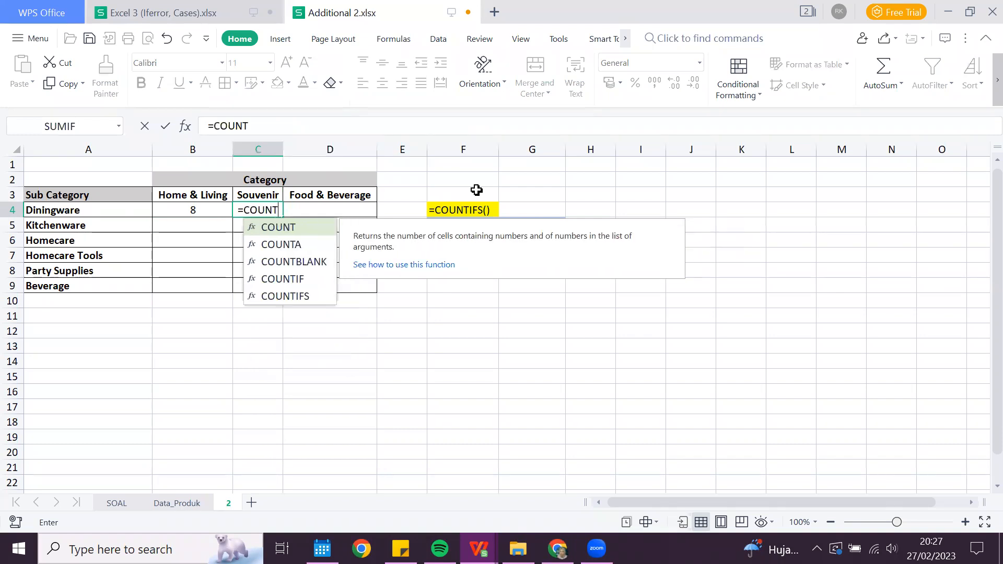
type("IFS")
key("Tab")
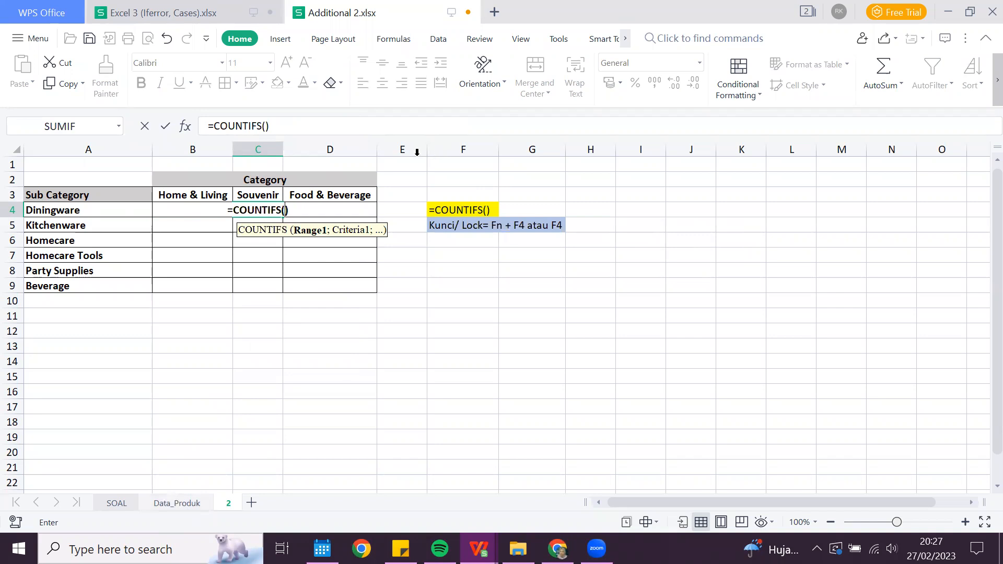
key("ctrl+Page_Up")
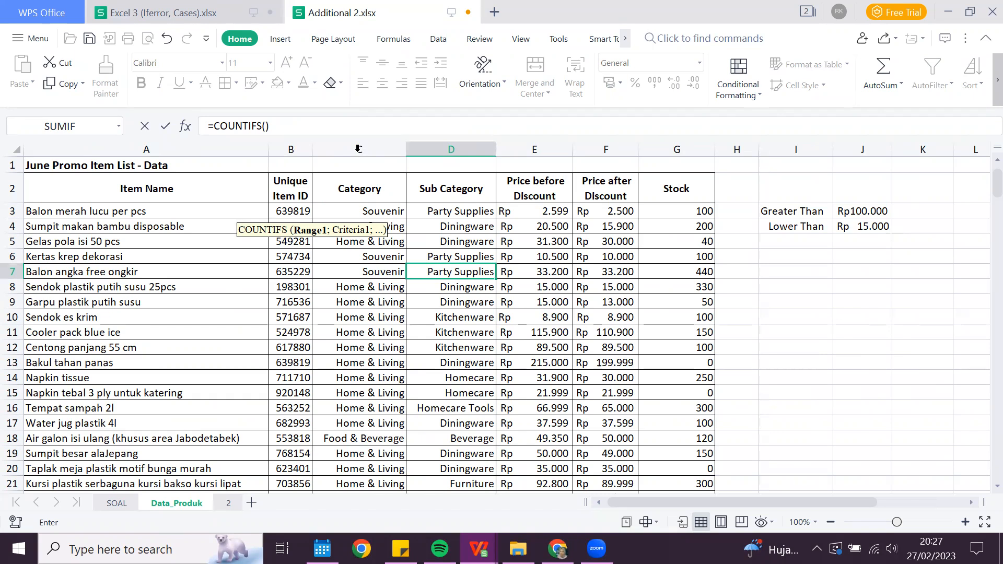
left_click(232, 502)
type(";")
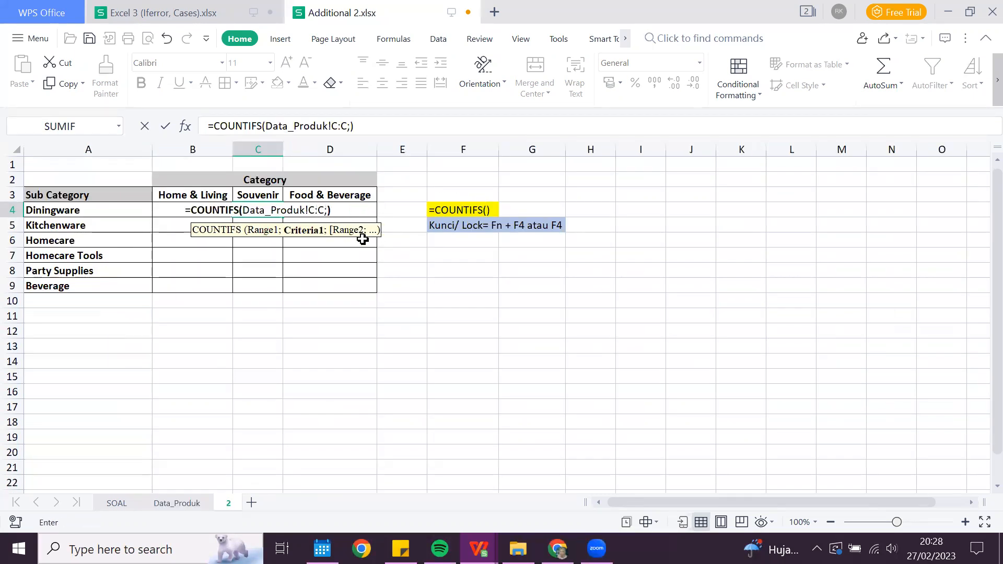
Step: Complete the C4 formula with C3 as first criterion, column D of Data_Produk as second range and A4 as second criterion
left_click(251, 195)
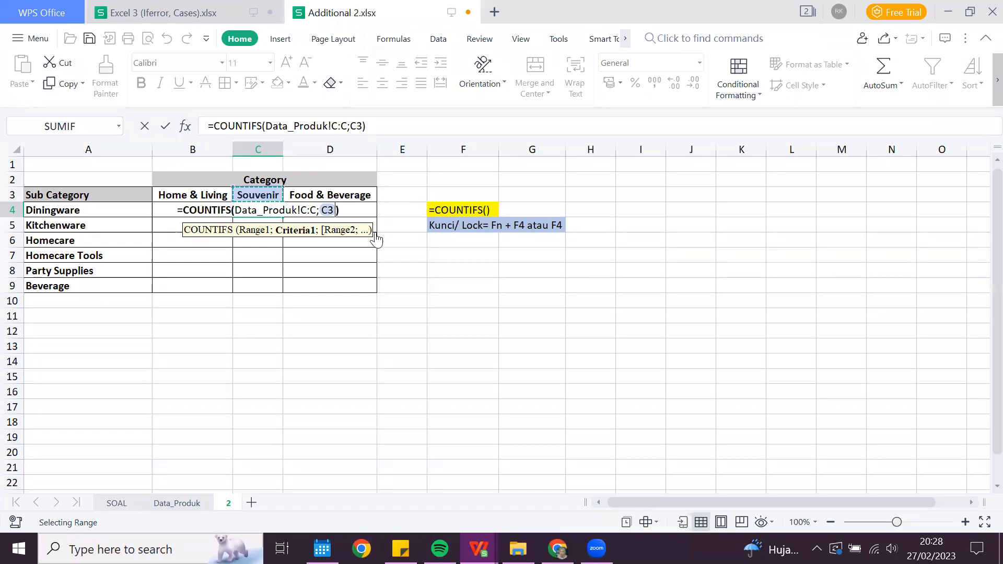
type(";")
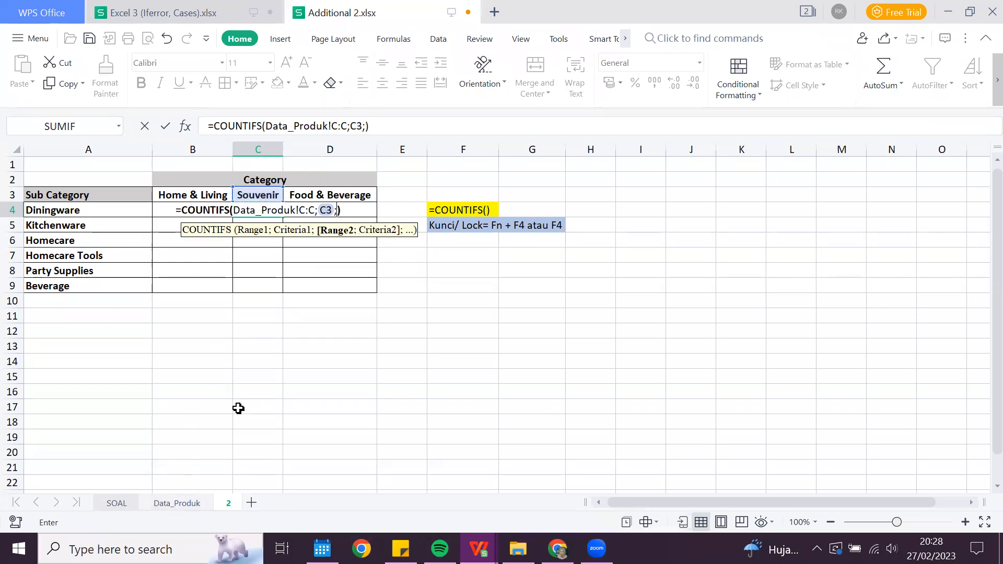
left_click(177, 503)
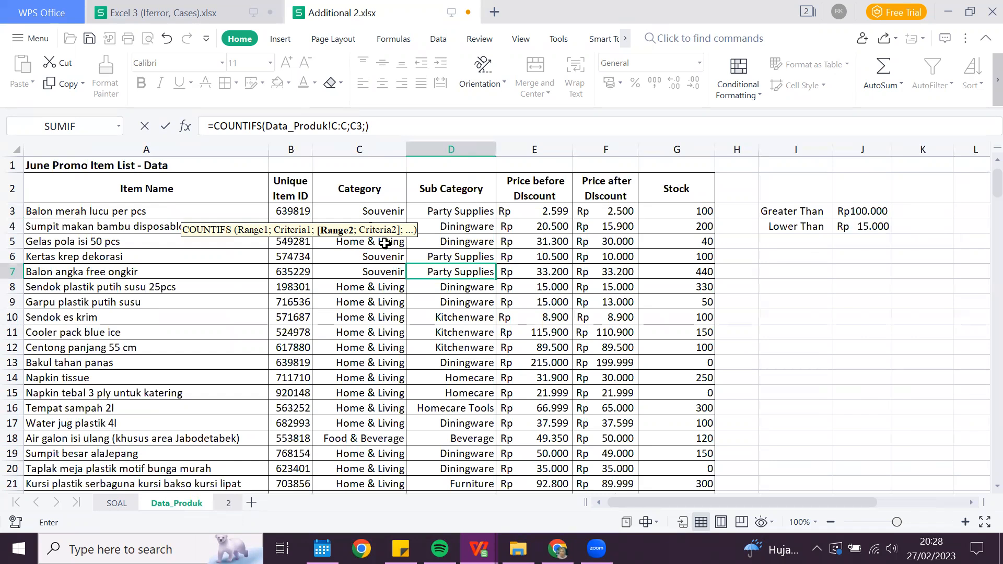
key("ctrl+space")
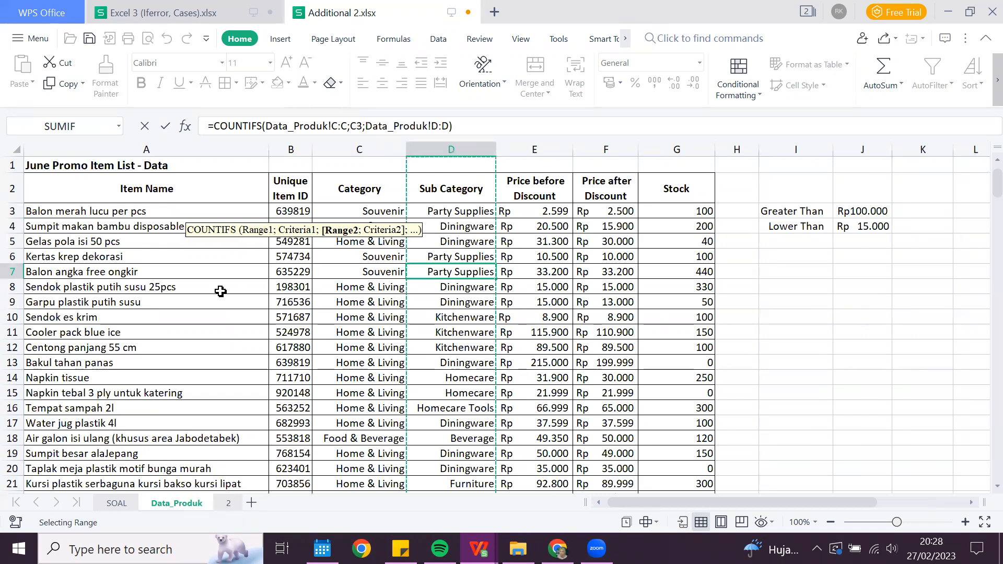
left_click(228, 503)
type(";")
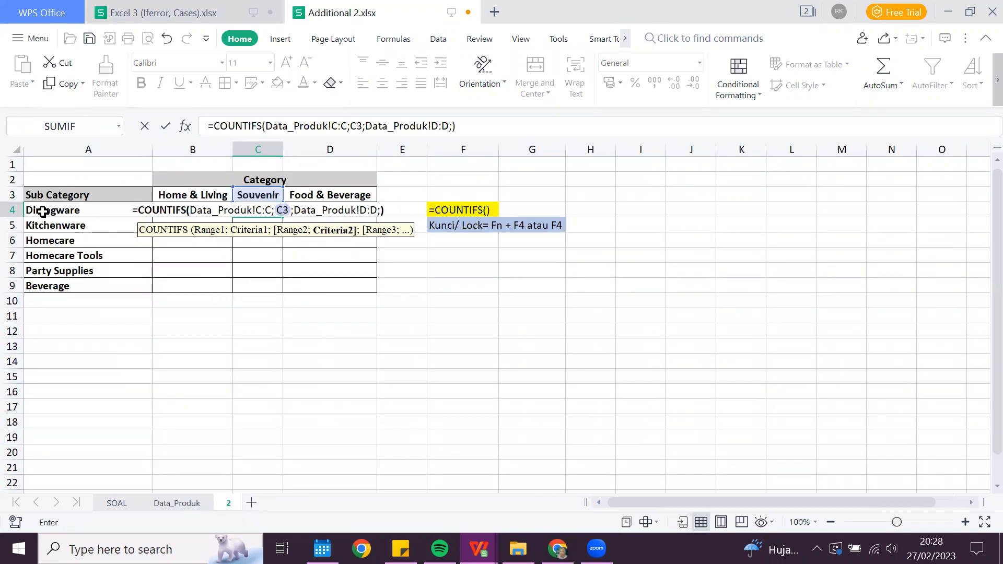
left_click(42, 212)
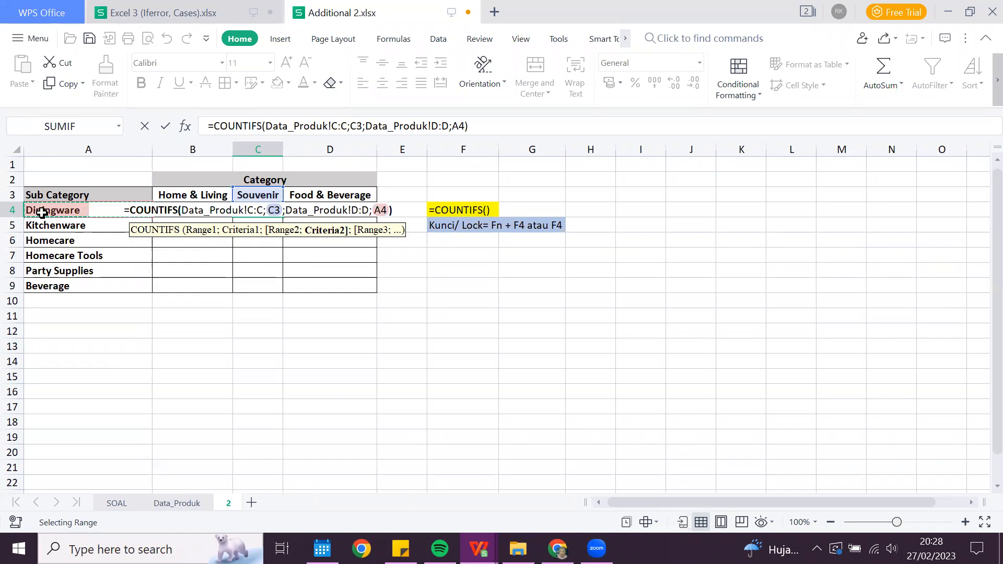
key("Return")
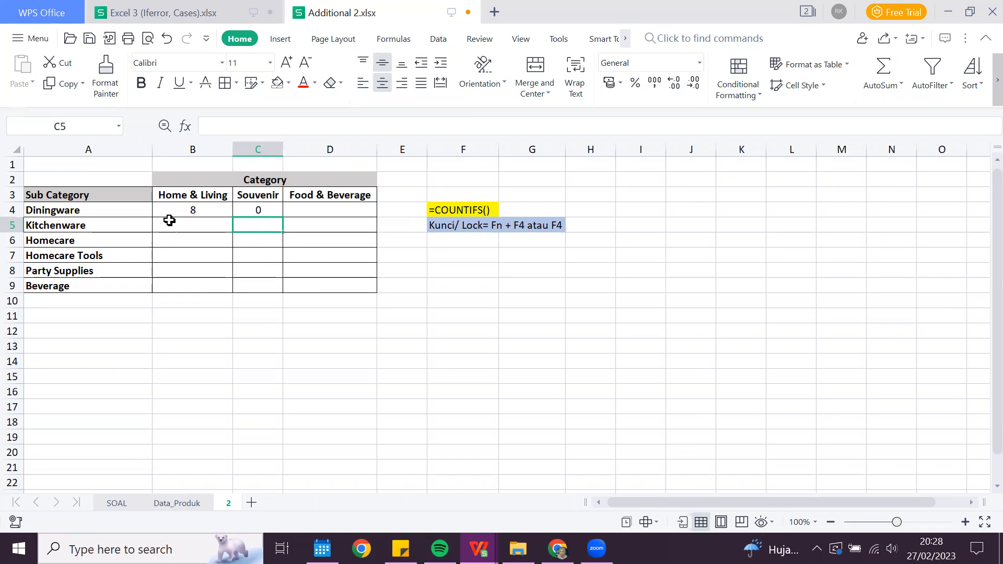
Step: Start a COUNTIFS formula in D4 for the Food & Beverage category with column C of Data_Produk as the first range
left_click(323, 213)
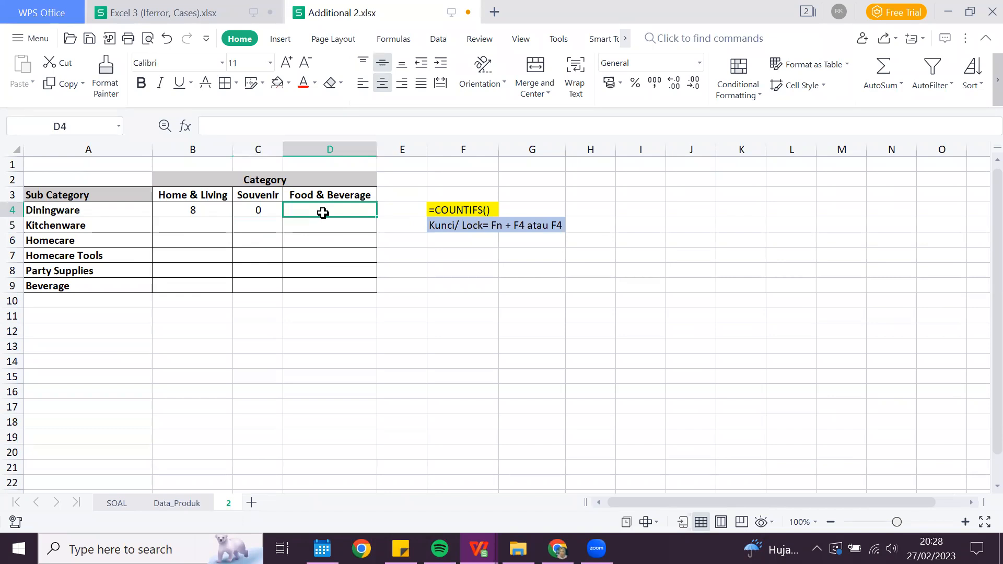
type("=")
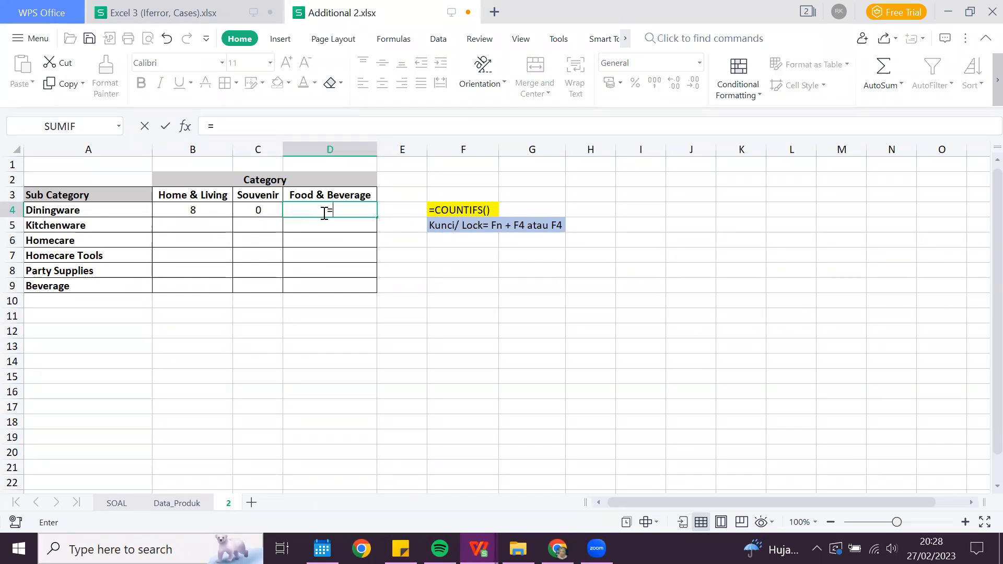
type("COUNT")
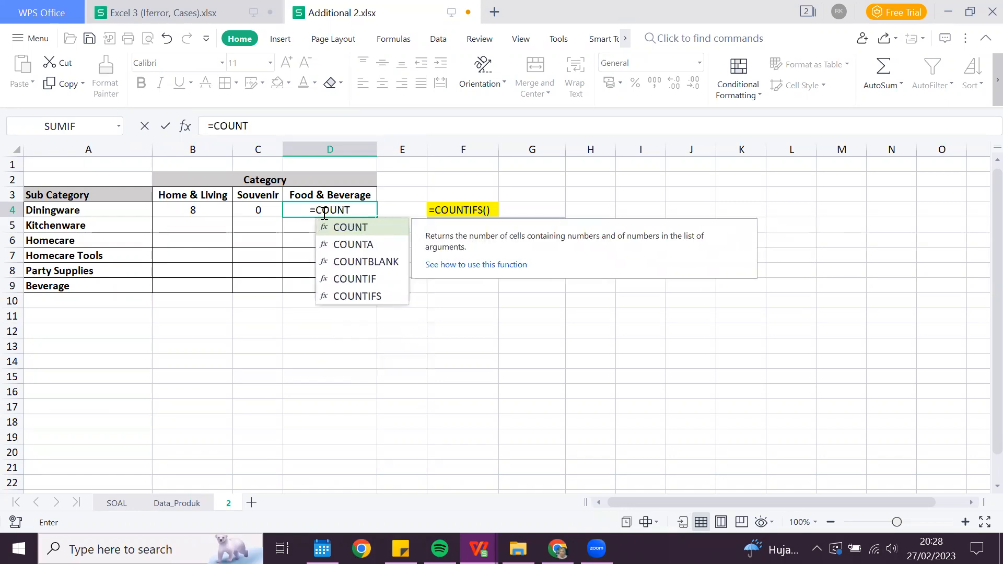
type("IFS")
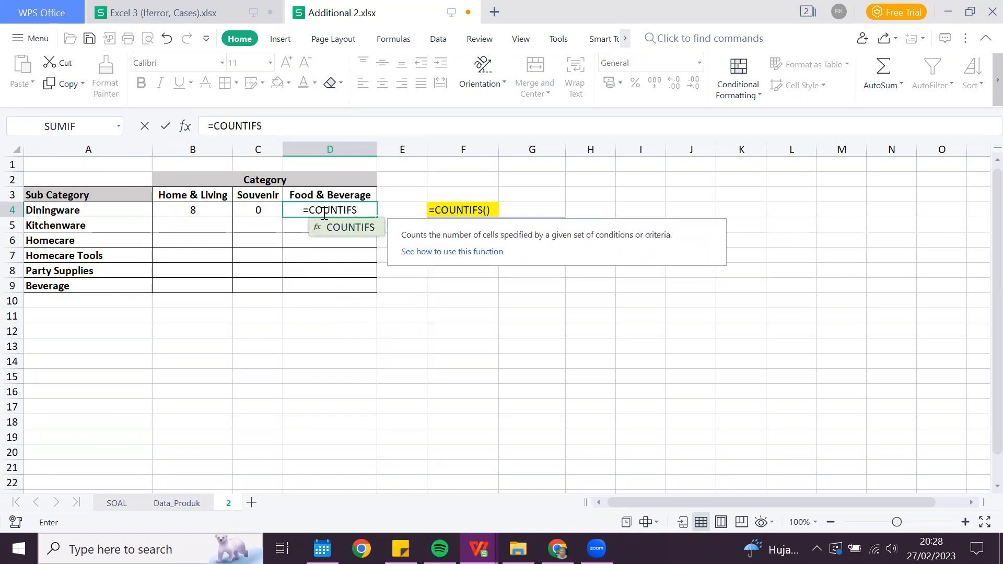
type("(")
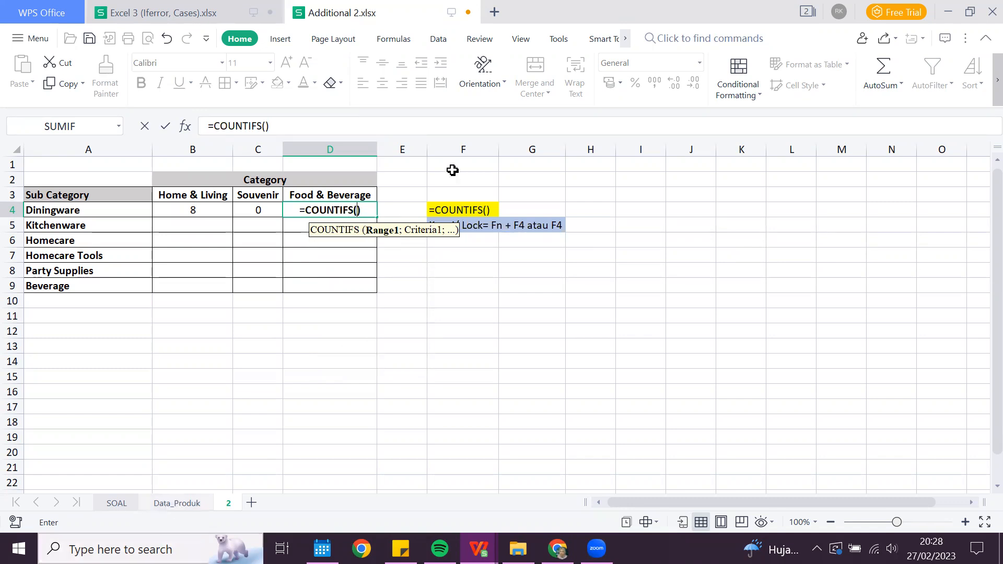
left_click(176, 503)
left_click(360, 150)
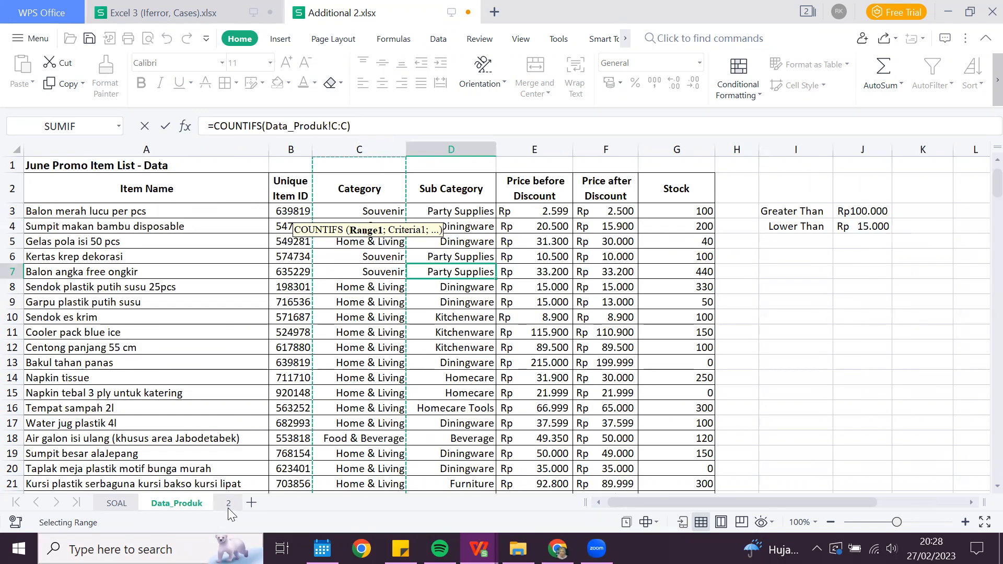
type(";")
Step: Complete the D4 formula with D3 as first criterion, column D of Data_Produk as second range and A4 as second criterion
left_click(298, 196)
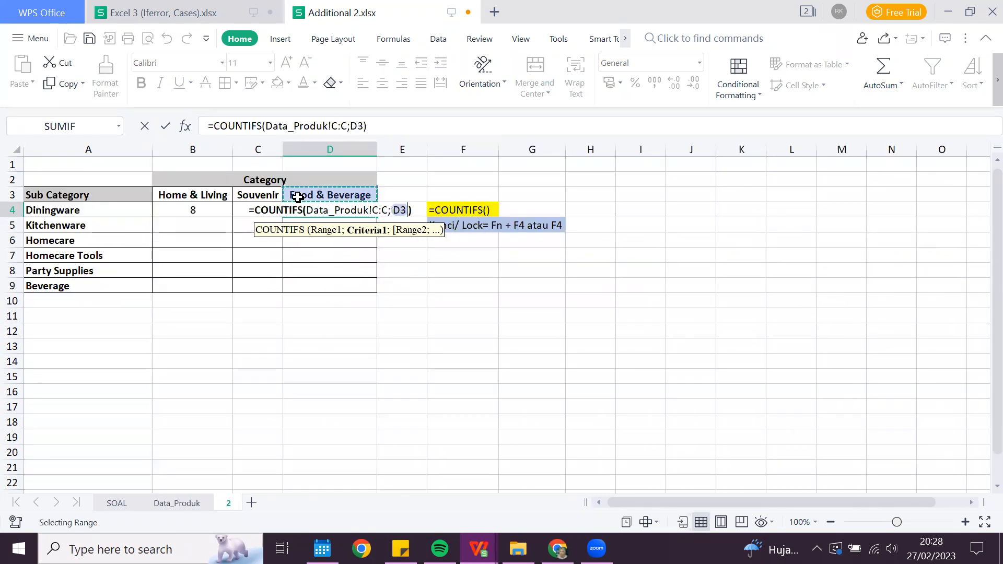
type(";")
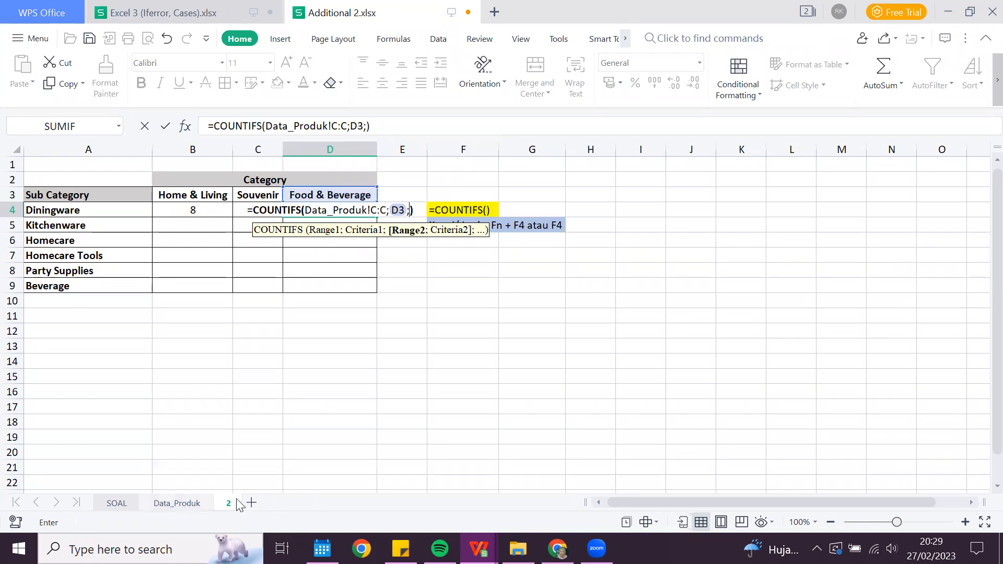
left_click(176, 503)
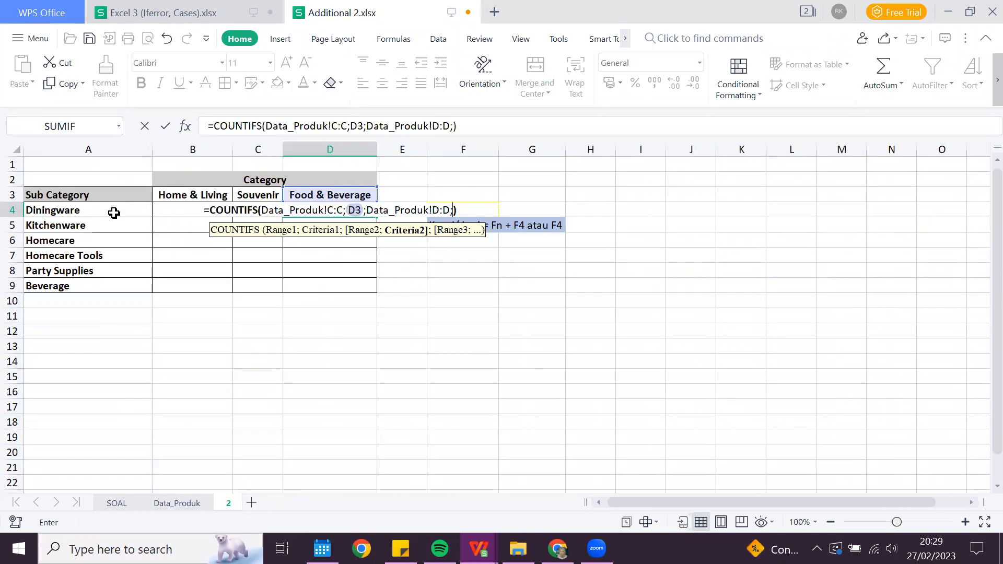
left_click(114, 213)
key("Return")
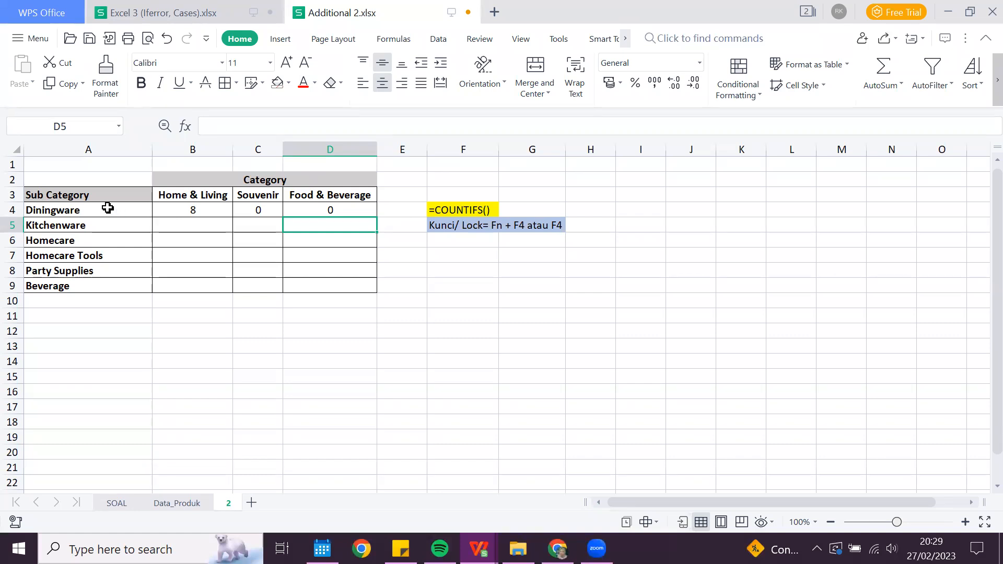
left_click(313, 210)
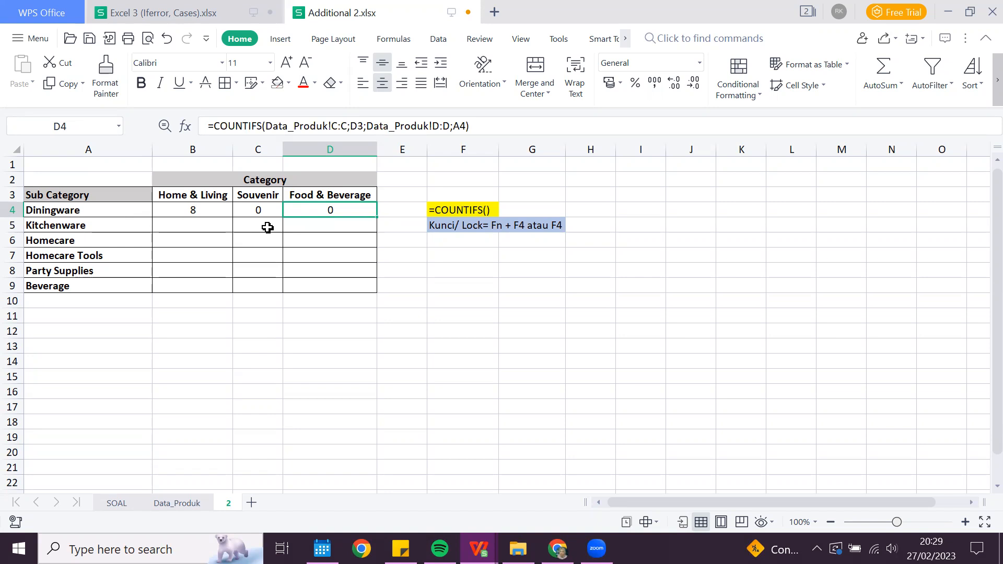
Step: Try filling the COUNTIFS formulas in B4:D4 down to row 9, and undo the fill
left_click_drag(200, 209, 336, 209)
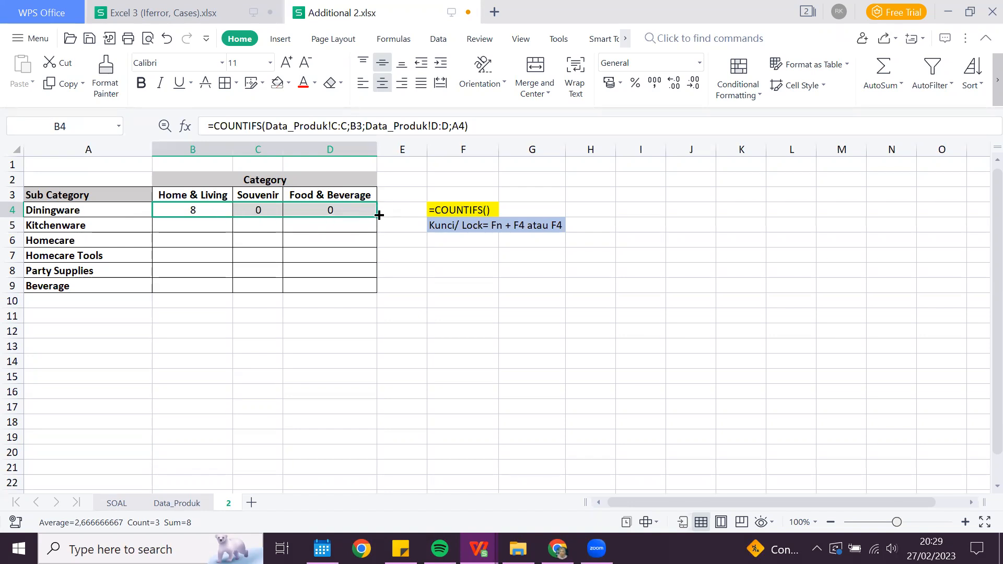
left_click_drag(376, 217, 378, 293)
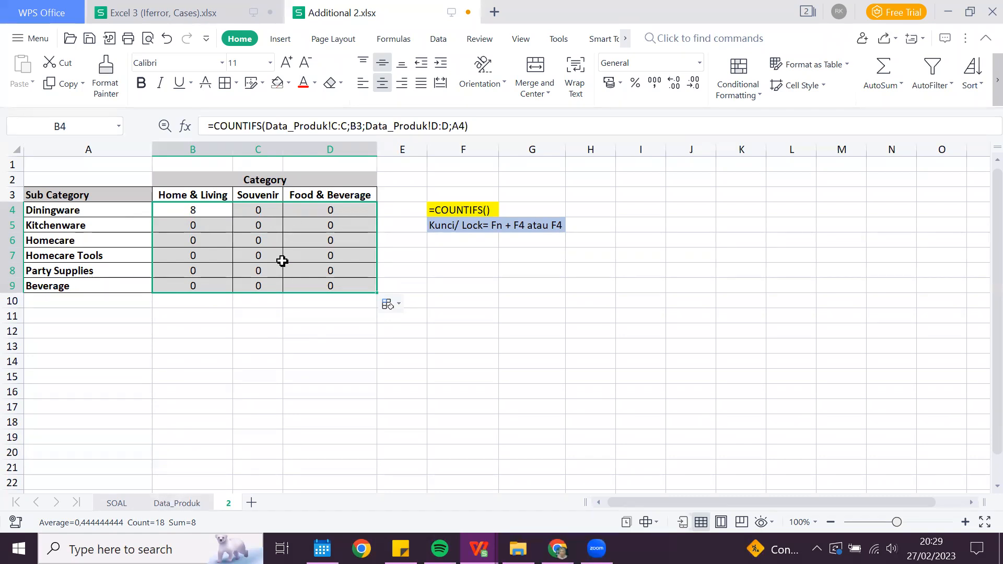
key("ctrl+z")
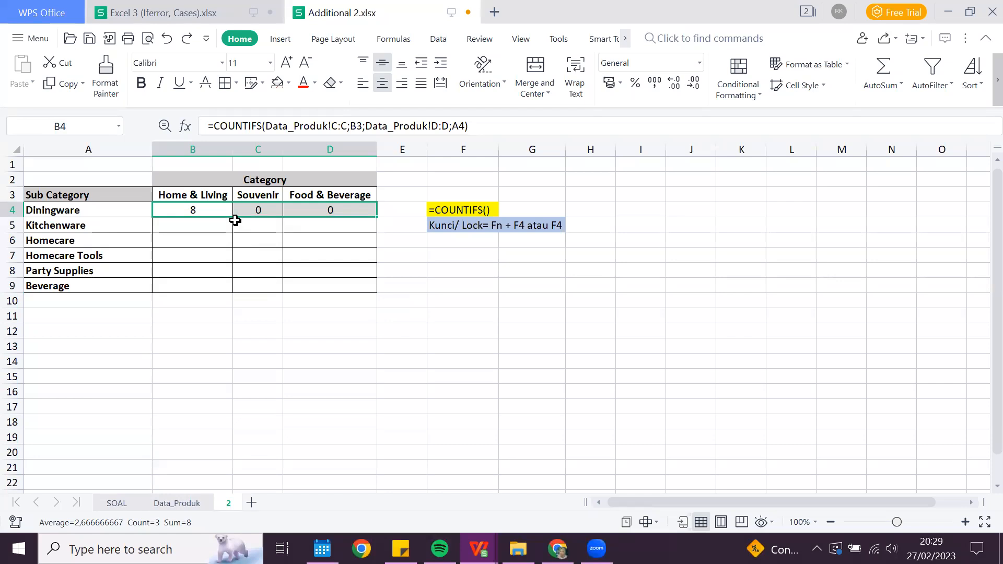
Step: Examine the ranges and criteria in the B4 COUNTIFS formula and the reference-locking note in F5
left_click(220, 212)
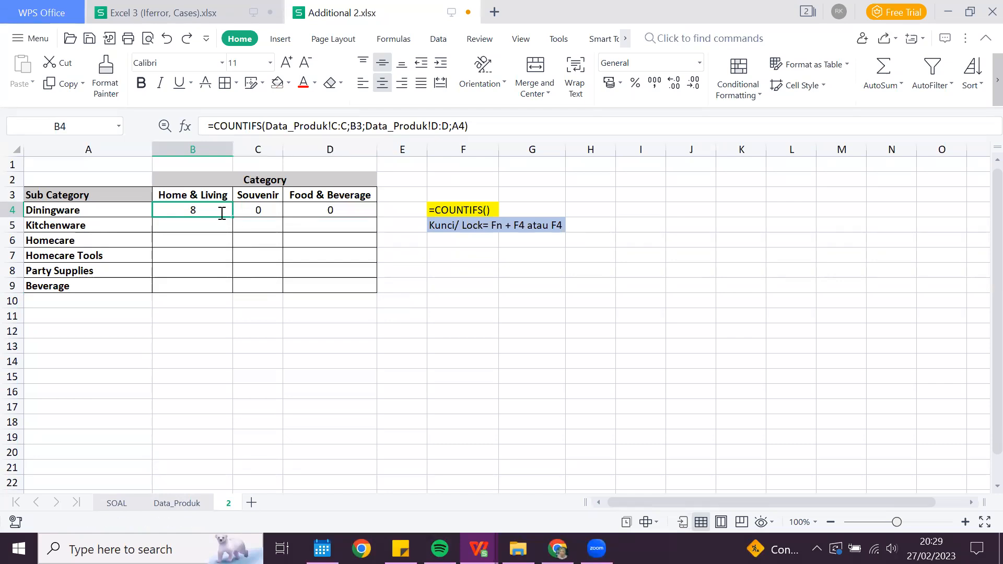
double_click(222, 213)
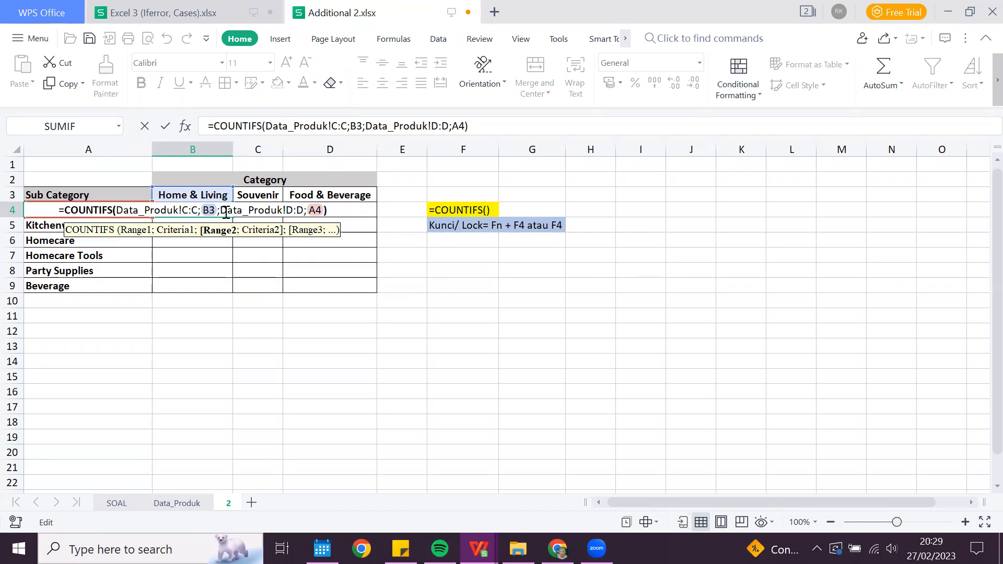
left_click(183, 210)
key("Return")
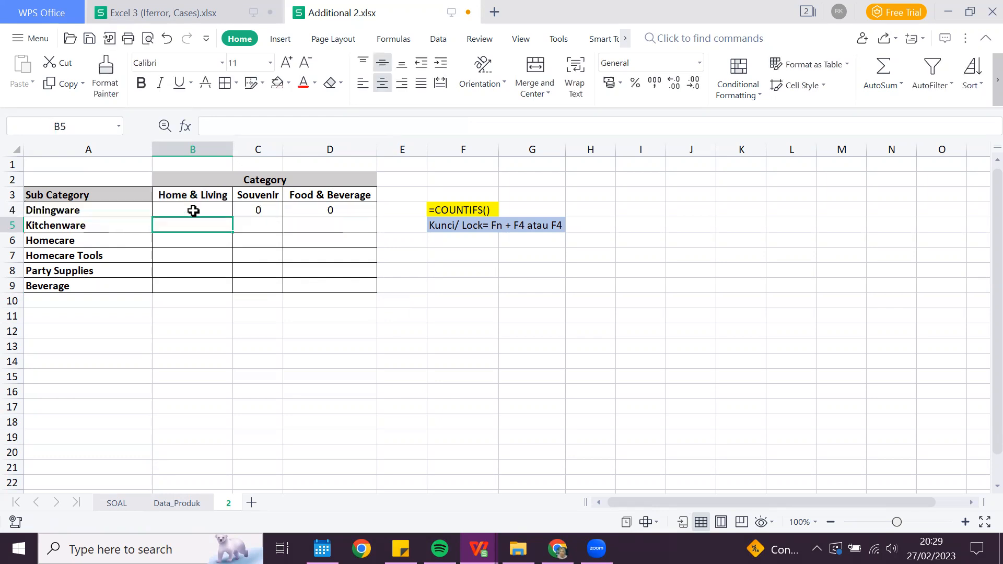
left_click(459, 227)
left_click(442, 251)
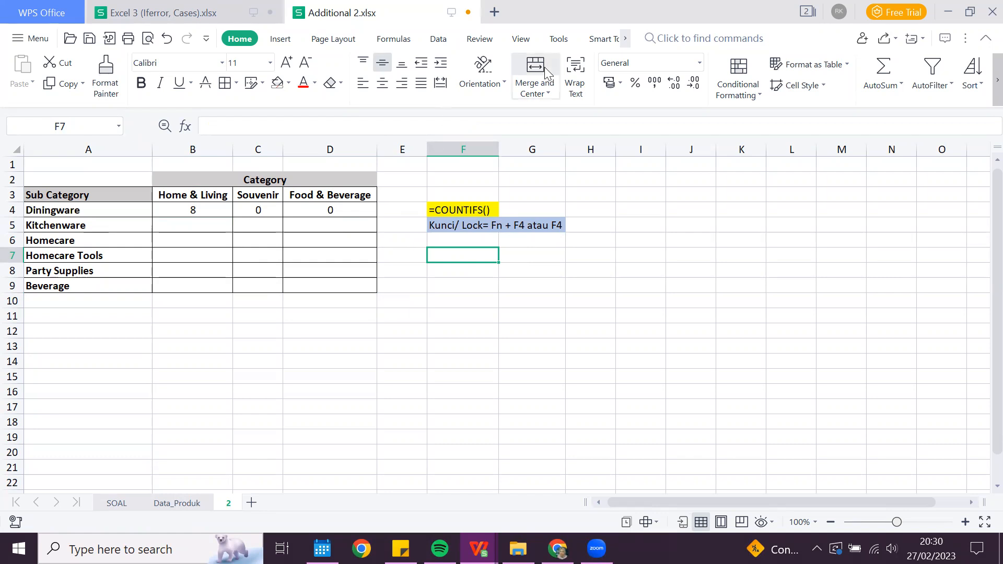
left_click(191, 208)
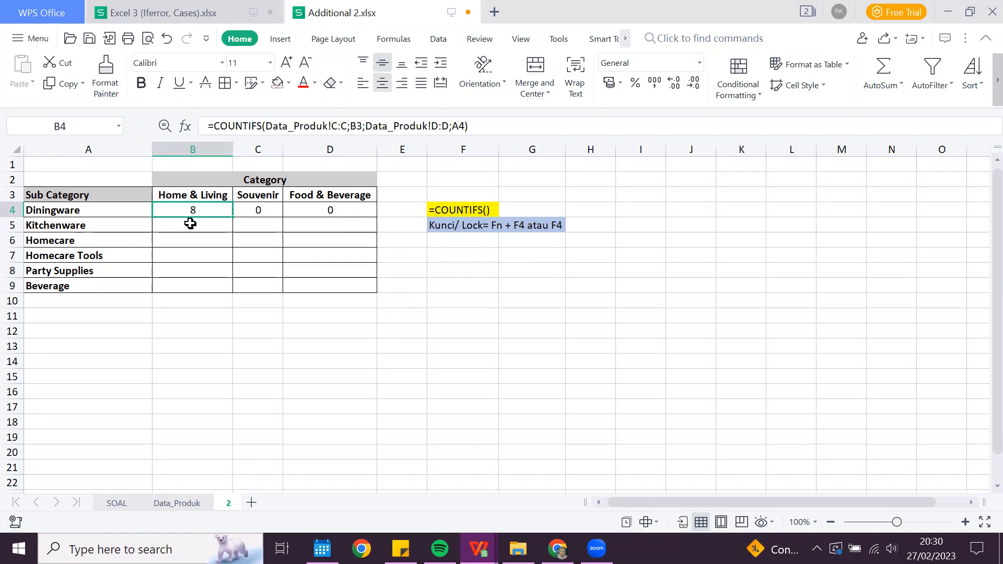
double_click(193, 209)
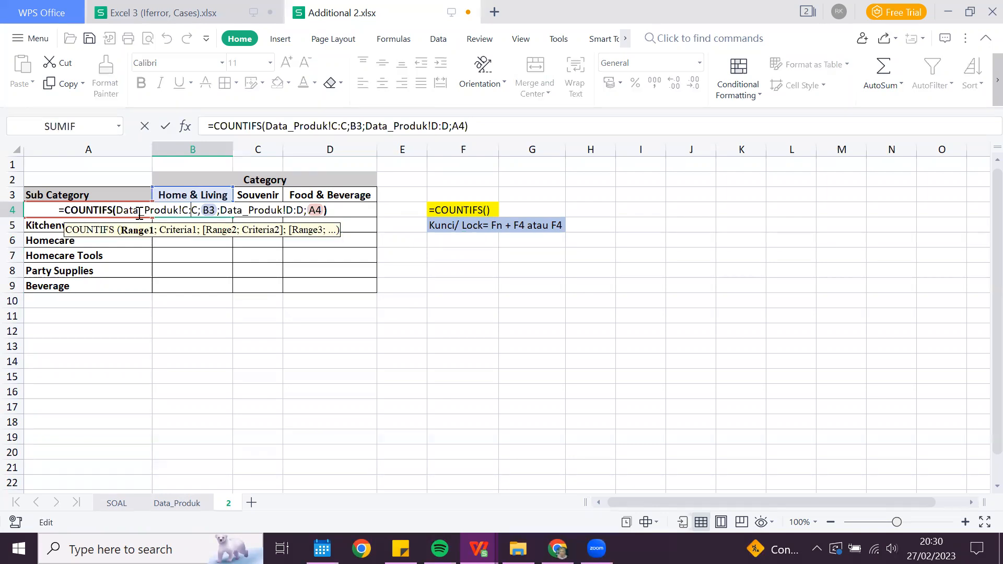
key("Return")
Step: Fill the COUNTIFS formula from B4 down through B9 in the Home & Living column
left_click(206, 209)
left_click(235, 220)
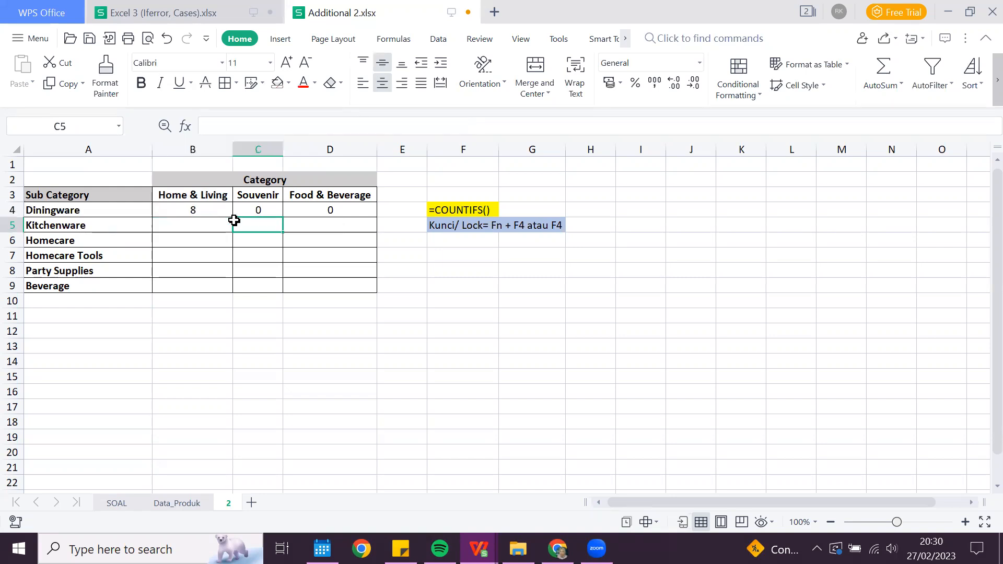
left_click(229, 214)
left_click_drag(232, 217, 232, 296)
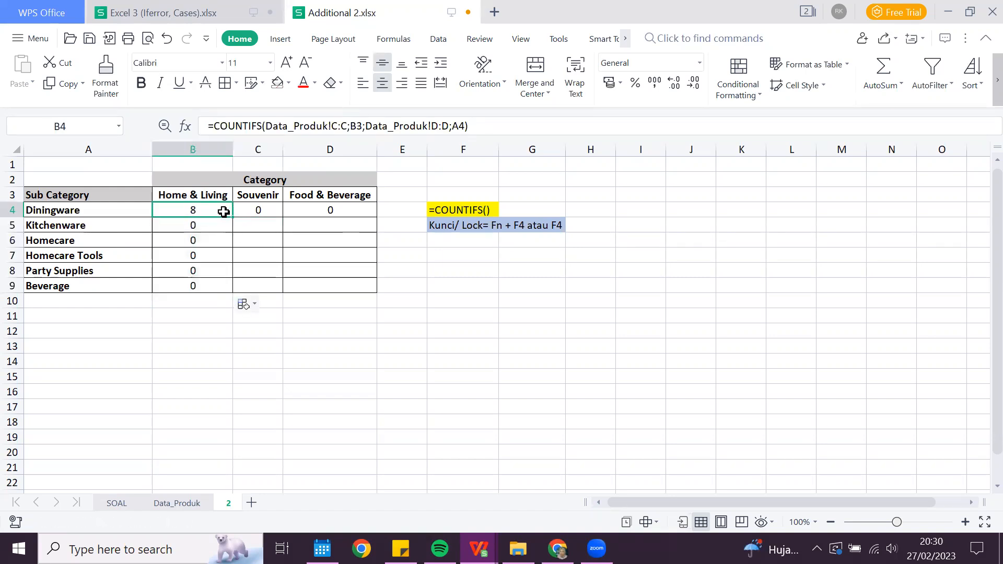
Step: Compare how the criteria references shift in the filled COUNTIFS formulas down the Home & Living column
key("Down")
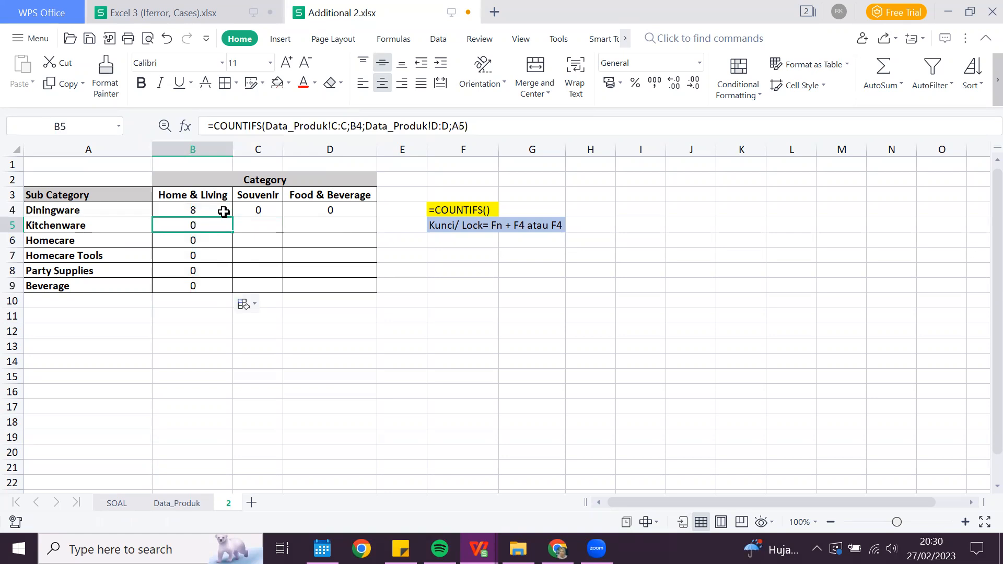
left_click_drag(477, 128, 209, 132)
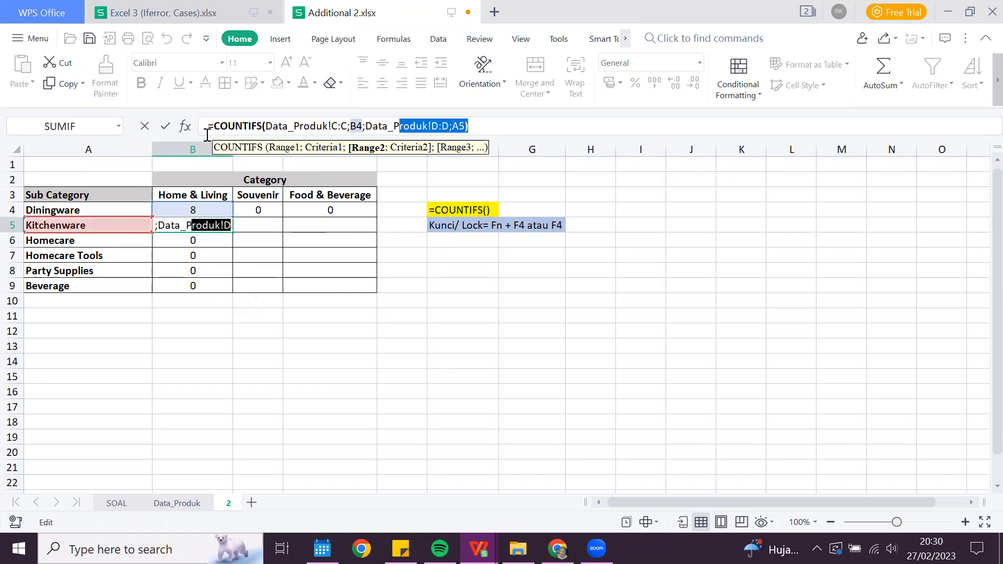
key("Return")
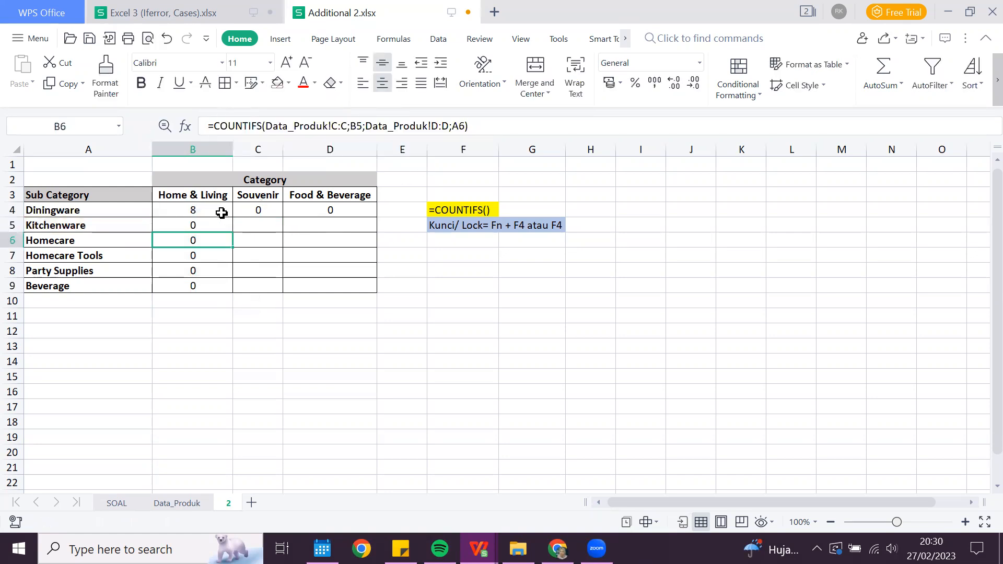
left_click(221, 212)
key("Down")
key("Down")
key("Up")
key("Down")
key("Down")
key("Down")
key("Up")
key("Up")
key("Up")
key("Up")
key("Down")
key("Down")
key("Up")
key("Up")
key("Down")
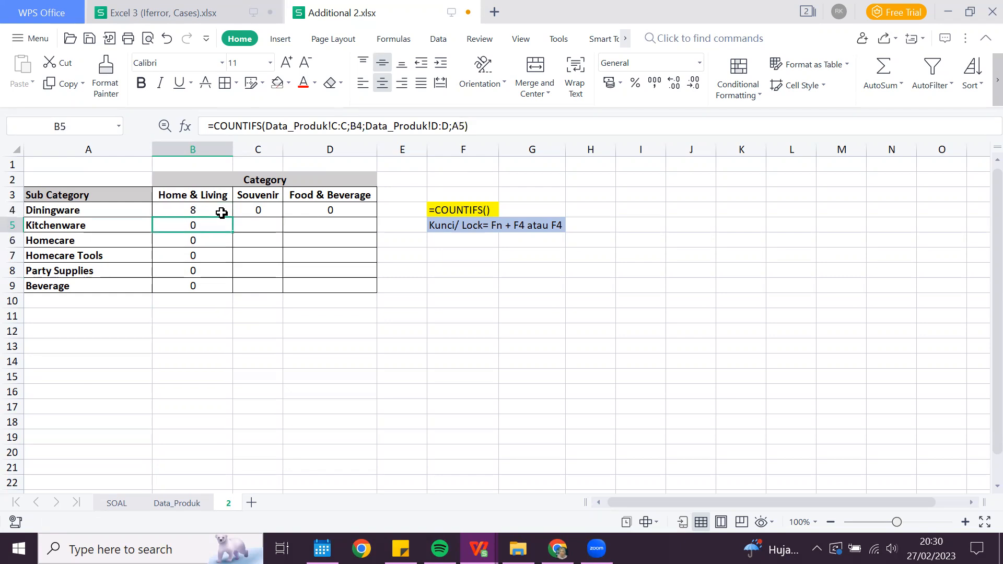
key("Down")
key("Down")
key("Down")
key("Down")
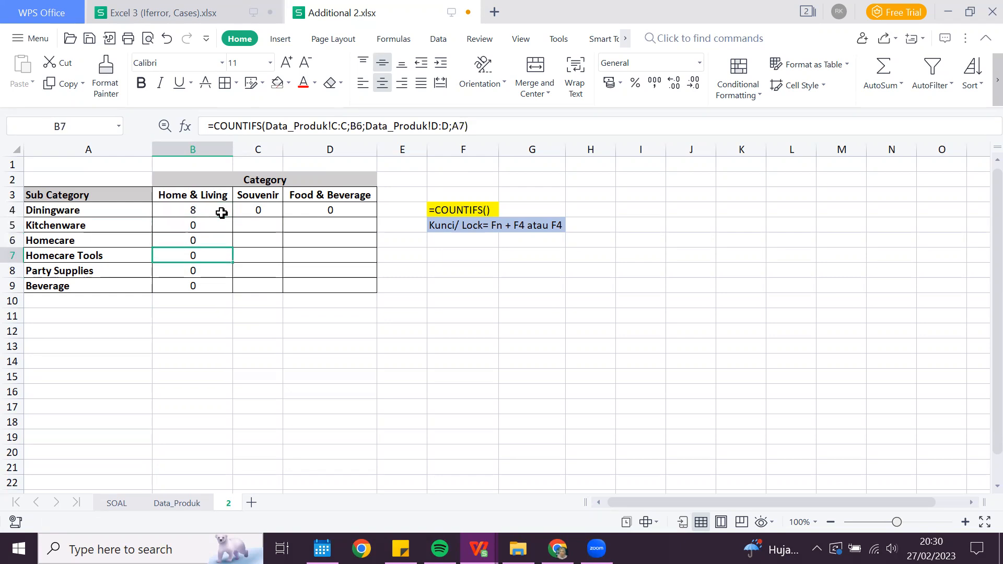
Step: Open the B4 formula for editing and lock its first criterion as the absolute reference $B$3
left_click(222, 212)
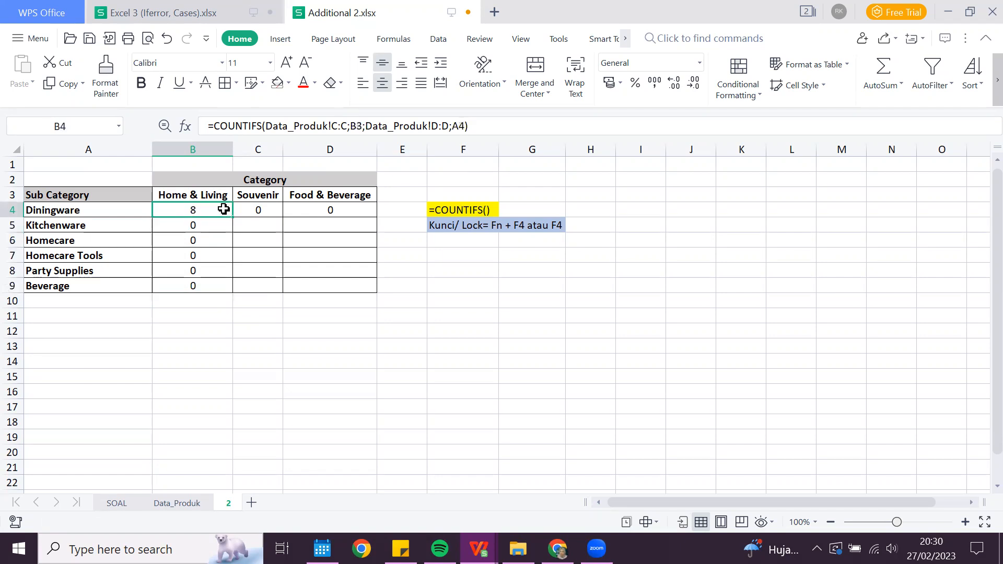
double_click(225, 209)
left_click(180, 210)
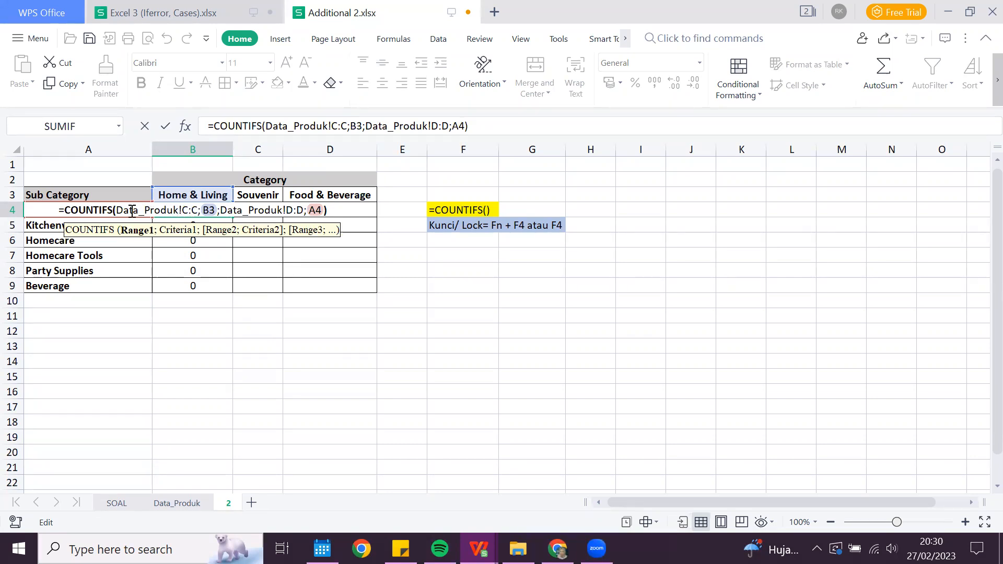
left_click_drag(116, 210, 198, 210)
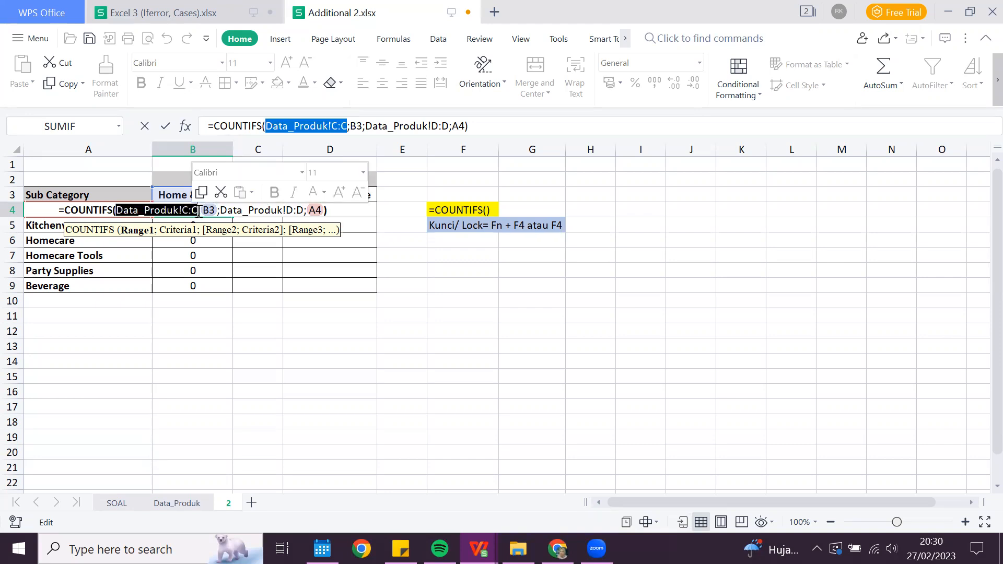
left_click(189, 210)
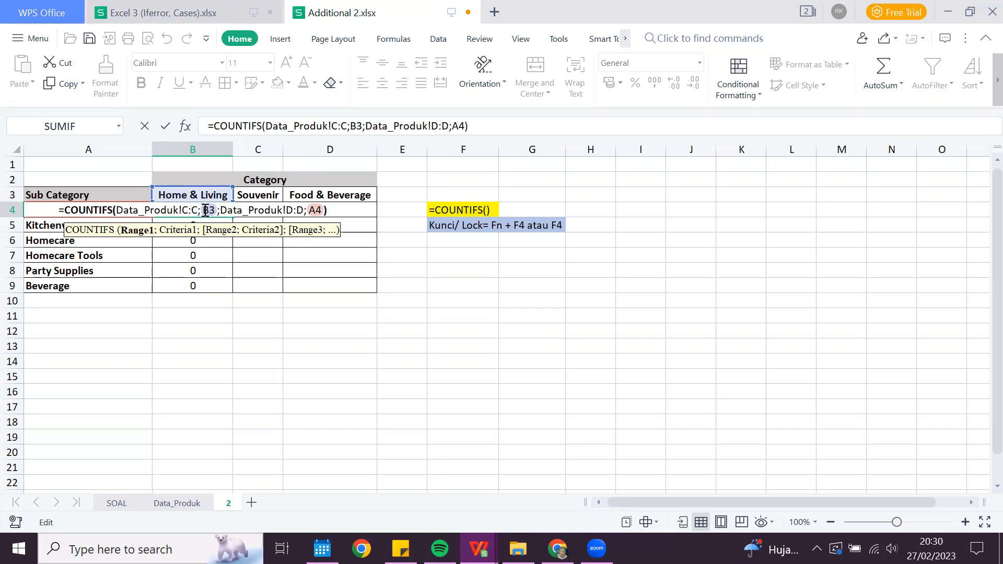
left_click(209, 211)
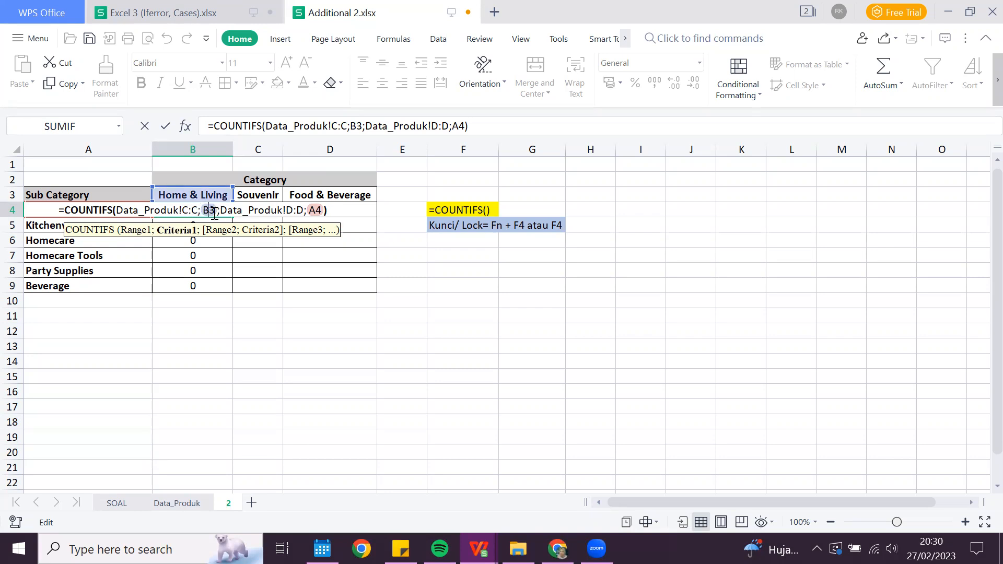
double_click(212, 210)
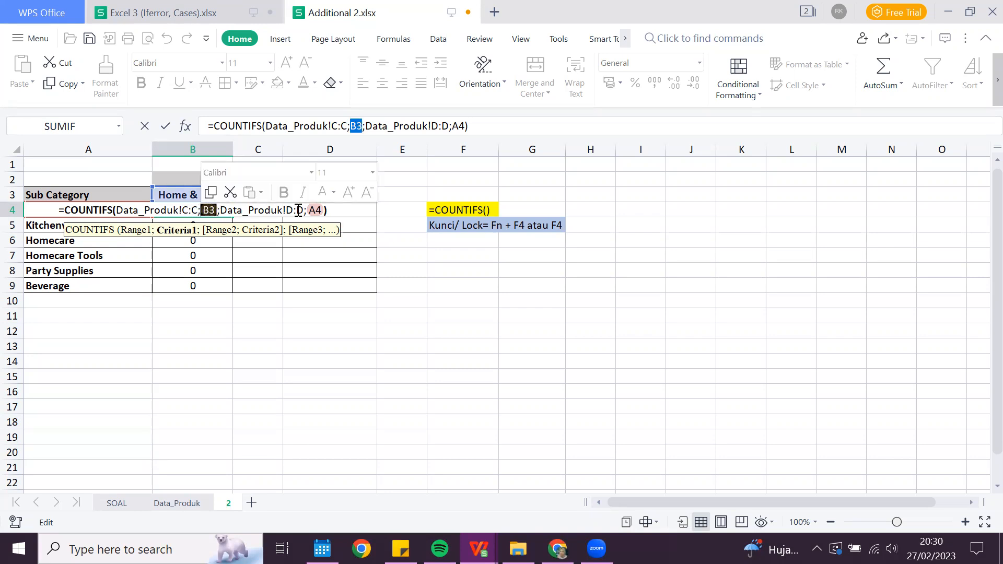
double_click(316, 210)
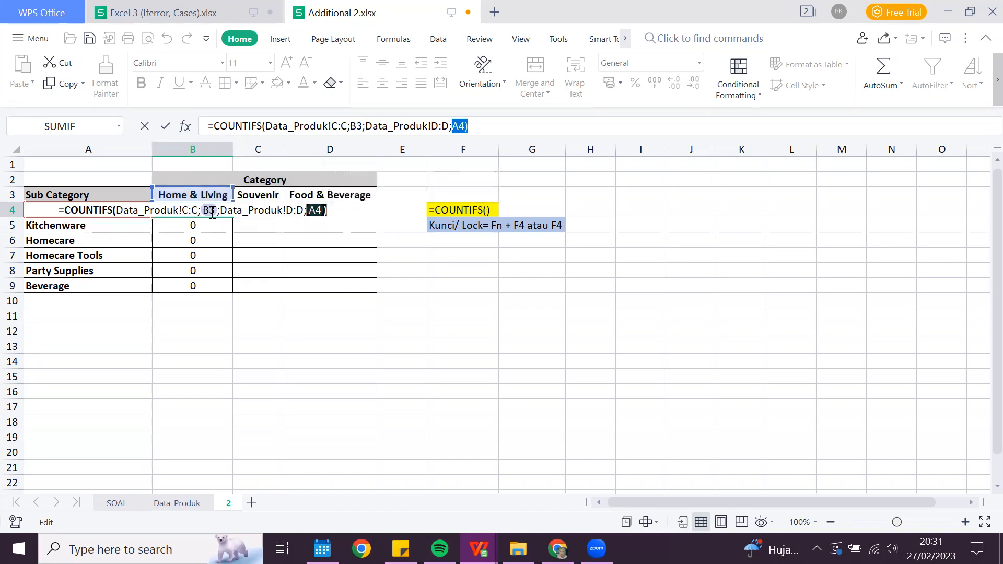
double_click(215, 211)
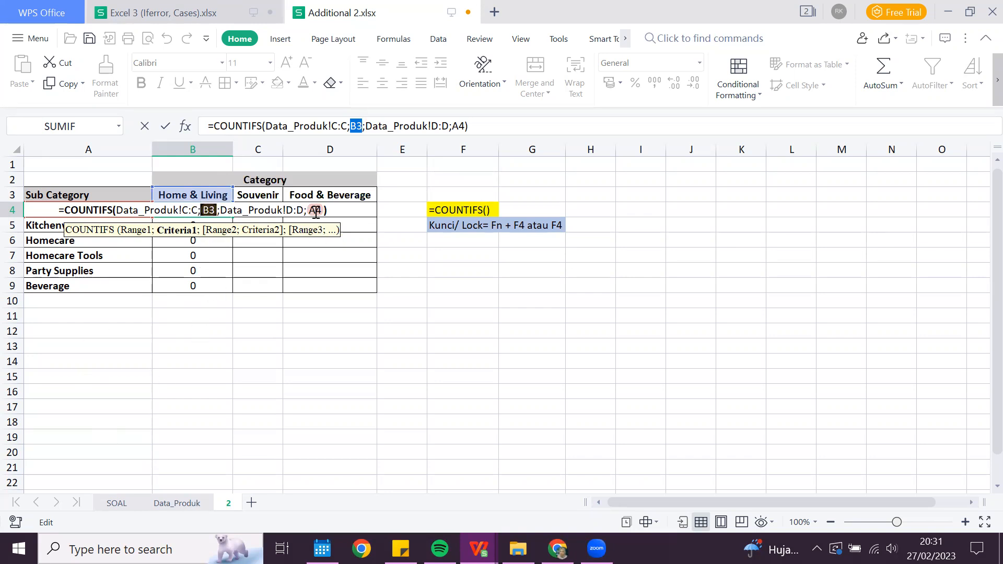
left_click(214, 211)
key("F4")
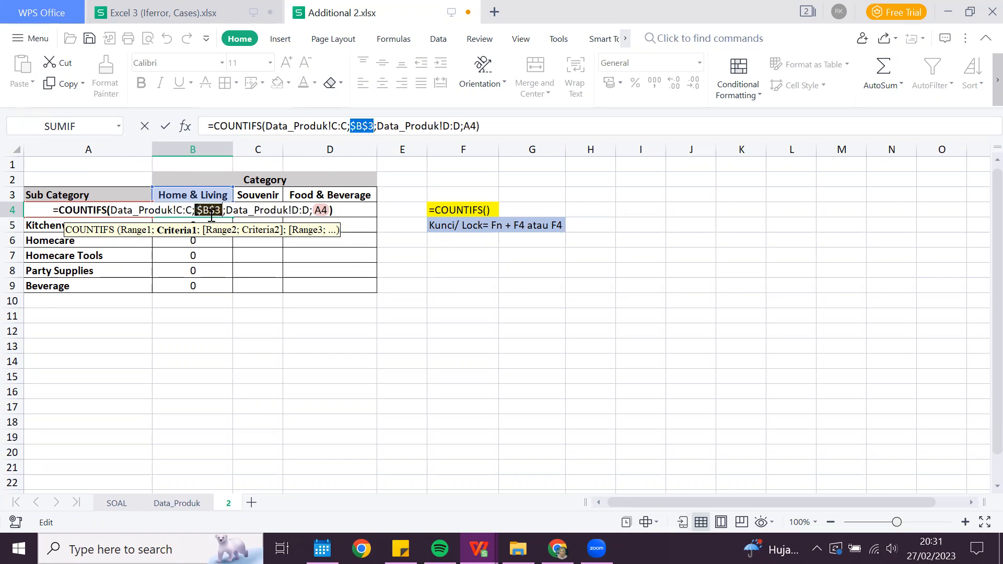
Step: Examine the locked $B$3 criterion against the relative A4 criterion within the B4 formula
left_click(207, 212)
left_click_drag(197, 210, 215, 211)
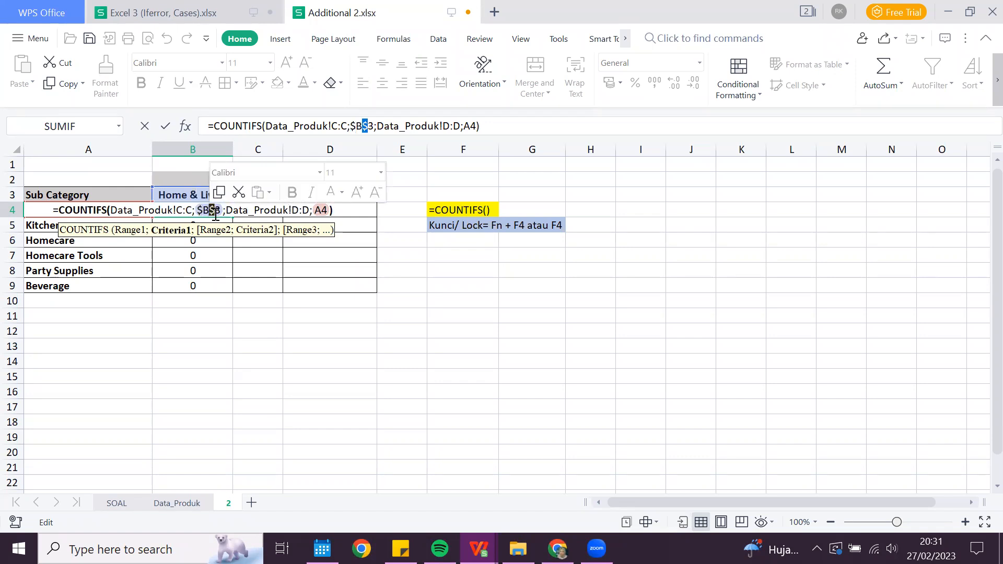
left_click(216, 211)
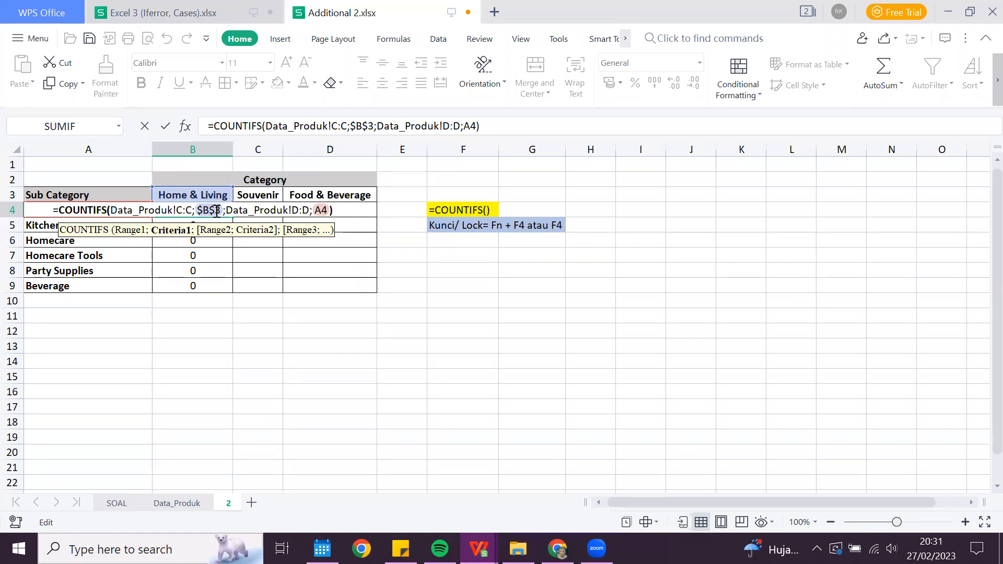
left_click(239, 211)
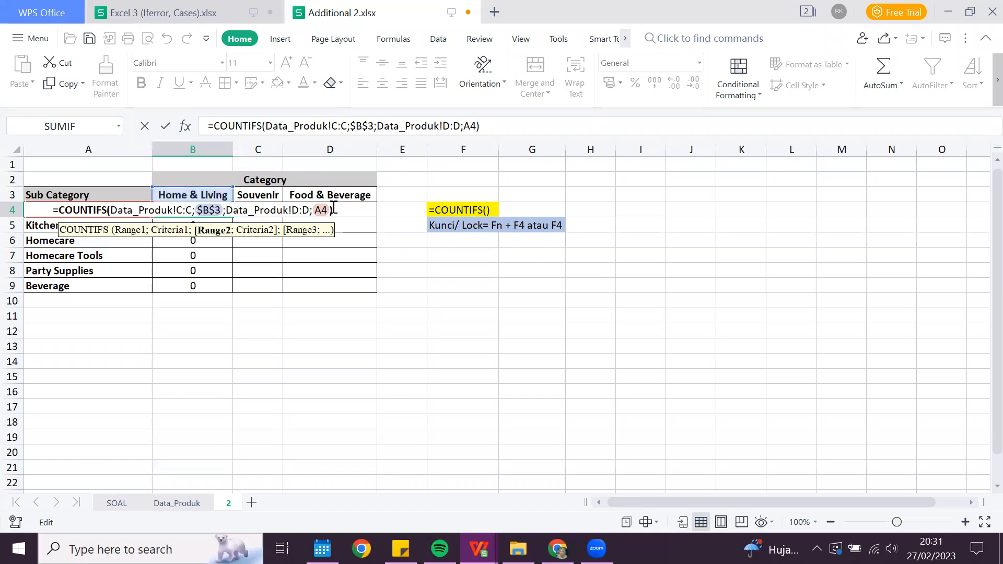
left_click(323, 211)
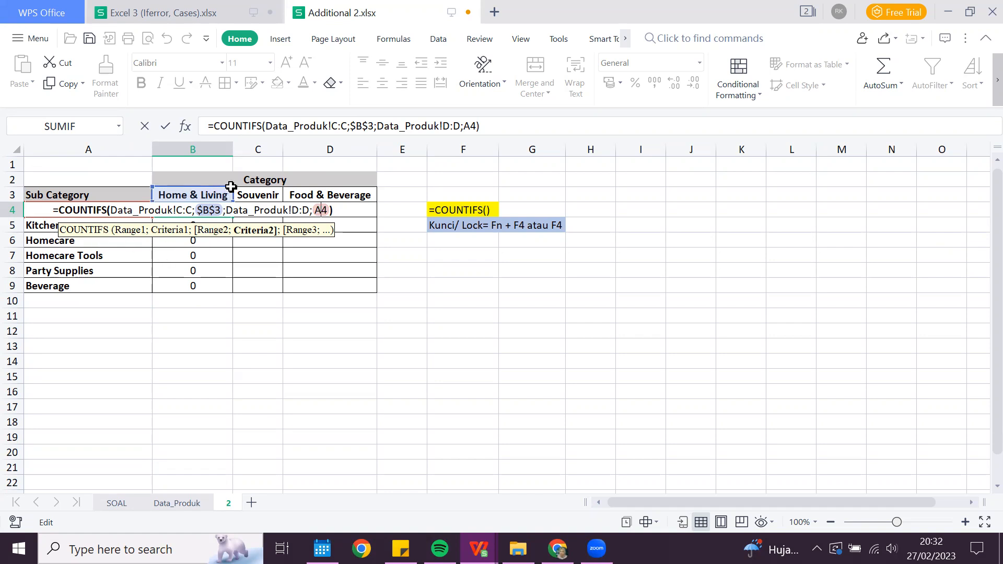
left_click(210, 211)
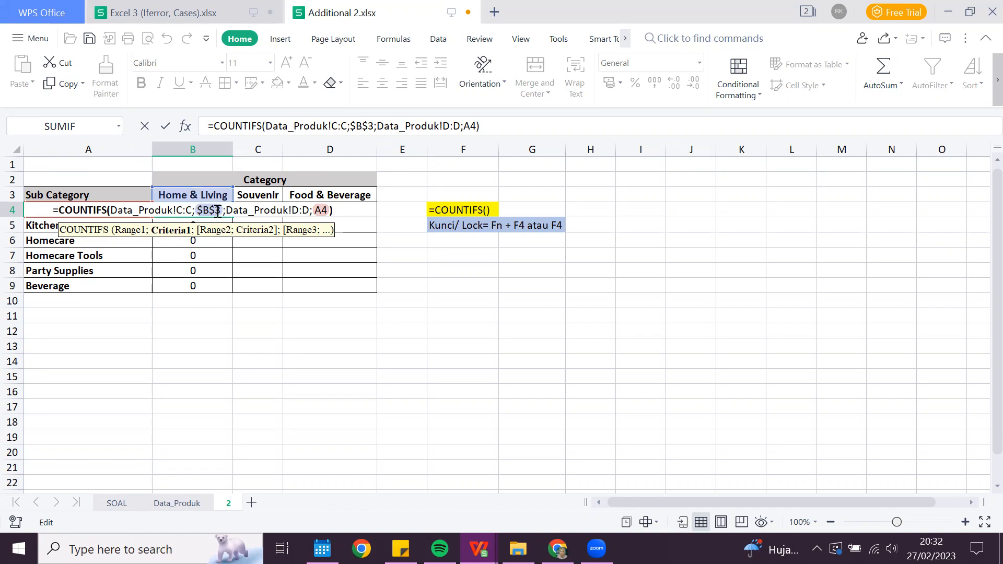
left_click(223, 211)
left_click(222, 211)
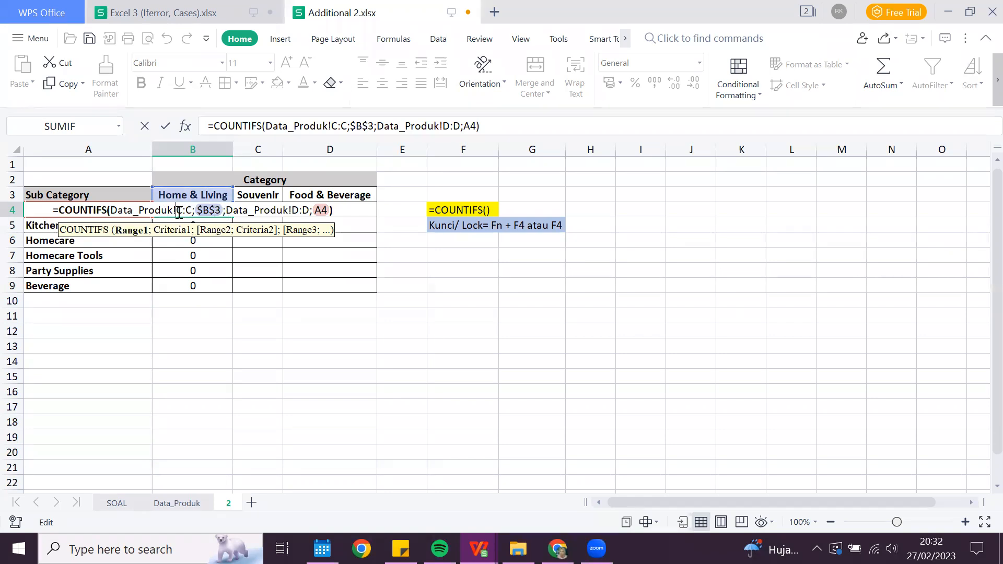
Step: Lock both ranges in the B4 COUNTIFS formula as Data_Produk!$C:$C and Data_Produk!$D:$D, keeping the A4 criterion relative
double_click(183, 211)
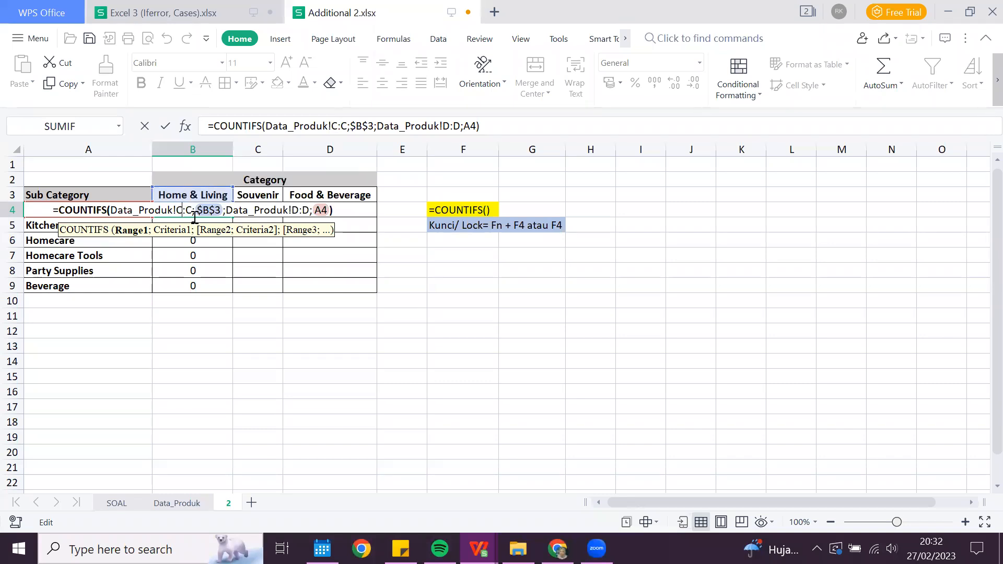
key("F4")
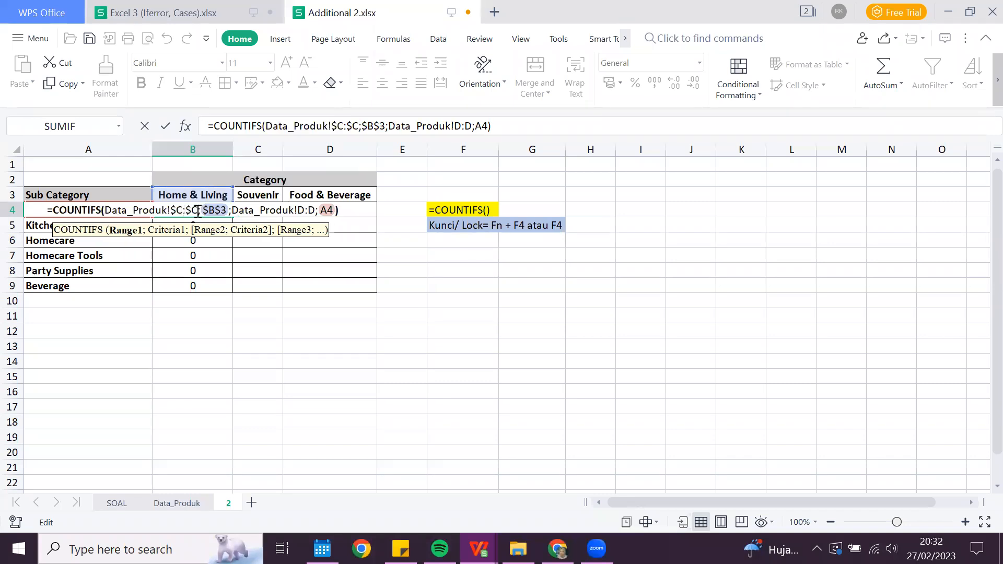
left_click(306, 210)
key("F4")
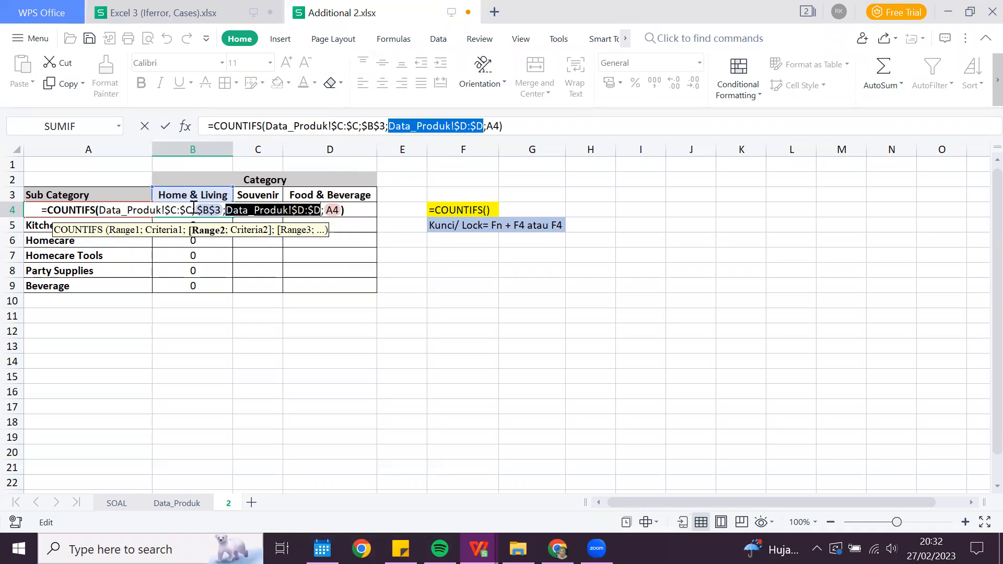
left_click(166, 210)
left_click(334, 209)
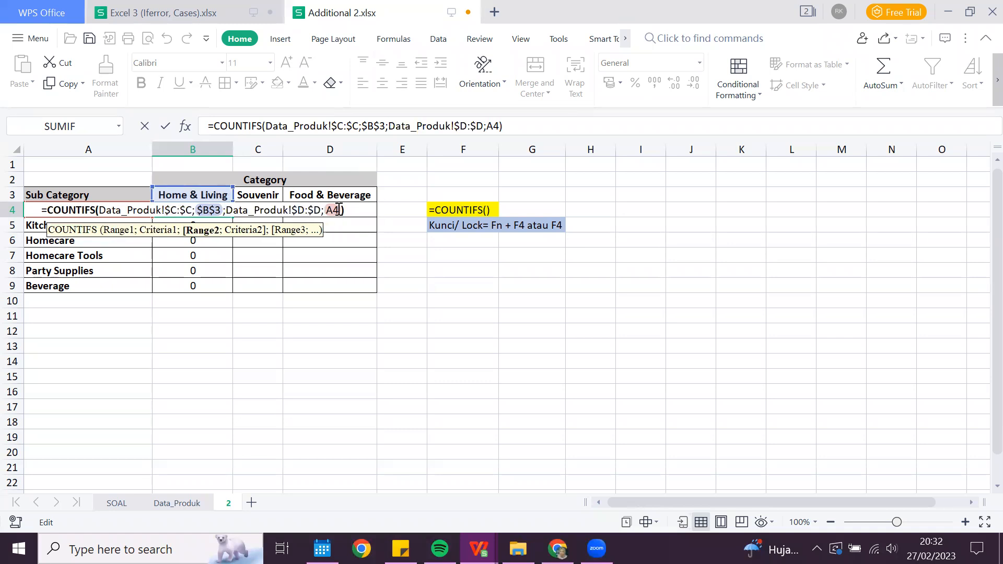
key("Return")
Step: Fill the locked COUNTIFS formula from B4 down through B9 for every sub category under Home & Living
left_click(217, 210)
left_click(59, 209)
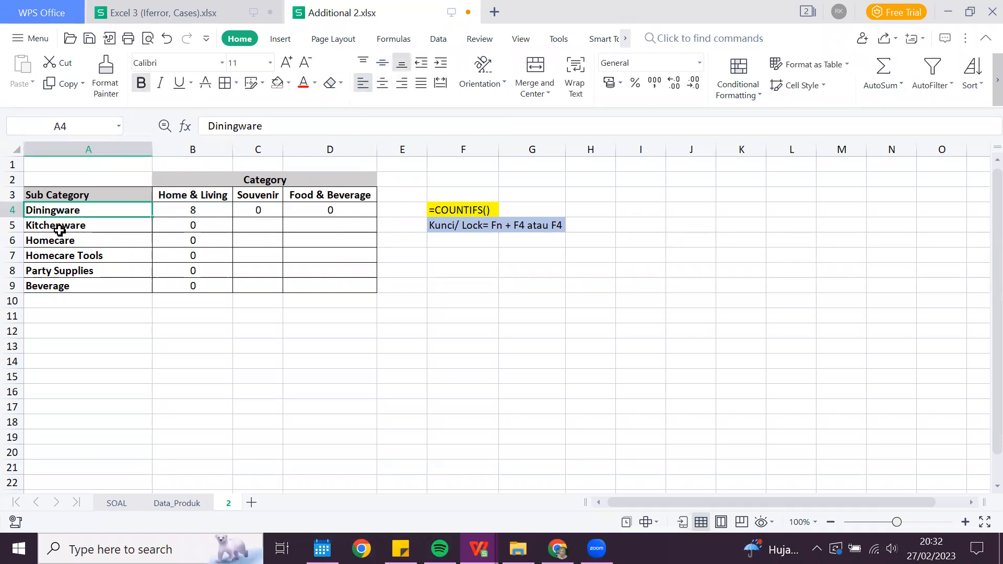
left_click(59, 225)
left_click(61, 240)
left_click(52, 271)
left_click(52, 298)
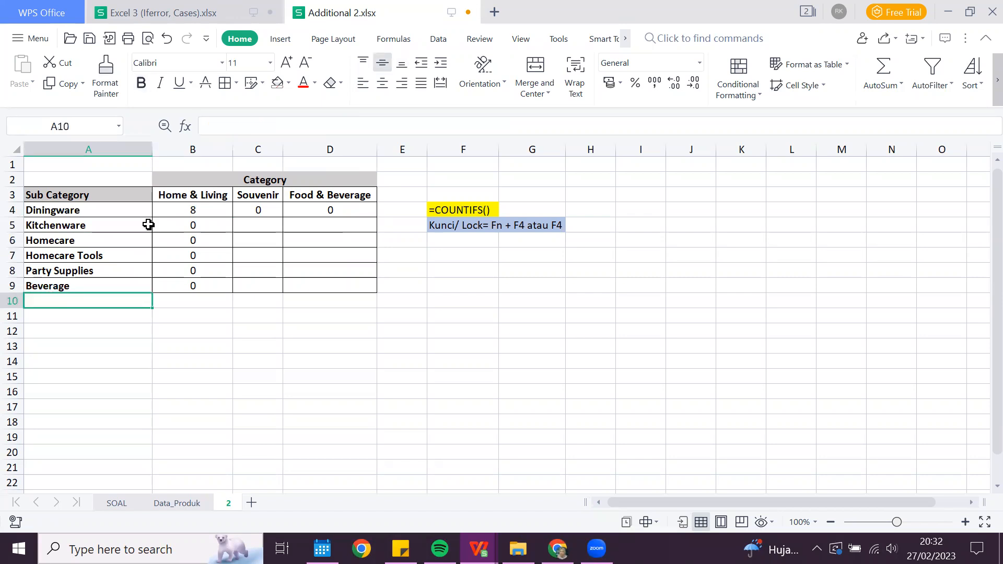
left_click(197, 208)
left_click_drag(233, 217, 231, 282)
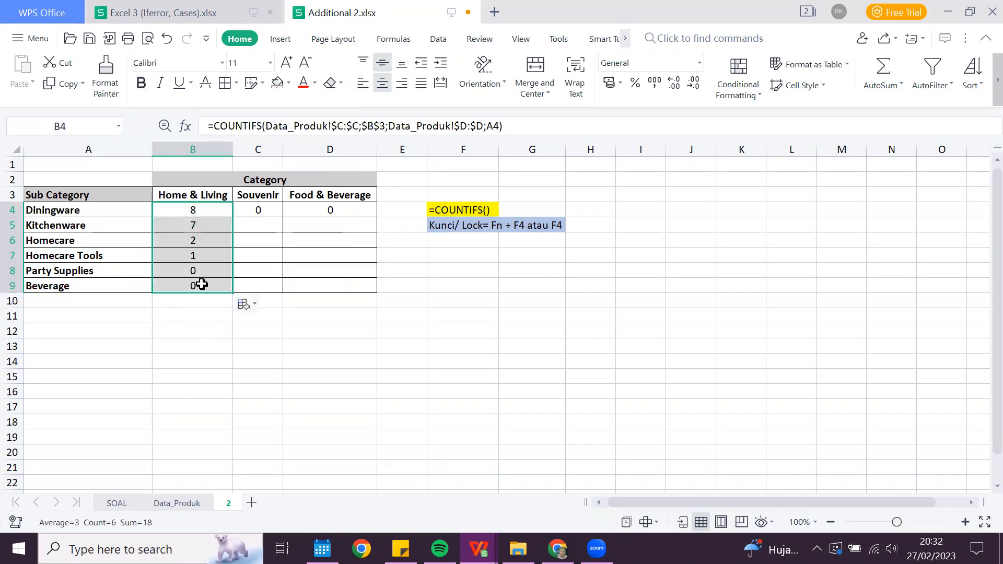
Step: Check the locked ranges and the row-relative sub category criterion in the filled Home & Living formulas from B4 to B9
left_click(213, 226)
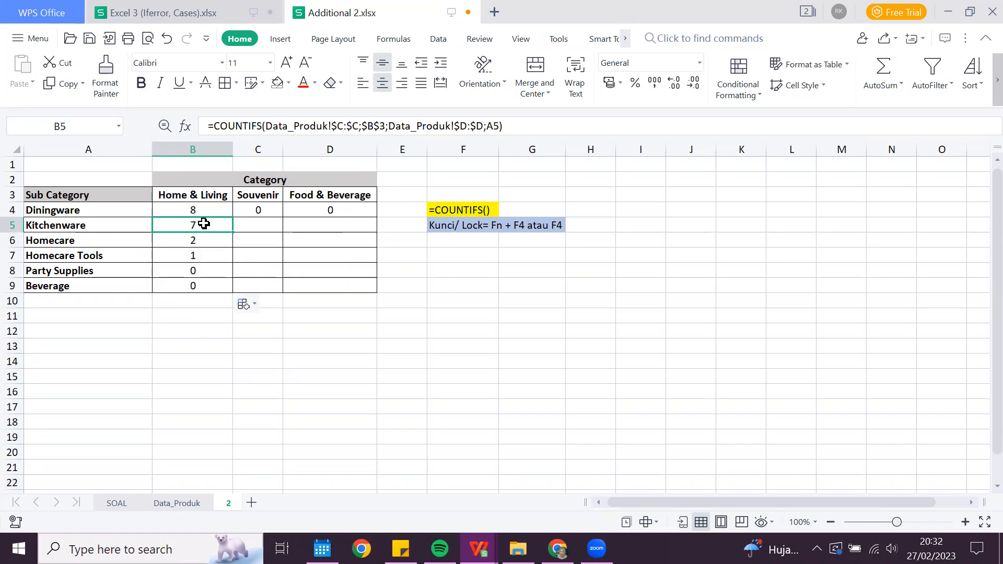
left_click(194, 210)
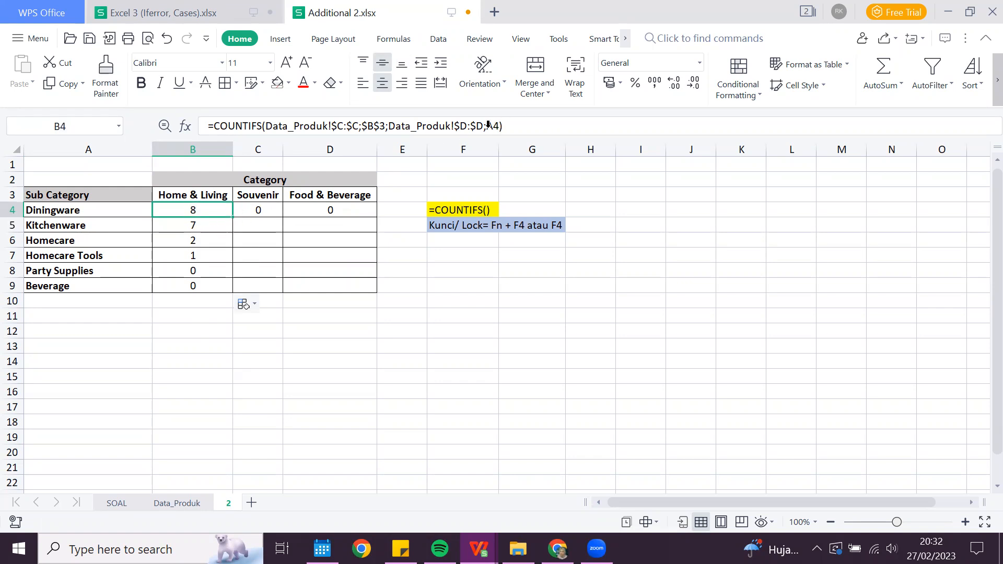
left_click(214, 242)
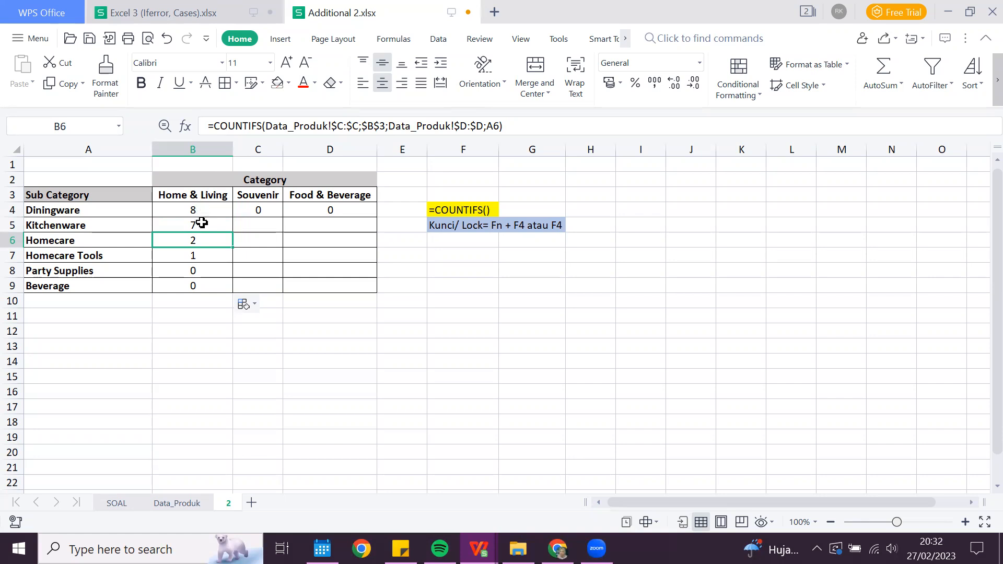
key("Down")
key("Down")
left_click(199, 197)
left_click(182, 255)
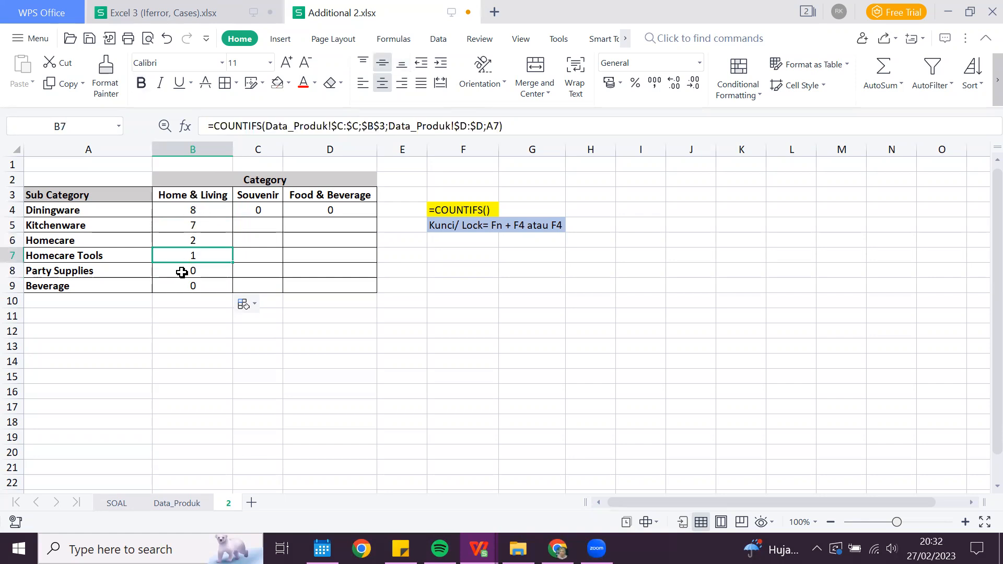
left_click(181, 272)
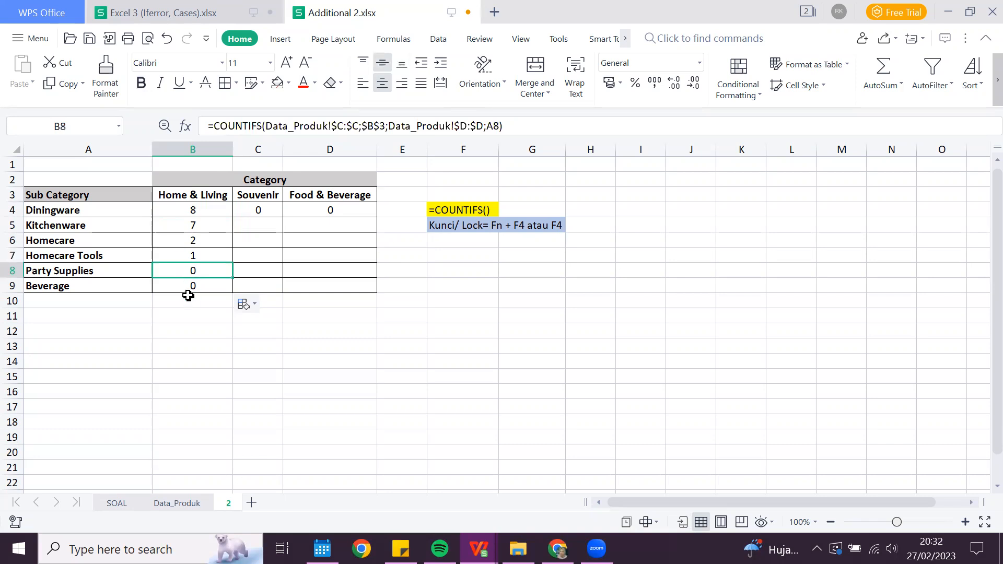
left_click(195, 287)
Step: Lock the C4 formula's references as Data_Produk!$C:$C, $C$3 and Data_Produk!$D:$D, keep A4 relative, and fill it down through C9
left_click(252, 214)
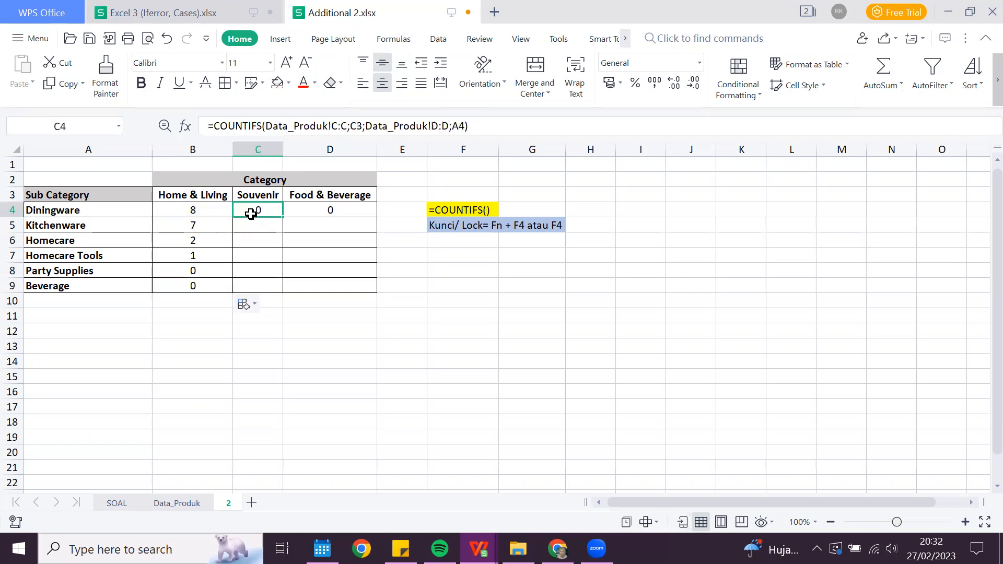
double_click(253, 213)
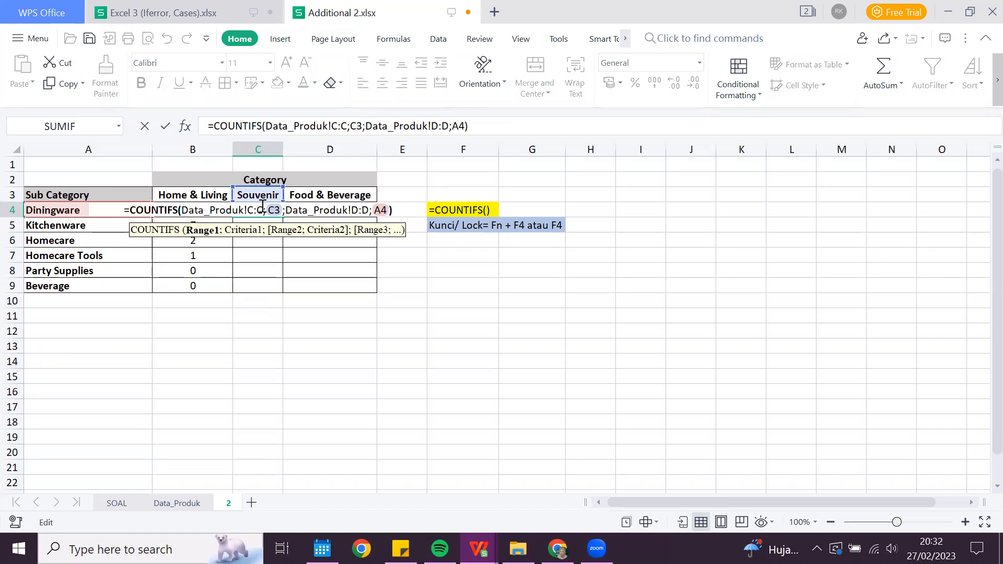
key("F4")
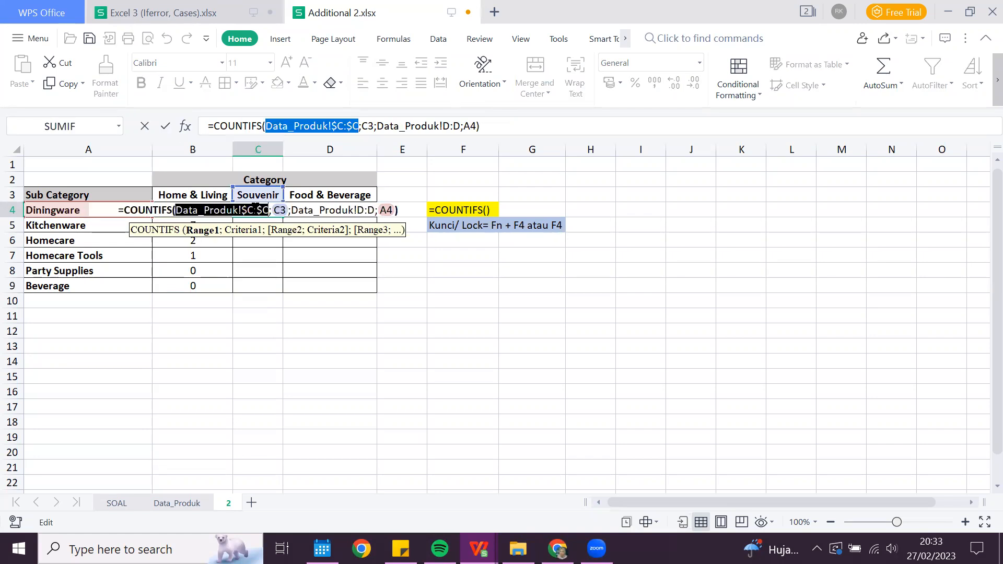
left_click(279, 211)
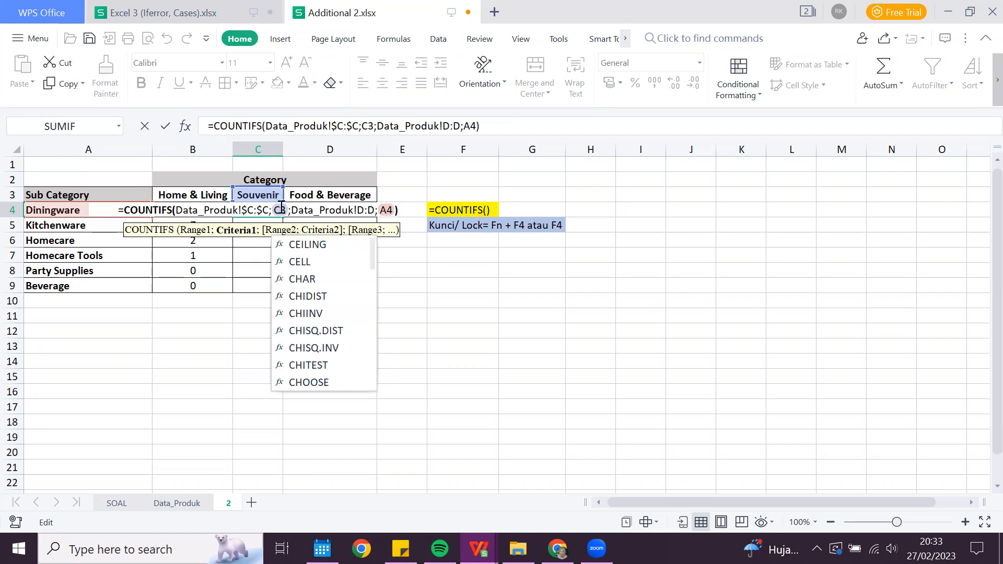
key("F4")
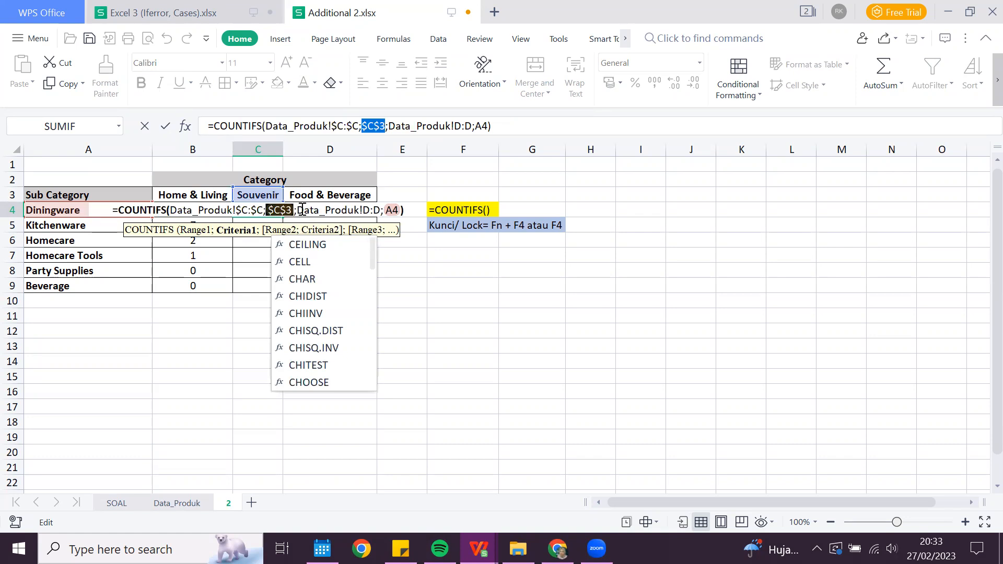
left_click(366, 210)
key("F4")
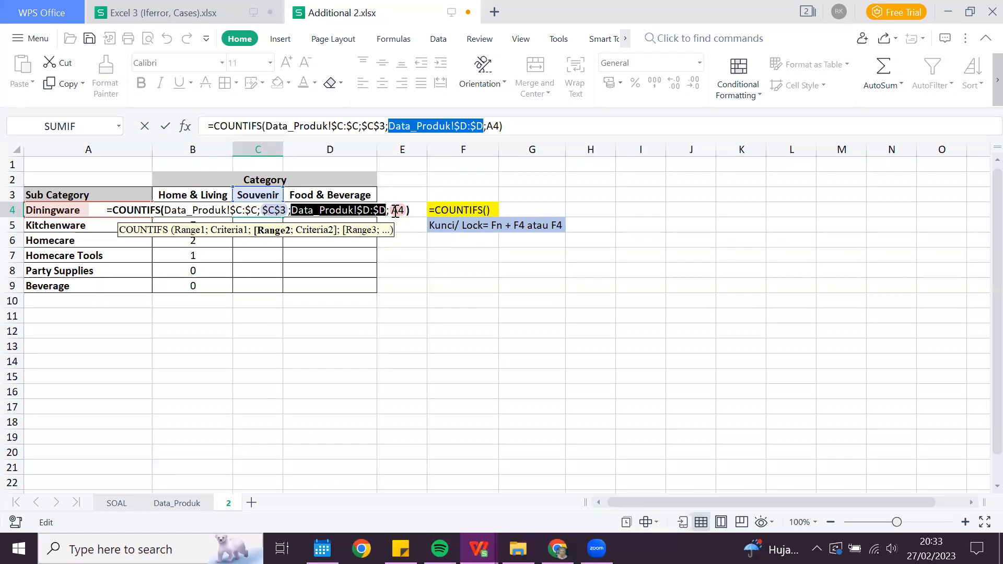
left_click(396, 211)
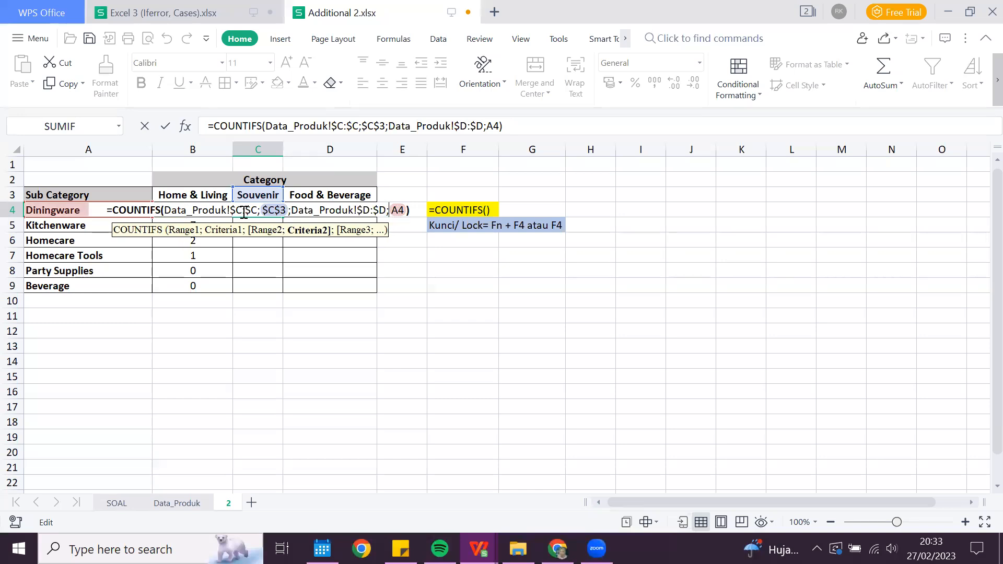
key("Return")
left_click(280, 213)
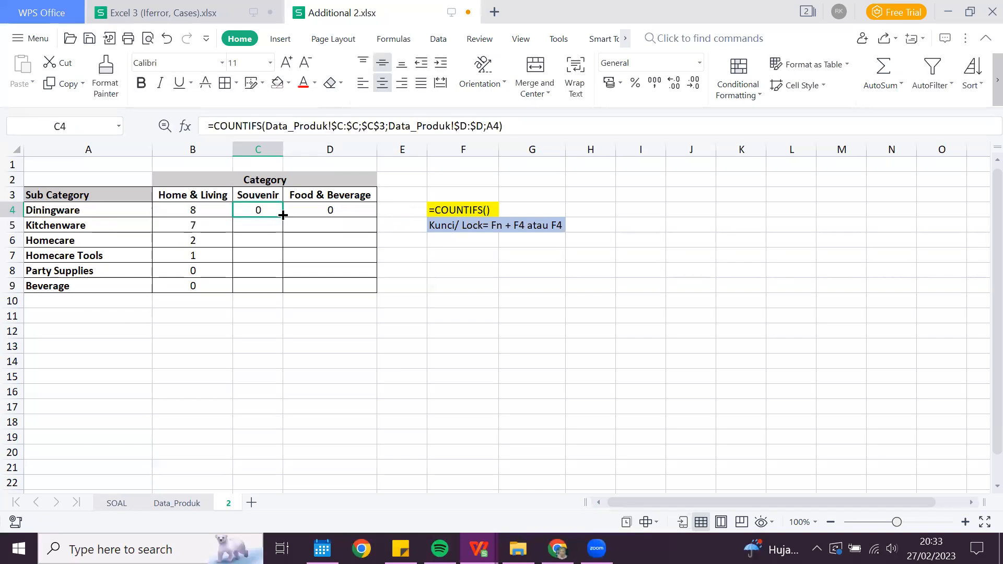
double_click(282, 215)
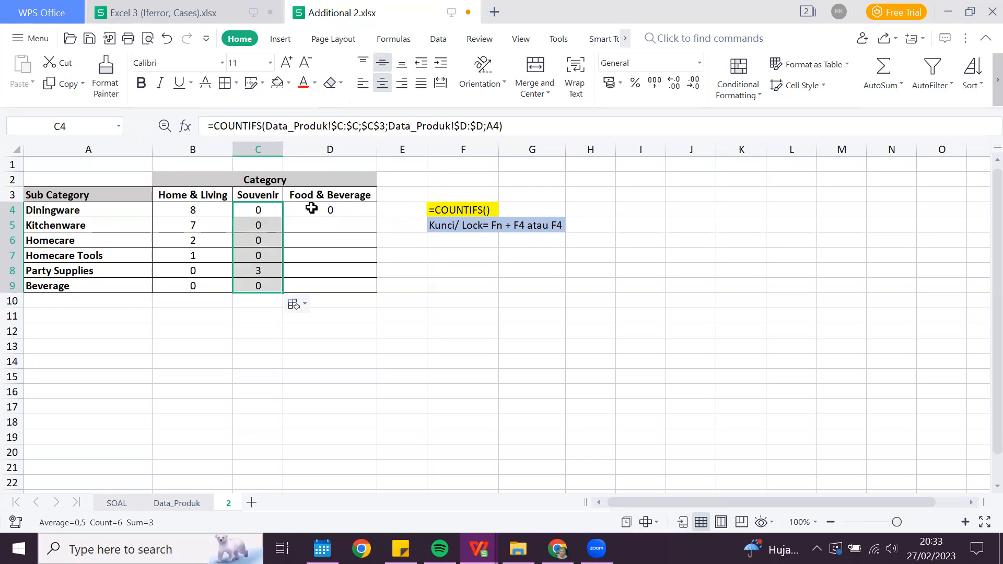
Step: Lock the D4 formula's references as Data_Produk!$C:$C, $D$3 and Data_Produk!$D:$D, keep A4 relative, and fill it down through D9
double_click(312, 208)
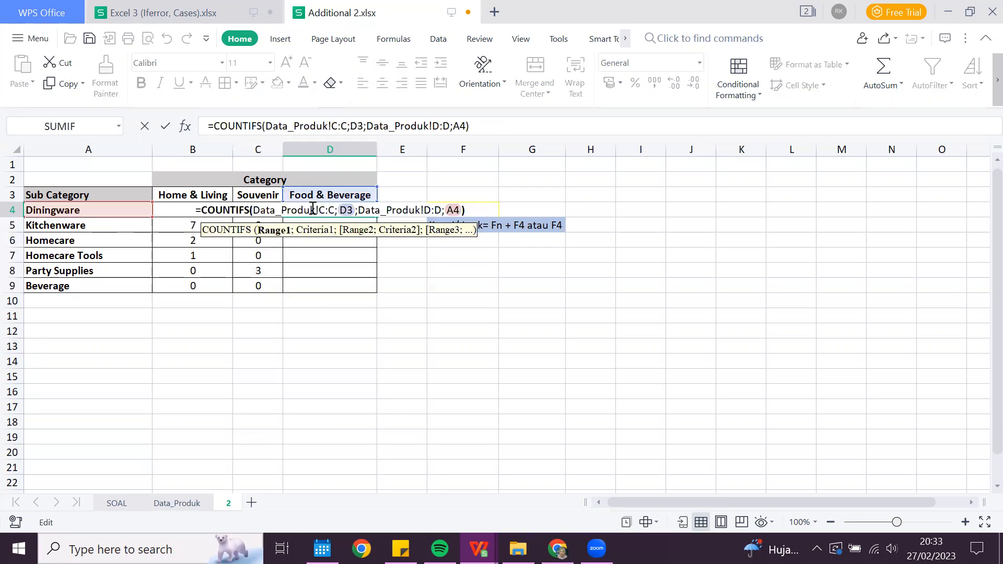
key("F4")
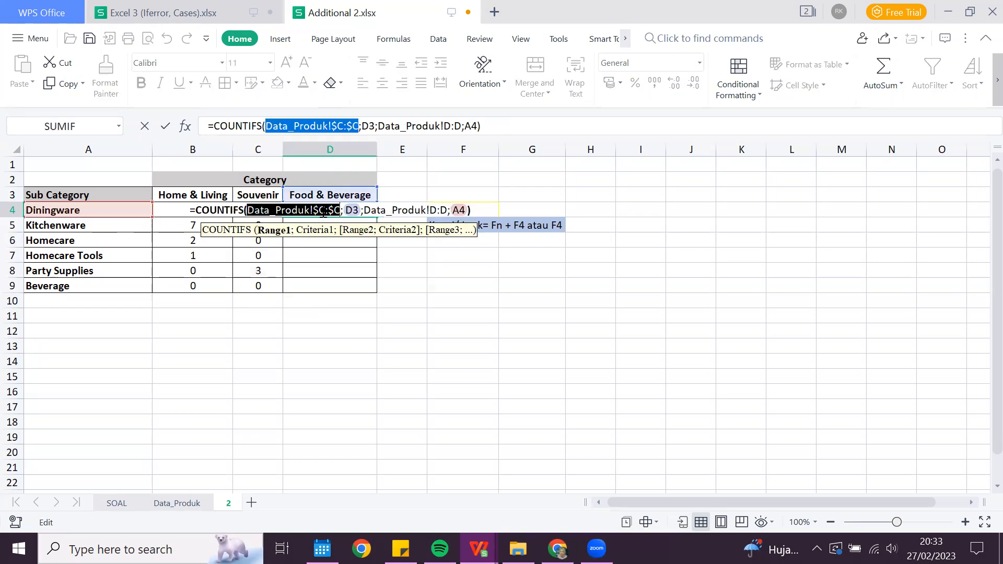
left_click(350, 213)
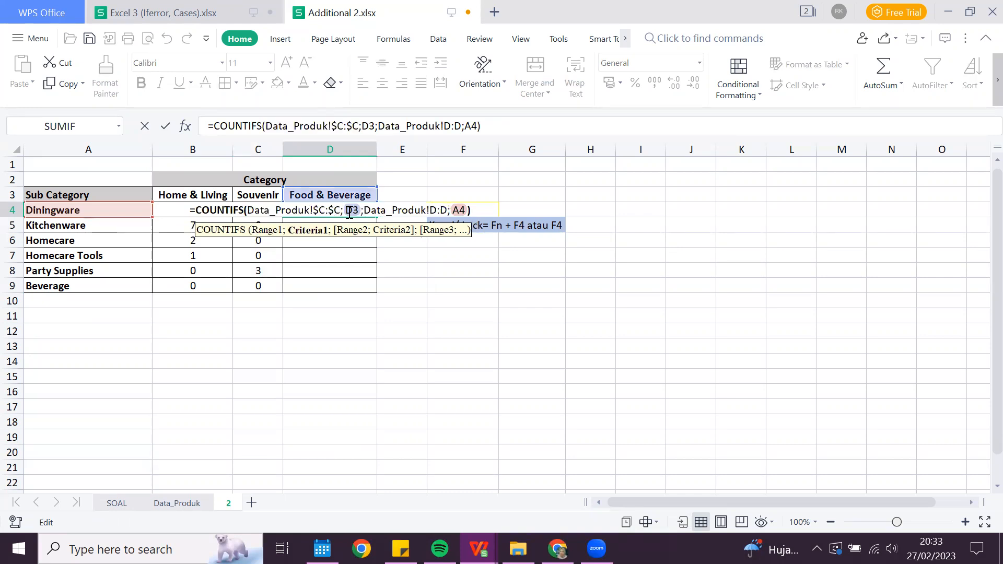
key("F4")
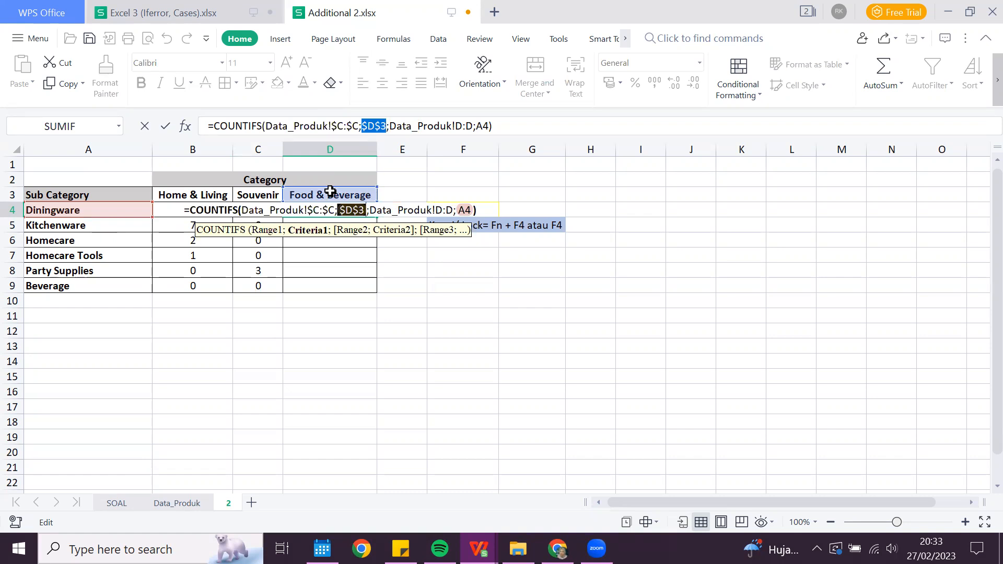
left_click(440, 212)
key("F4")
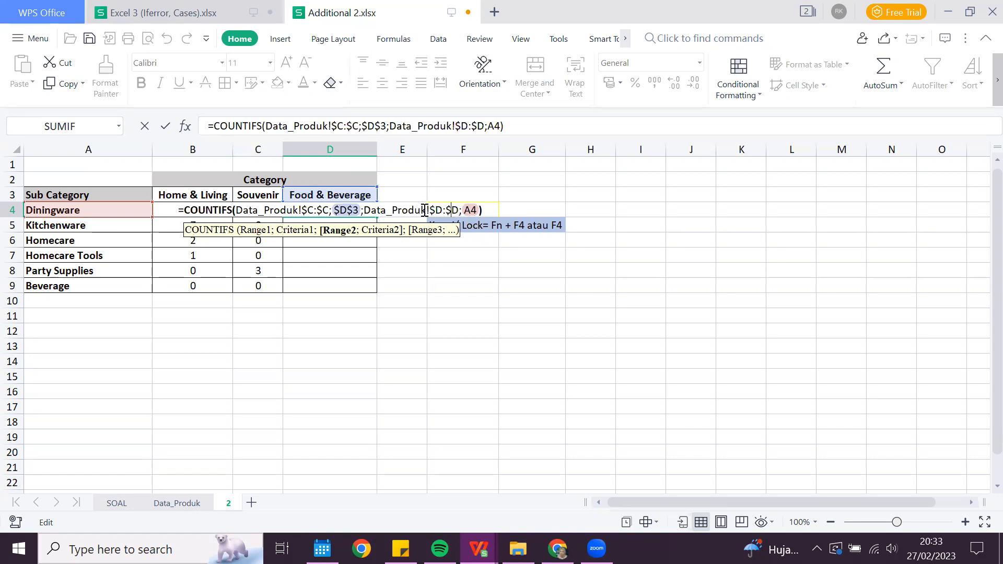
key("Return")
left_click(356, 210)
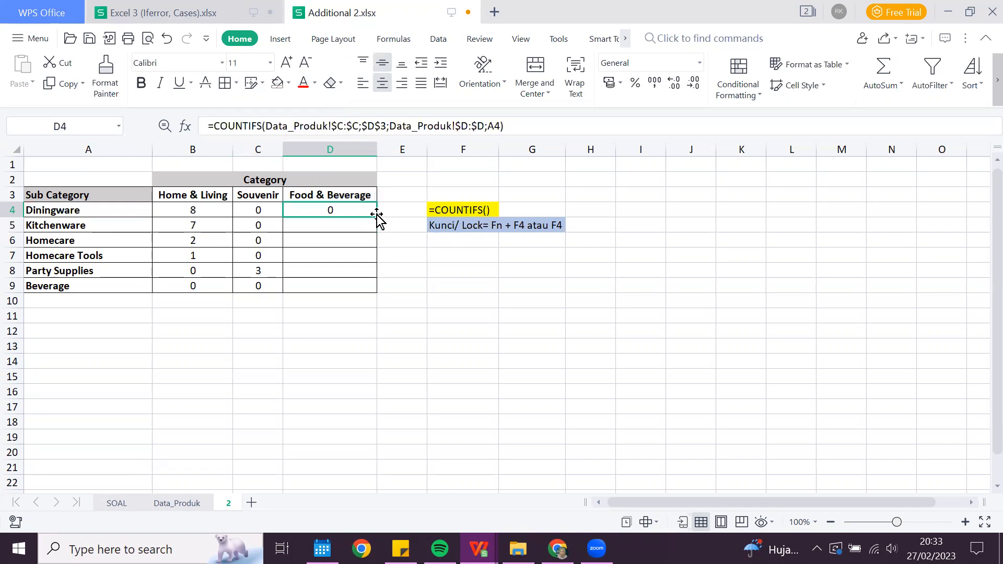
left_click_drag(377, 218, 377, 288)
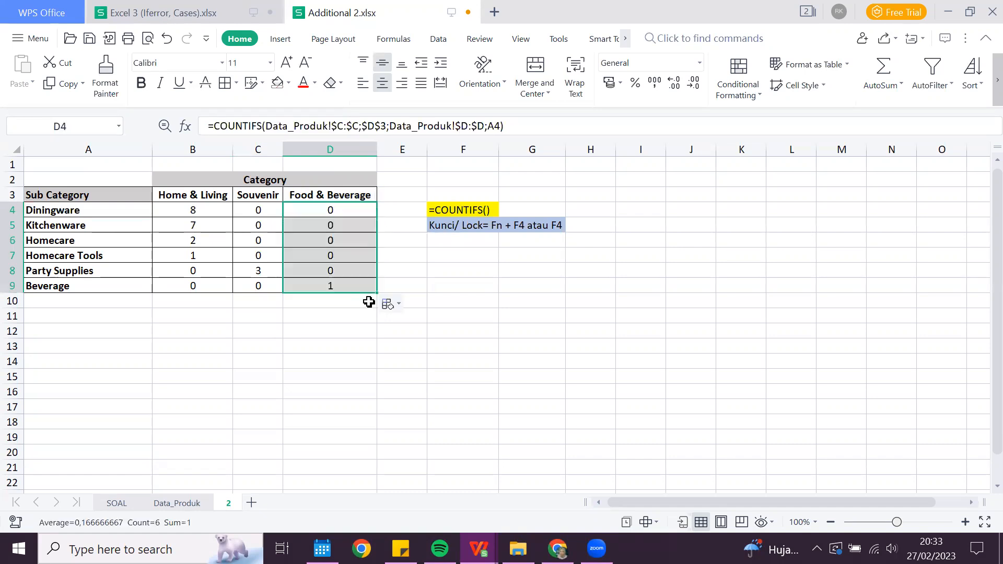
left_click(329, 315)
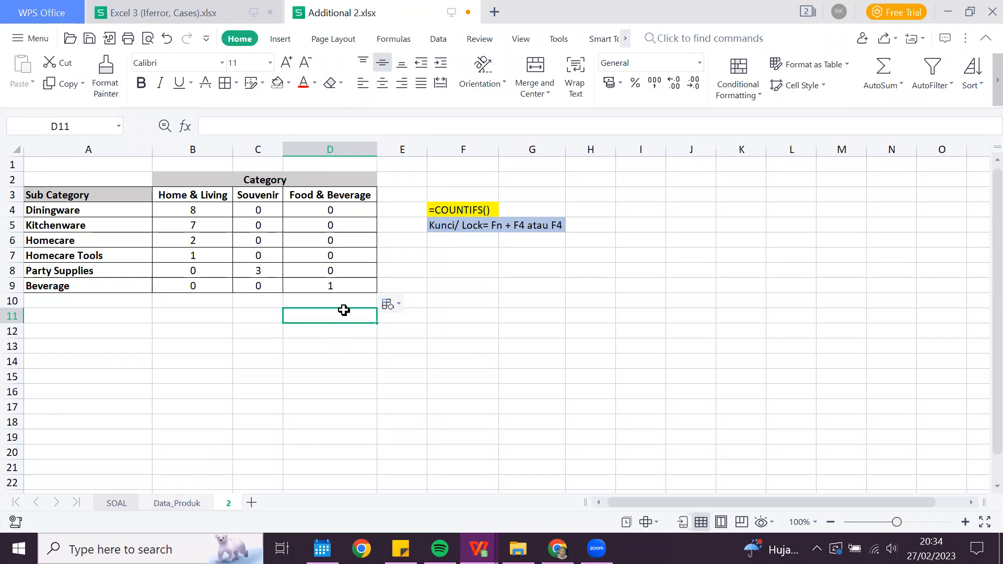
Step: Examine the Sub Category entries and the Price before Discount column in the Data_Produk sheet
key("ctrl+Page_Up")
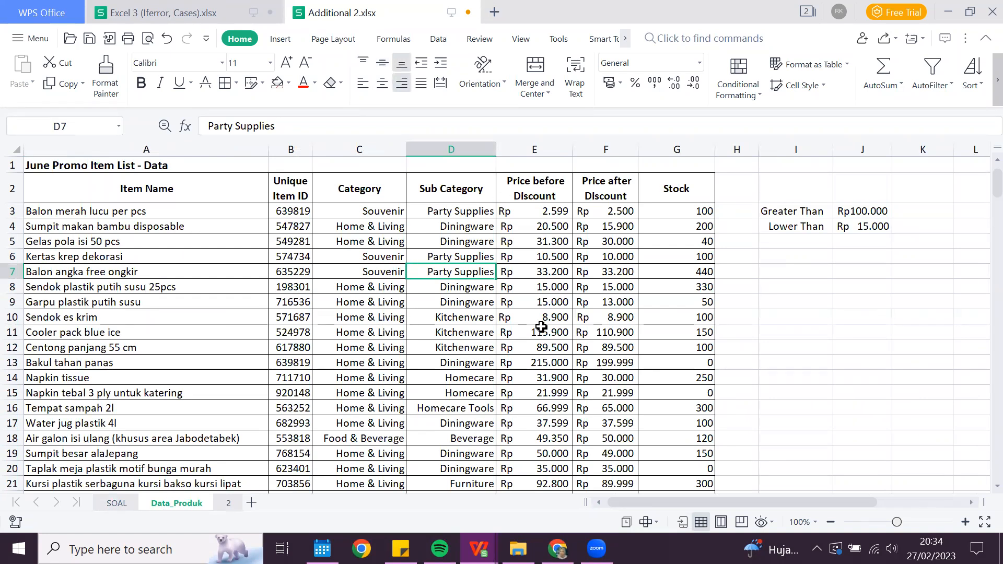
key("Down")
key("Down")
key("Down")
key("Down")
key("Down")
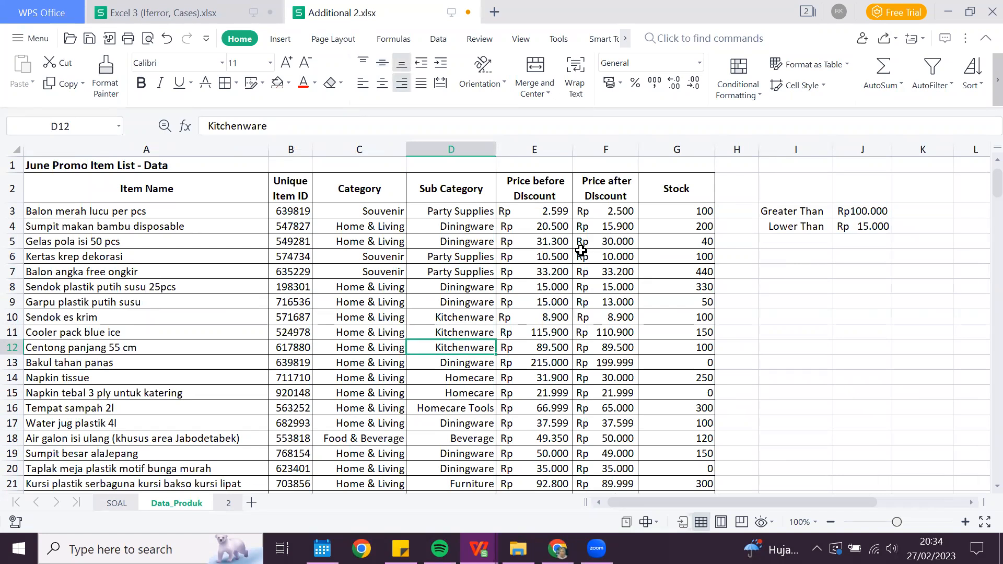
left_click(570, 243)
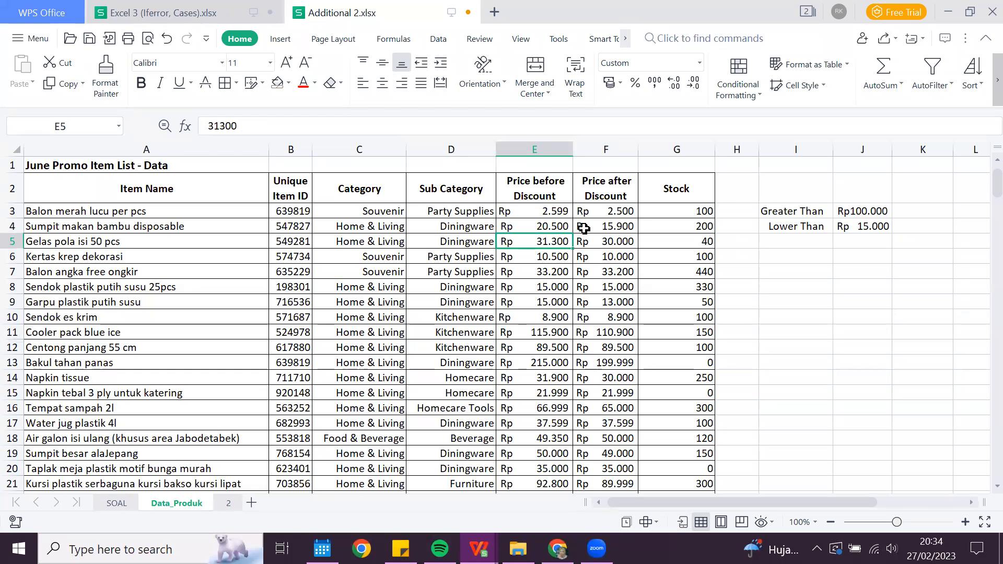
left_click(631, 221)
left_click(525, 143)
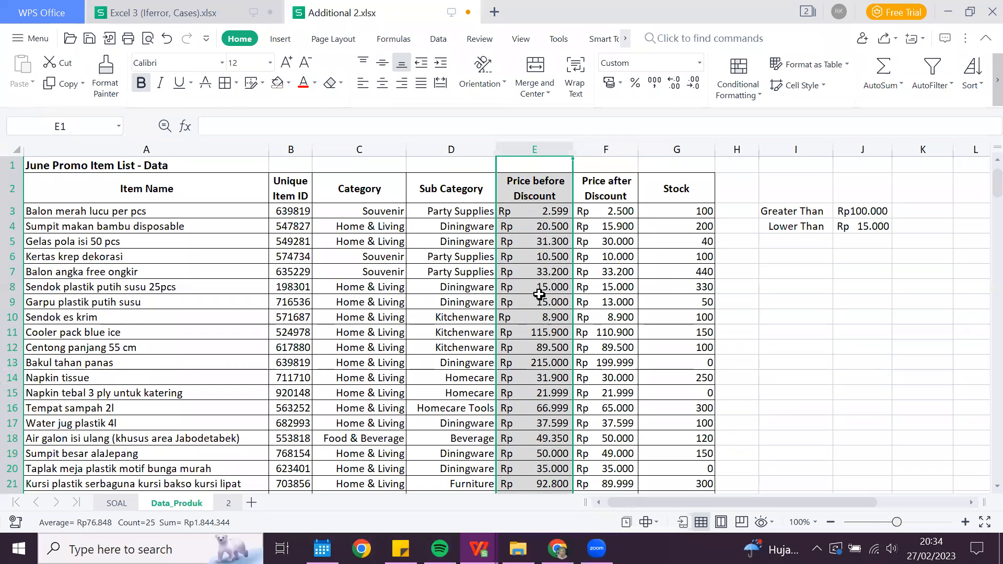
left_click(548, 209)
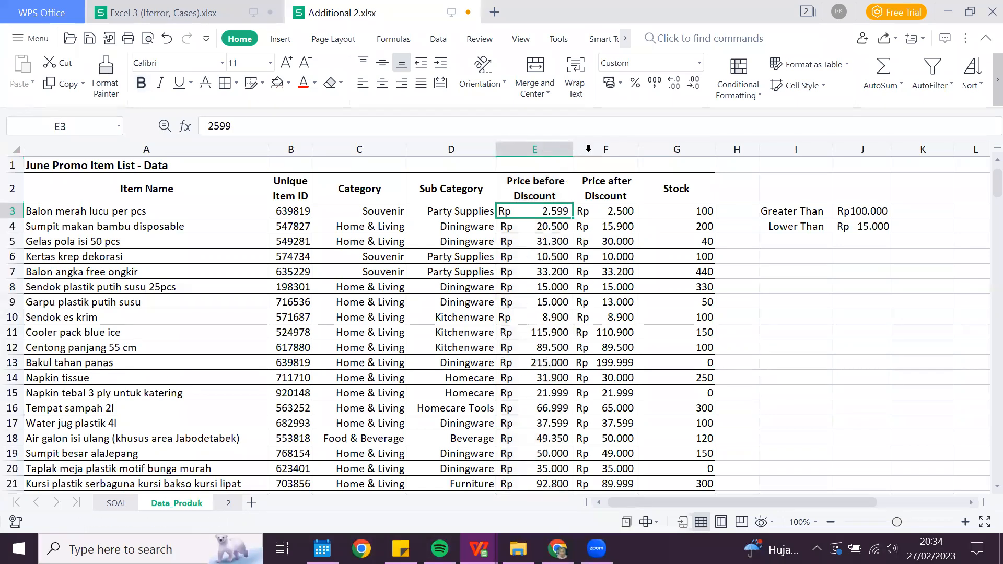
key("Down")
key("Down")
key("Down")
key("Down")
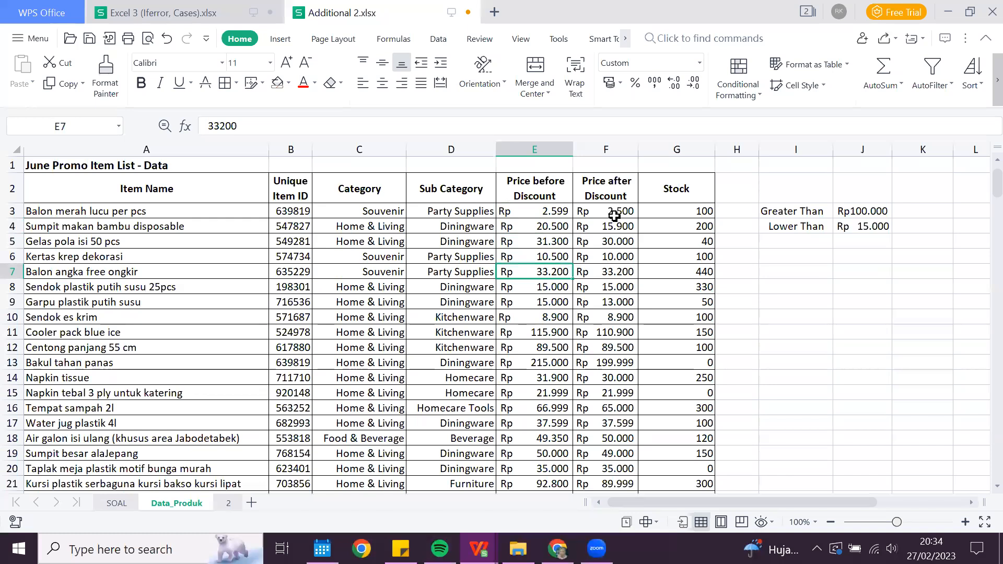
Step: Examine the Price before Discount values and the Stock column in Data_Produk down to the last product row
key("Down")
key("Down")
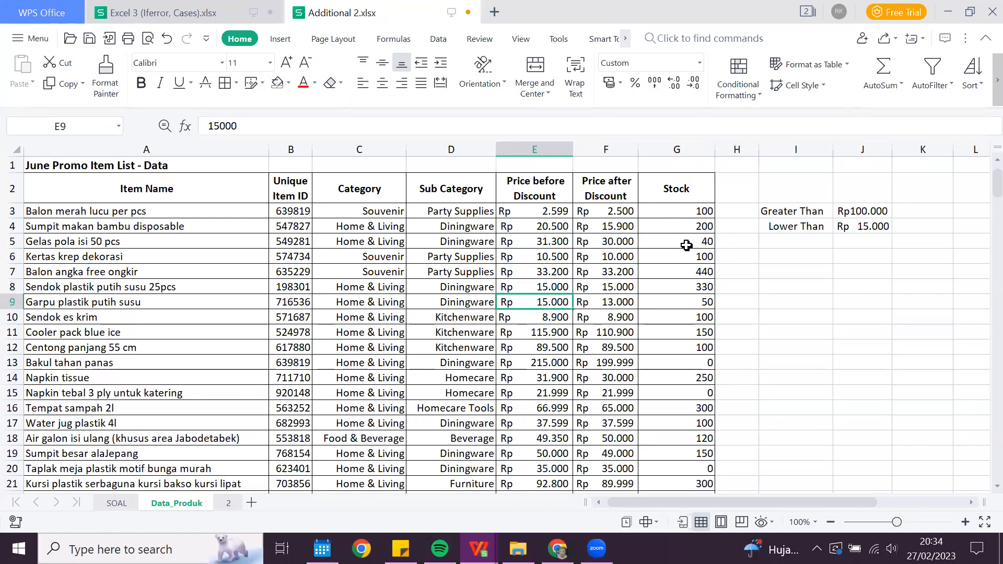
left_click(700, 150)
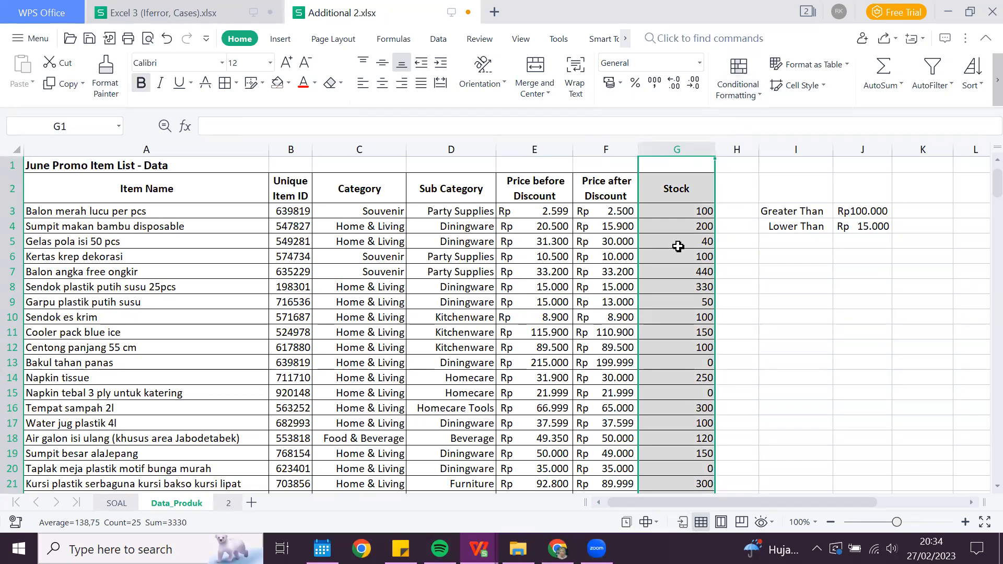
scroll(678, 247, "down", 4)
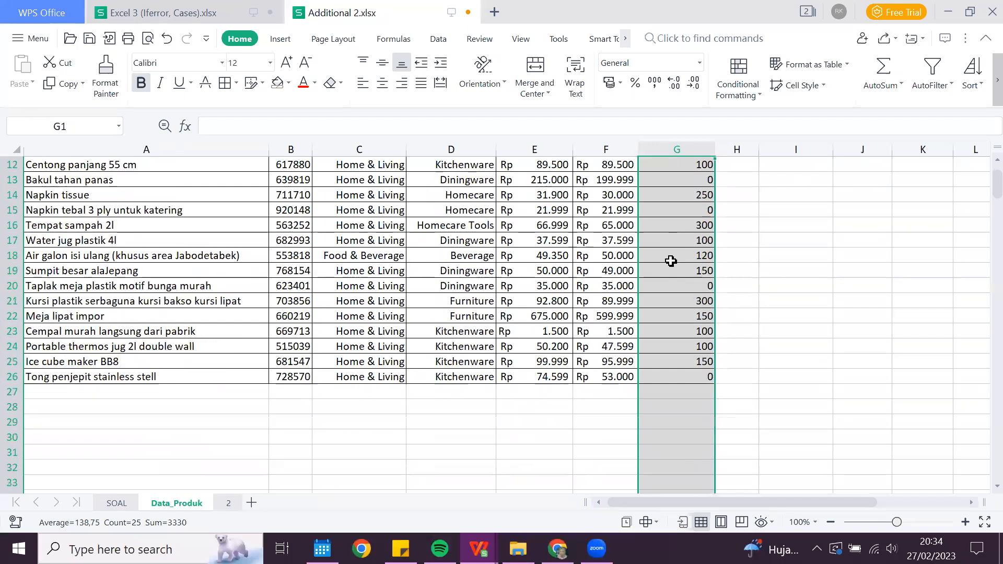
scroll(674, 256, "up", 4)
left_click(673, 245)
scroll(669, 261, "down", 4)
scroll(666, 235, "up", 4)
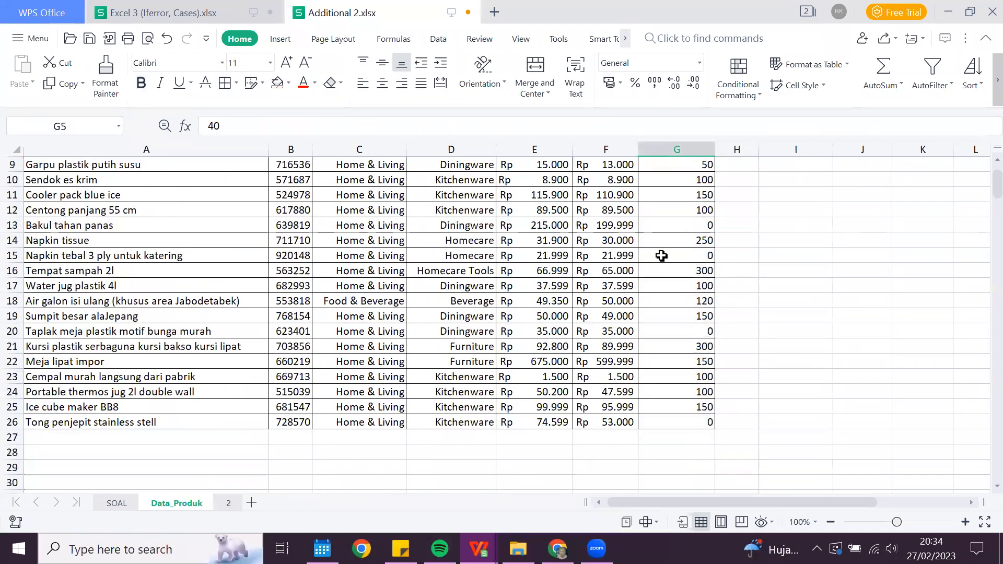
key("Up")
key("Up")
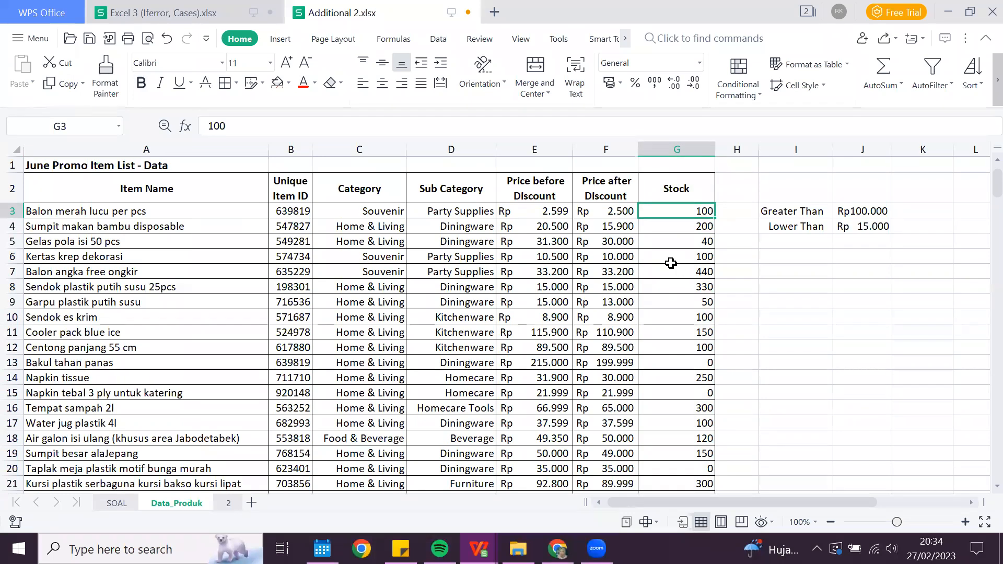
key("Down")
key("Down")
key("Down")
key("Down")
key("Down")
key("Down")
key("Down")
key("Down")
key("Down")
key("Down")
scroll(669, 413, "down", 3)
key("Down")
key("Down")
key("Down")
key("ctrl+Down")
scroll(691, 147, "up", 3)
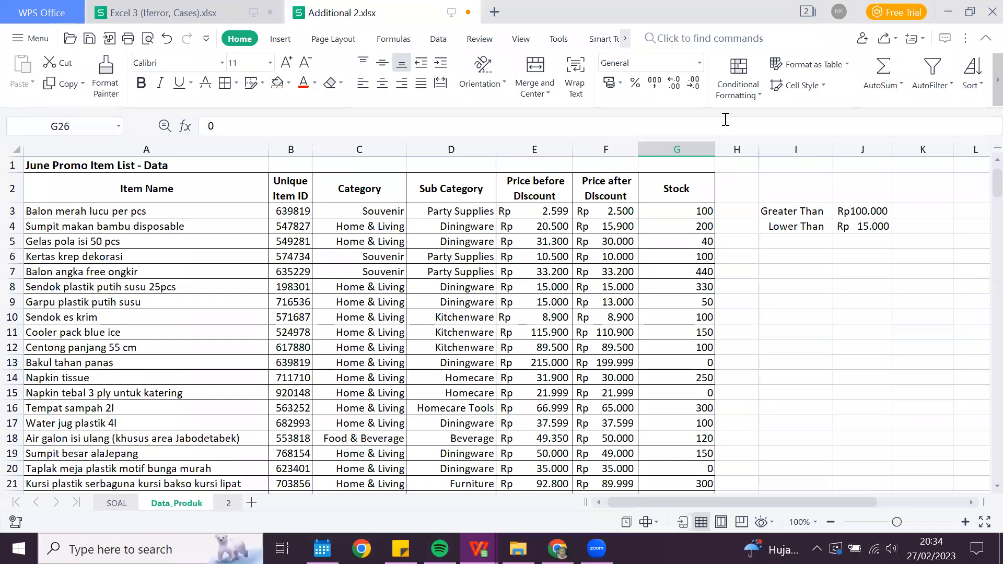
Step: Add a conditional formatting rule to the Stock column that highlights cells equal to 0 with a custom yellow fill
key("ctrl+shift+Up")
key("ctrl+shift+Up")
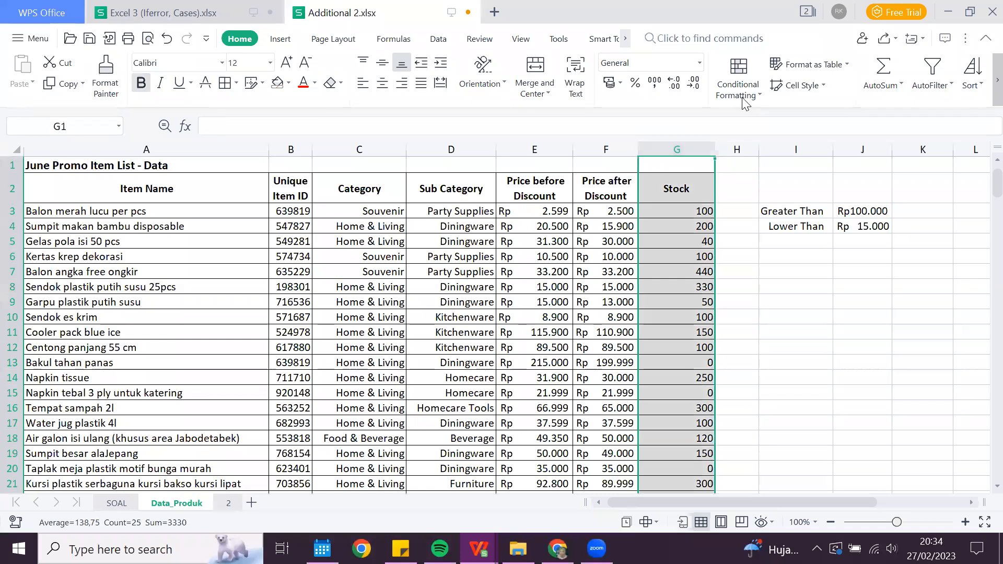
left_click(744, 89)
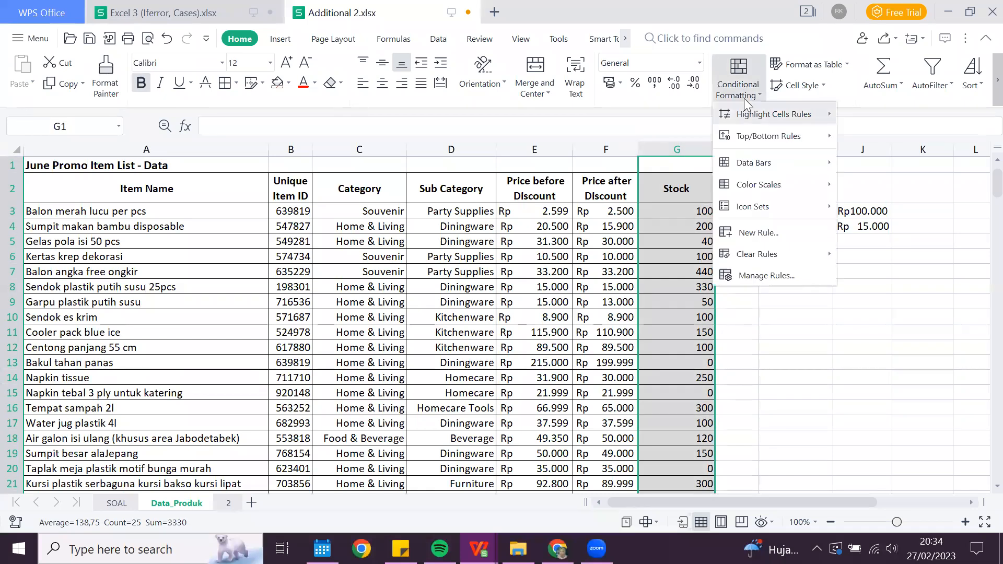
mouse_move(747, 110)
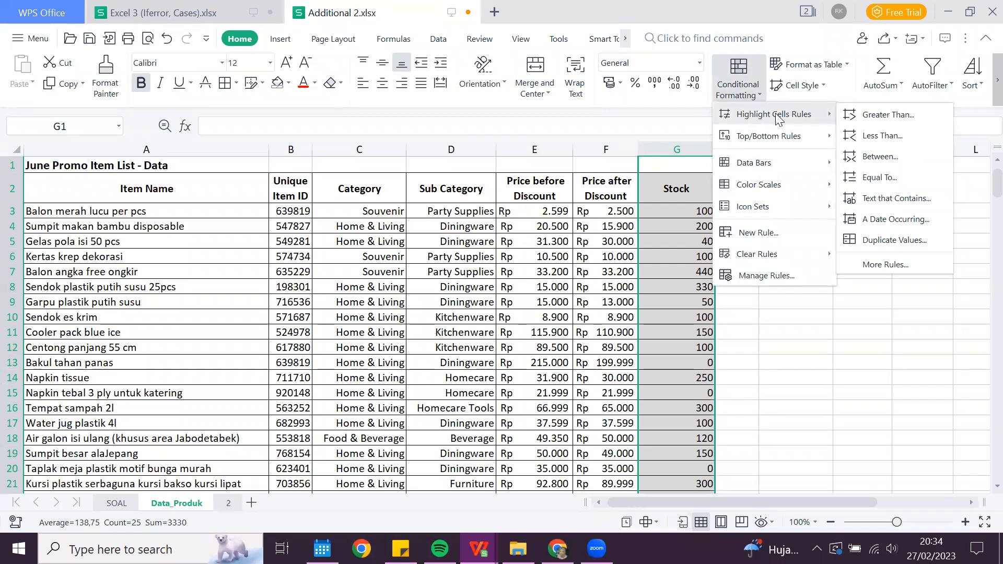
left_click(879, 177)
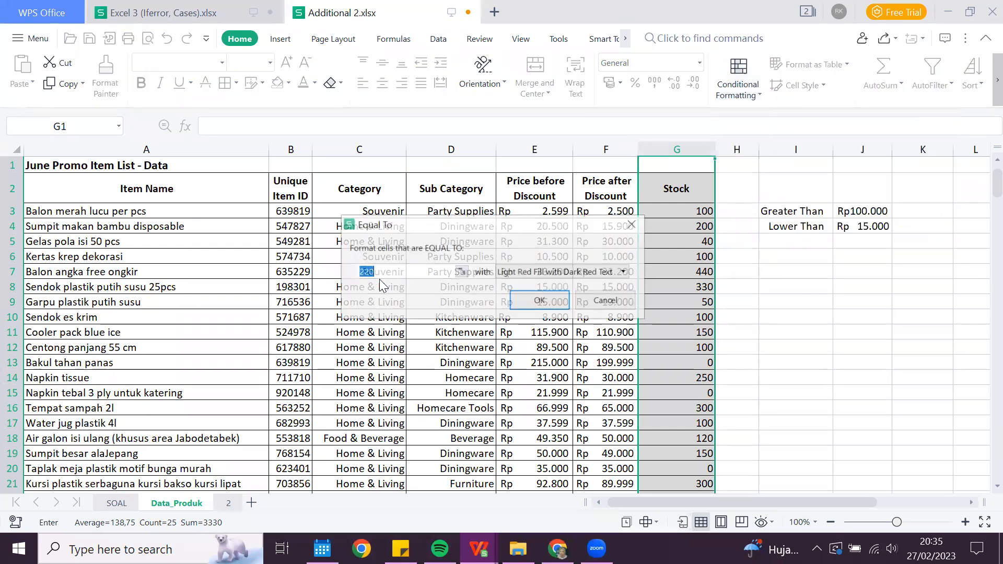
type("0")
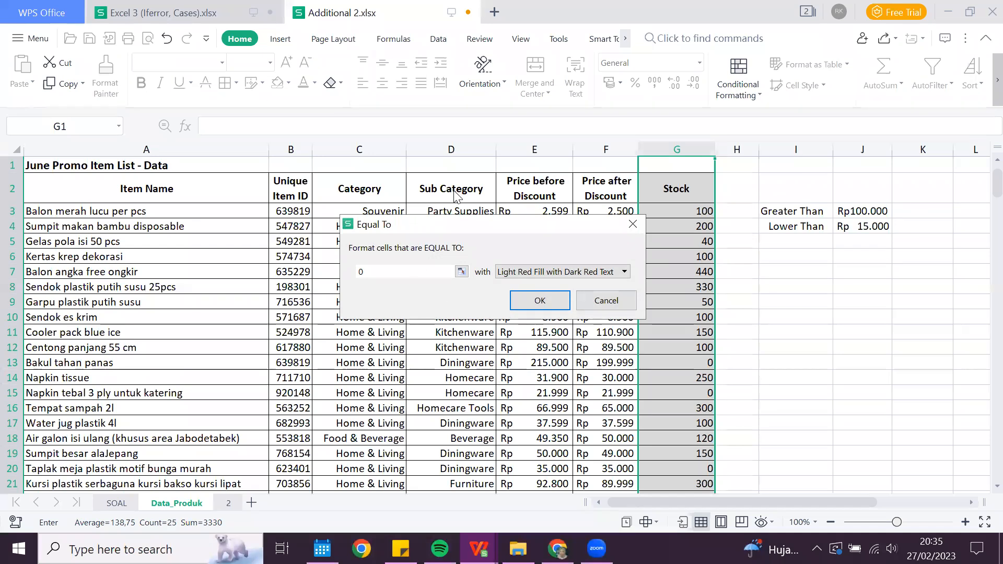
key("End")
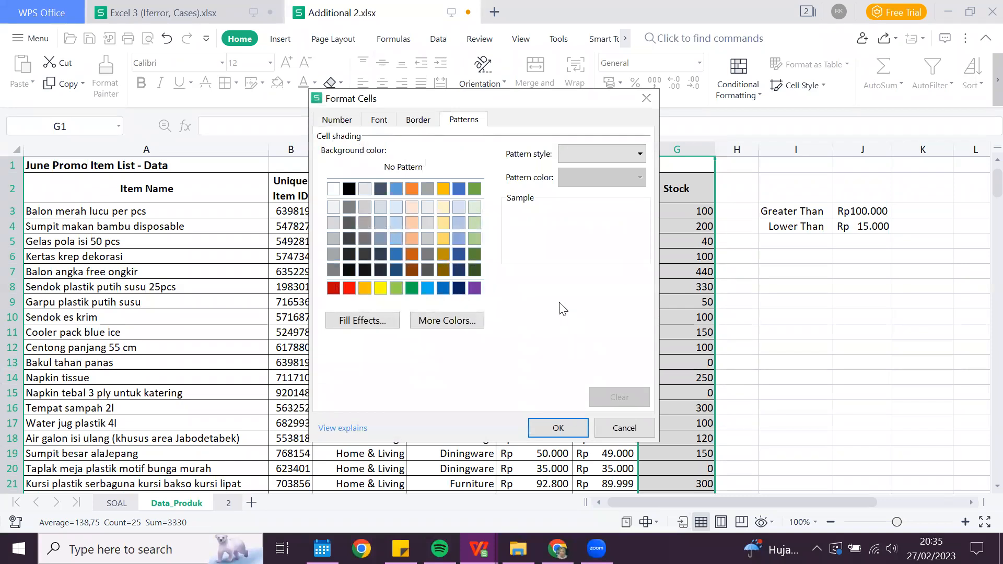
key("Return")
key("Return")
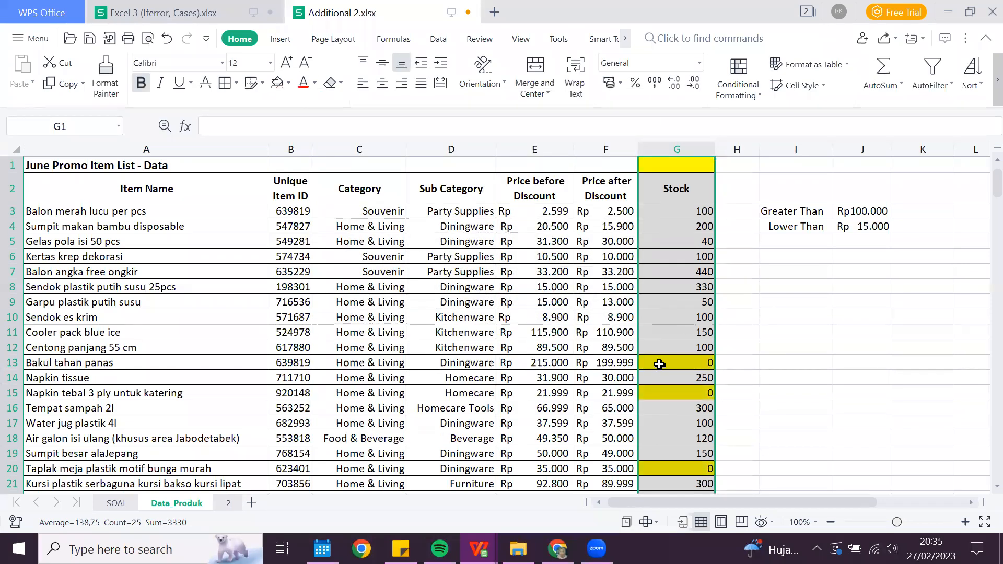
Step: Examine which cells the equal-to-0 rule highlights in the Stock column, including the rows below the product table
scroll(670, 381, "down", 2)
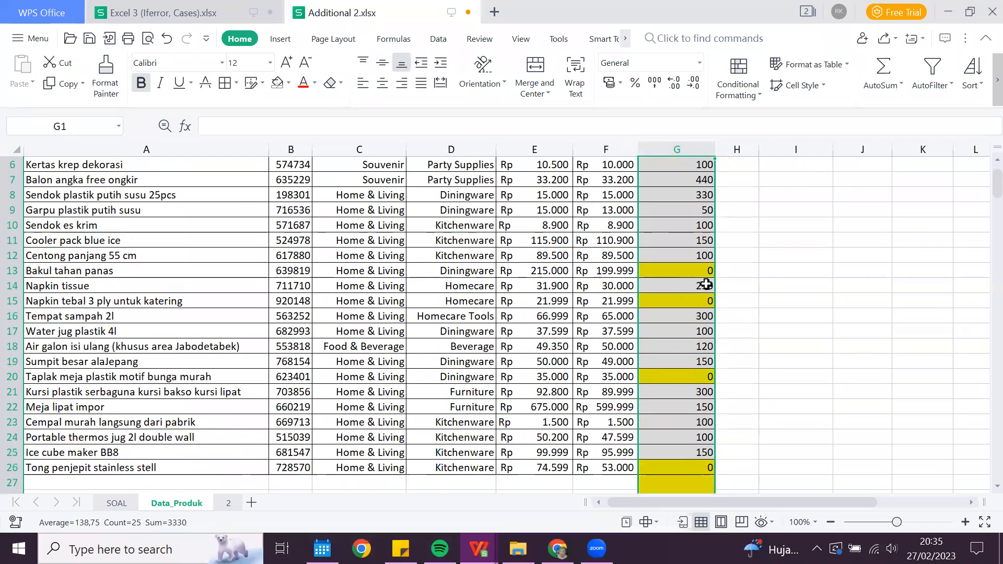
scroll(679, 292, "down", 3)
left_click(677, 361)
scroll(734, 153, "up", 4)
scroll(683, 236, "up", 1)
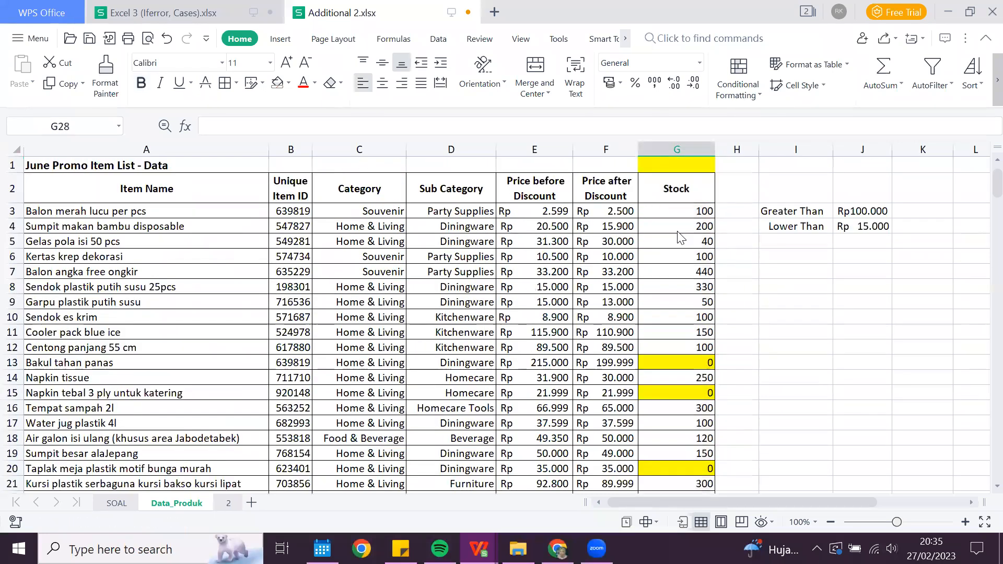
left_click(678, 231)
scroll(675, 268, "down", 2)
scroll(676, 268, "down", 9)
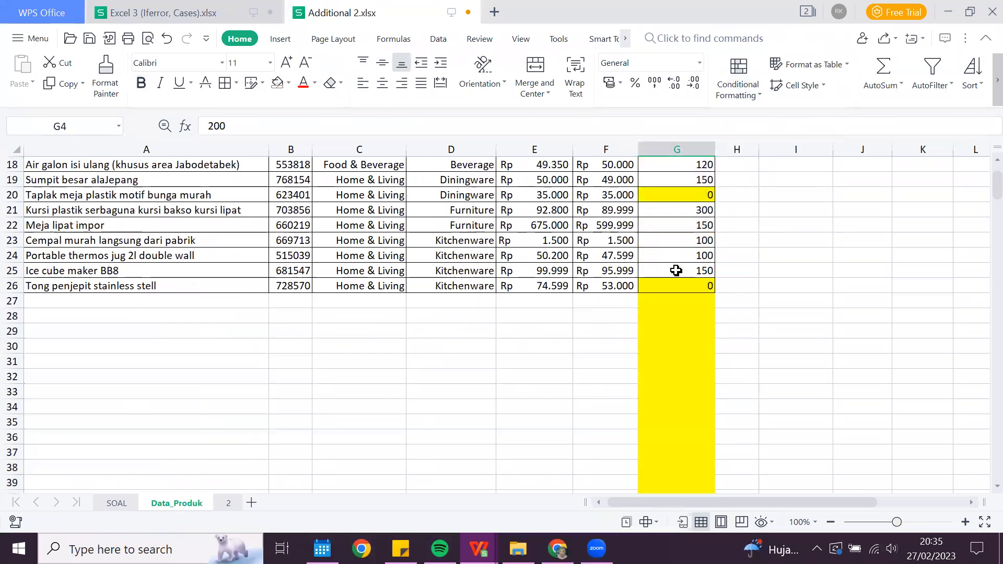
scroll(696, 318, "up", 5)
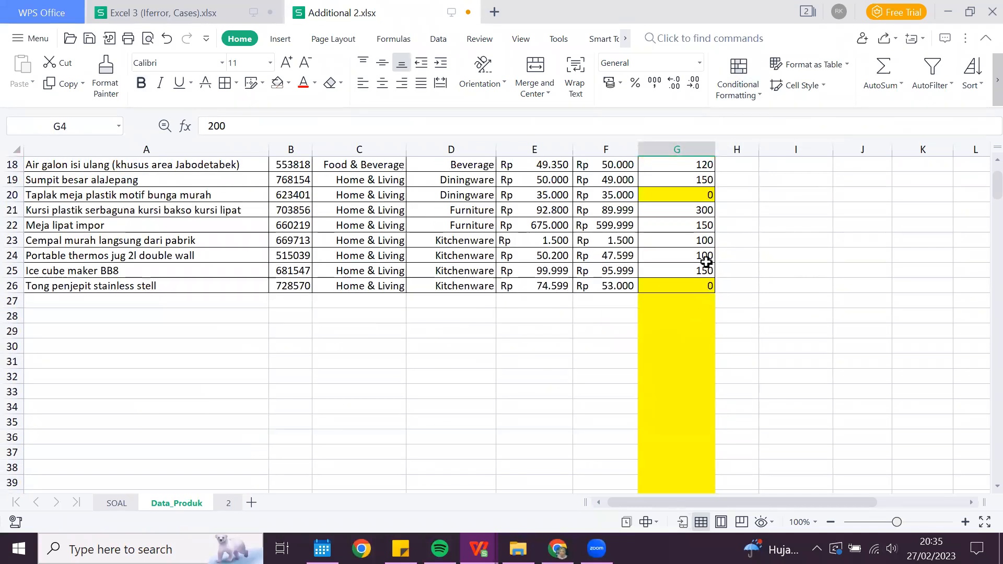
left_click(662, 314)
scroll(661, 314, "up", 6)
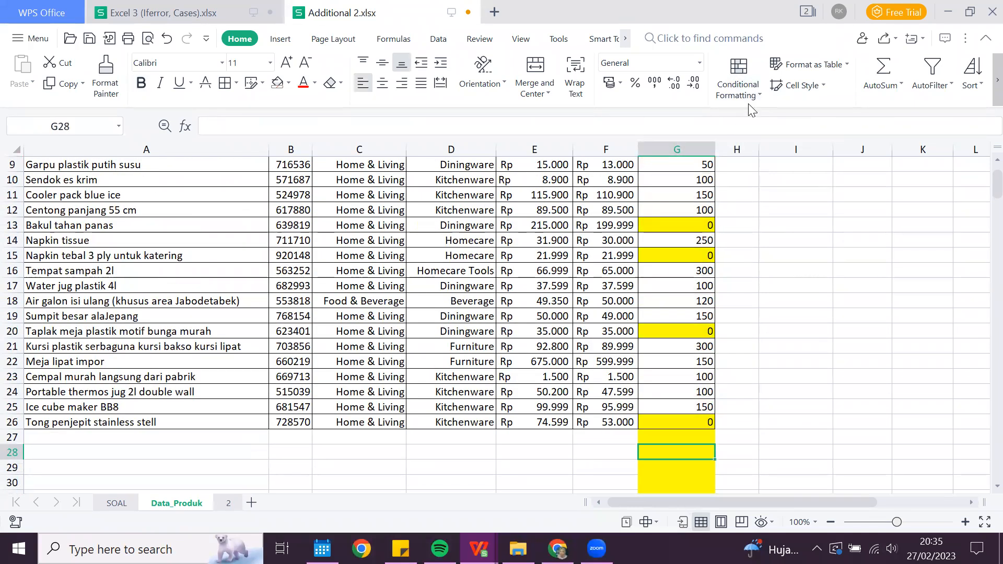
scroll(756, 121, "down", 6)
scroll(846, 125, "up", 5)
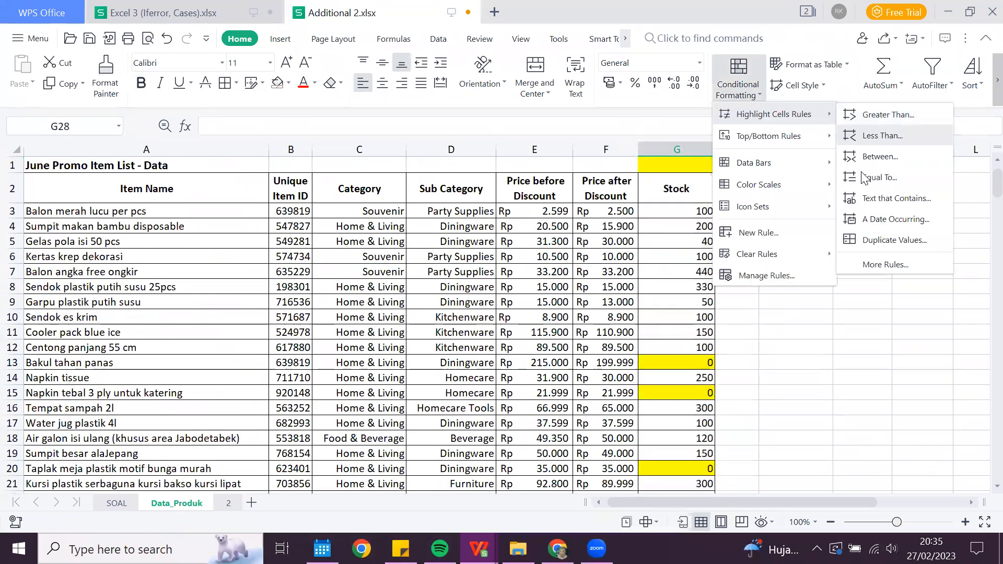
left_click(701, 211)
scroll(712, 453, "down", 4)
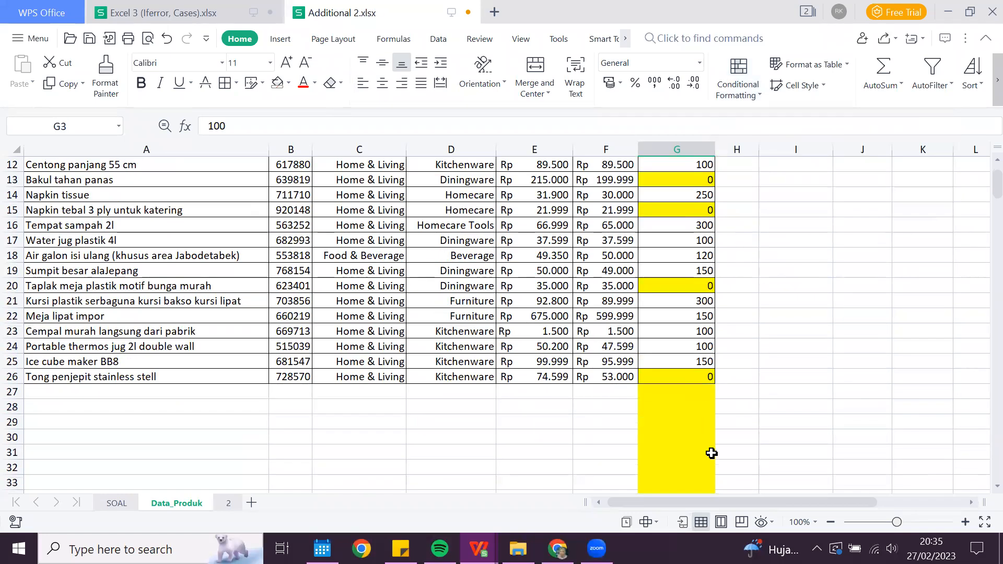
scroll(684, 418, "down", 5)
scroll(685, 402, "up", 5)
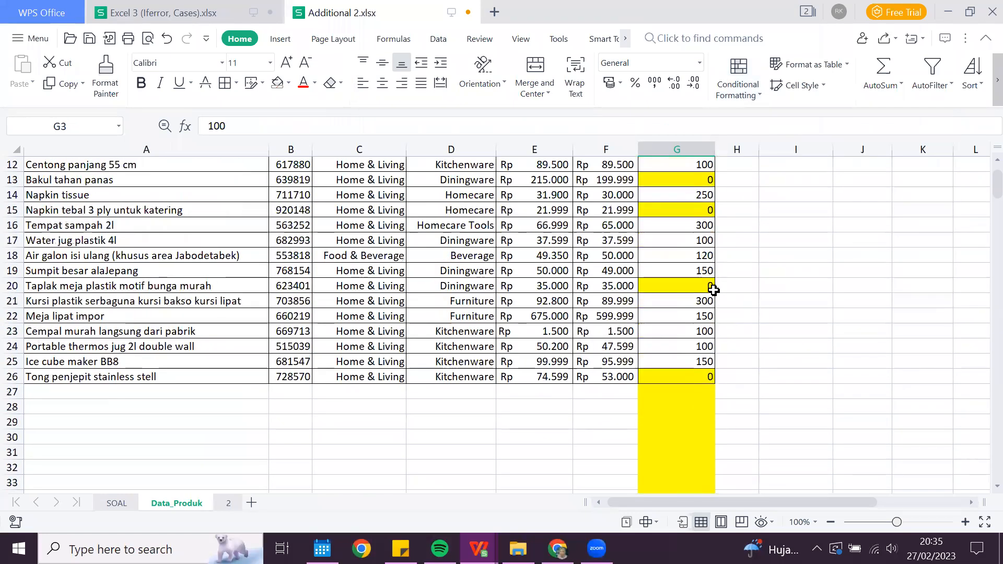
scroll(713, 290, "up", 4)
scroll(685, 202, "down", 2)
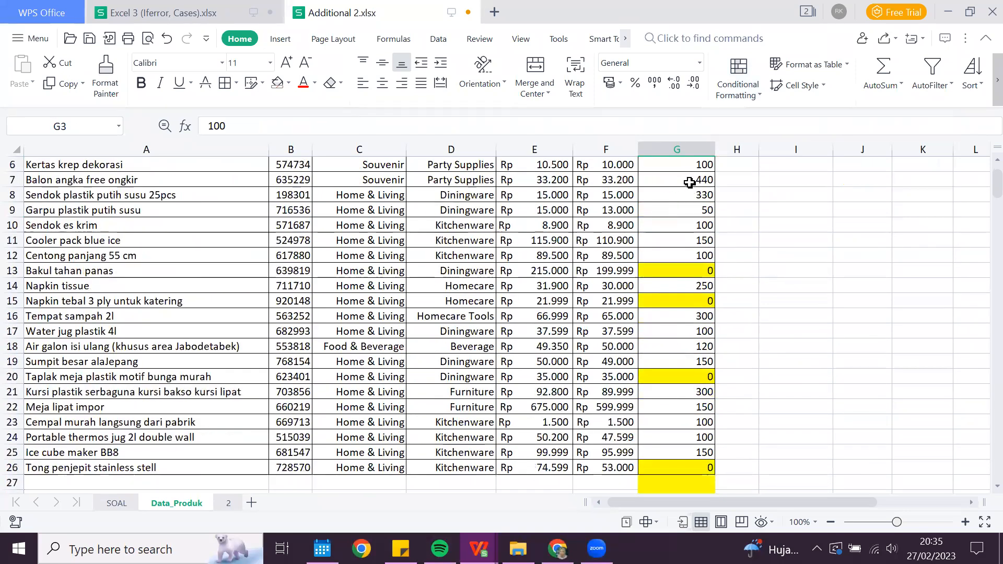
Step: Test the highlight rule by entering 12 as the stock for Bakul tahan panas in G13, and undo the entry
scroll(689, 182, "down", 2)
left_click(689, 183)
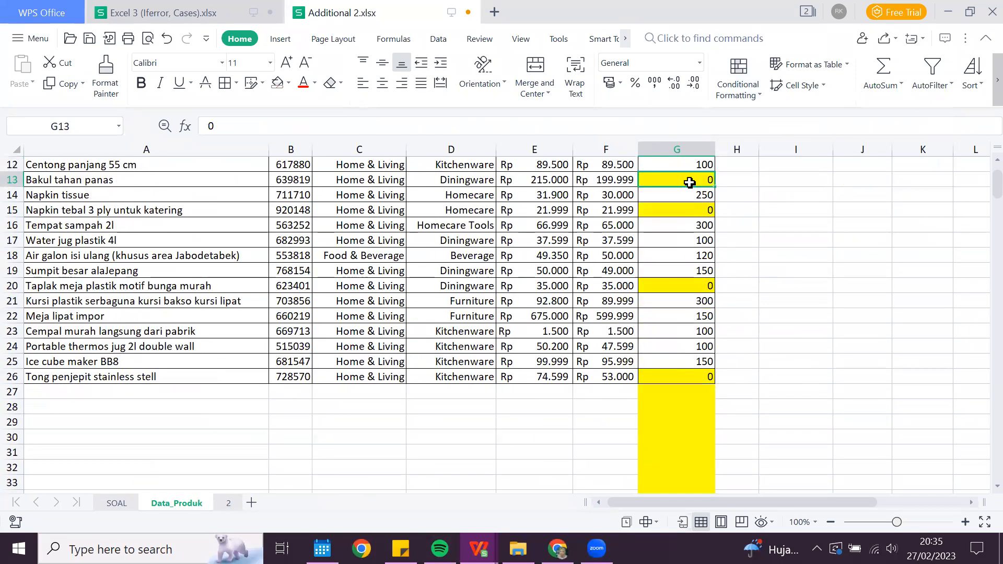
type("12")
key("Return")
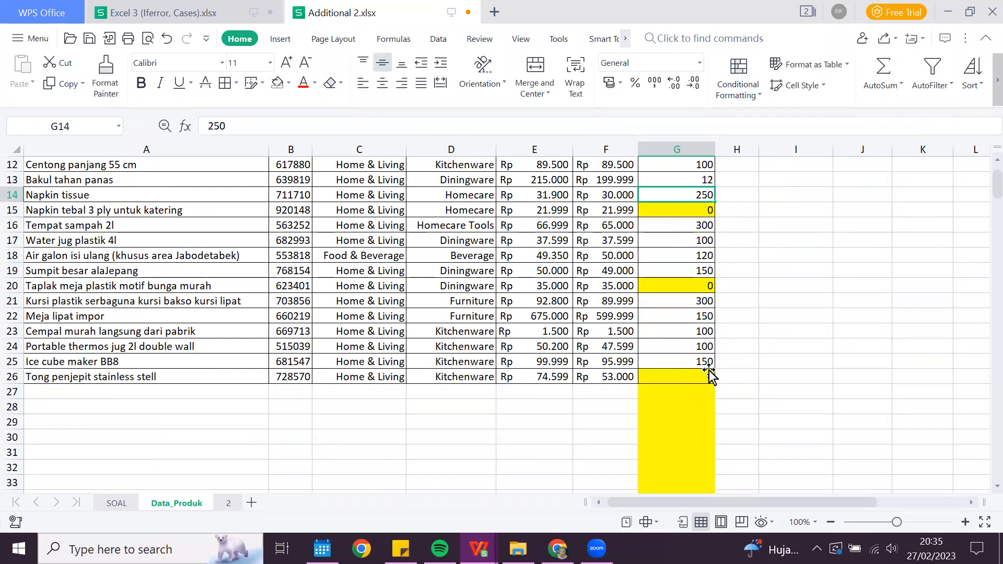
scroll(705, 370, "up", 4)
key("ctrl+z")
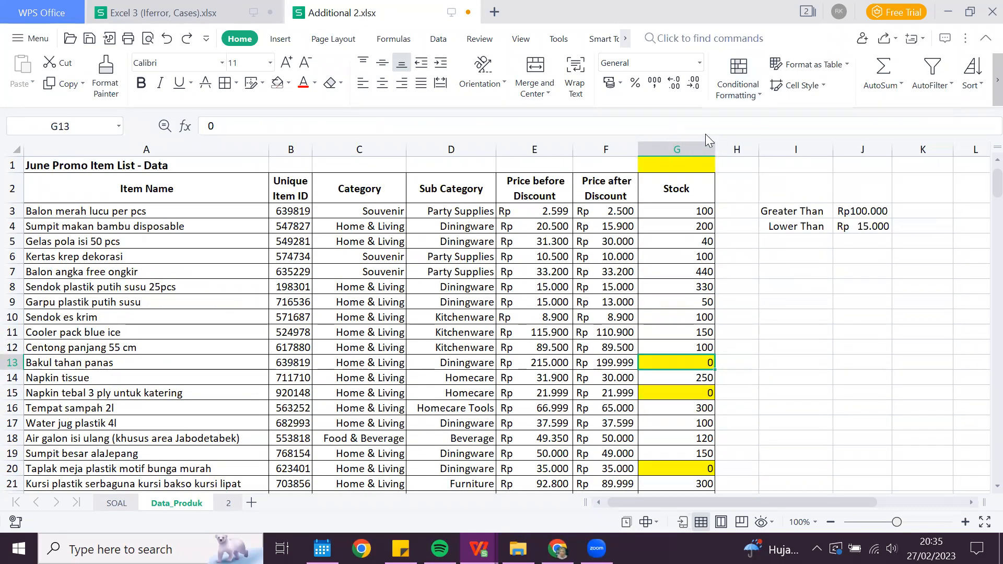
Step: Clear the conditional formatting rules from the whole Stock column G
scroll(671, 265, "down", 2)
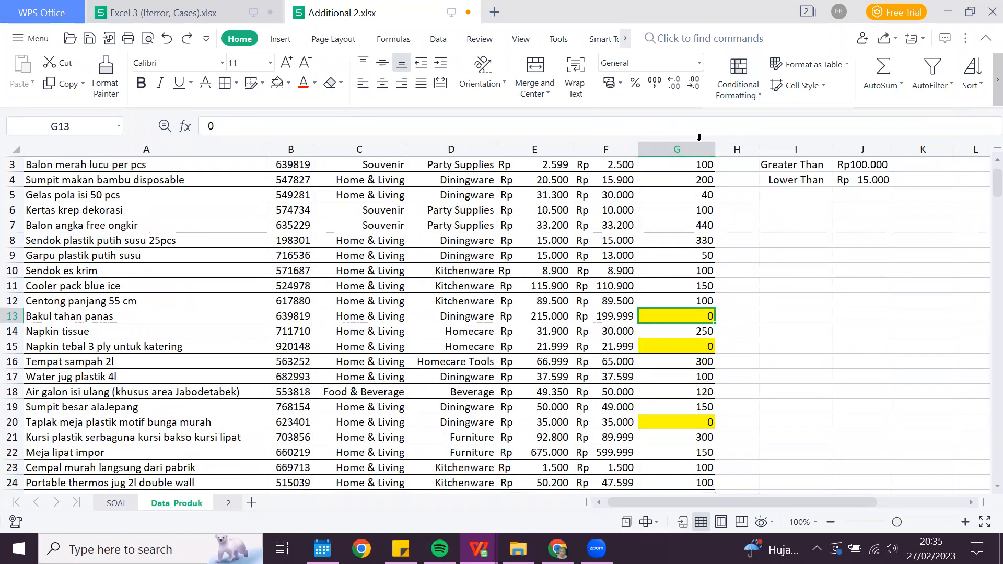
scroll(663, 141, "up", 2)
left_click(663, 141)
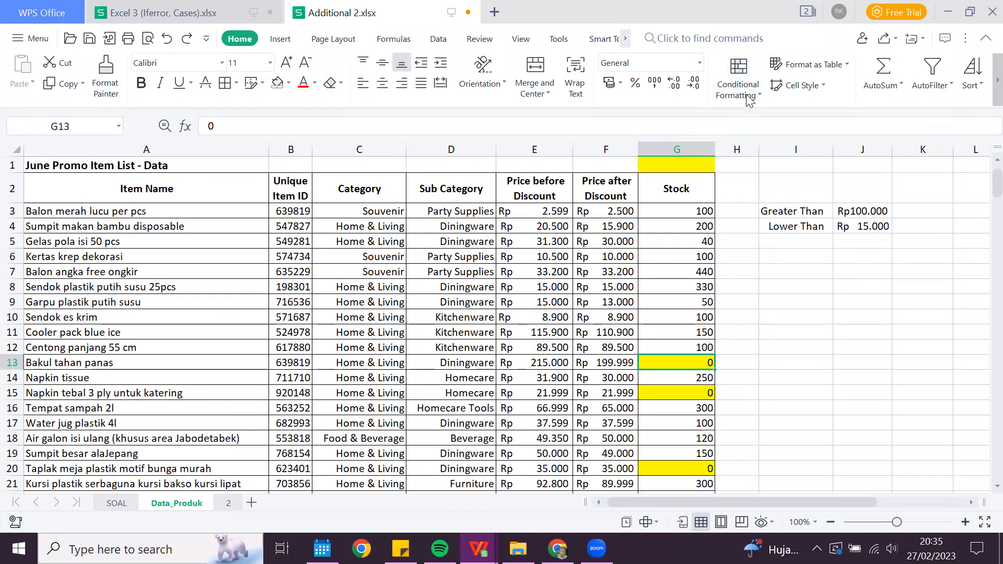
left_click(748, 93)
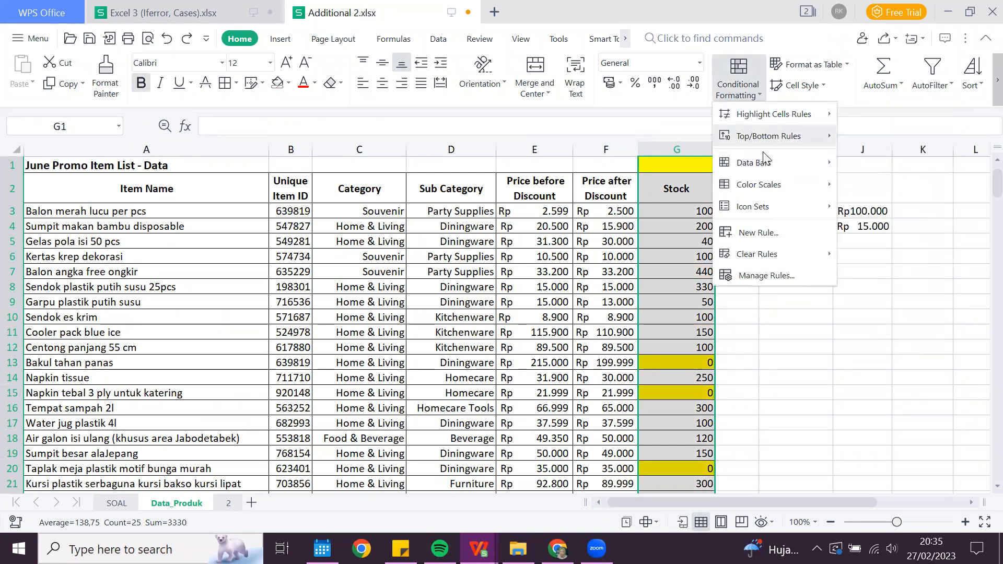
mouse_move(801, 244)
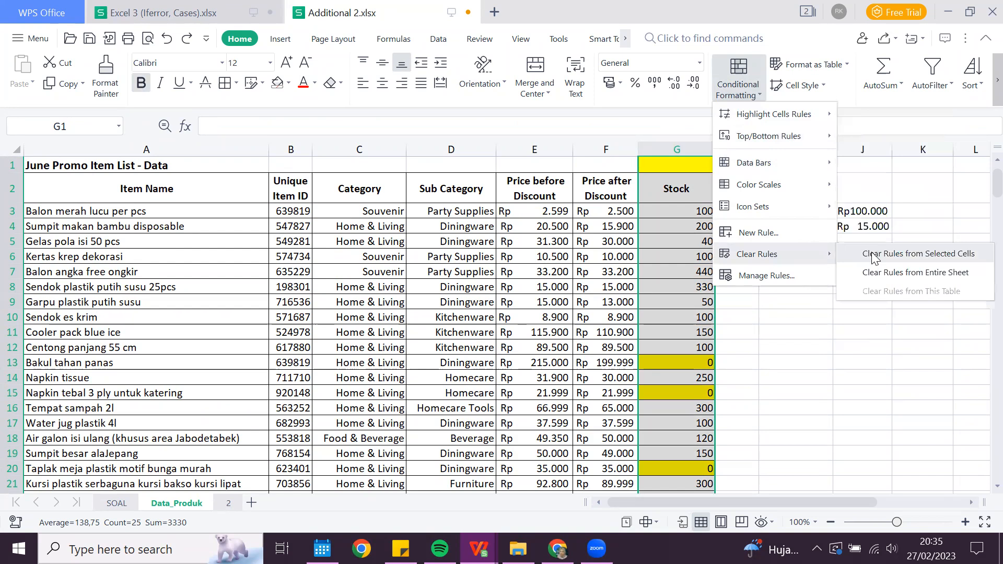
left_click(870, 253)
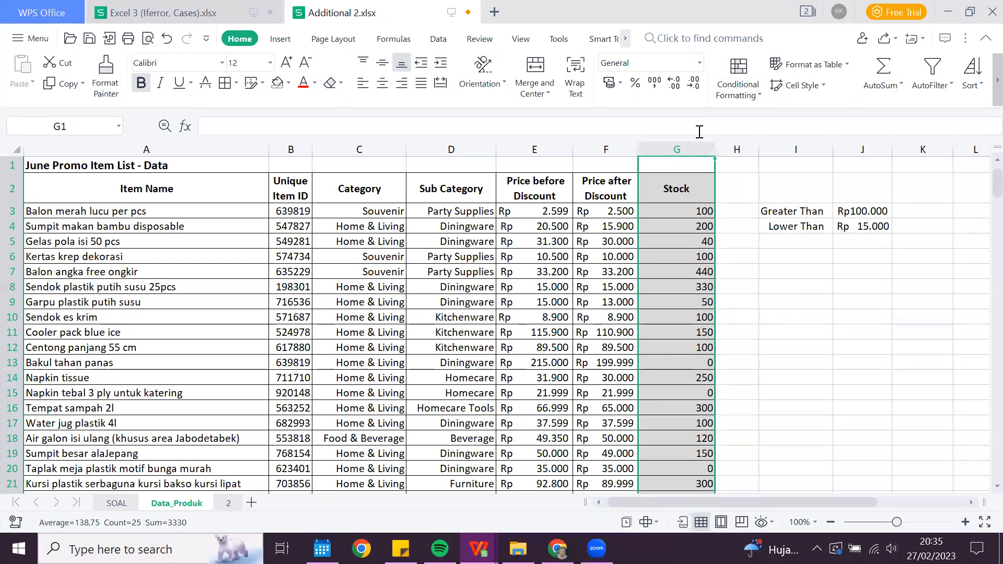
Step: Apply light blue gradient-fill data bars to the whole Stock column G and check the bars down the product rows
key("Right")
left_click(677, 149)
left_click(744, 95)
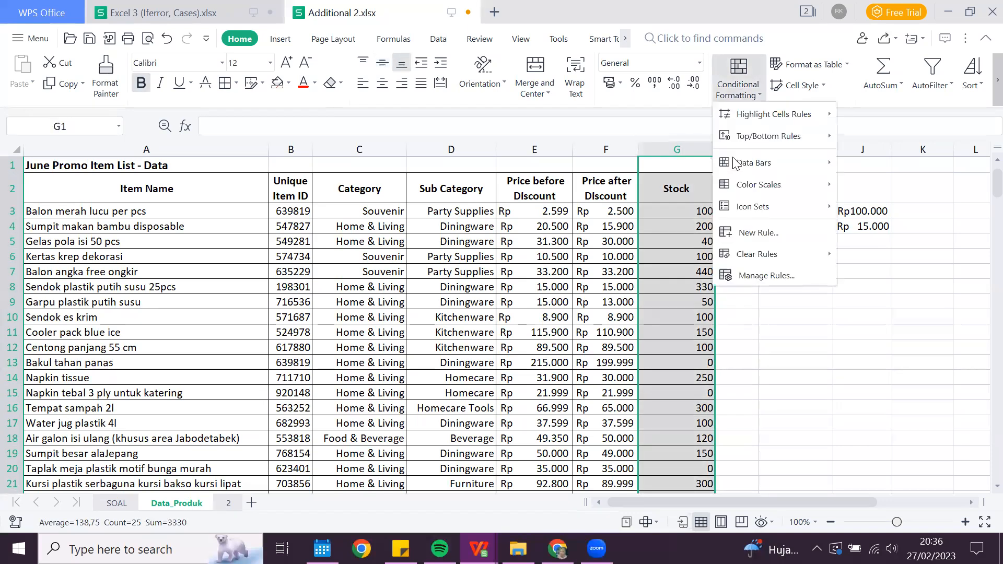
mouse_move(735, 163)
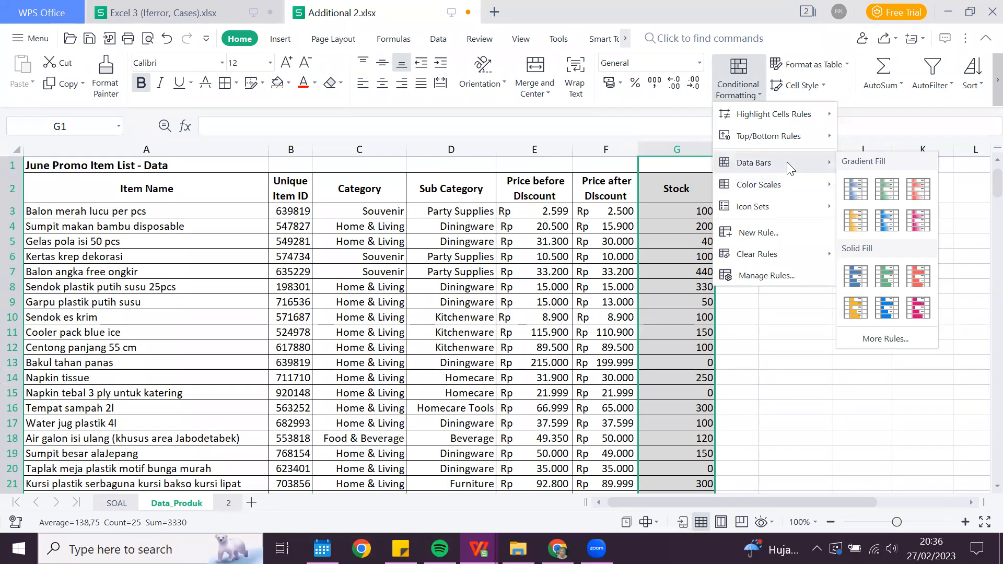
left_click(897, 227)
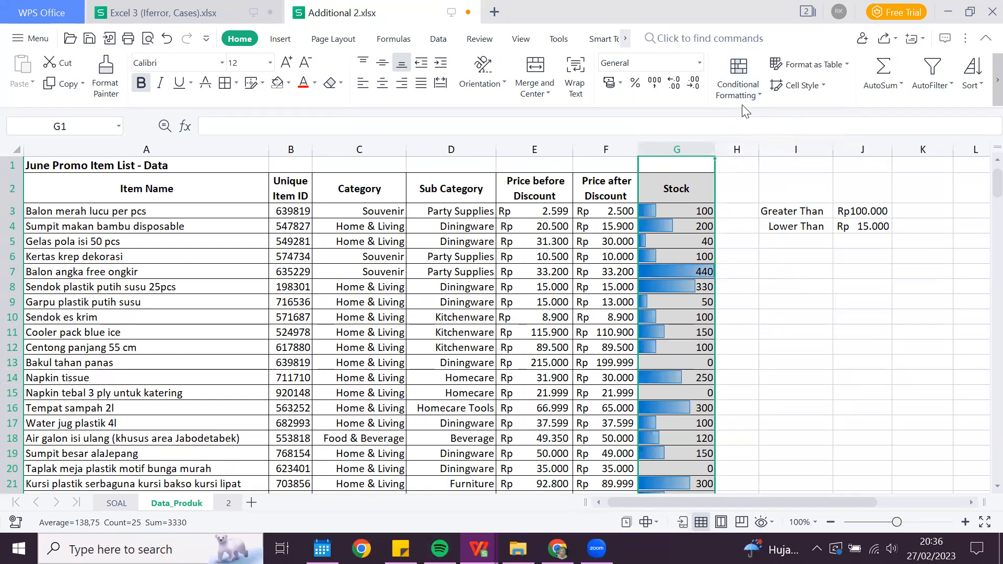
left_click(738, 86)
mouse_move(784, 163)
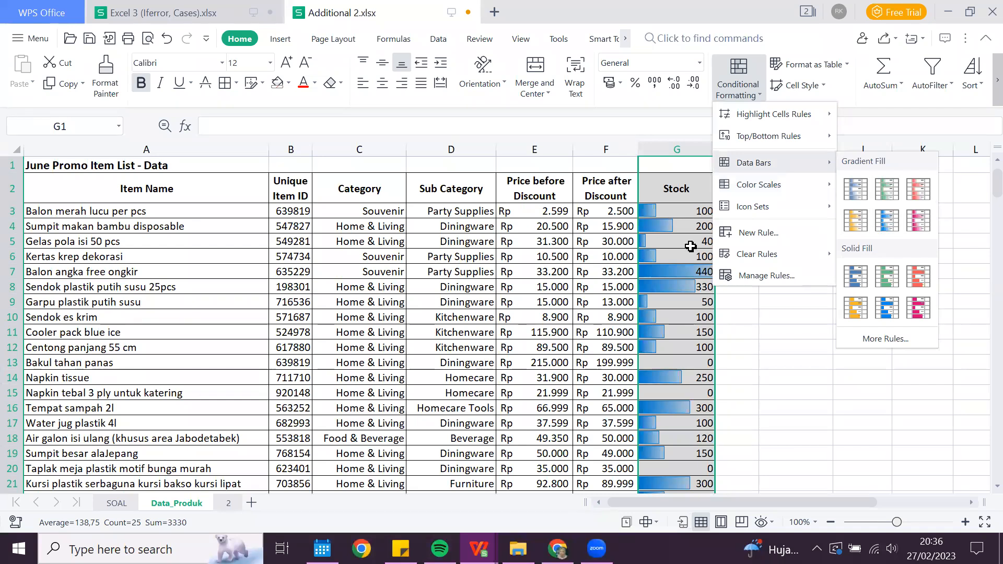
left_click(680, 211)
scroll(661, 314, "down", 3)
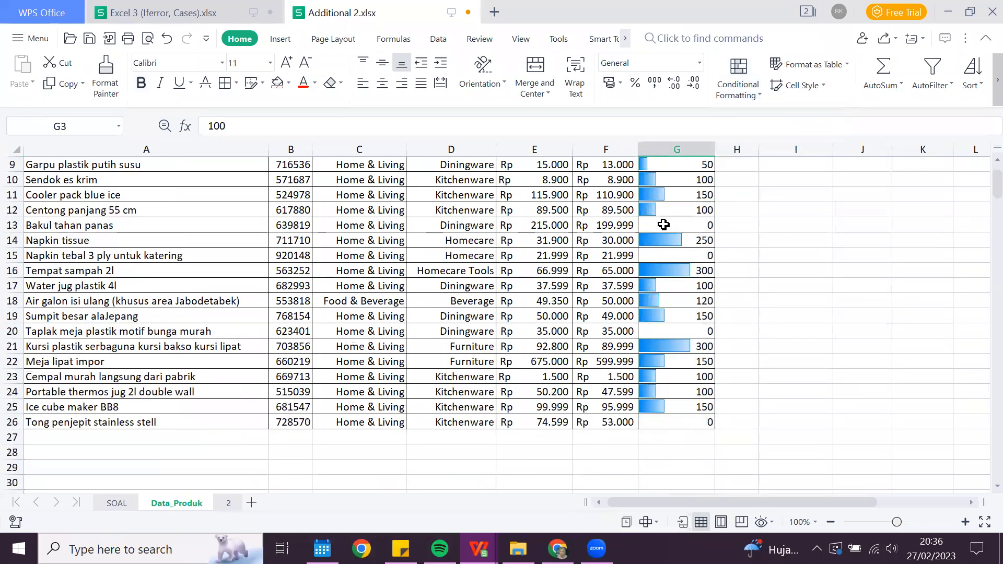
Step: Compare the data bar lengths with the stock values down column G, including the highest-stock item Balon angka free ongkir and the last product row
scroll(663, 224, "up", 3)
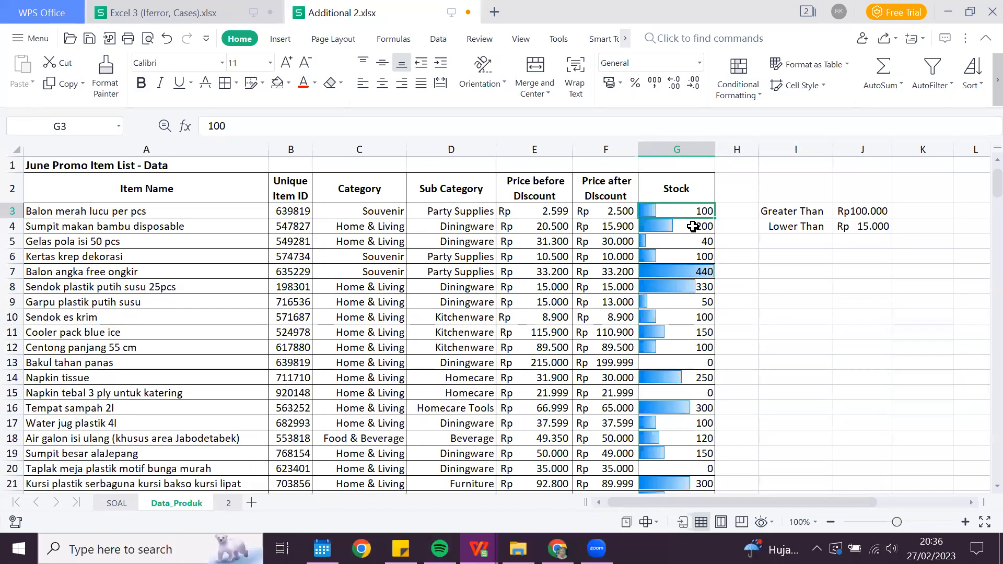
left_click(693, 268)
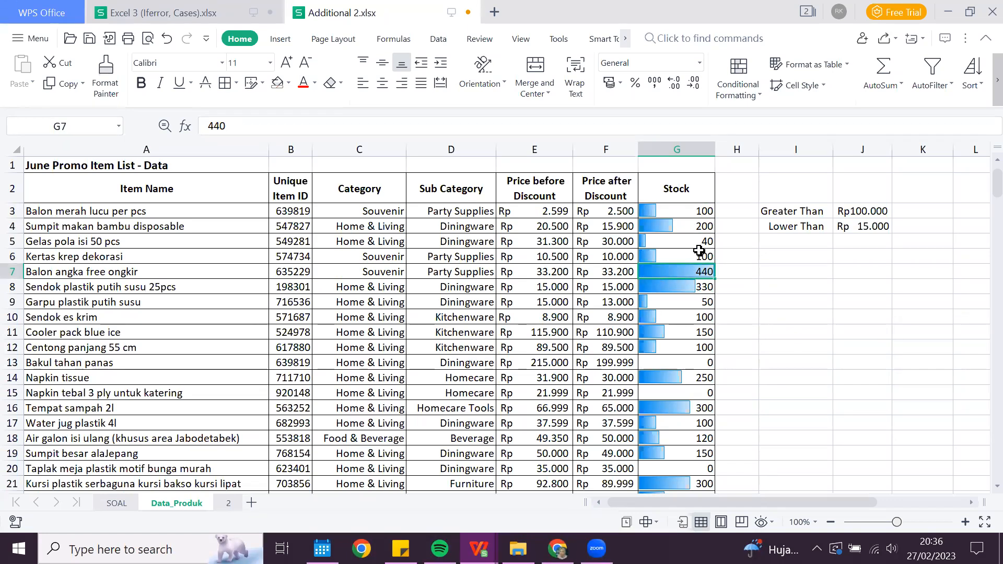
scroll(656, 302, "down", 2)
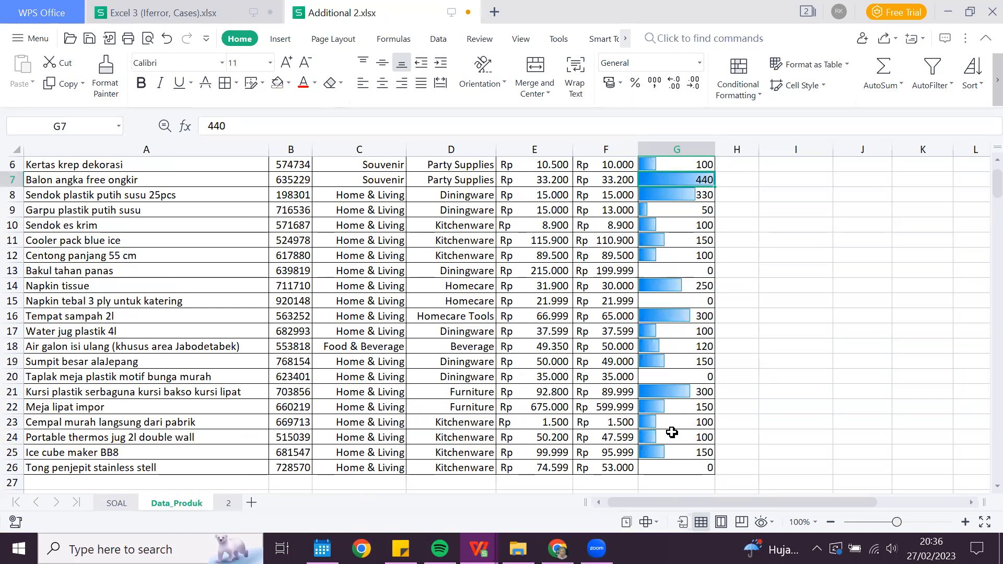
scroll(673, 432, "up", 2)
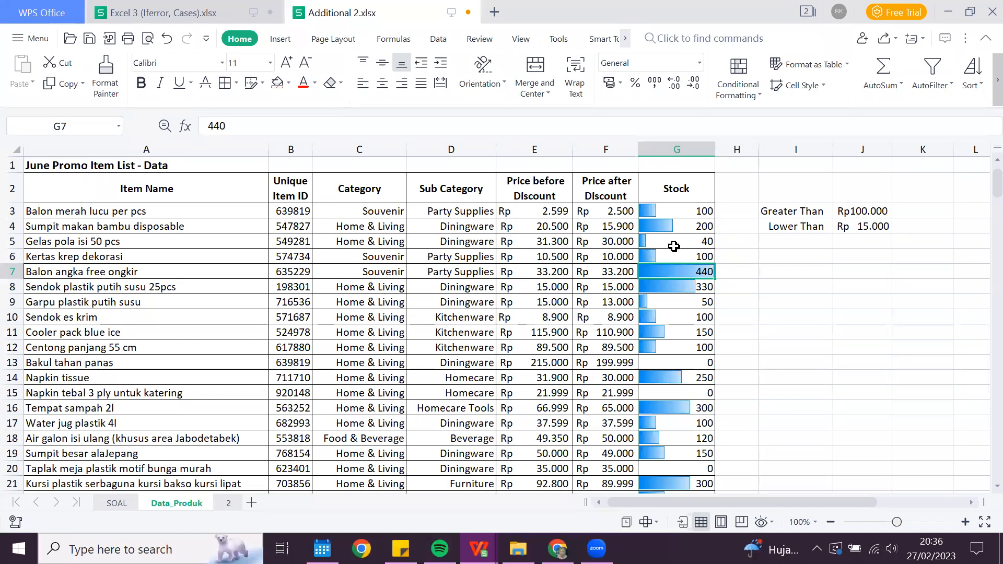
key("ctrl+Up")
scroll(688, 272, "down", 1)
scroll(685, 271, "up", 1)
left_click(682, 273)
scroll(711, 277, "down", 1)
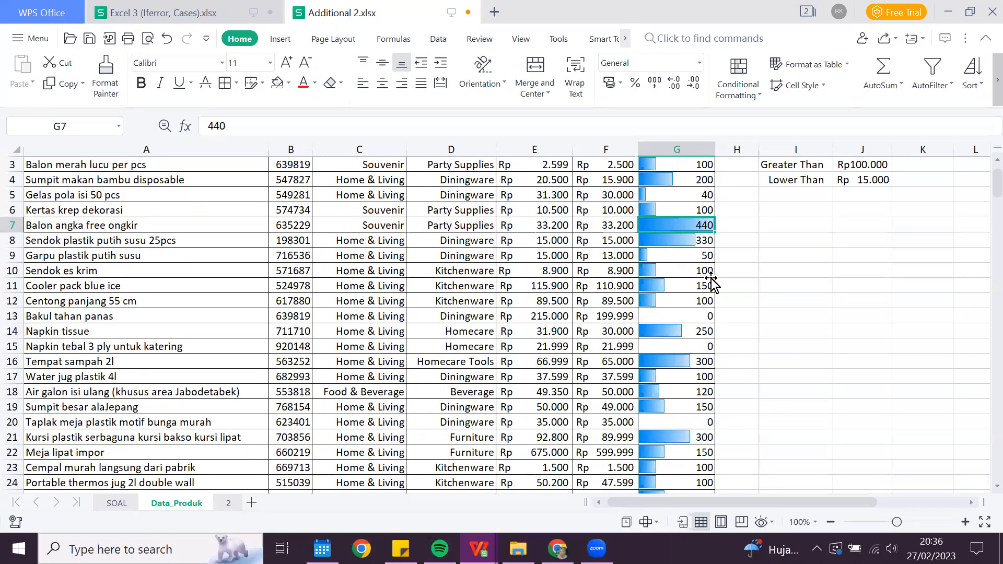
scroll(705, 277, "down", 2)
scroll(707, 261, "up", 2)
scroll(707, 253, "up", 1)
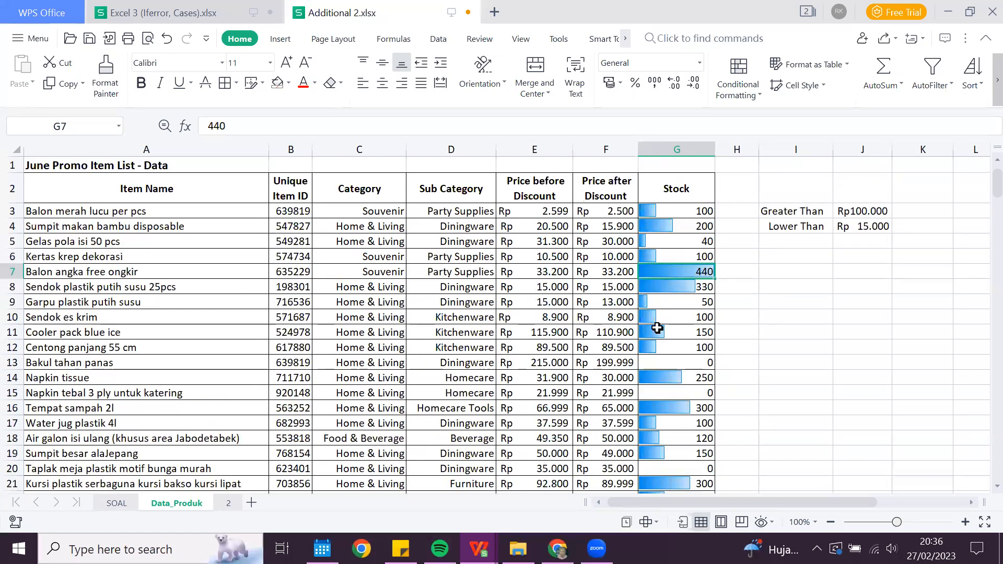
scroll(656, 466, "down", 2)
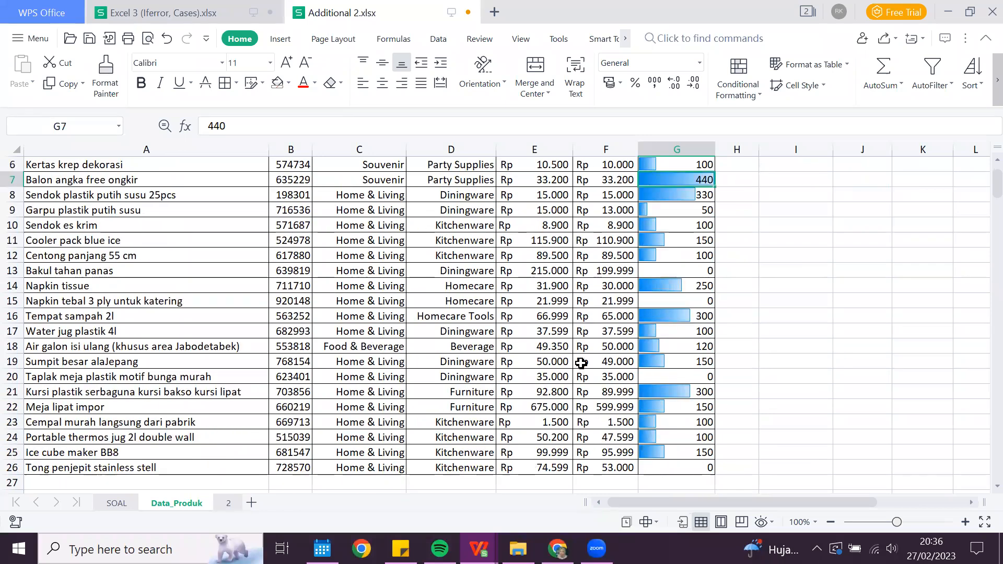
key("ctrl+Down")
scroll(603, 156, "up", 2)
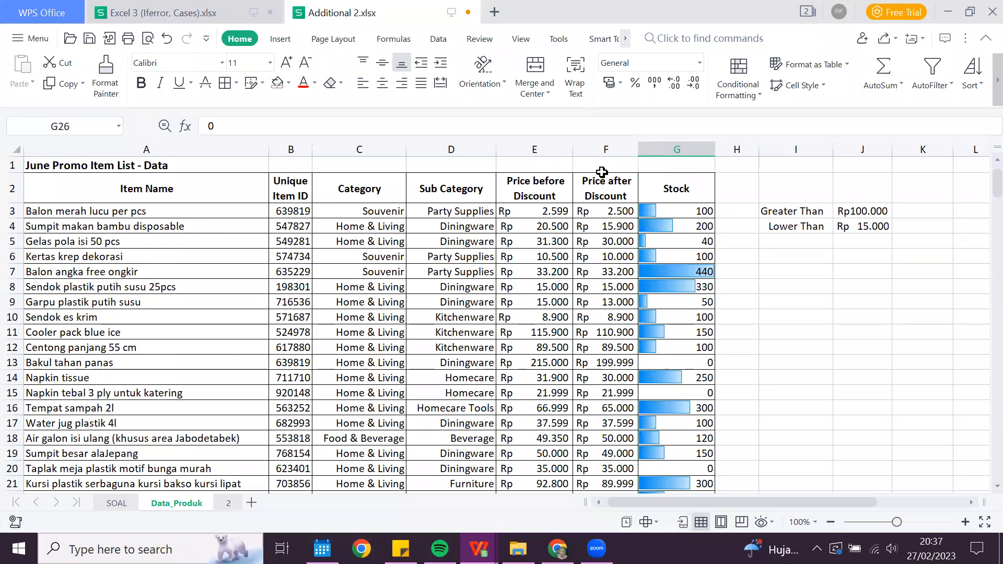
Step: Highlight cells less than 30000 in the whole Price after Discount column F using a custom format with a light green background
left_click(615, 245)
key("ctrl+space")
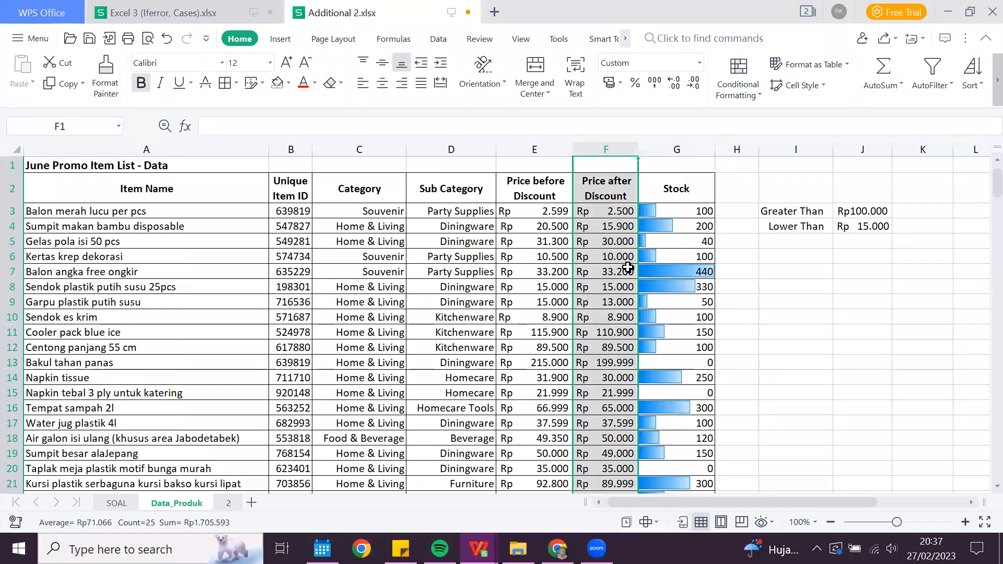
left_click(741, 98)
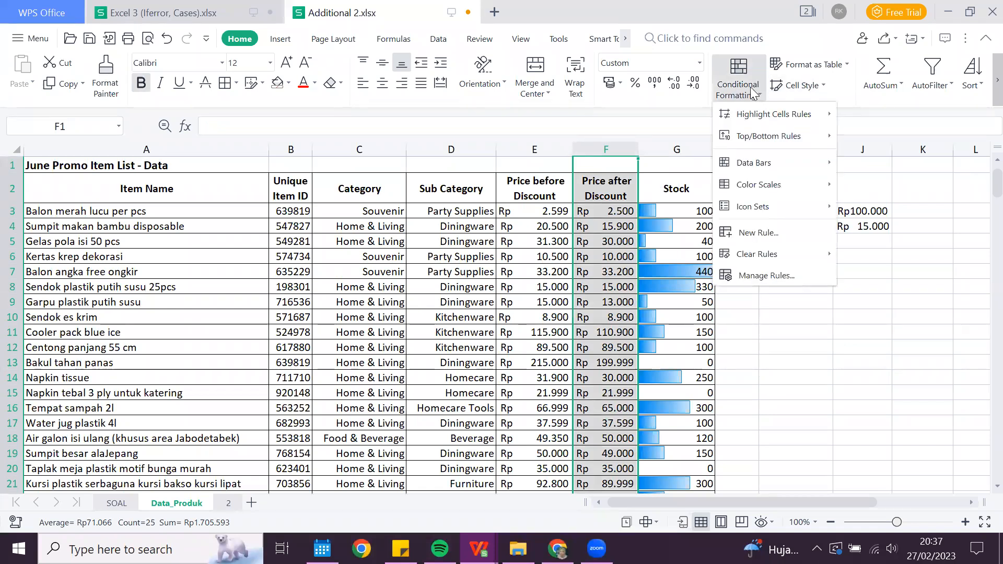
key("Down")
key("Right")
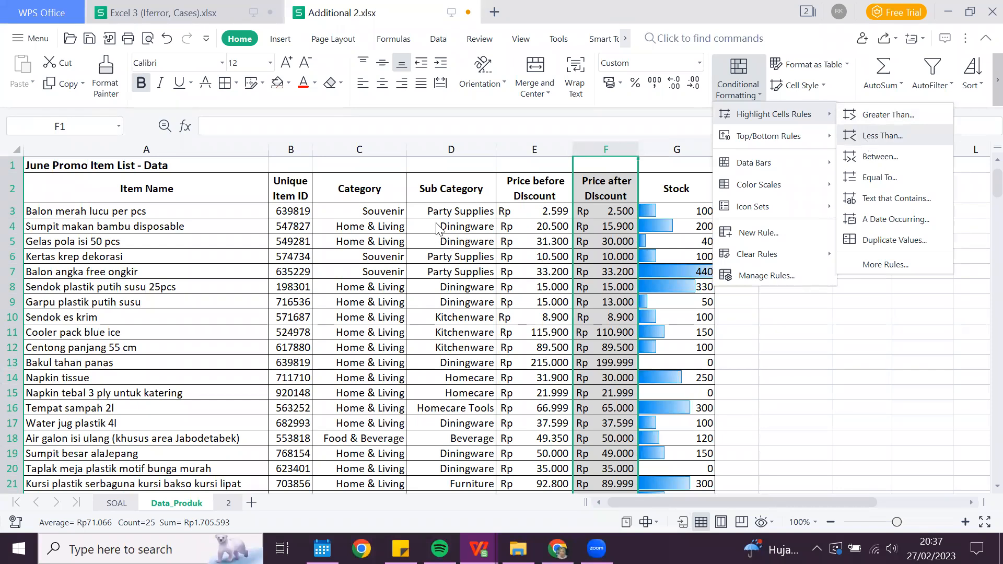
left_click(883, 136)
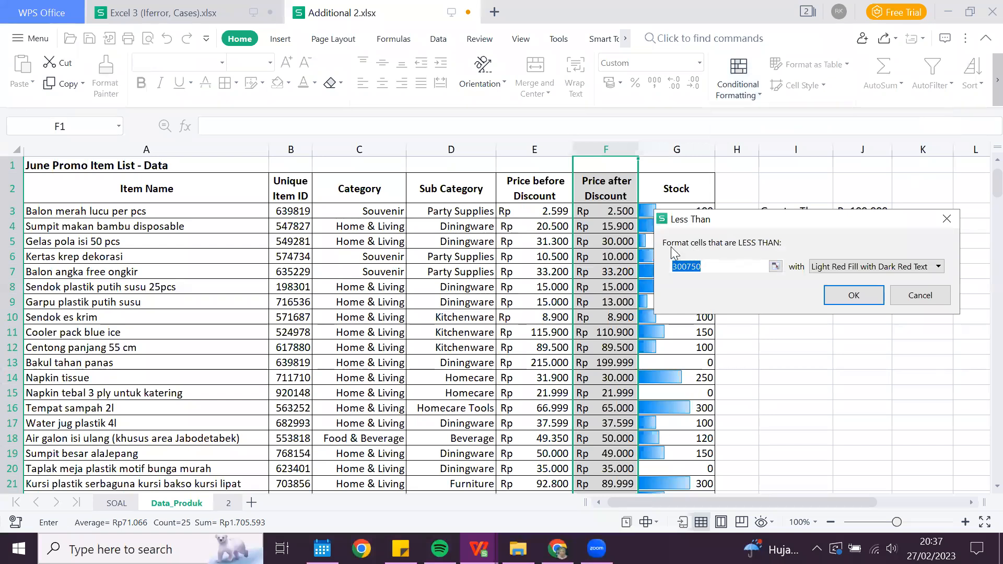
left_click(716, 266)
key("ctrl+a")
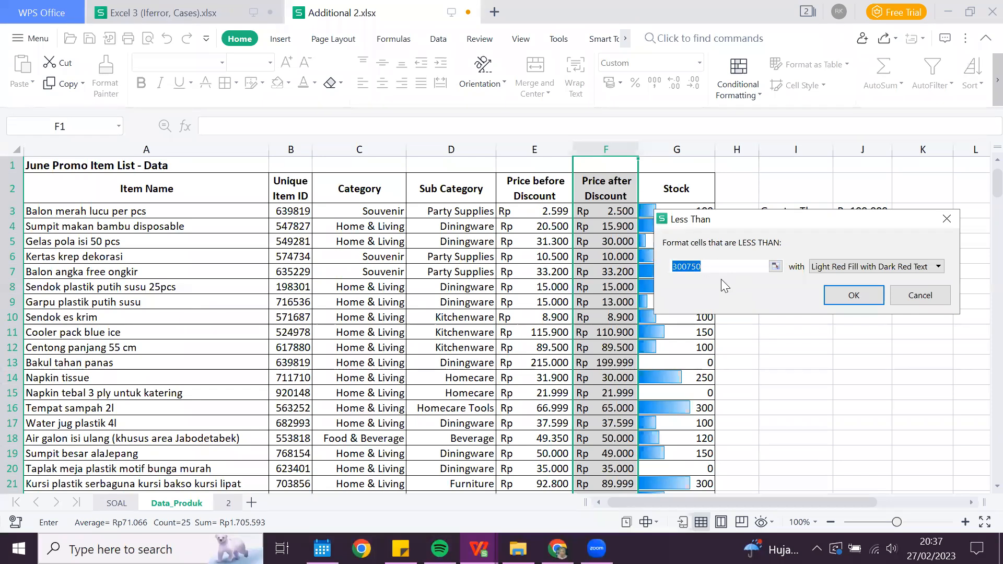
type("30000")
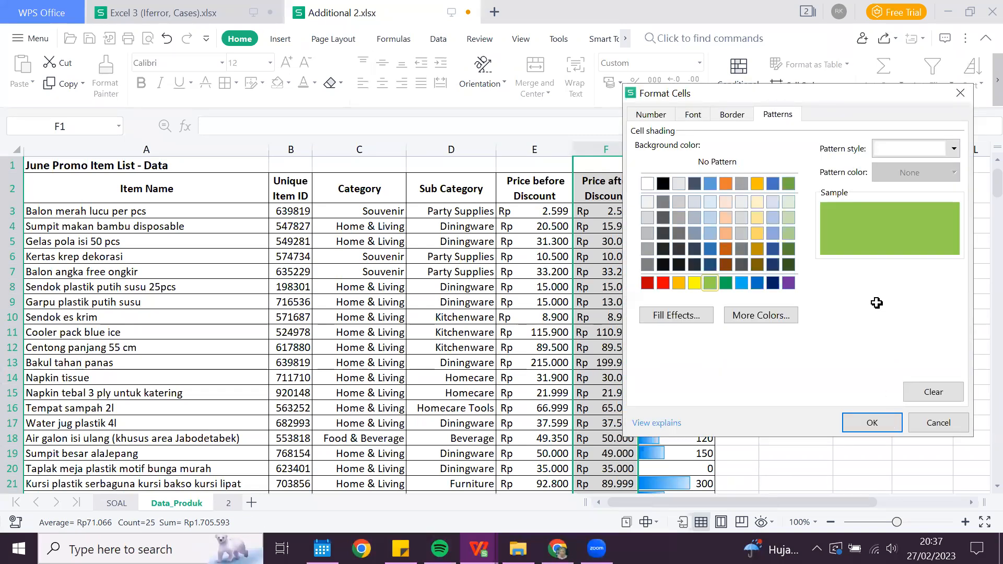
key("Return")
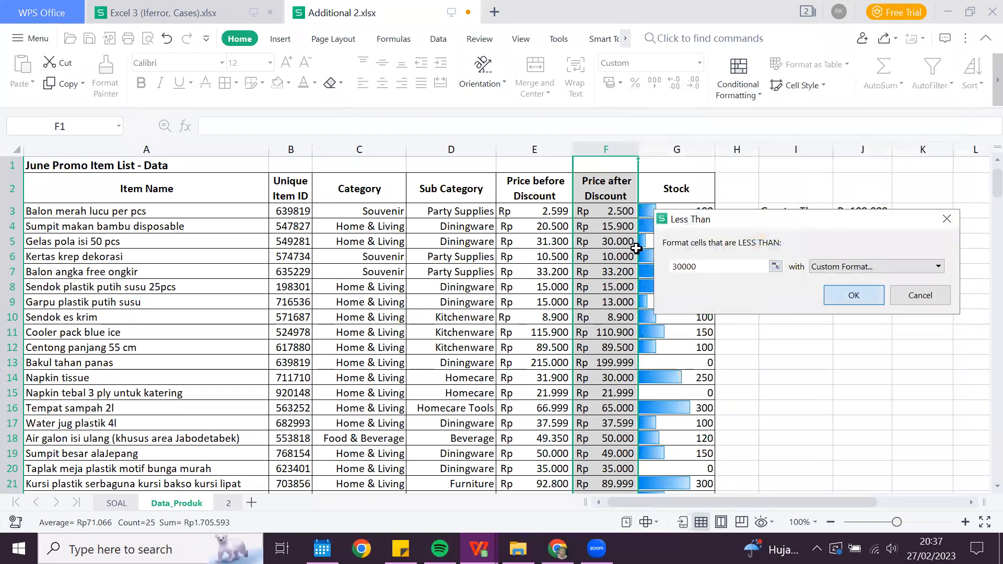
key("Return")
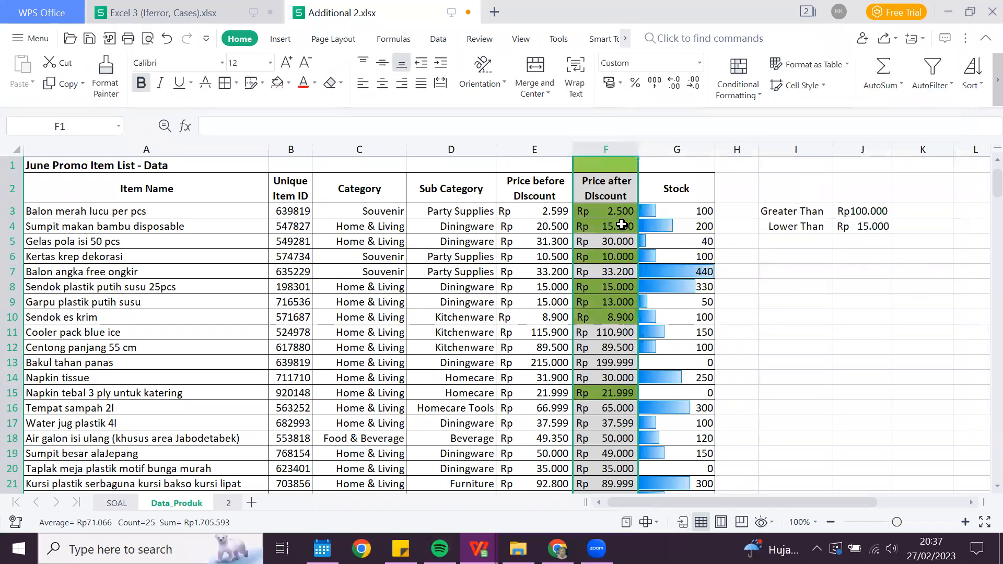
Step: Check which cells the less-than-30000 rule highlights in the Price after Discount column, including F4, F5 and the rows below the table
left_click(621, 244)
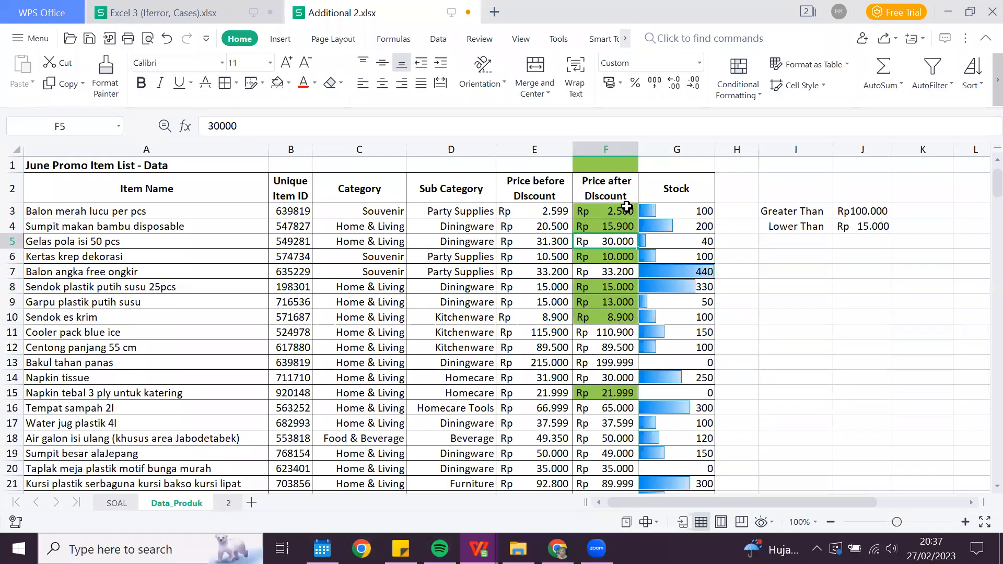
left_click(627, 226)
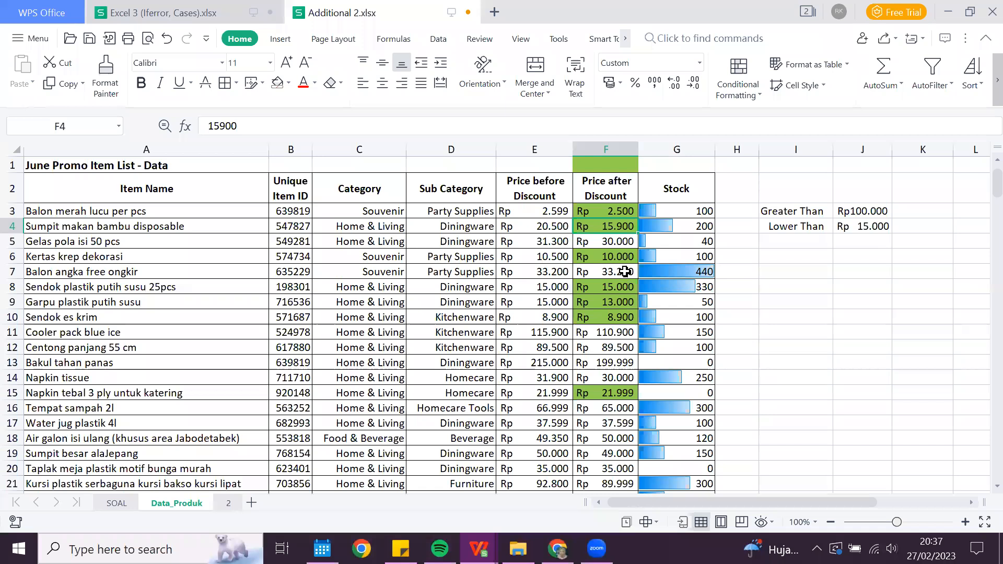
scroll(624, 272, "down", 6)
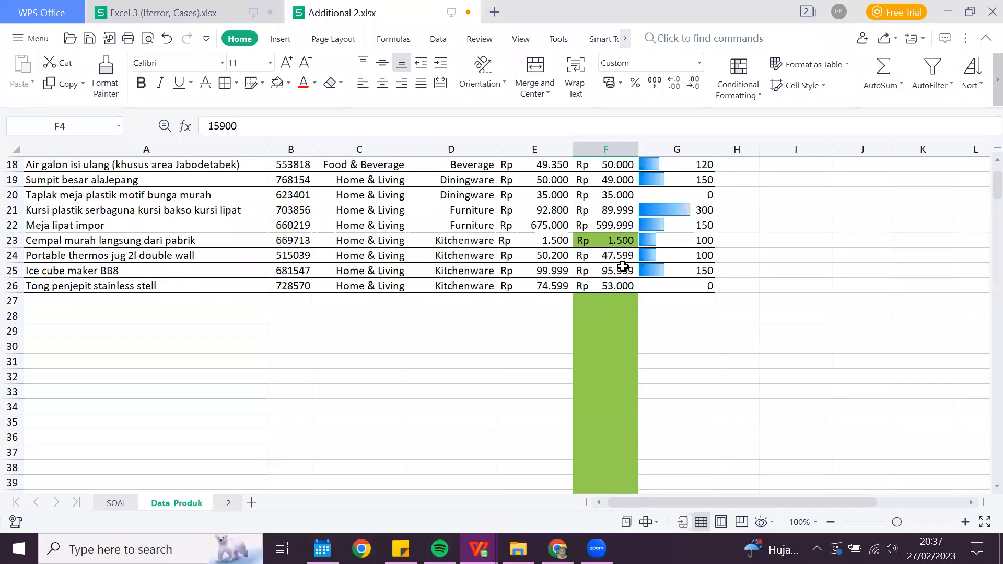
scroll(623, 267, "up", 3)
scroll(621, 253, "up", 1)
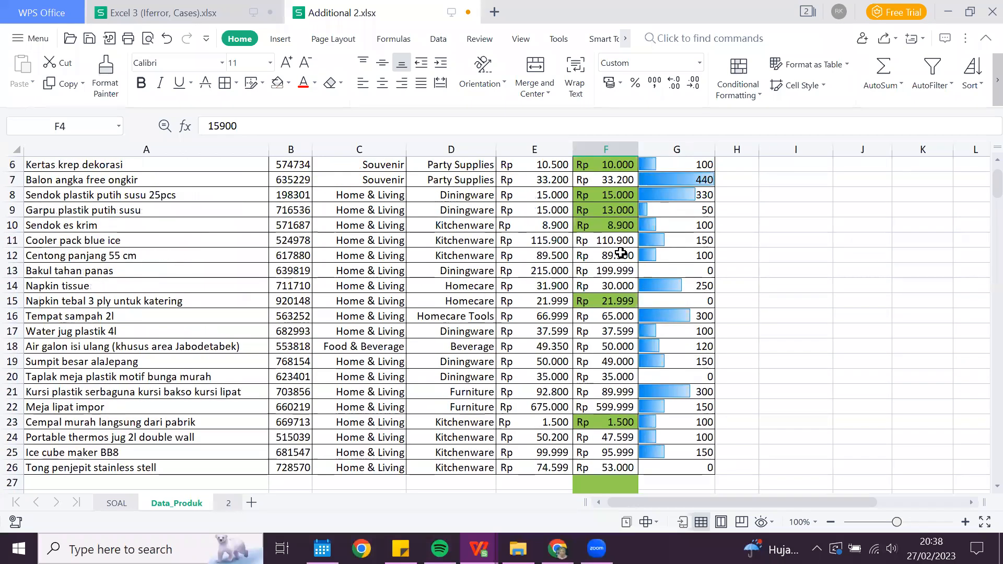
scroll(620, 252, "up", 2)
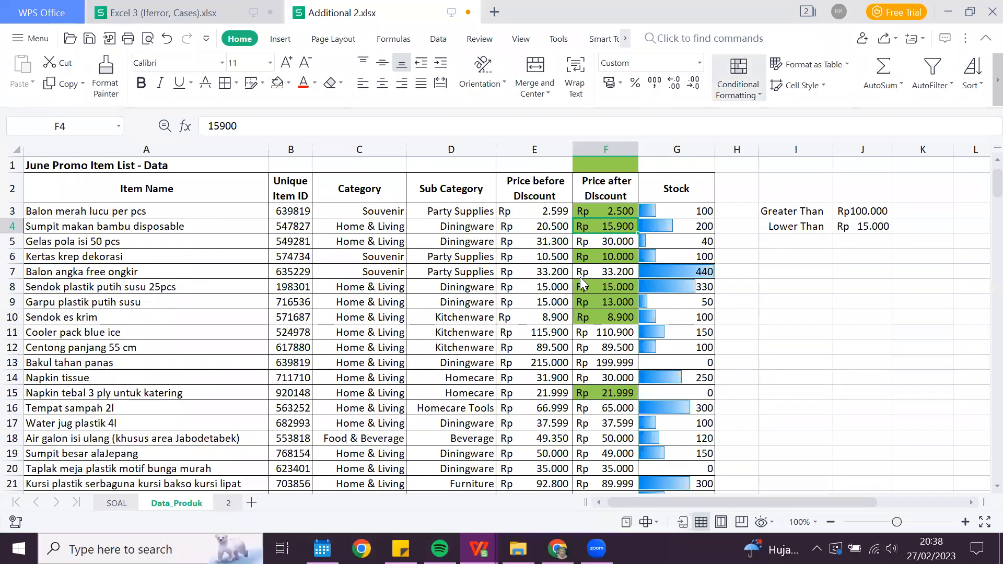
Step: Review the conditional formatting options and examine the Stock column's data bars from G3 down to G26
left_click(739, 78)
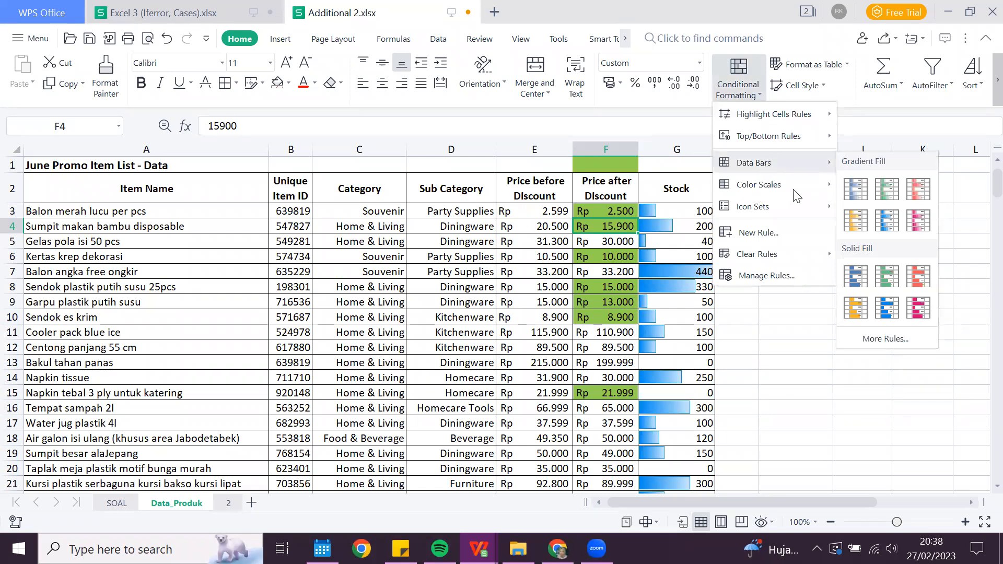
left_click(688, 242)
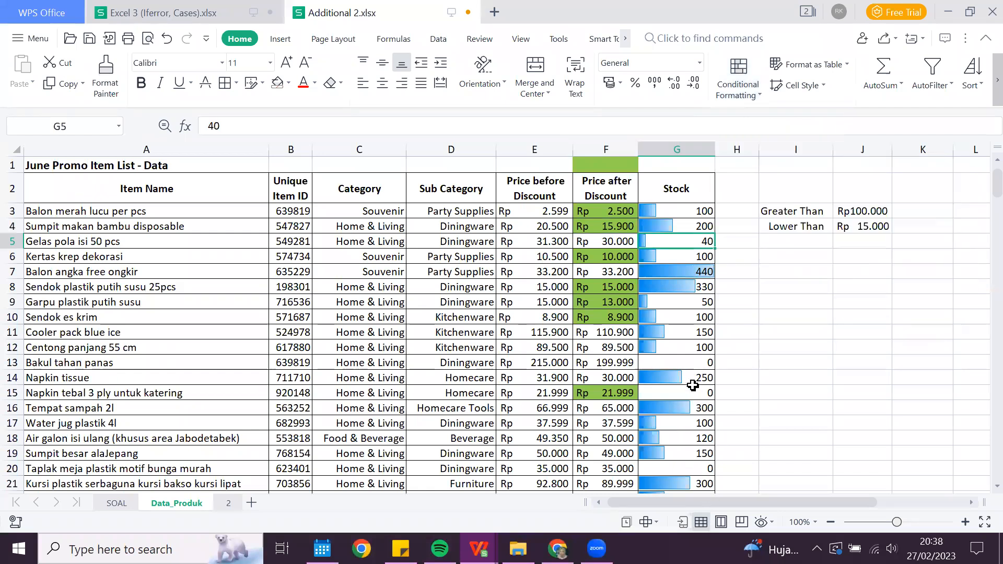
mouse_move(685, 216)
left_mouse_down()
mouse_move(711, 259)
mouse_move(700, 167)
mouse_move(684, 201)
left_mouse_up()
scroll(685, 201, "down", 1)
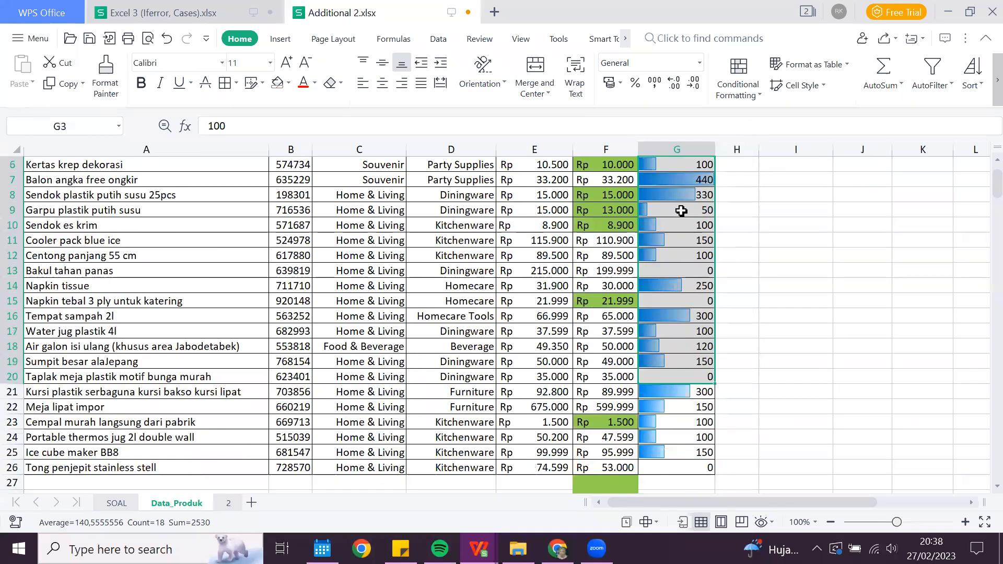
left_click_drag(679, 467, 679, 255)
scroll(680, 255, "up", 2)
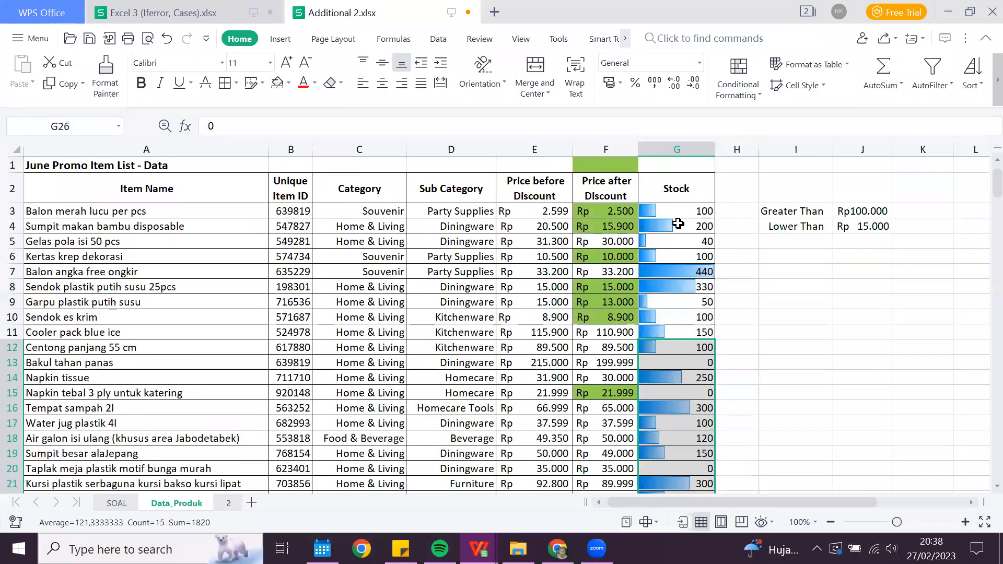
left_click(676, 215)
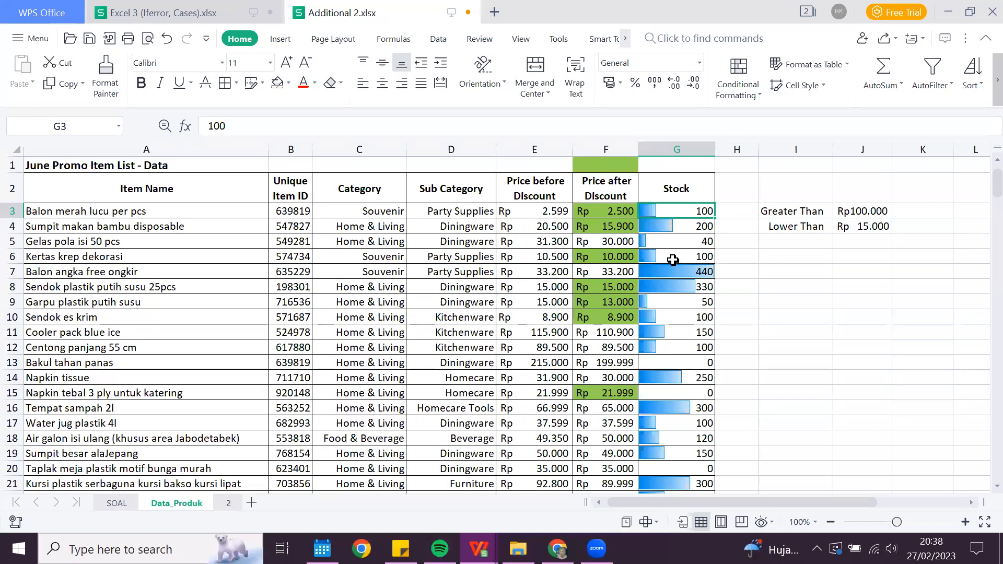
scroll(666, 284, "down", 1)
scroll(665, 289, "down", 1)
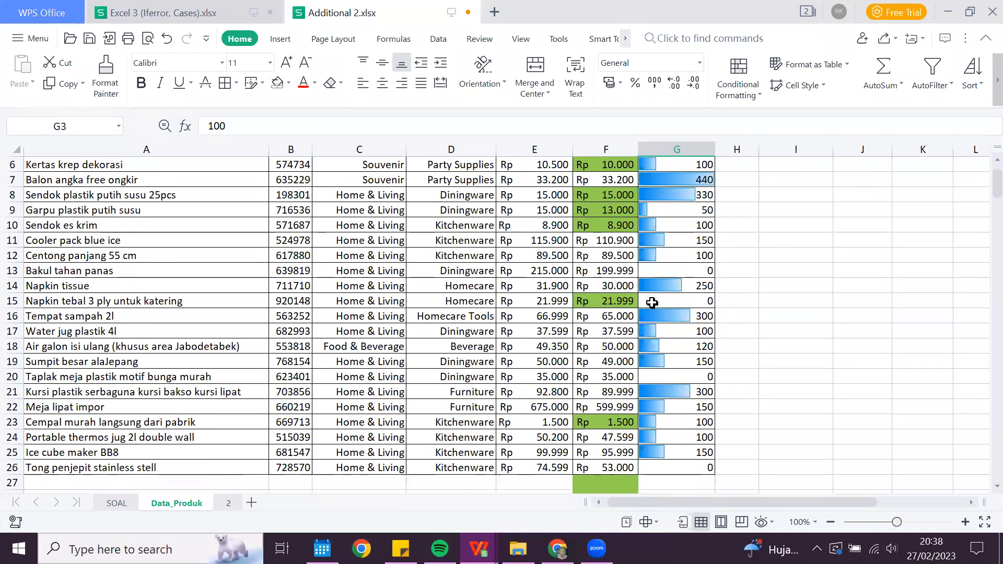
scroll(645, 274, "up", 2)
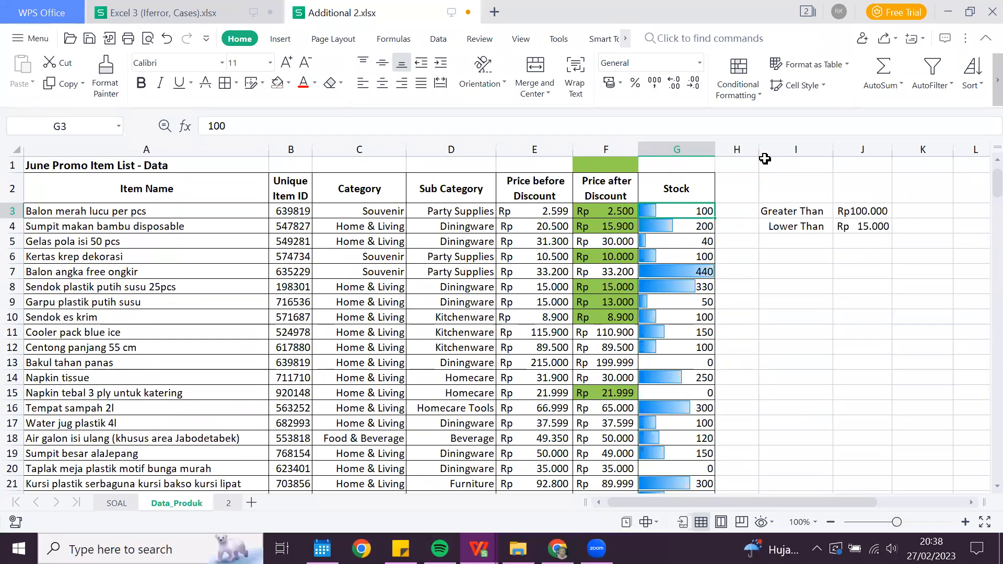
left_click(759, 99)
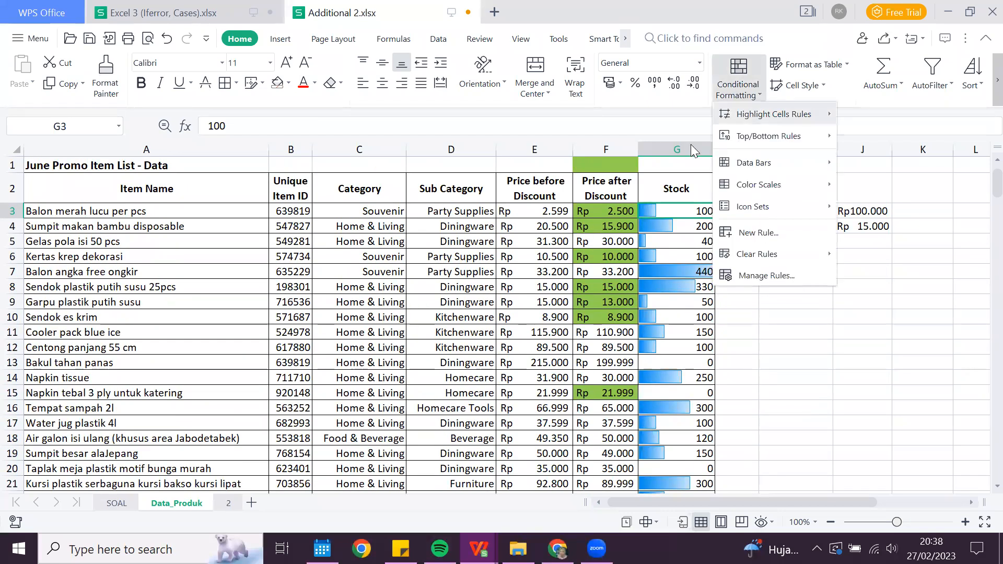
left_click(649, 181)
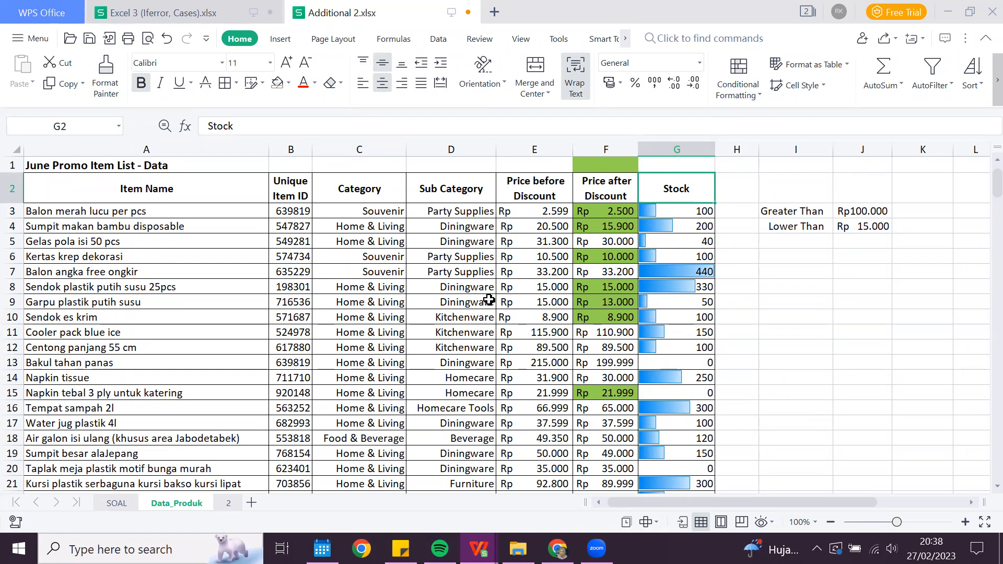
left_click(360, 347)
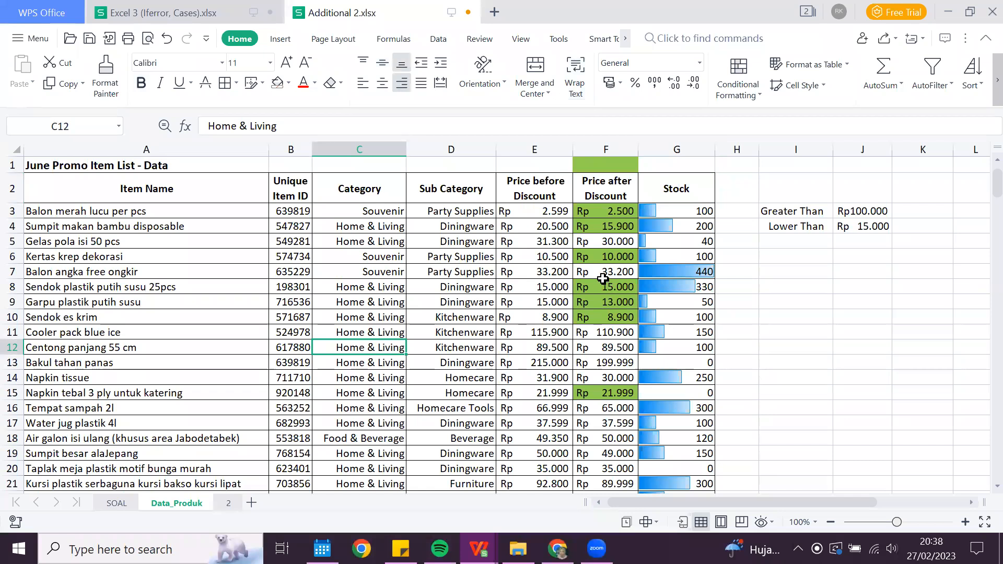
Step: Start a greater-than highlight rule on the entire Price before Discount column, using cell J3 as the threshold
left_click(534, 149)
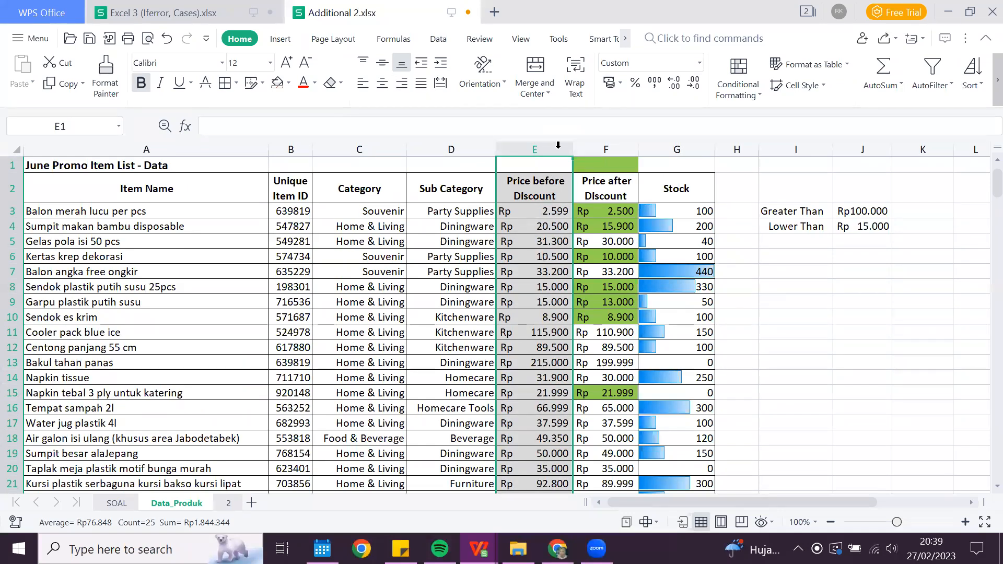
left_click(549, 204)
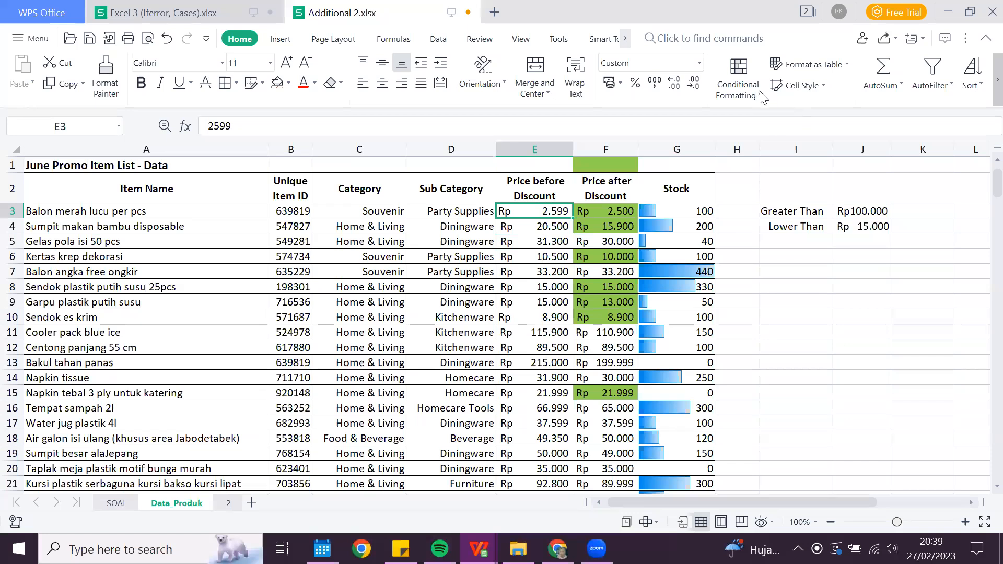
key("ctrl+space")
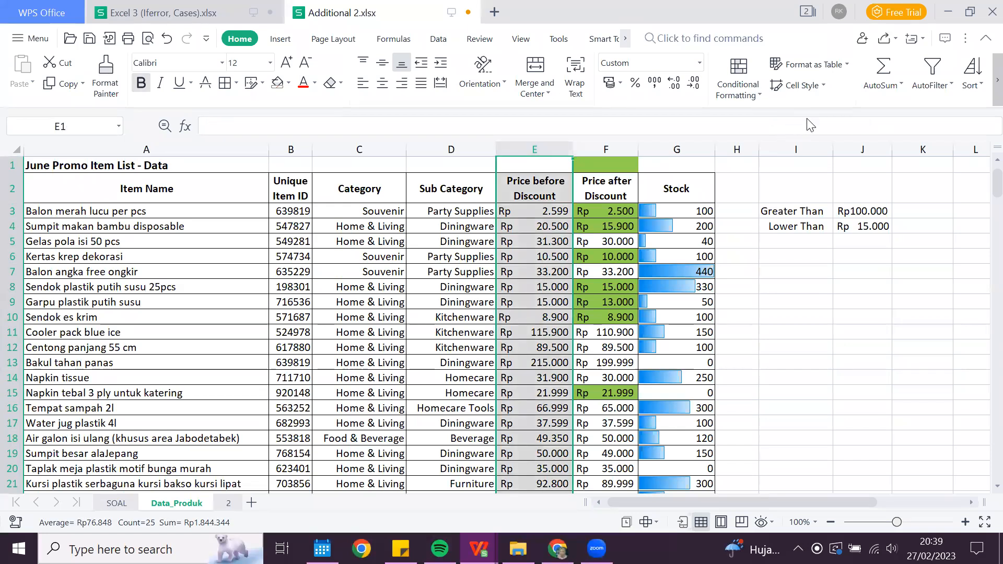
left_click(738, 78)
mouse_move(810, 115)
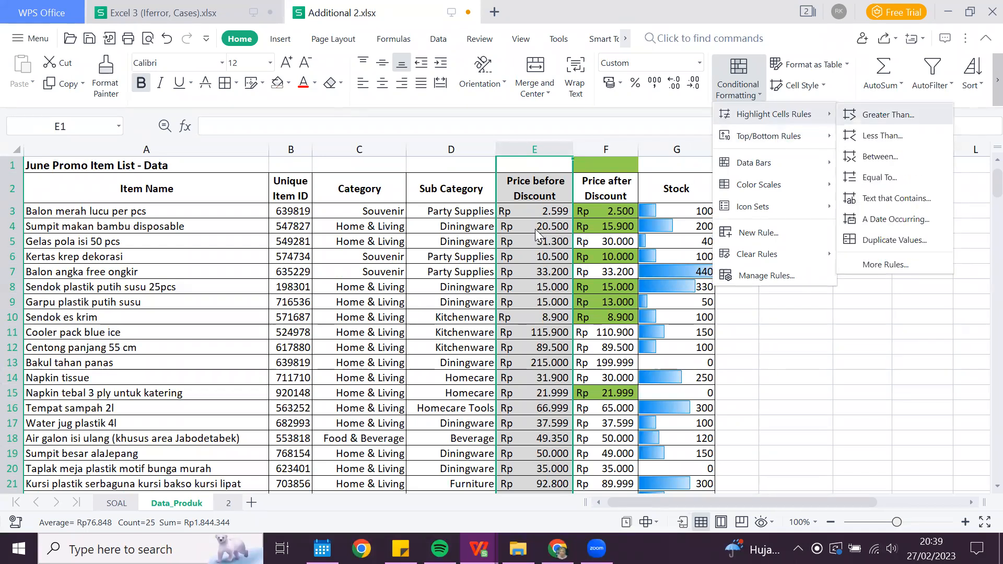
key("Return")
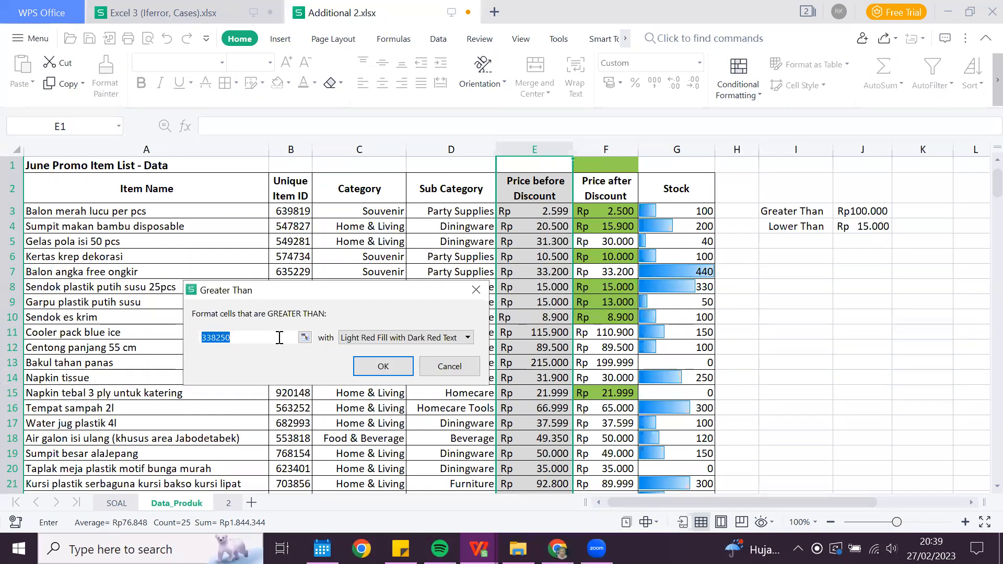
key("BackSpace")
left_click(860, 211)
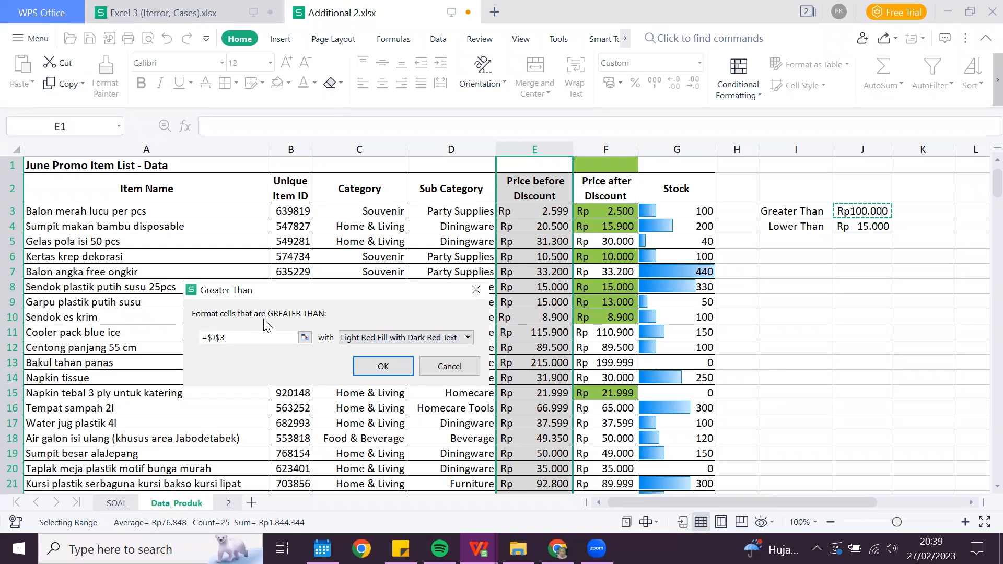
Step: Give the greater-than rule a custom format with a light orange background and apply it
left_click(400, 338)
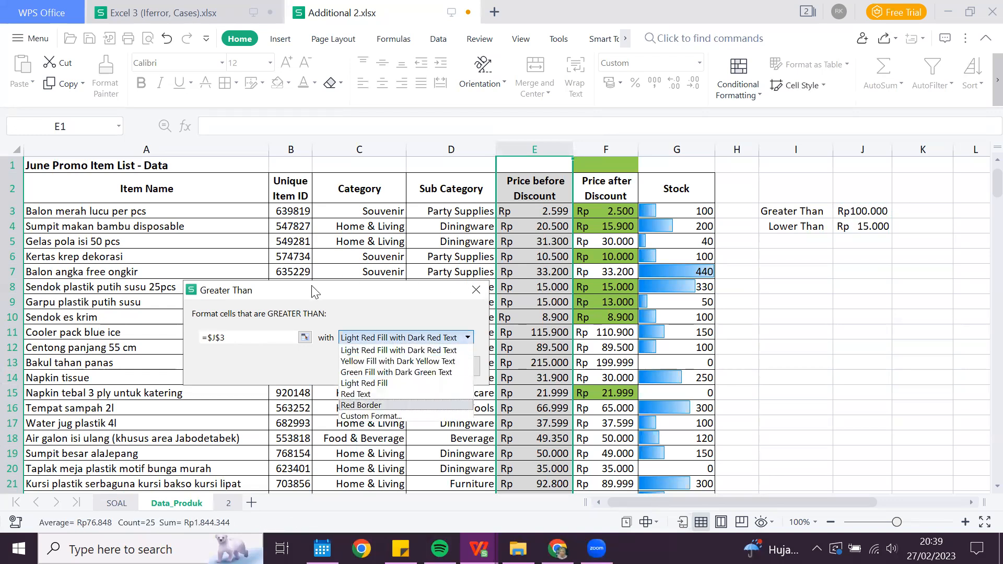
left_click(386, 416)
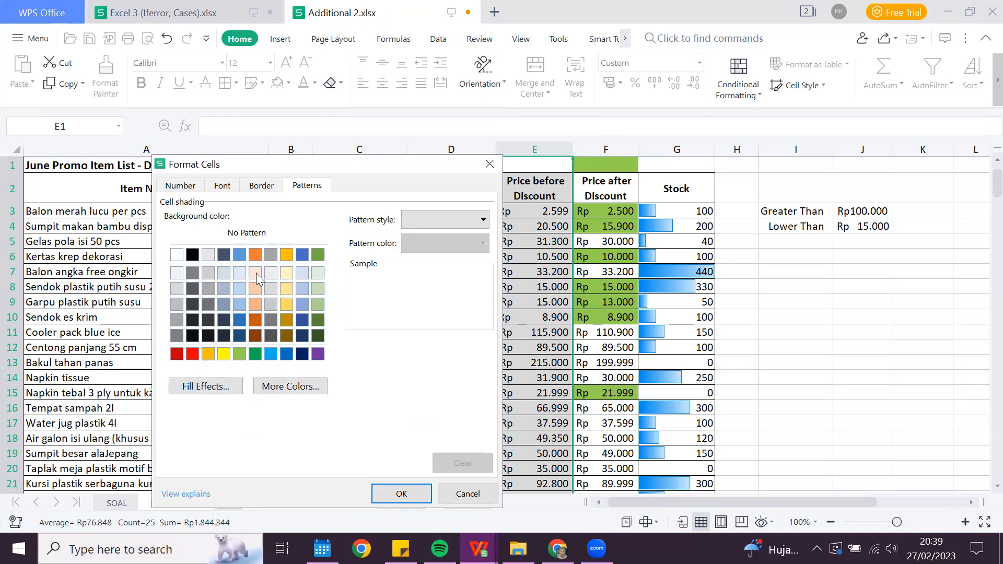
left_click(255, 289)
left_click(389, 493)
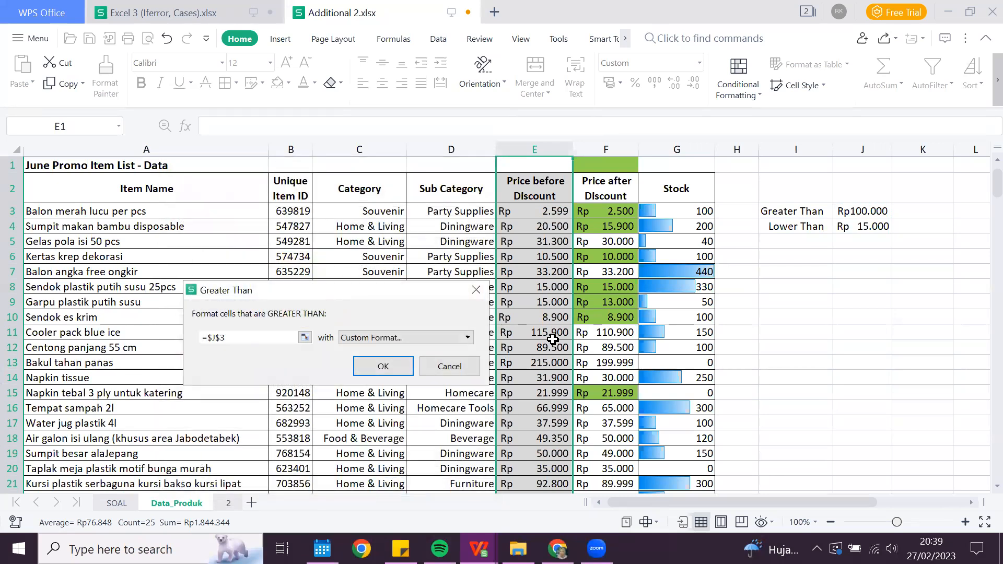
left_click(359, 365)
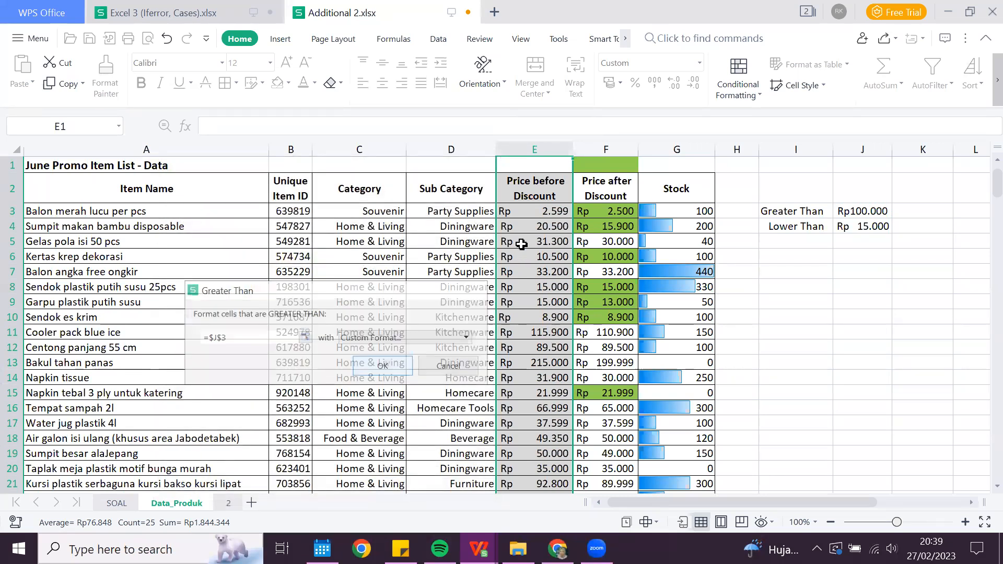
Step: Check which Price before Discount cells the greater-than rule highlights, including the header, E13, E22 and the rows below
scroll(528, 199, "down", 1)
scroll(531, 194, "up", 1)
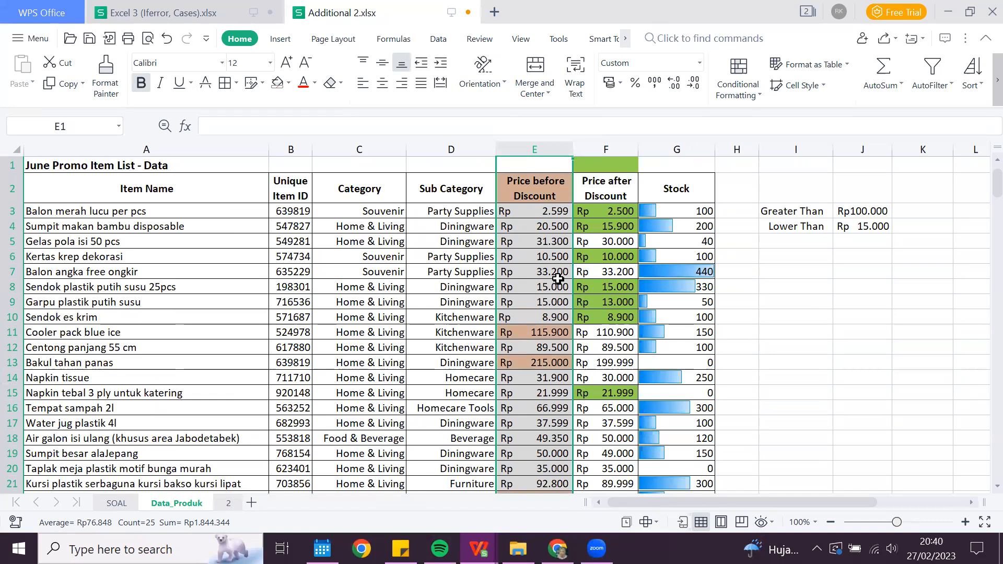
key("Down")
left_click(562, 238)
scroll(563, 238, "down", 1)
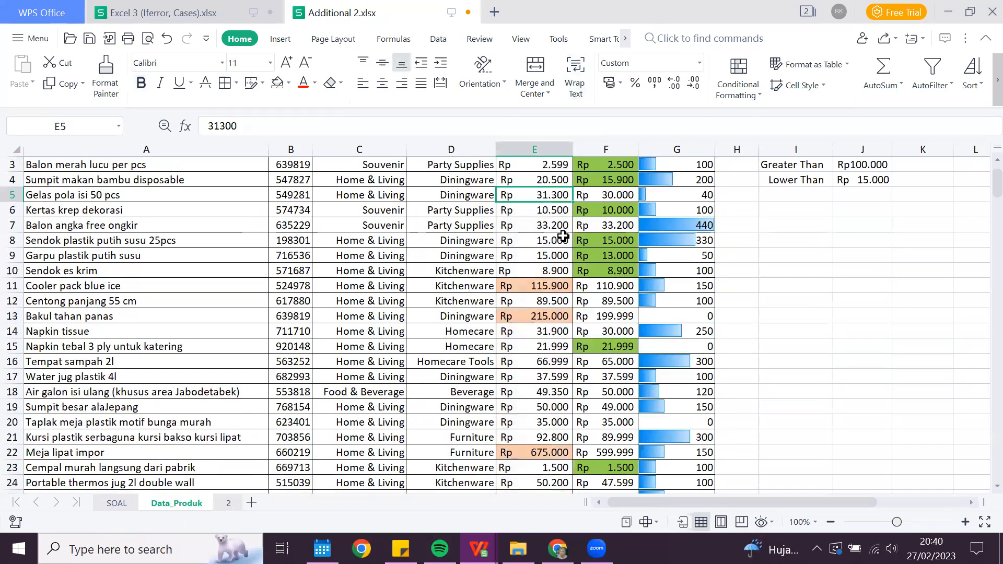
scroll(546, 265, "up", 1)
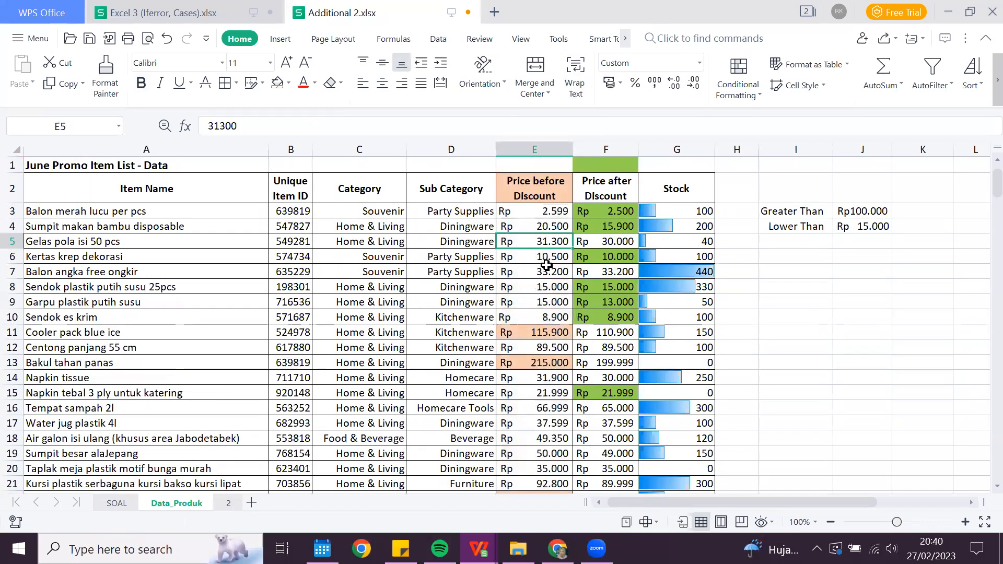
scroll(551, 282, "down", 2)
scroll(87, 306, "up", 2)
scroll(423, 293, "down", 1)
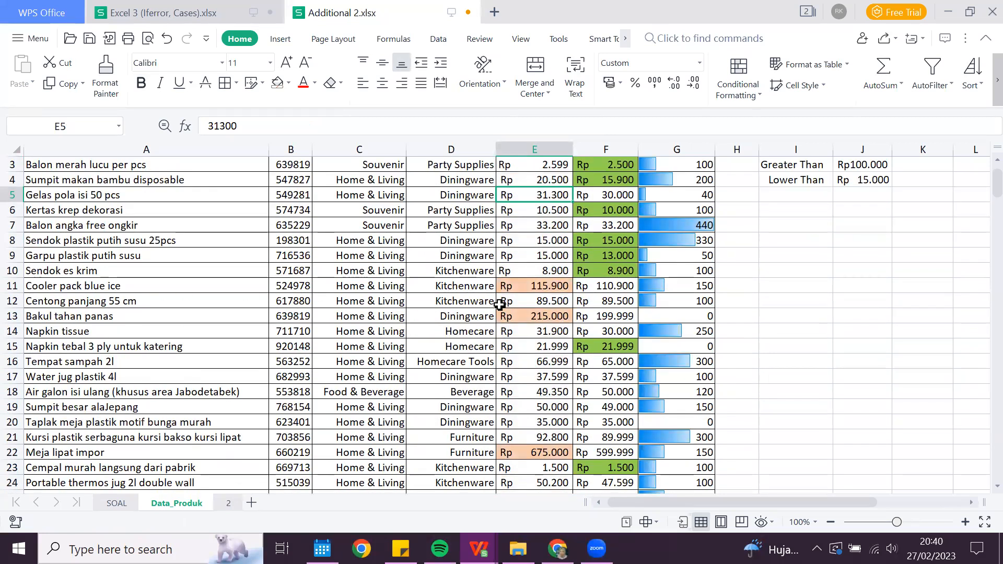
left_click(516, 316)
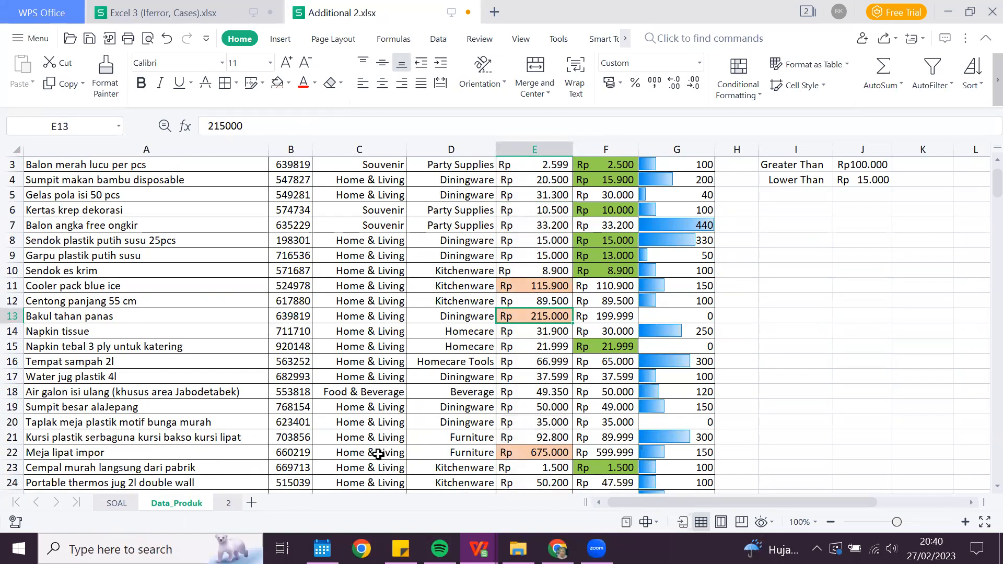
left_click(517, 458)
scroll(518, 458, "down", 2)
scroll(517, 459, "up", 3)
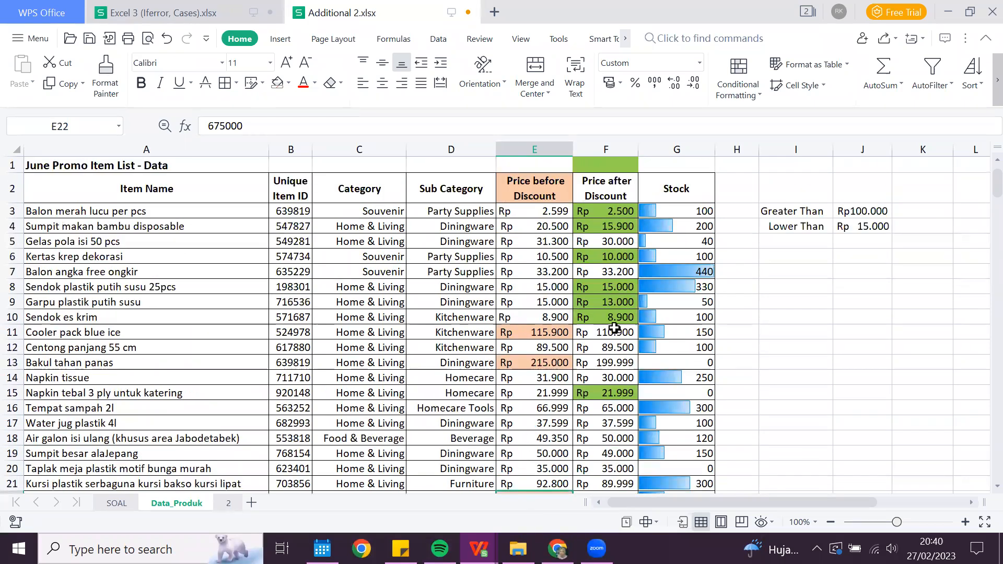
scroll(609, 329, "down", 1)
scroll(591, 344, "up", 1)
scroll(662, 253, "down", 1)
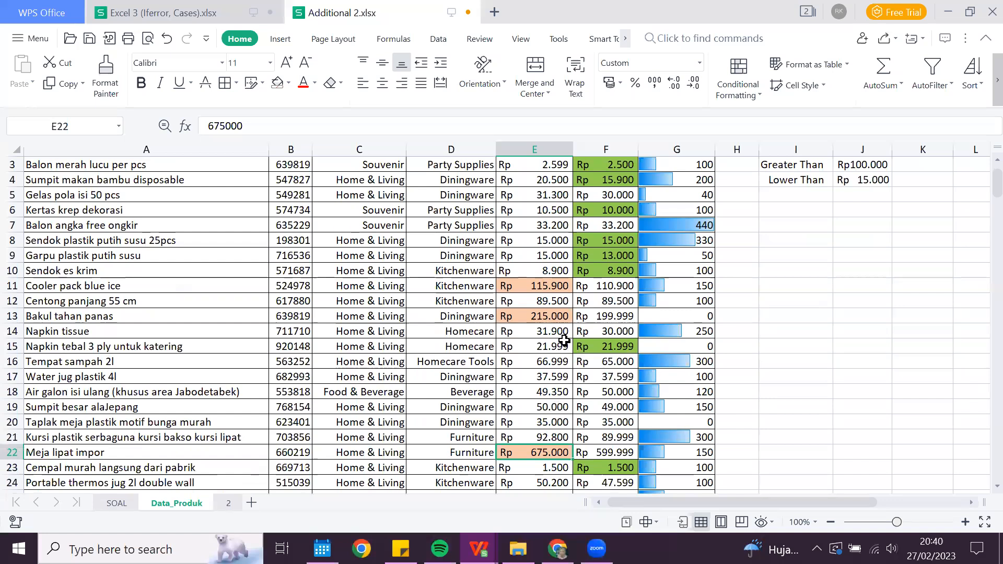
scroll(565, 341, "up", 1)
Step: Remove the greater-than rule from the whole Price before Discount column
left_click(582, 226)
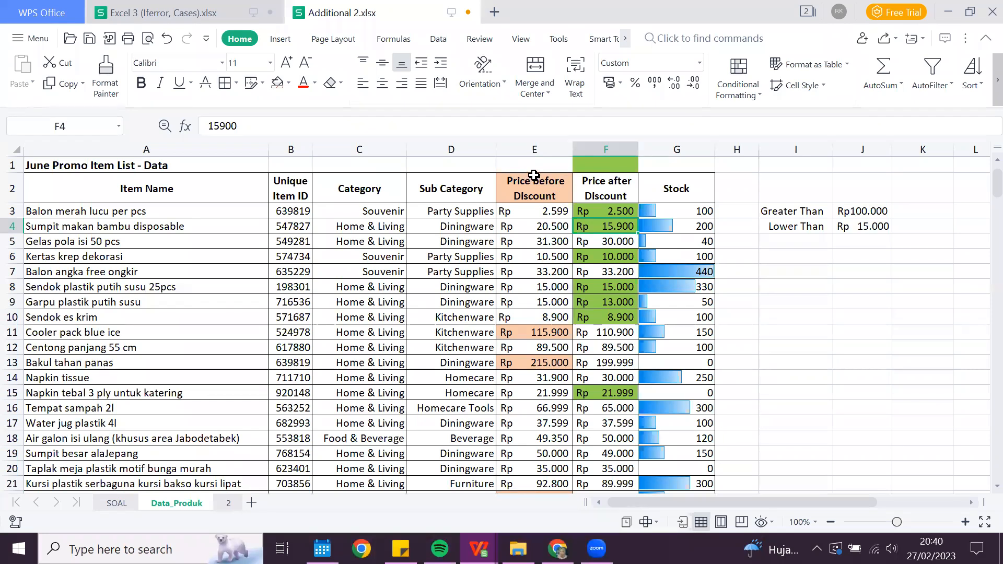
key("ctrl+Up")
key("ctrl+Up")
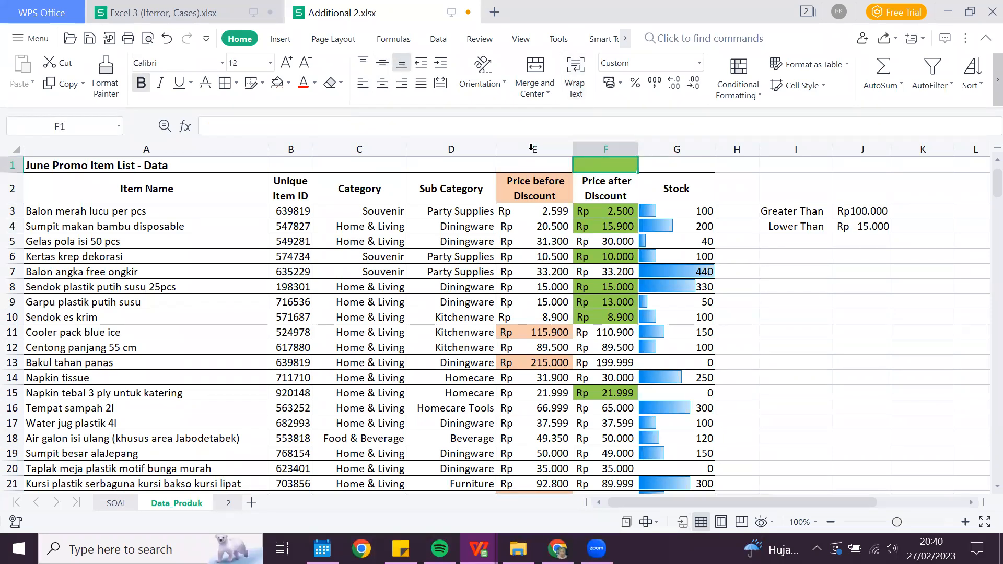
left_click(545, 139)
left_click(753, 92)
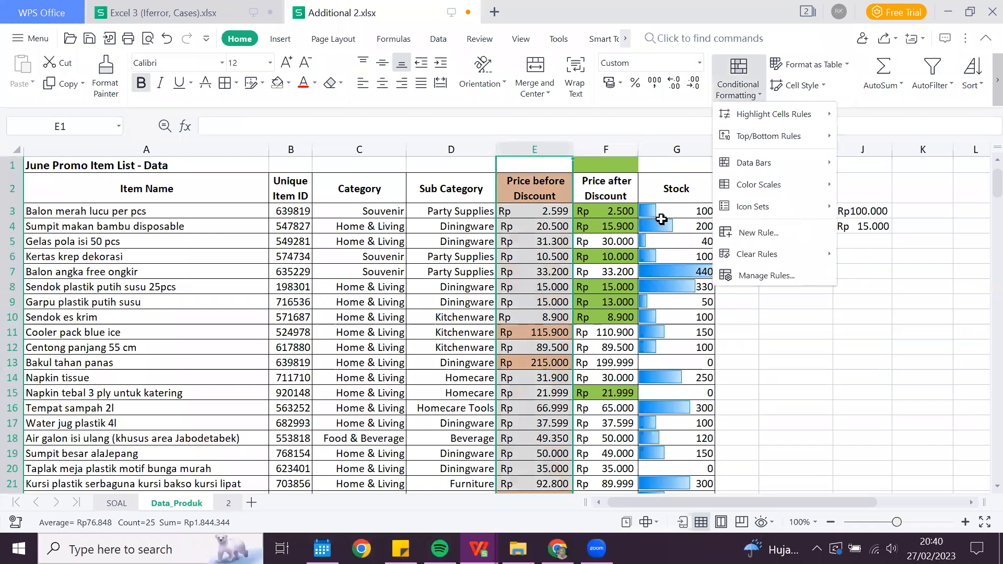
mouse_move(757, 254)
left_click(914, 273)
key("ctrl+z")
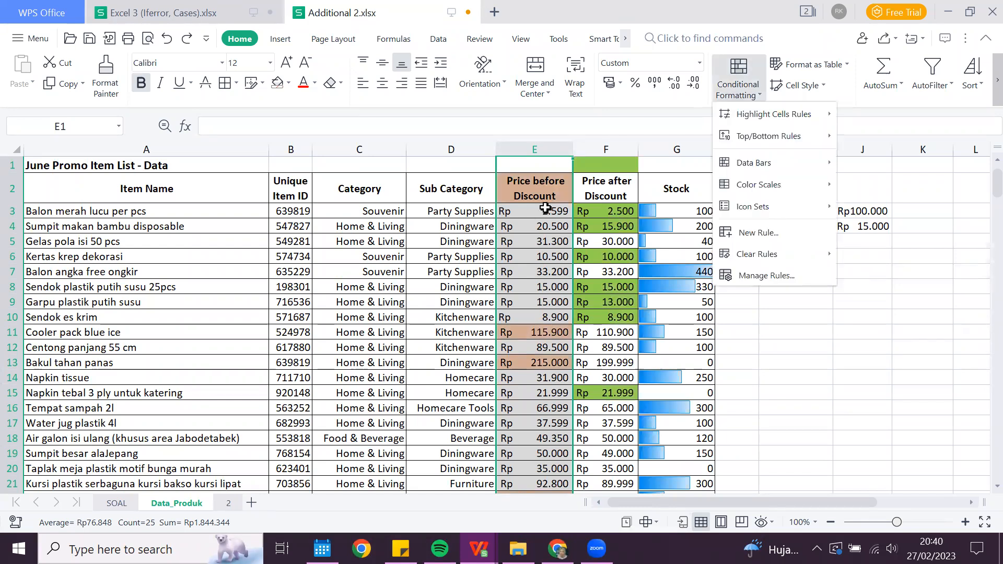
Step: Select only the Price before Discount values in E3:E26, leaving out the header and the empty rows
left_click(528, 211)
left_click_drag(512, 545, 531, 386)
scroll(531, 386, "up", 4)
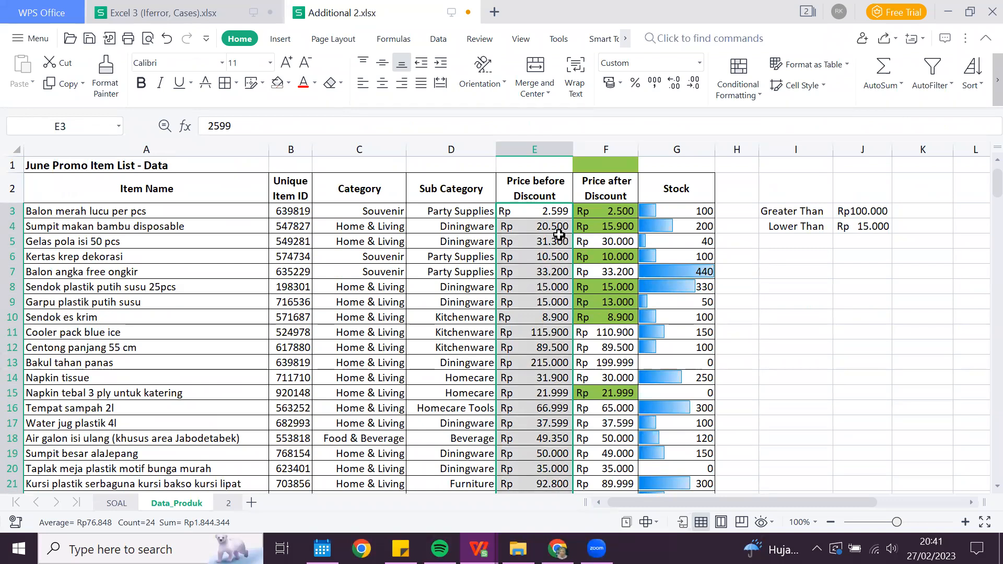
scroll(559, 234, "down", 4)
scroll(559, 234, "up", 4)
key("shift+BackSpace")
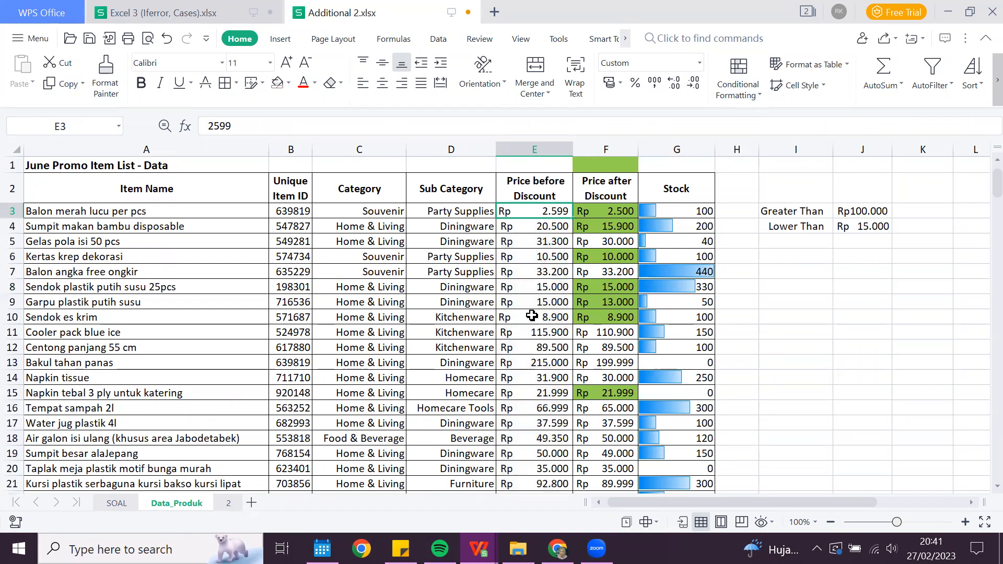
scroll(537, 324, "down", 5)
left_click(538, 331, "shift")
scroll(646, 201, "up", 1)
scroll(638, 180, "up", 4)
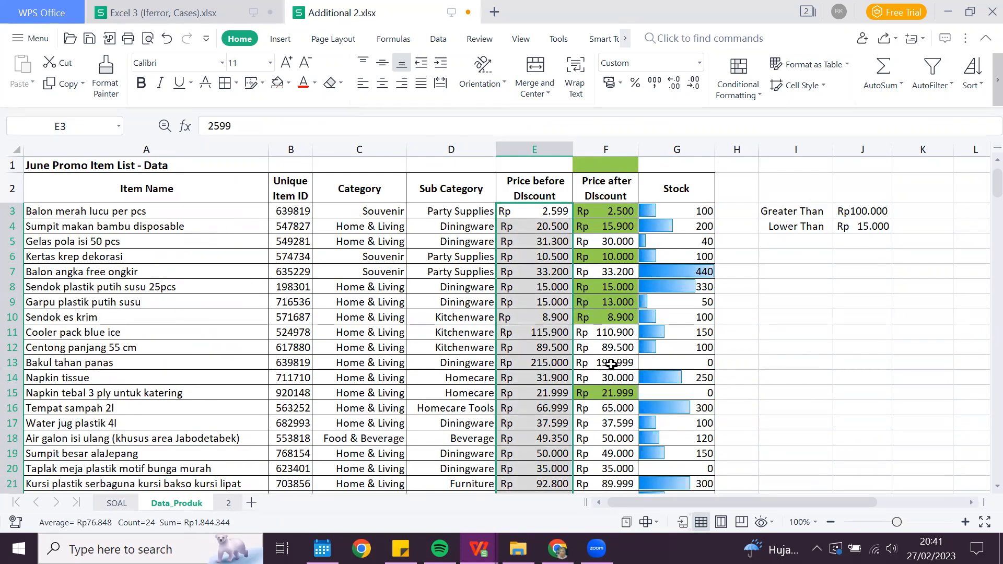
scroll(611, 364, "down", 20)
scroll(631, 297, "up", 20)
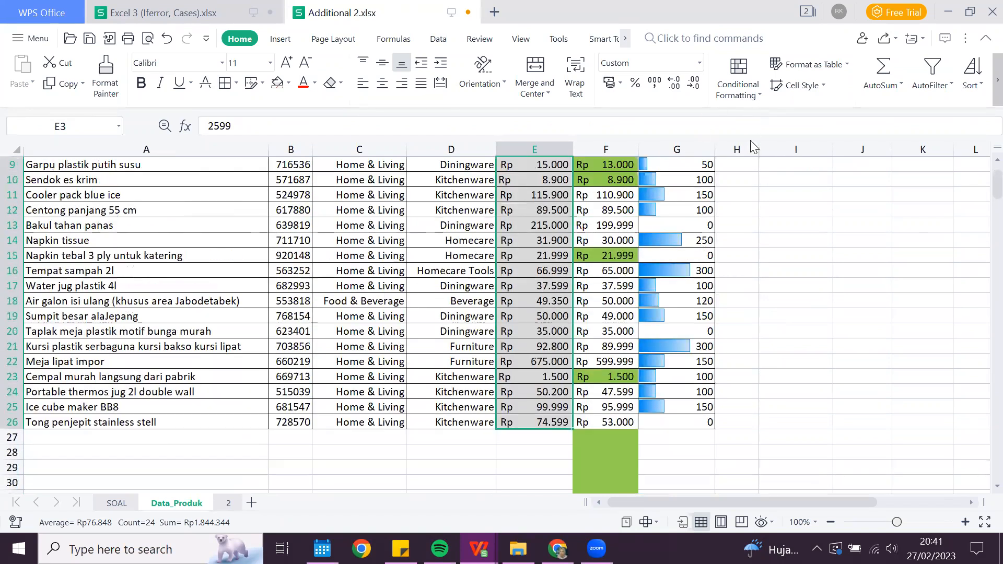
Step: Highlight the selected prices greater than cell J3 using Light Red Fill with Dark Red Text
left_click(738, 78)
mouse_move(773, 108)
left_click(935, 109)
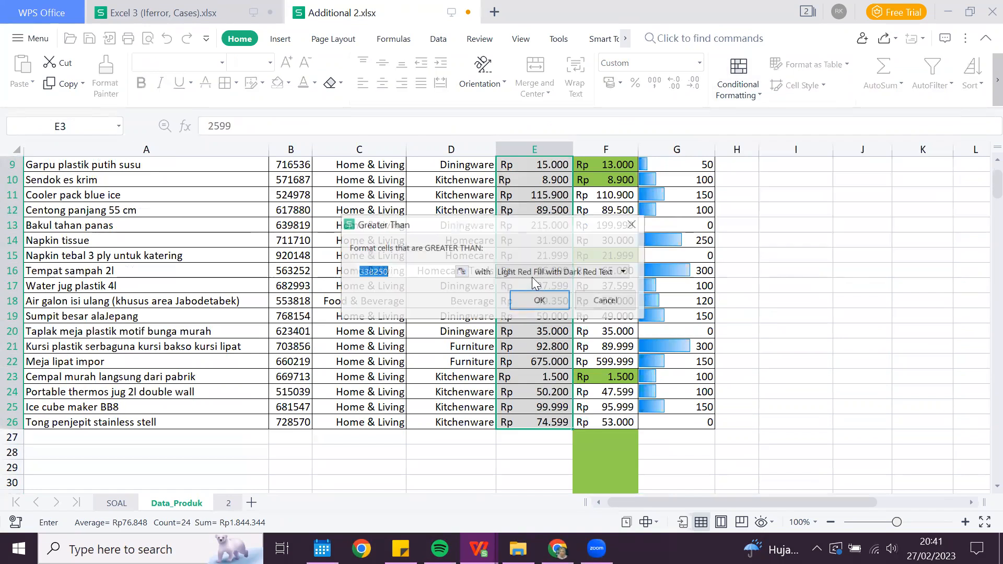
scroll(862, 212, "up", 3)
key("BackSpace")
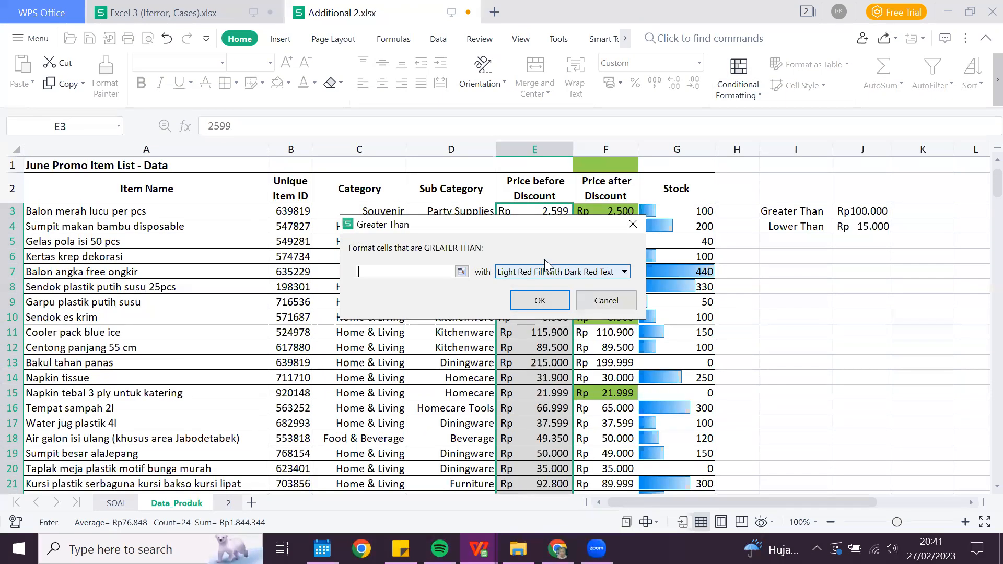
left_click(862, 211)
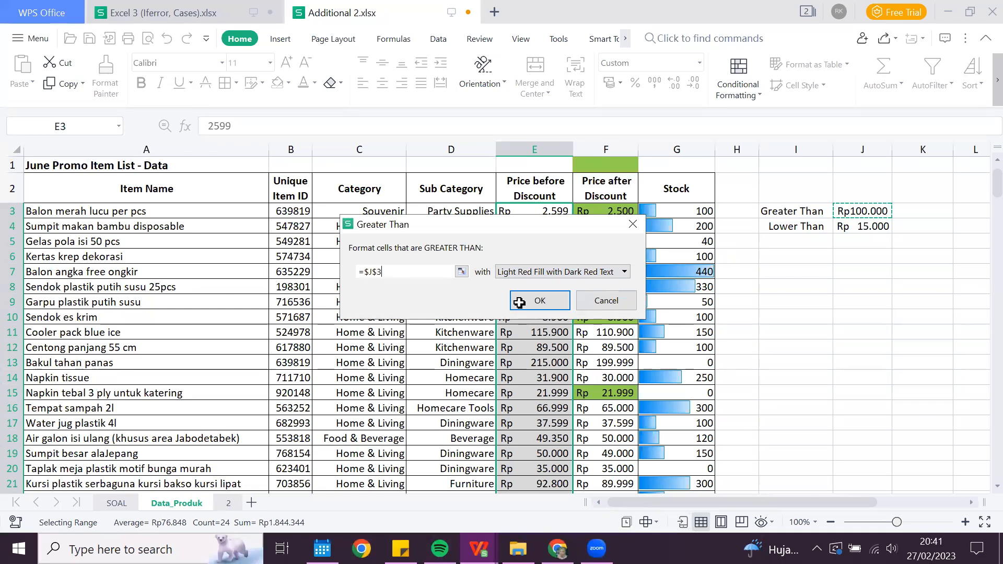
left_click(519, 303)
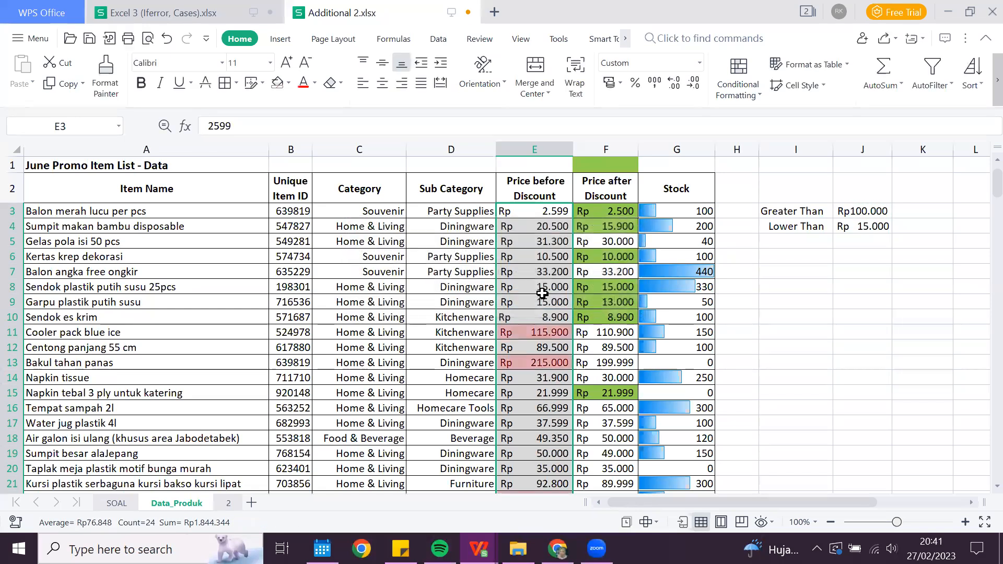
left_click(545, 299)
scroll(548, 256, "down", 4)
scroll(544, 245, "up", 4)
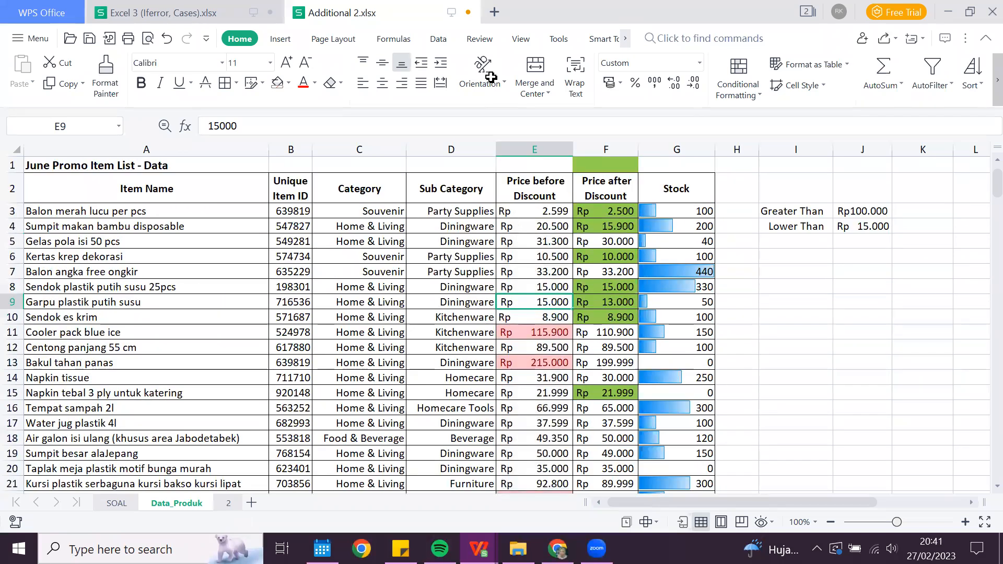
key("Up")
key("Up")
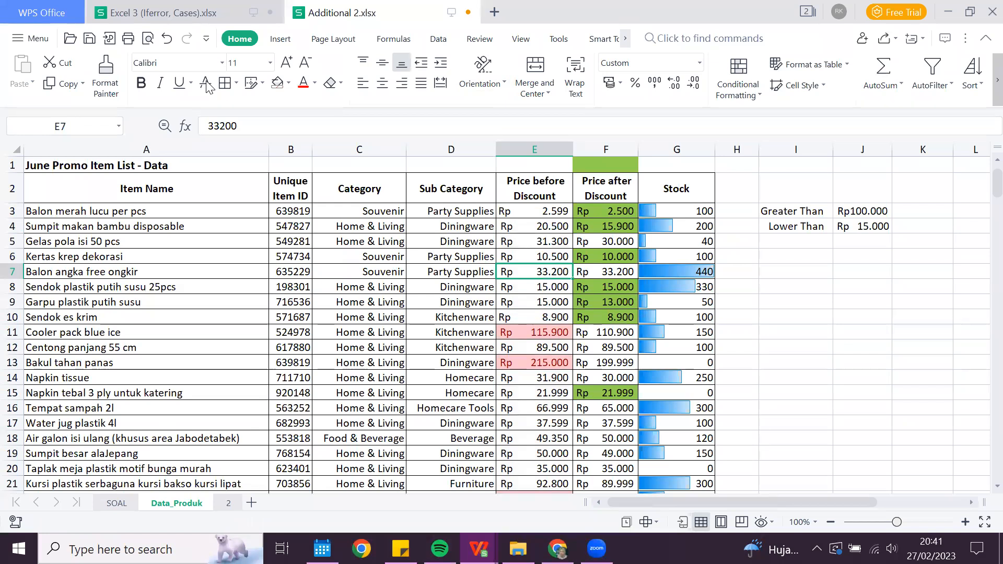
Step: In the Excel 3 workbook, examine the lookup and fallback-text arguments of the IFERROR formula in Item Name cell B3, leaving it unedited
key("ctrl+Tab")
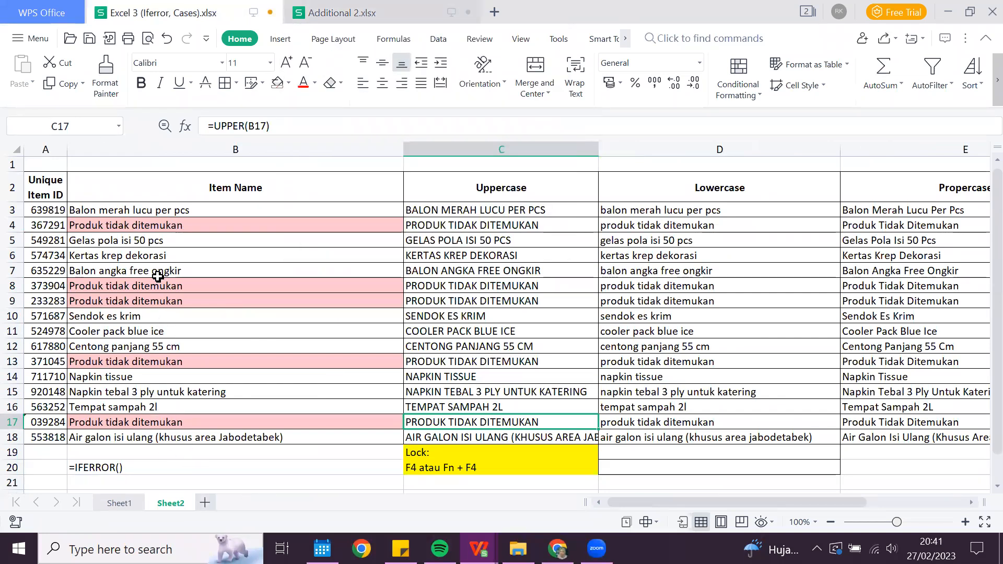
left_click(45, 214)
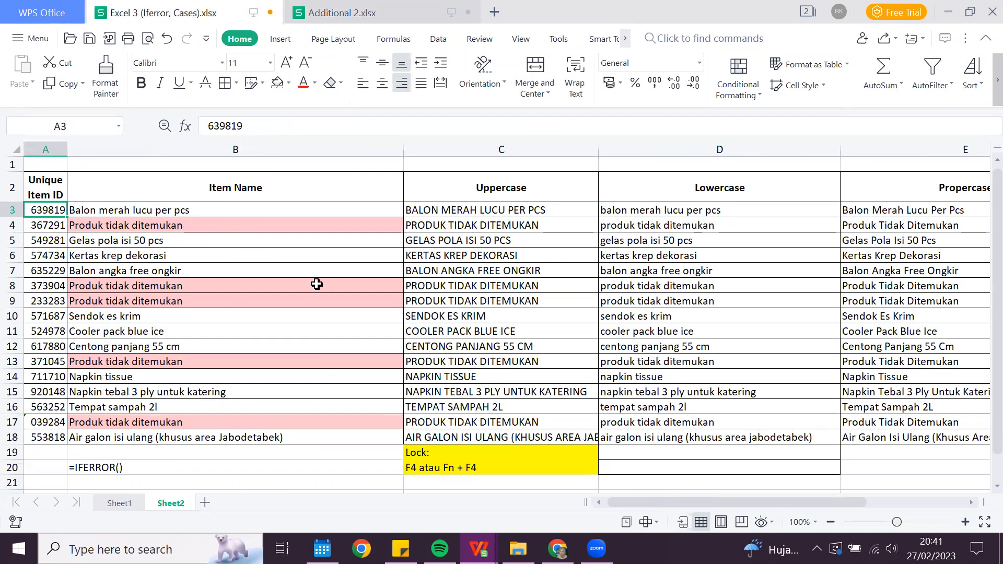
left_click(176, 214)
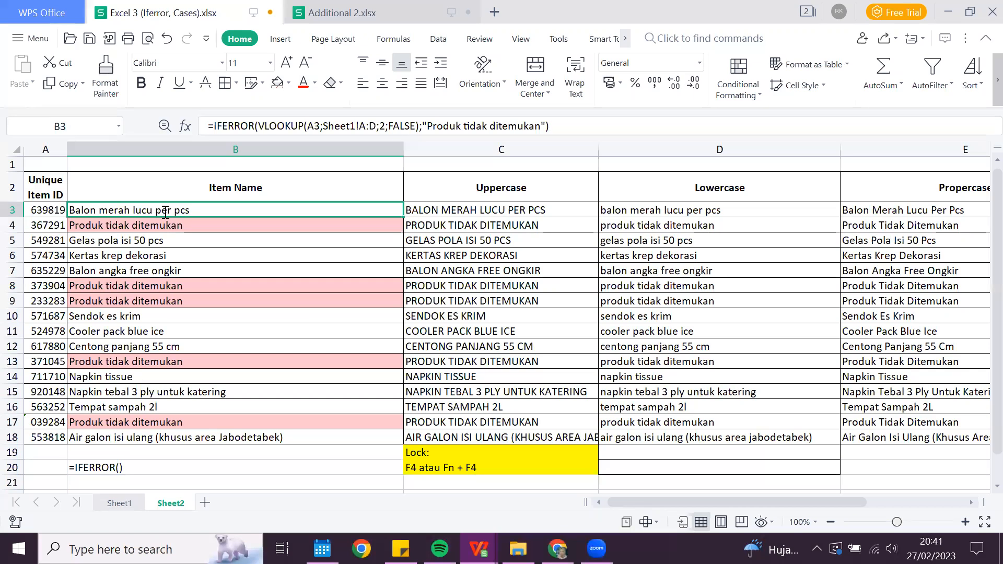
double_click(117, 210)
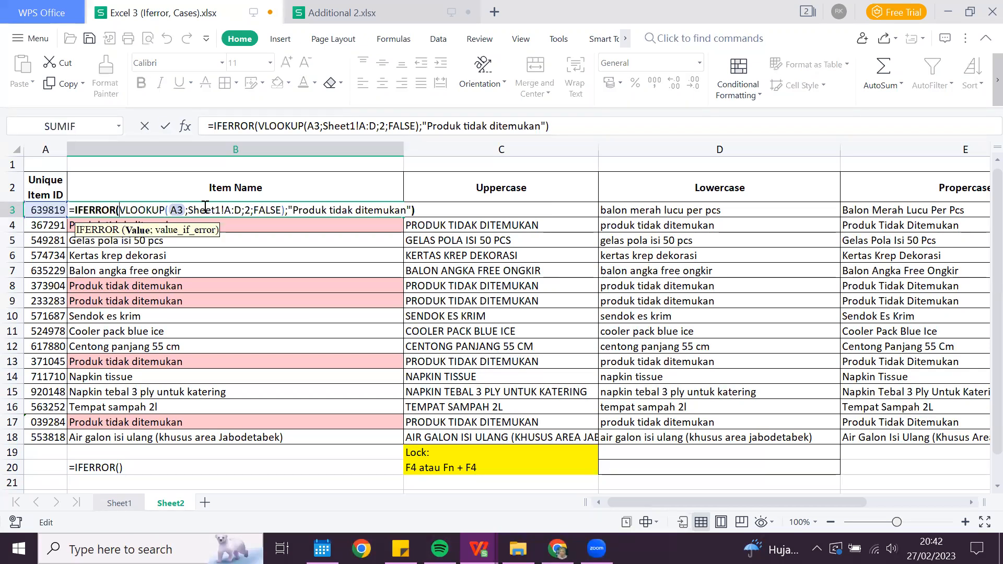
left_click(269, 217, "shift")
left_click(285, 212, "shift")
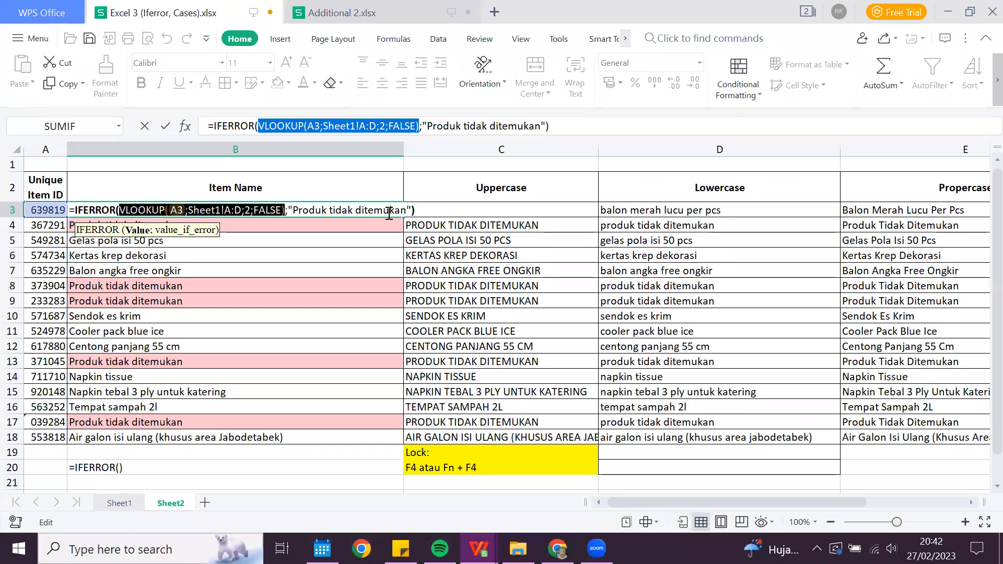
left_click_drag(411, 212, 290, 195)
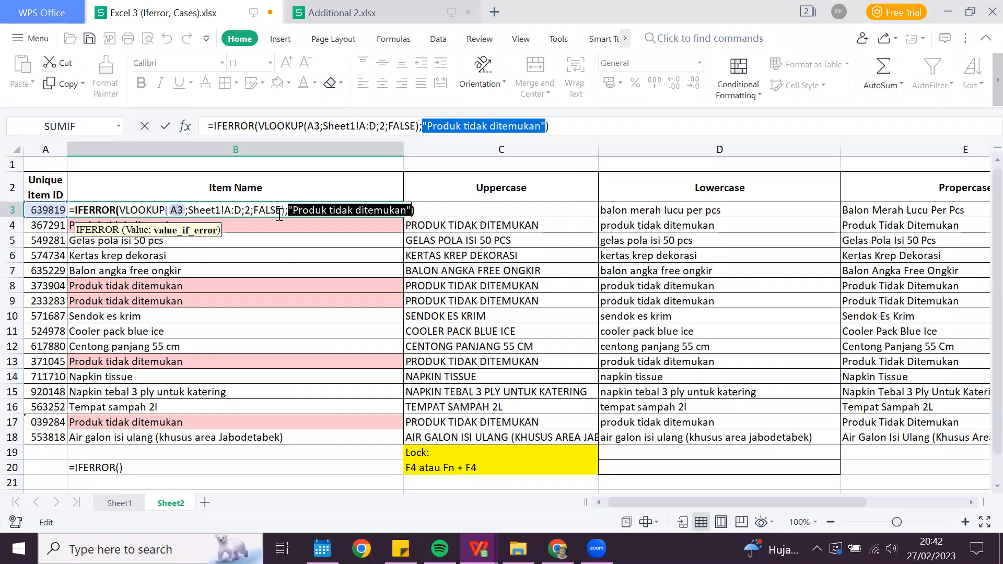
left_click_drag(165, 210, 408, 210)
key("Return")
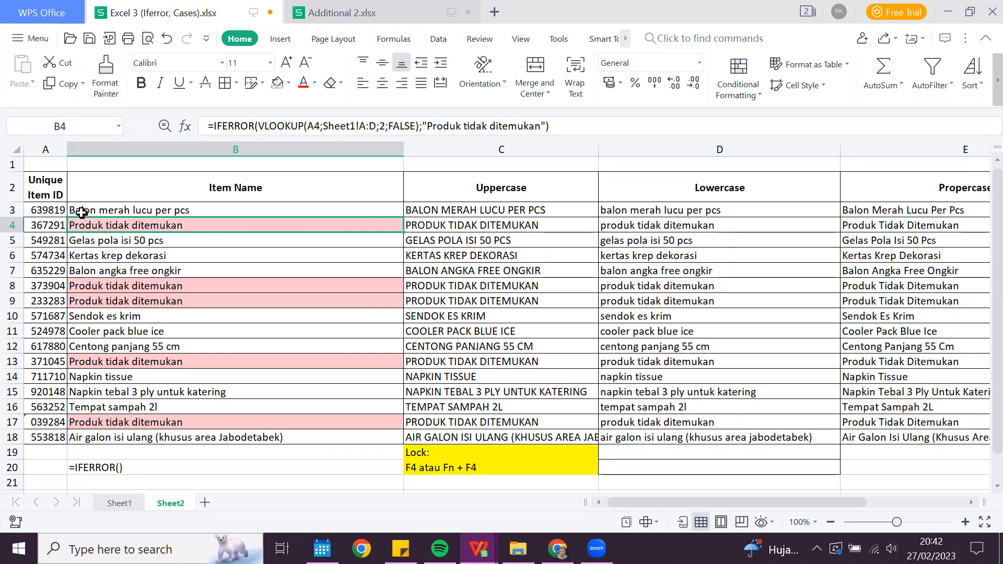
Step: Review the Unique Item ID column against the Item Name column, then inspect the lookup formula in B4
left_click(44, 149)
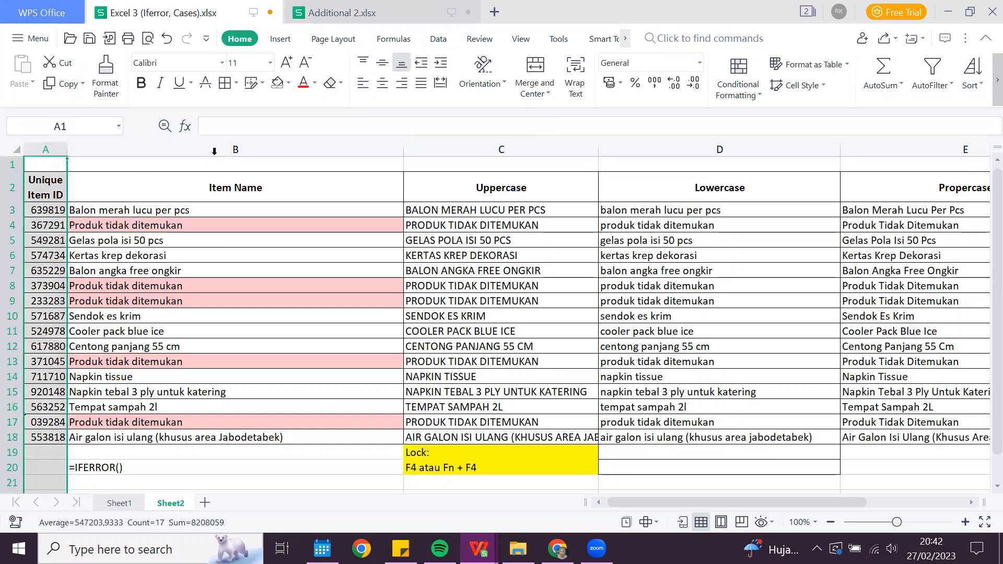
left_click(215, 151)
left_click(146, 229)
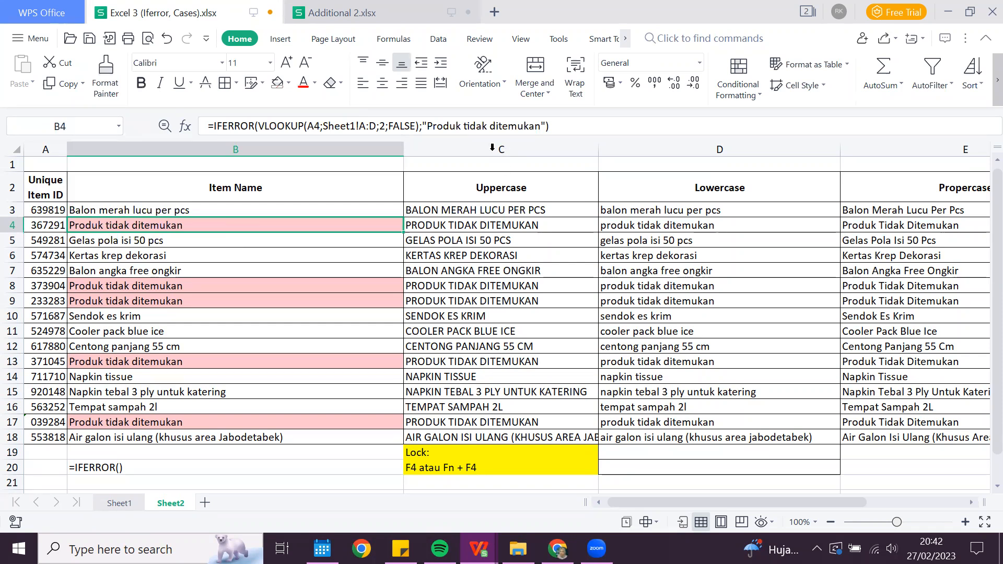
Step: Review the Uppercase, Lowercase and Propercase columns, checking the UPPER formulas in C4 and C5
left_click(523, 149)
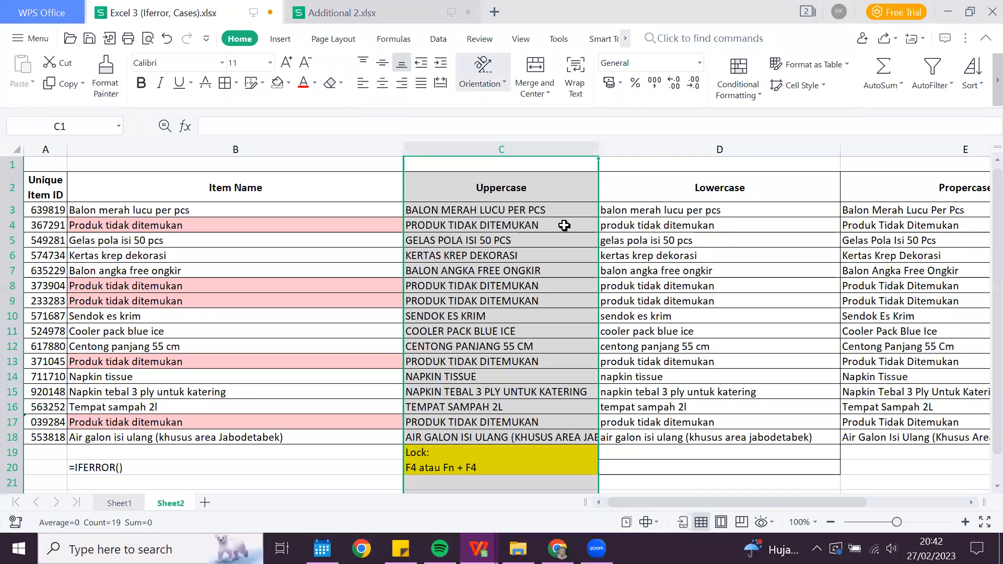
key("Down")
left_click(564, 225)
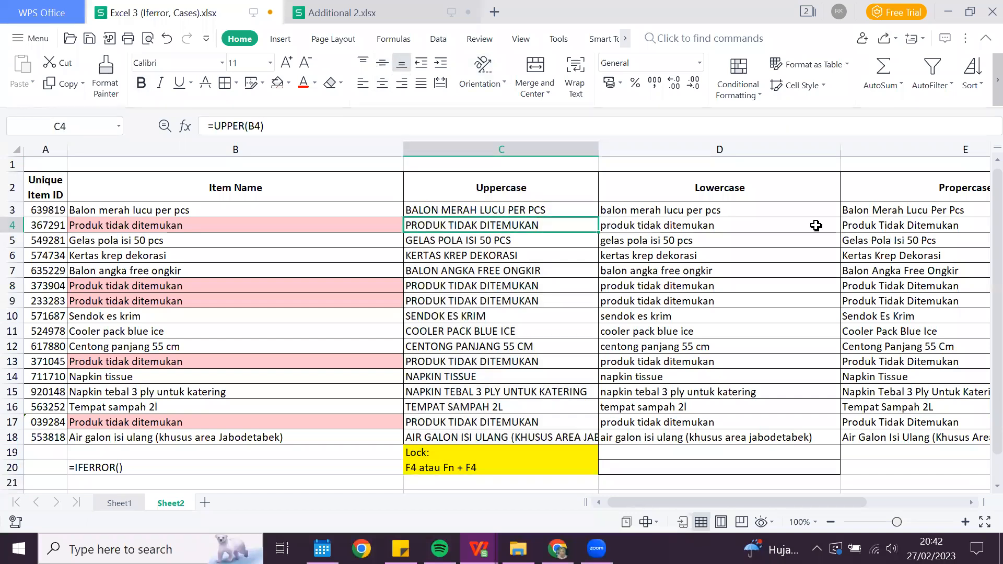
key("ctrl+shift+Right")
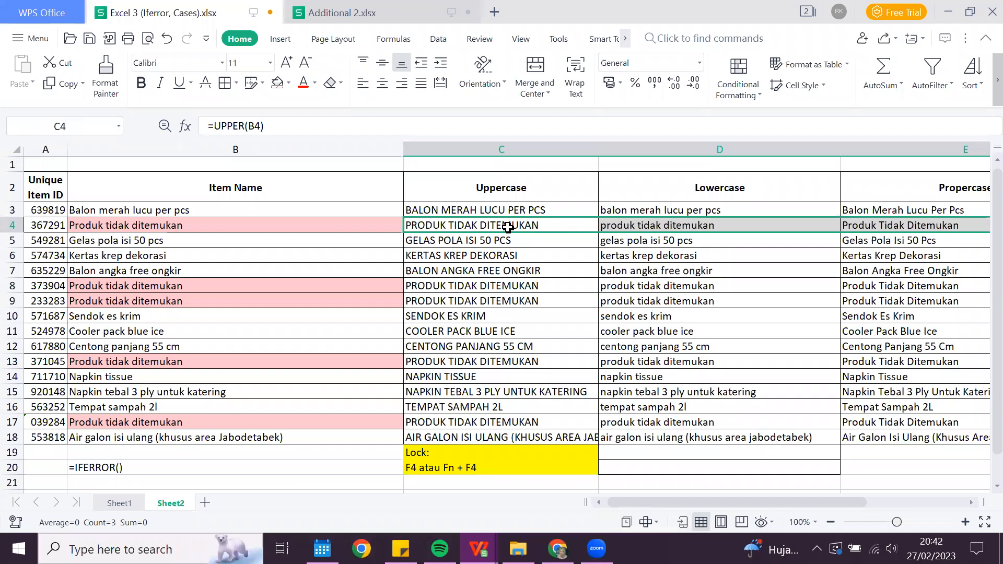
left_click(477, 225)
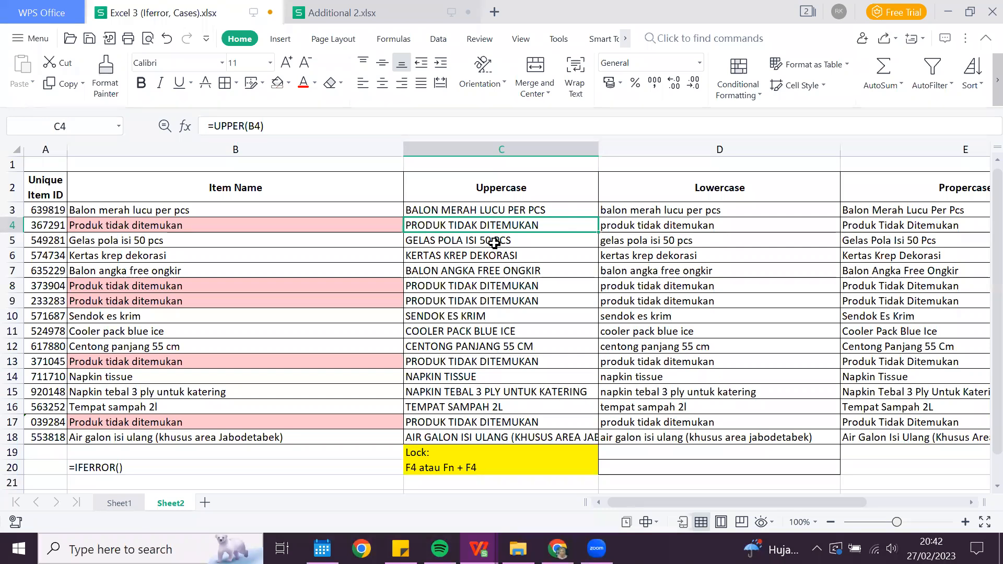
key("Down")
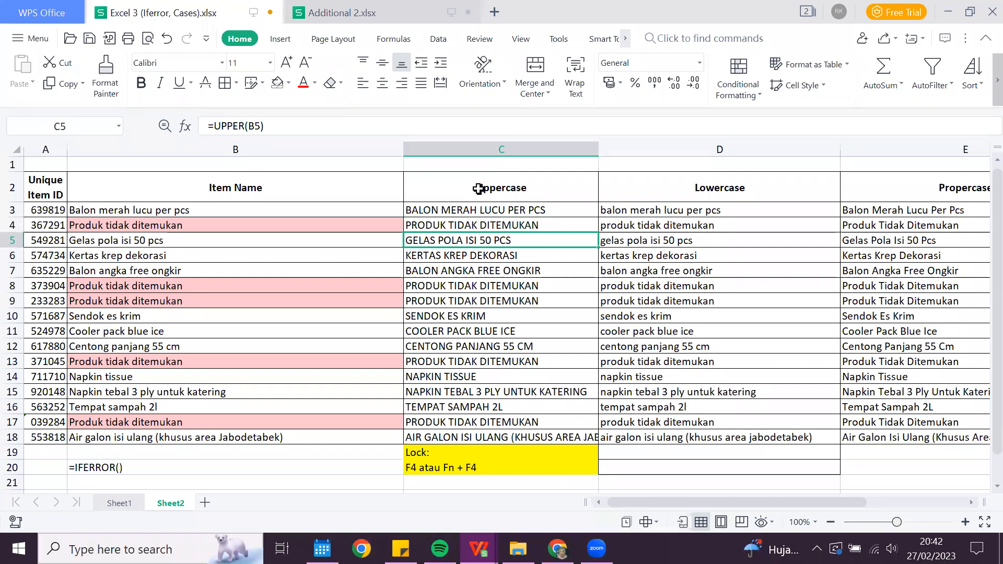
key("Up")
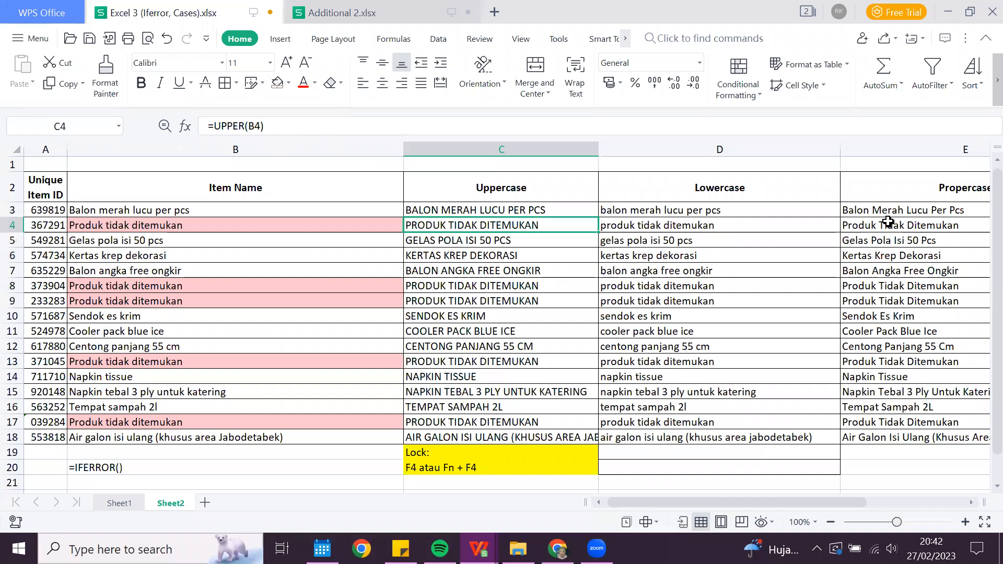
left_click(901, 147)
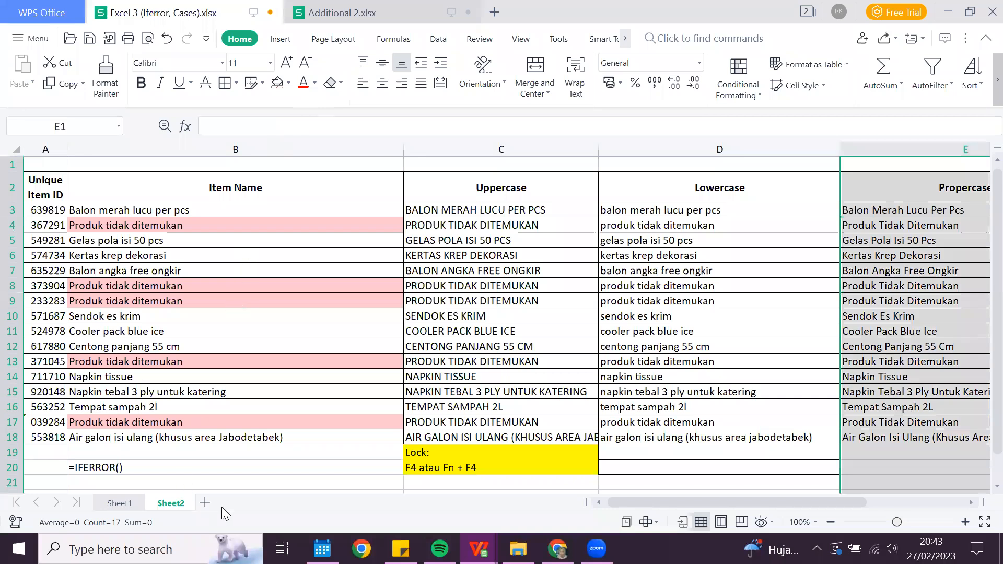
Step: On sheet 2 of the Additional 2 workbook, compare the locked references in the COUNTIFS formulas of B6, B4, C4 and D8
key("ctrl+Tab")
key("ctrl+Page_Down")
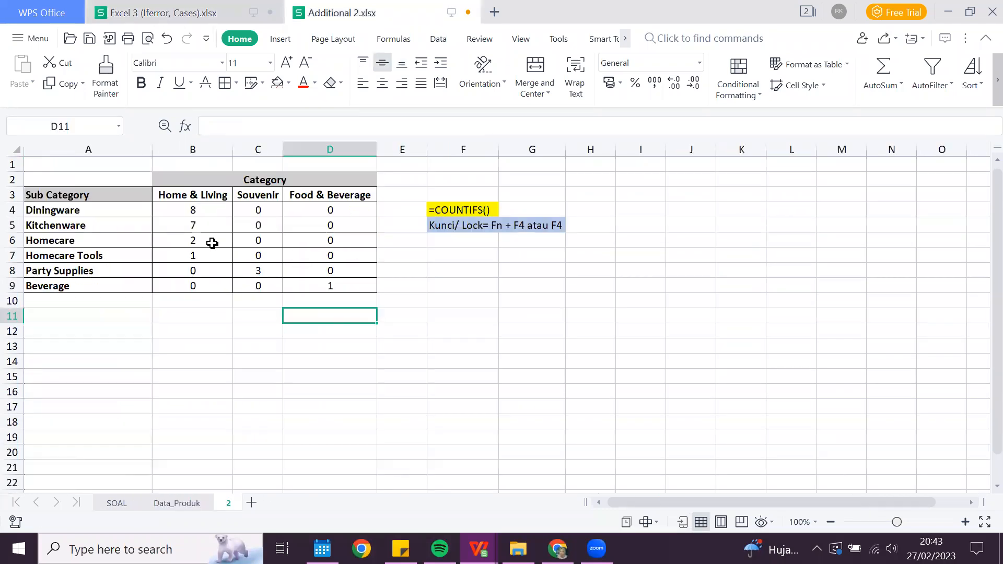
left_click(211, 243)
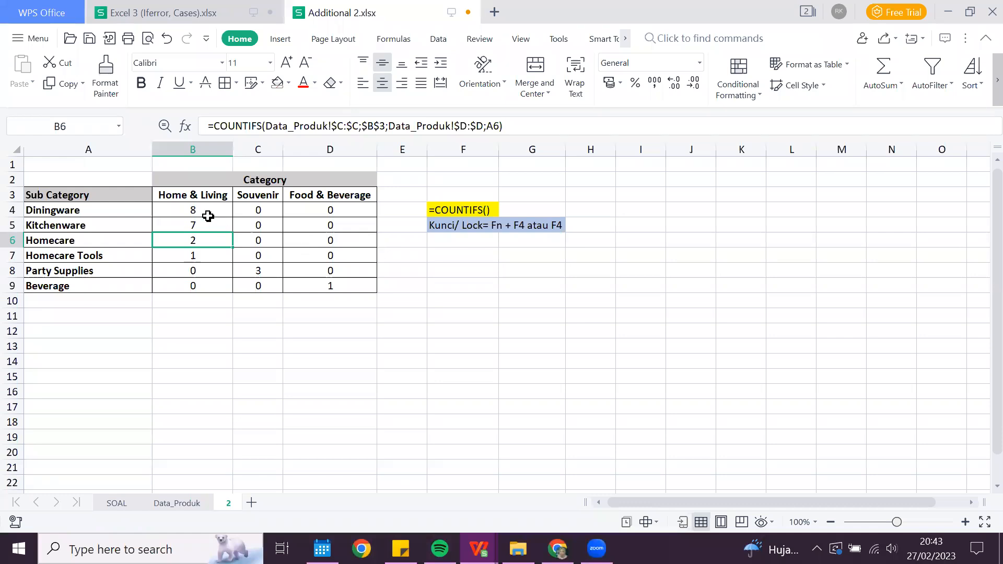
left_click(208, 215)
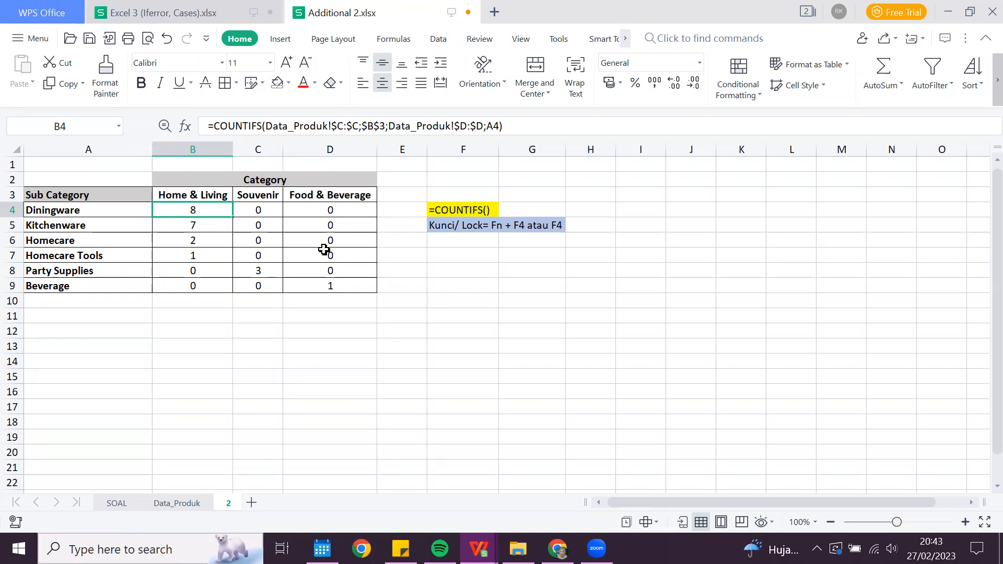
left_click(271, 209)
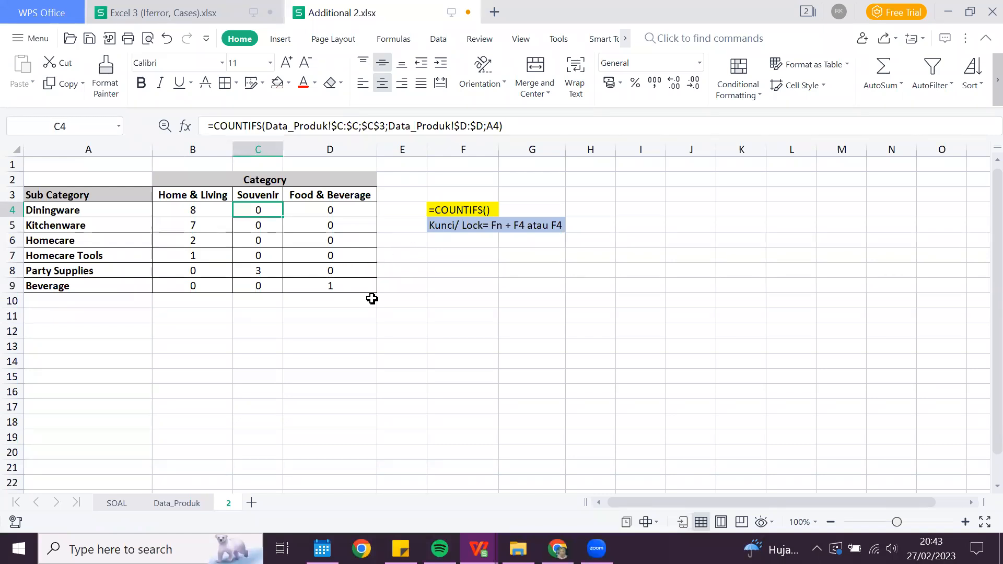
left_click(340, 270)
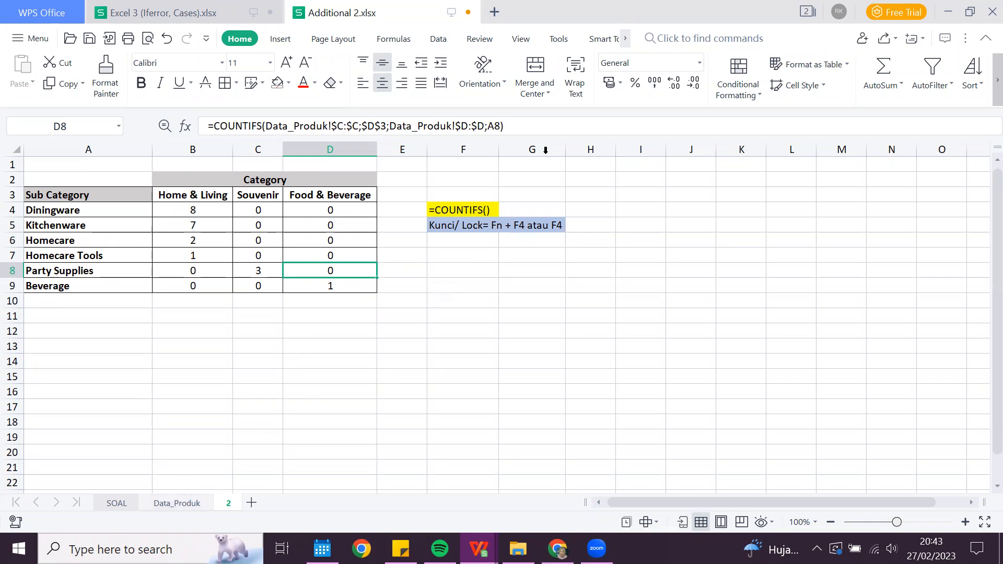
Step: On Data_Produk, review the conditional formatting across the Price before Discount, Price after Discount and Stock columns
key("ctrl+Page_Up")
key("ctrl+space")
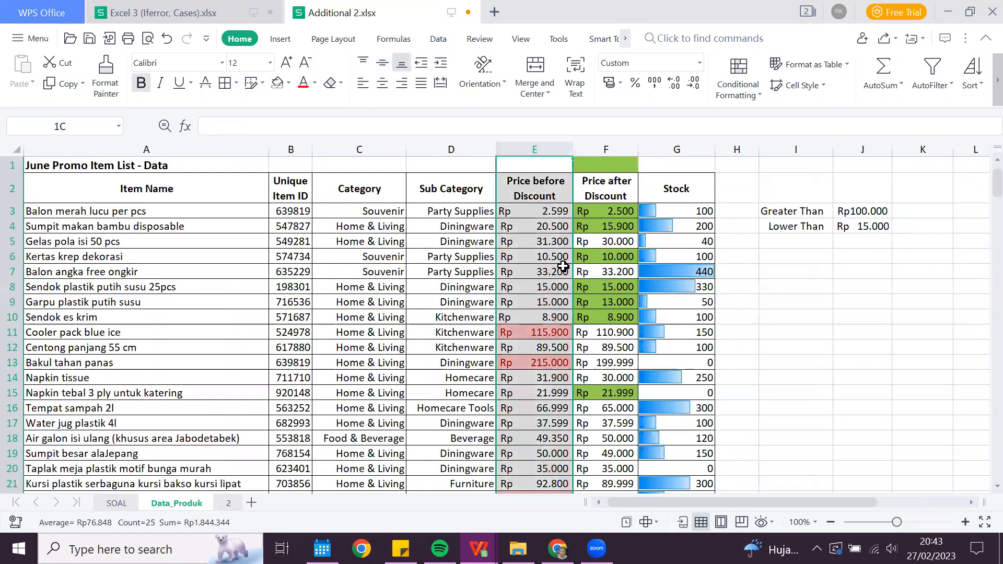
key("shift+Right")
key("shift+Right")
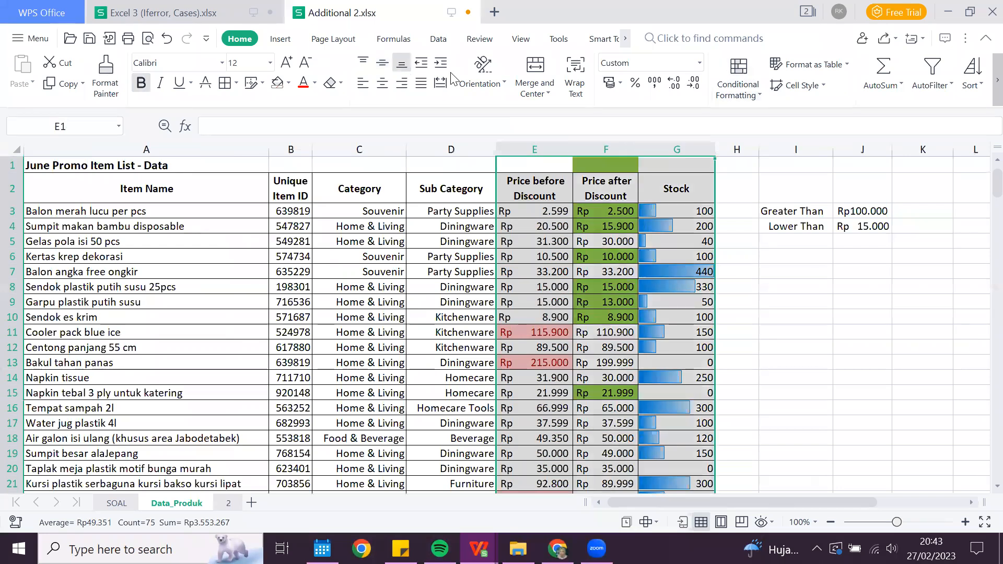
key("Escape")
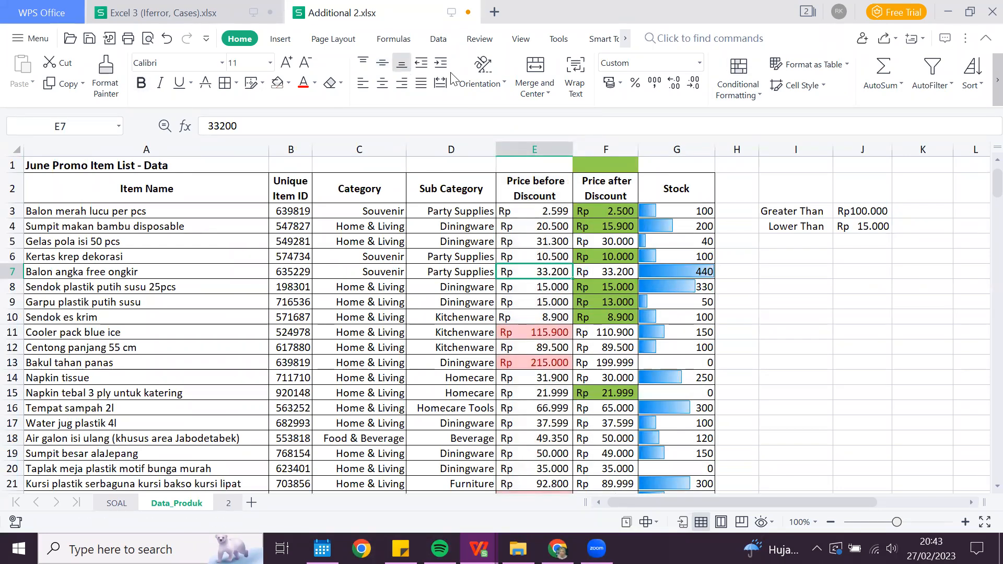